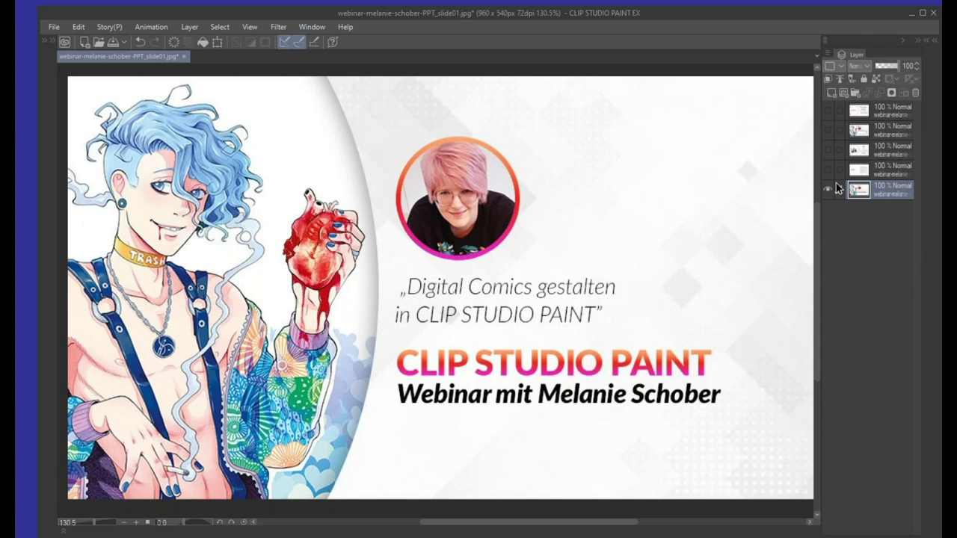
- Show the "Über das Webinar" slide layer and the slide layer directly above it
left_click(828, 171)
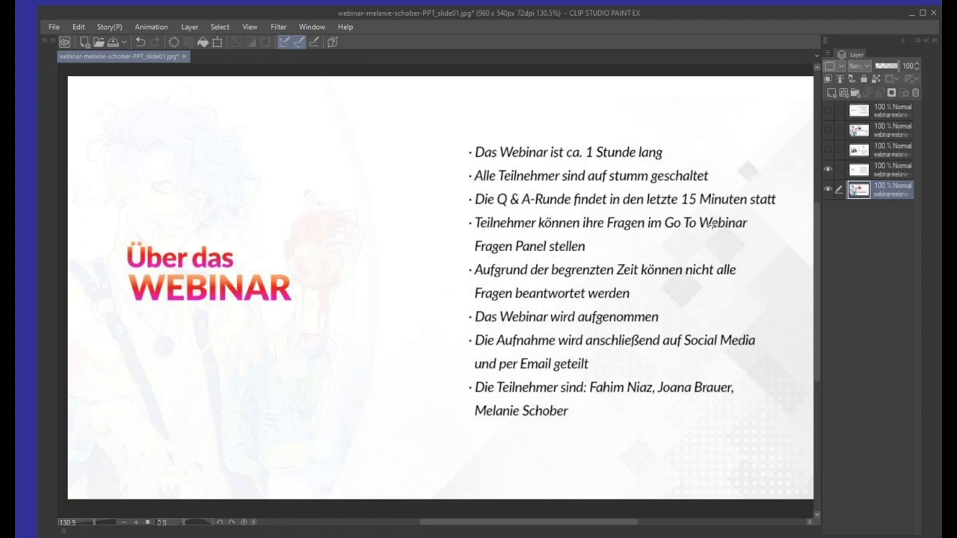
left_click(828, 150)
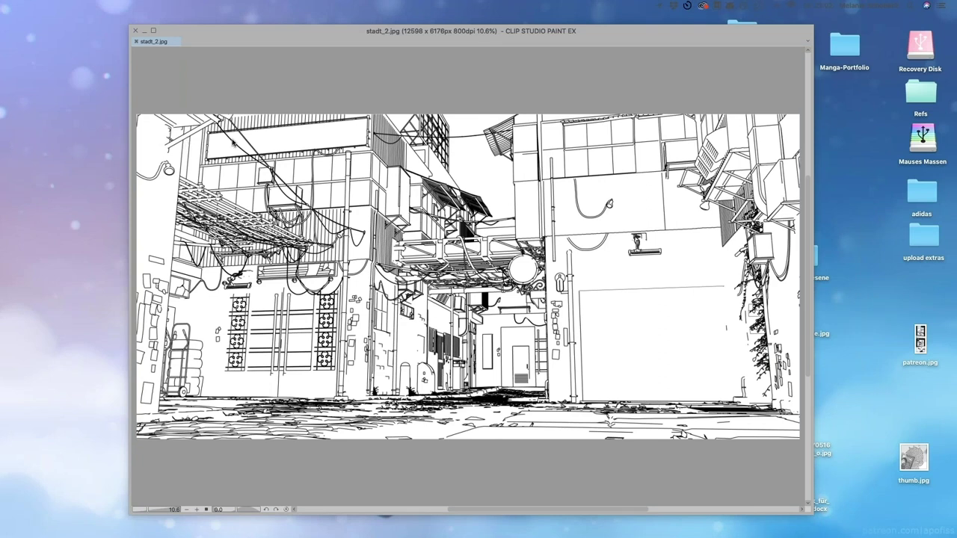
- Switch to the Firefox window with the portfolio gallery and page backward to the panda riding a rocket
mouse_move(3, 171)
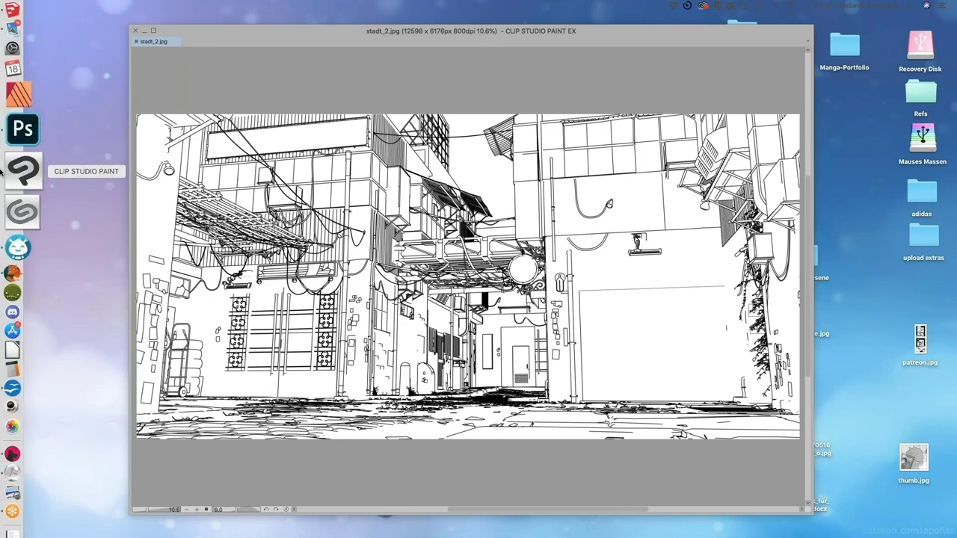
left_click(14, 234)
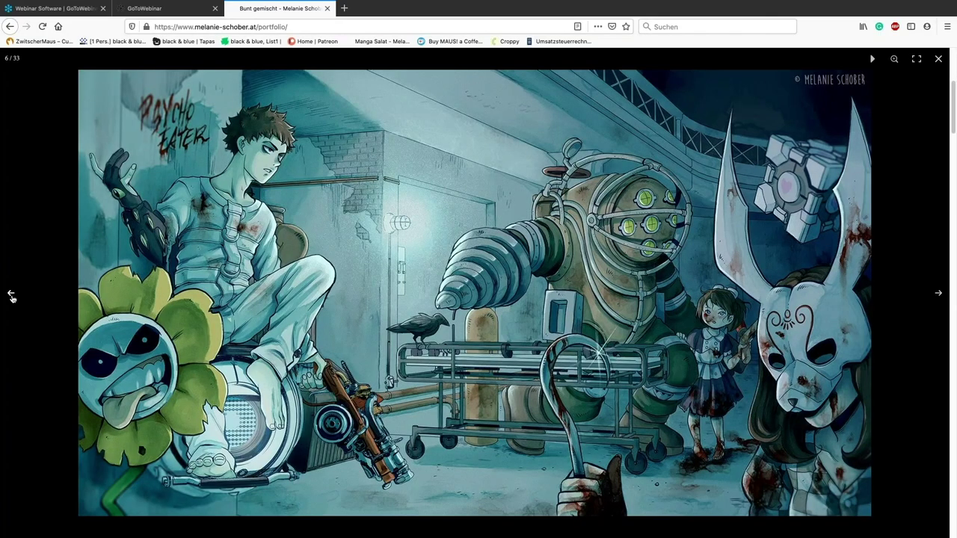
left_click(10, 294)
left_click(11, 295)
left_click(10, 294)
left_click(11, 295)
left_click(11, 295)
left_click(11, 295)
left_click(10, 294)
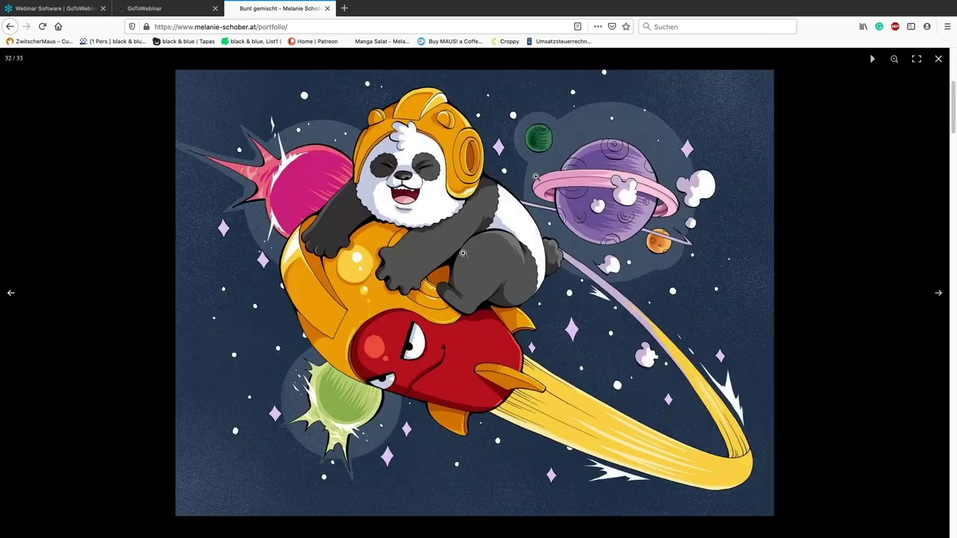
- Browse forward through the portfolio gallery, examining each illustration up to the black-and-white drawing of a seated girl with red stars
left_click(938, 293)
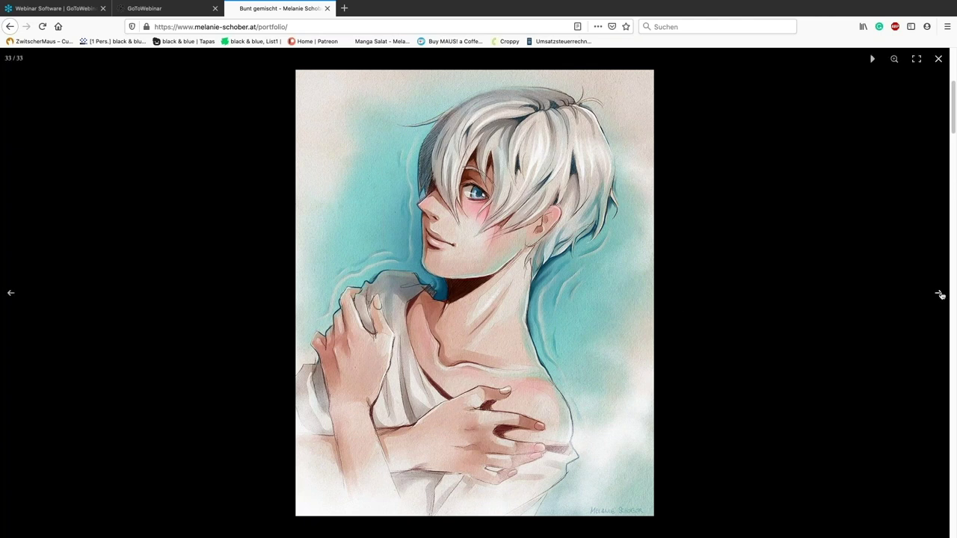
left_click(940, 295)
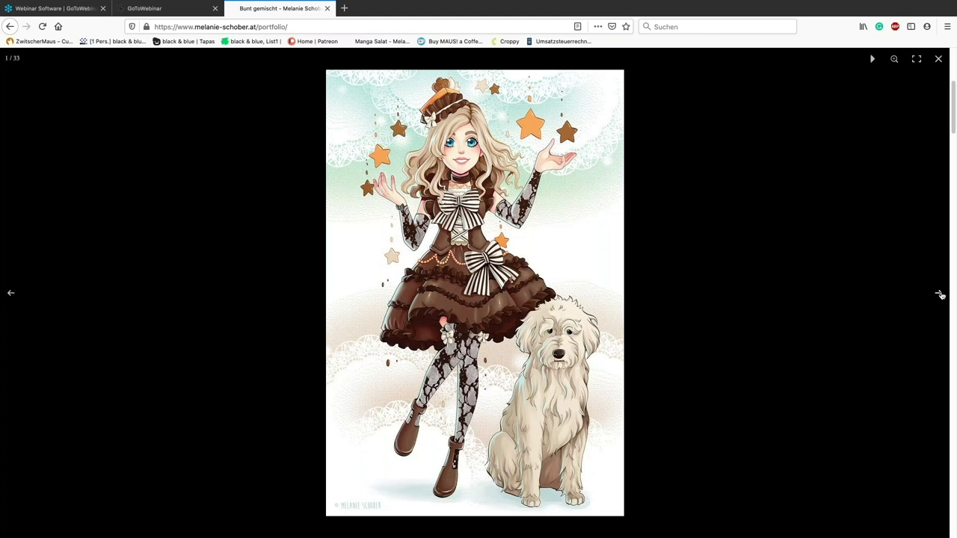
left_click(941, 294)
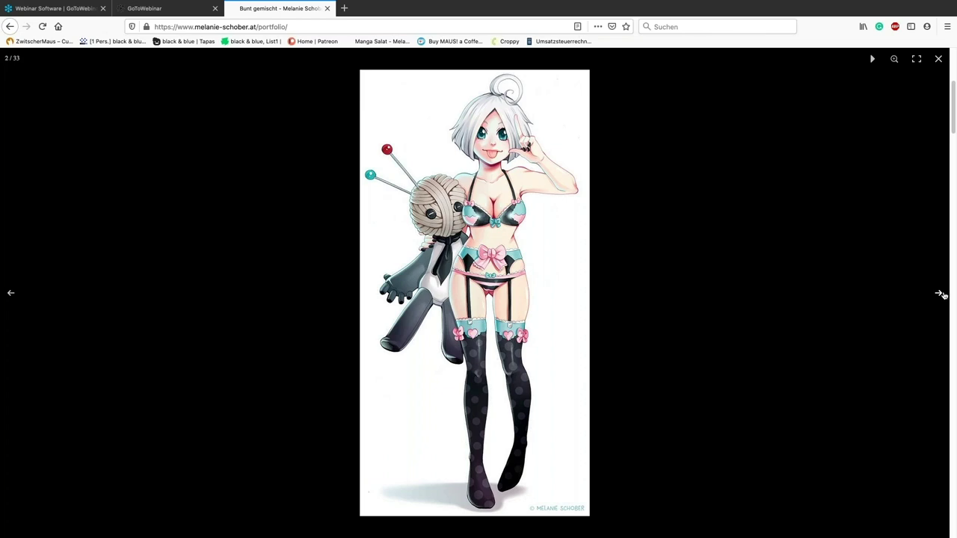
left_click(941, 295)
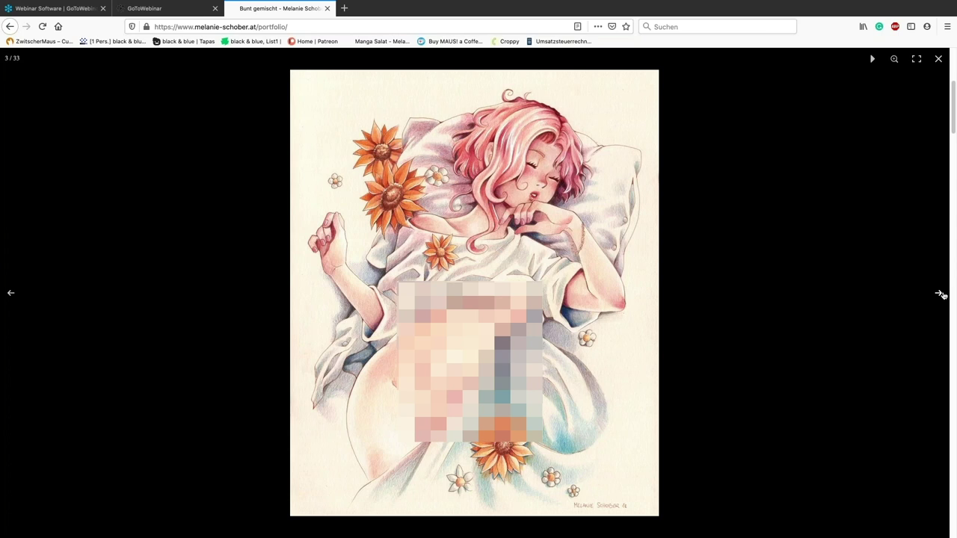
left_click(942, 294)
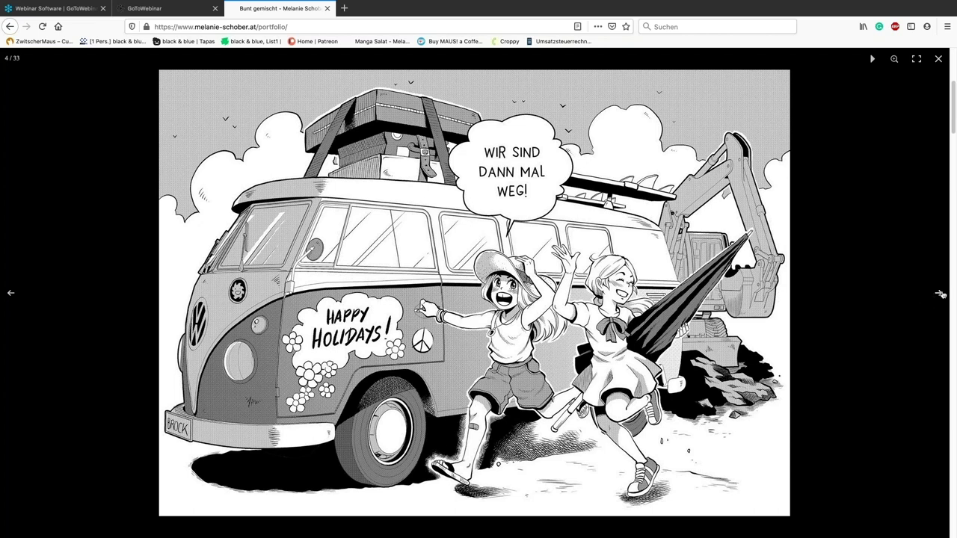
left_click(941, 293)
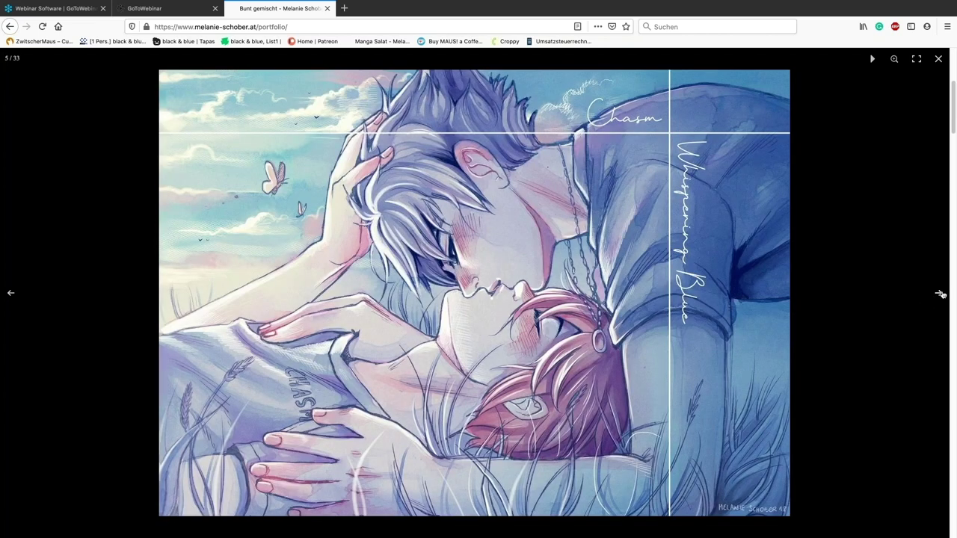
left_click(940, 293)
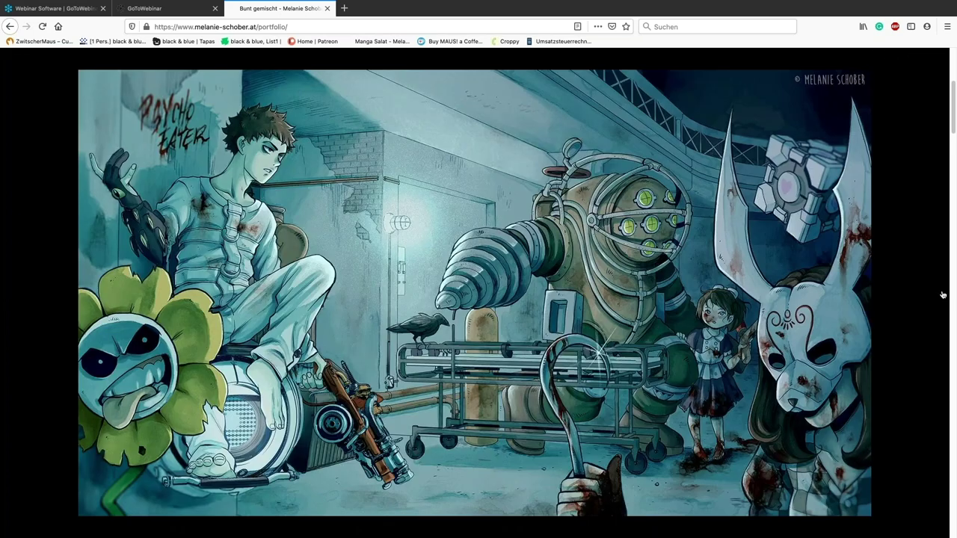
left_click(942, 294)
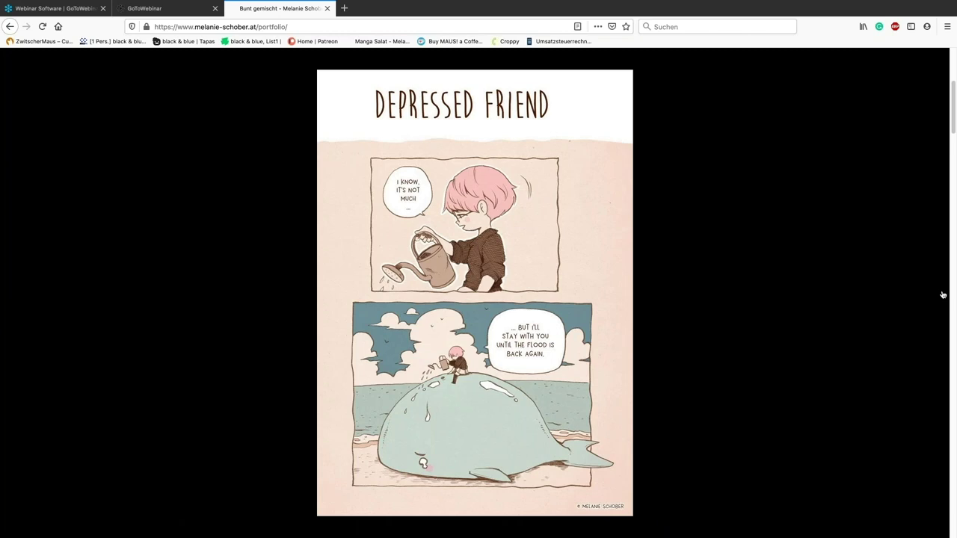
left_click(942, 295)
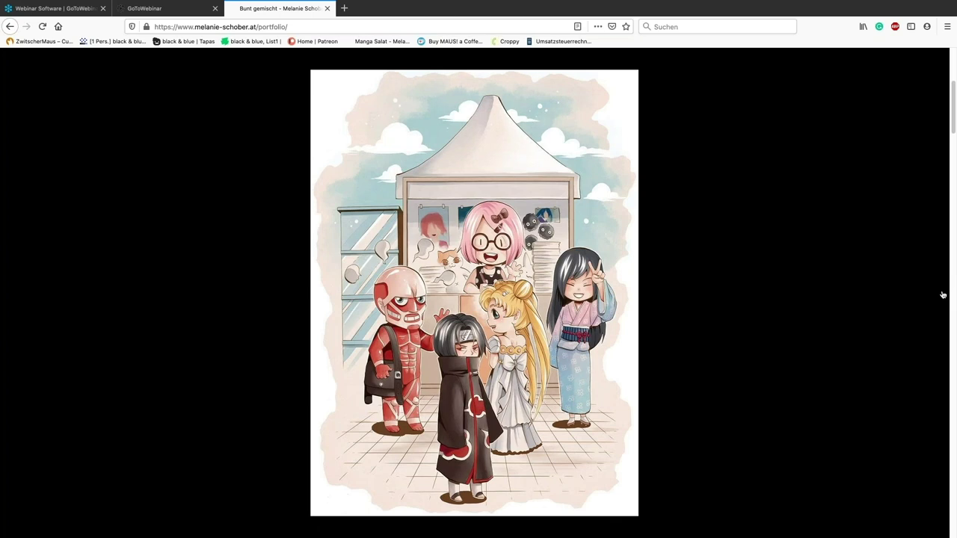
left_click(943, 295)
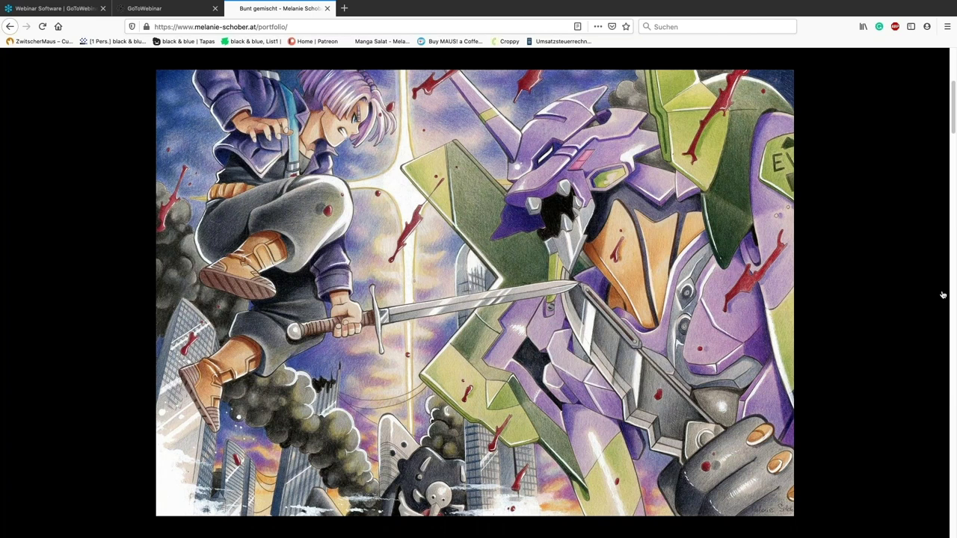
left_click(943, 295)
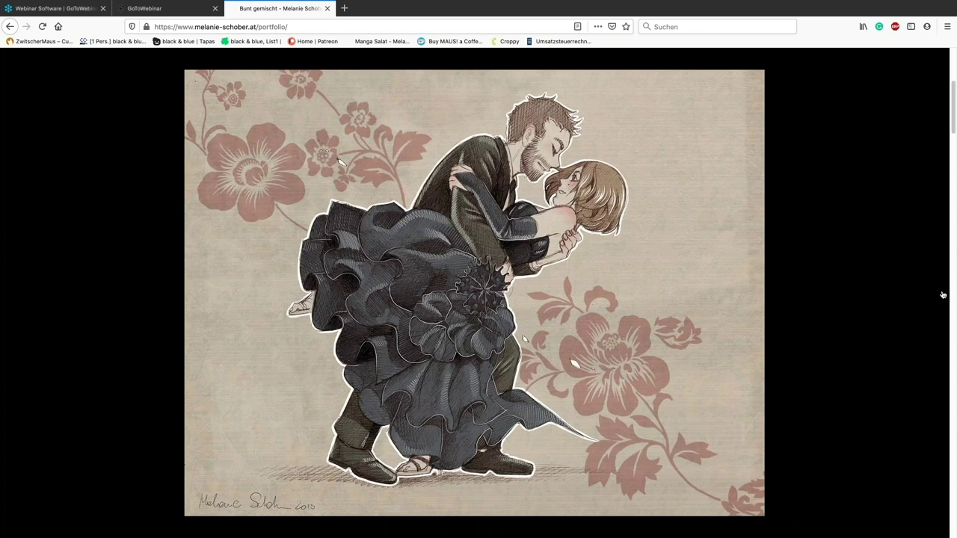
left_click(943, 295)
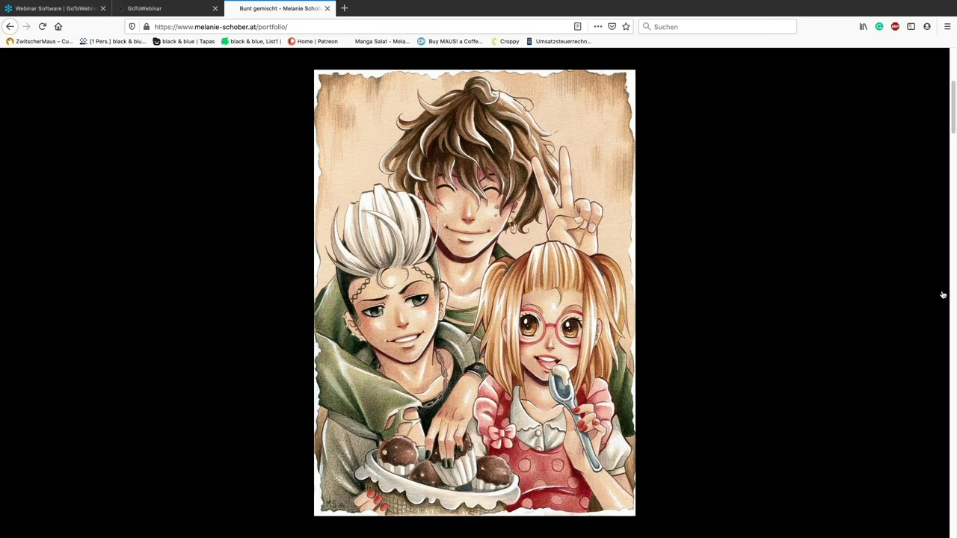
left_click(943, 294)
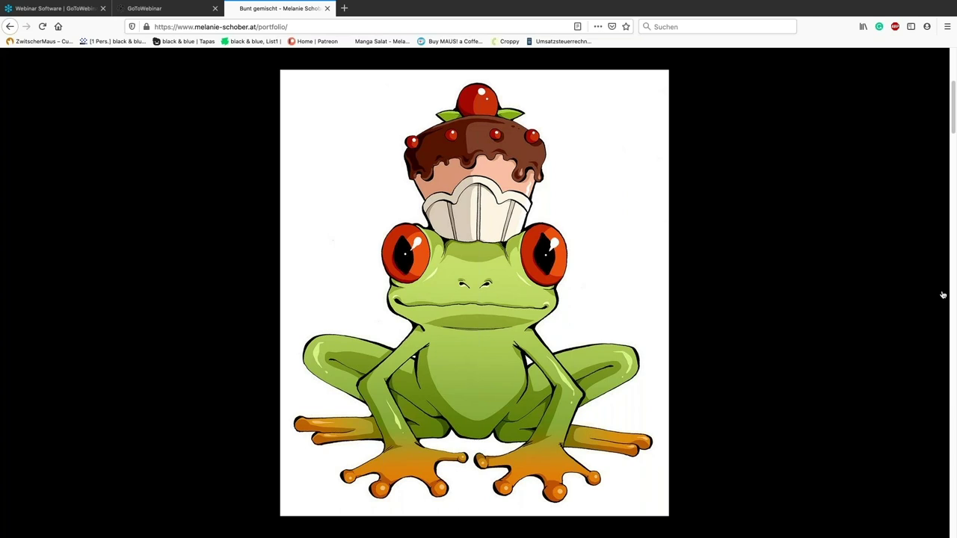
left_click(942, 294)
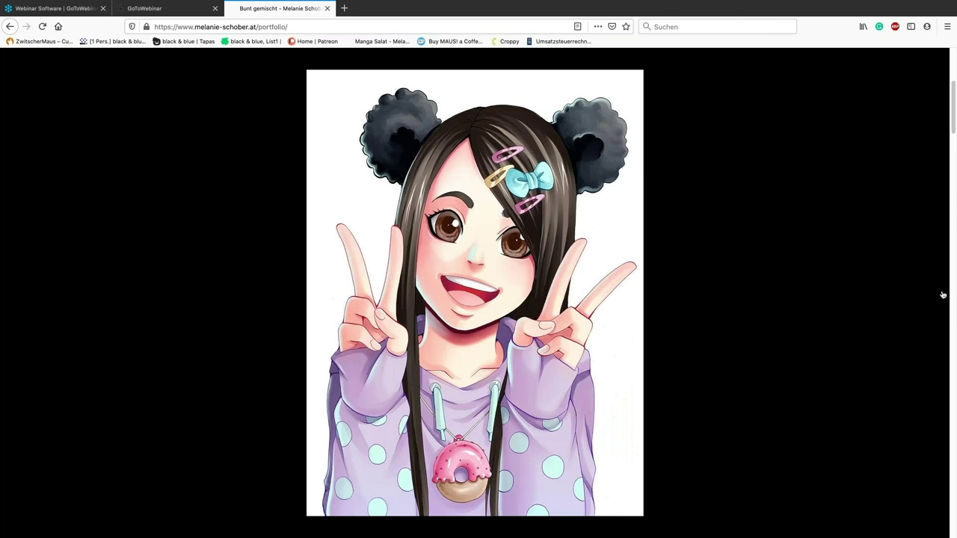
left_click(942, 294)
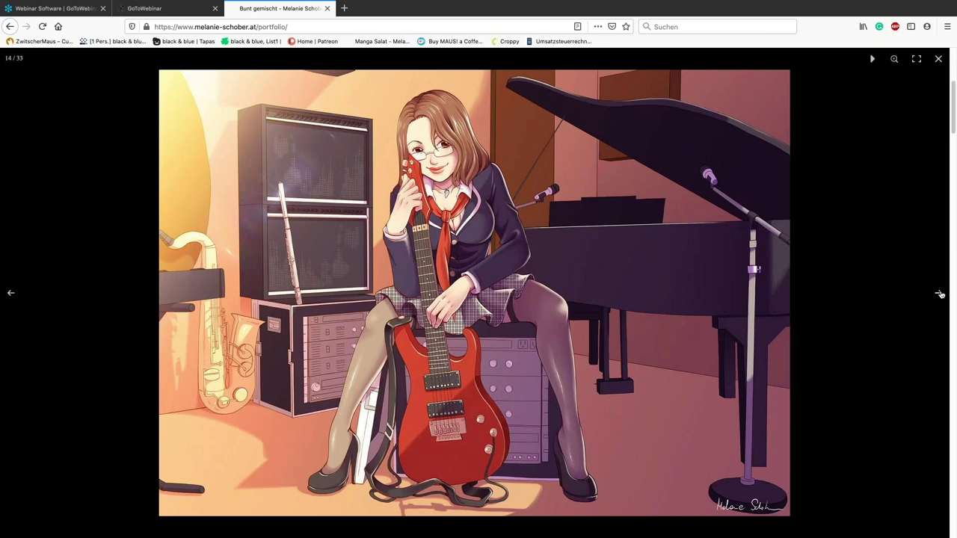
left_click(939, 293)
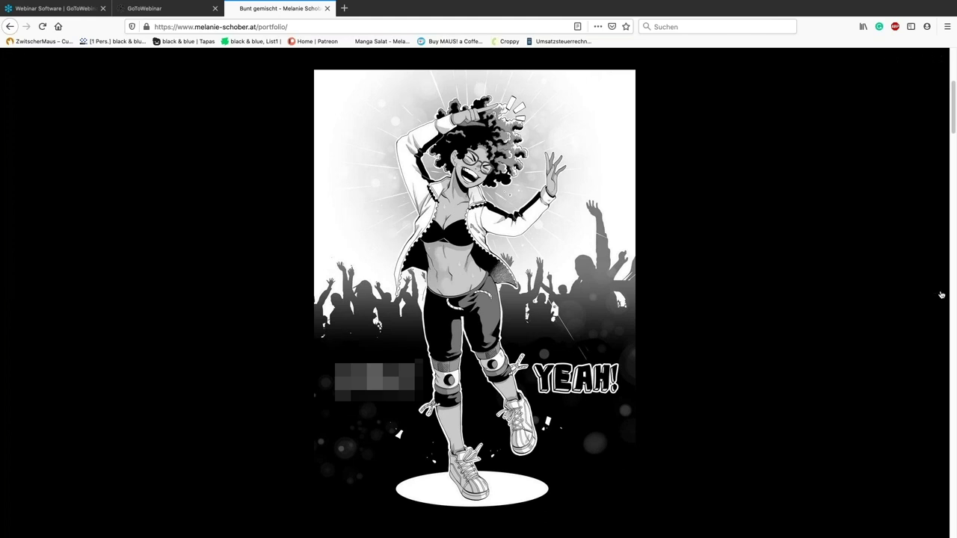
mouse_move(941, 294)
left_click(939, 294)
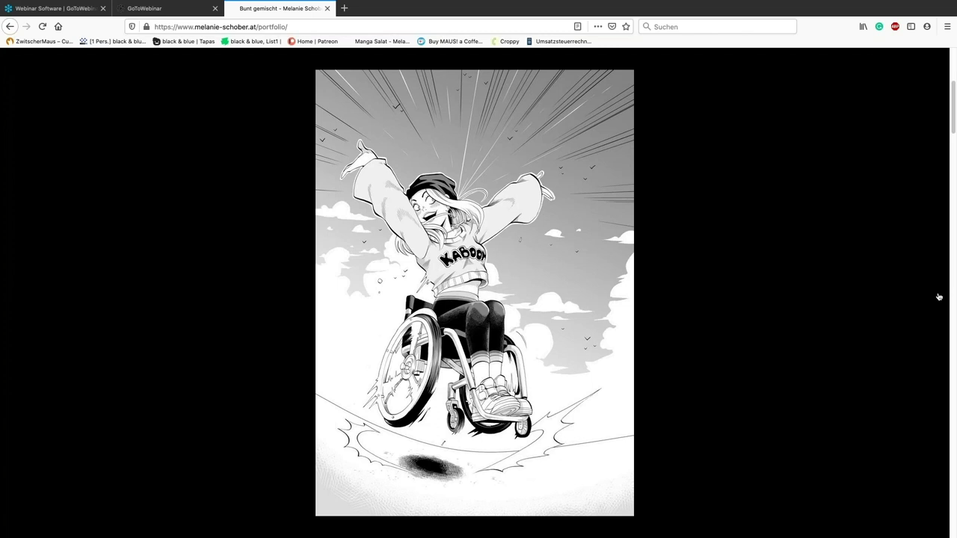
left_click(939, 297)
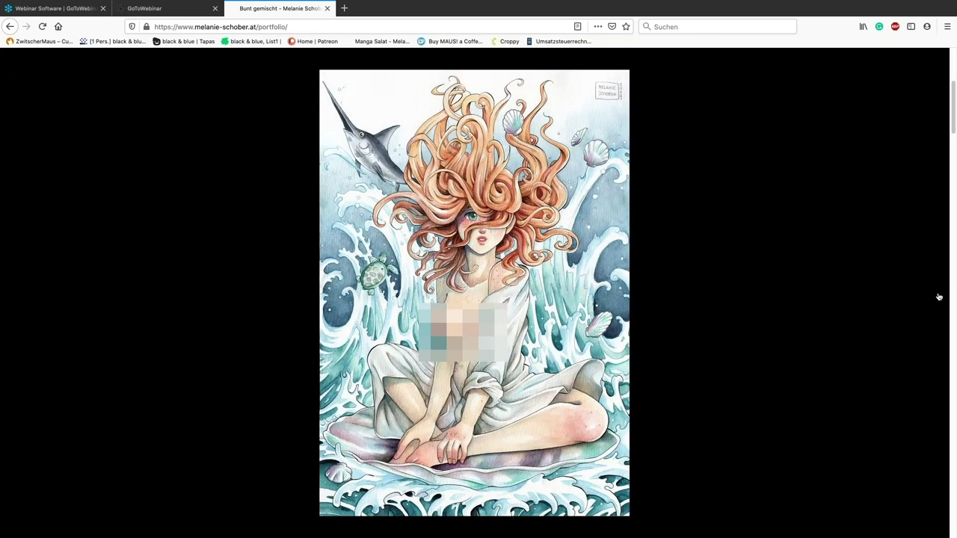
left_click(939, 297)
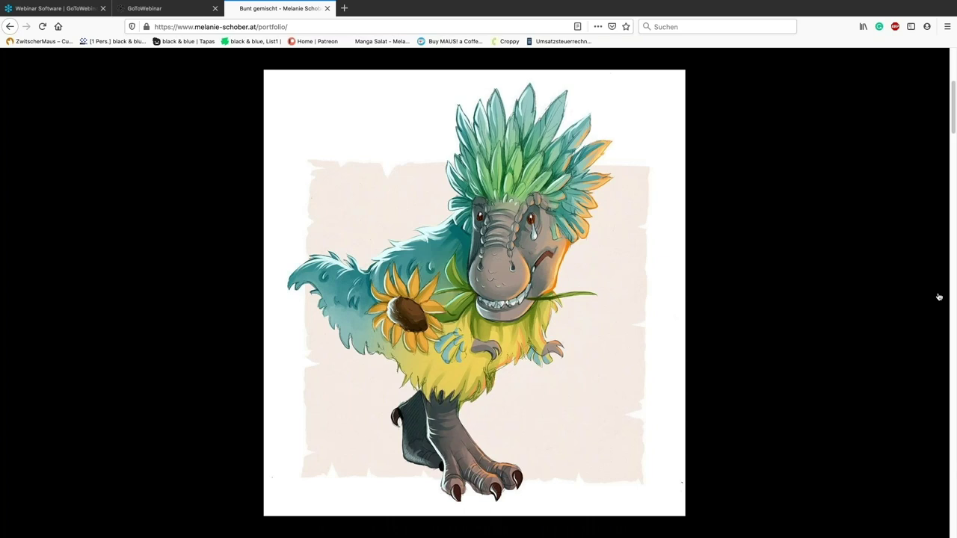
left_click(939, 297)
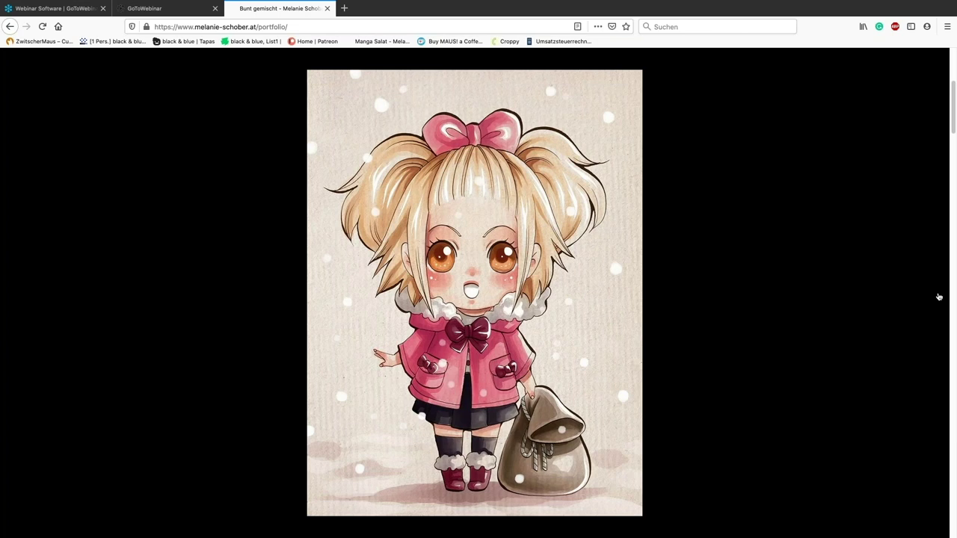
left_click(939, 297)
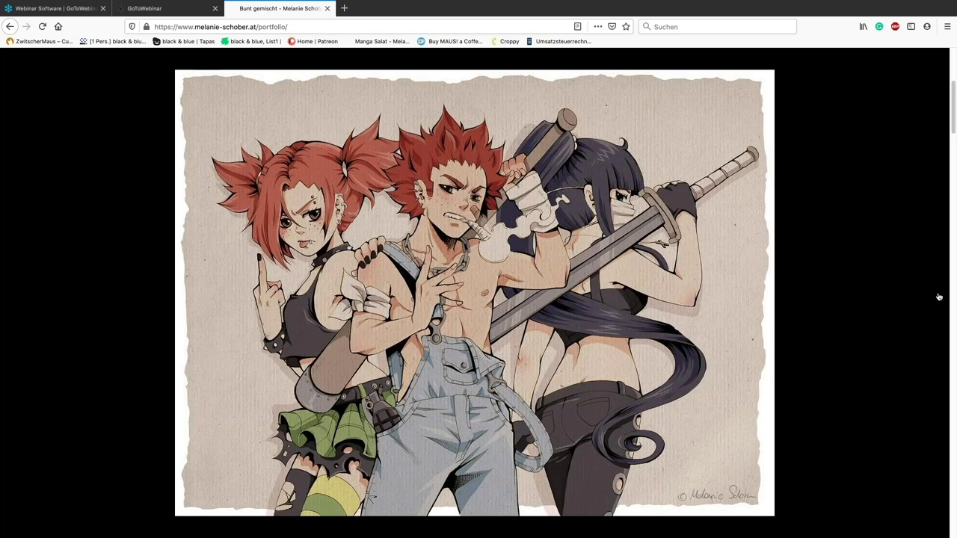
left_click(939, 296)
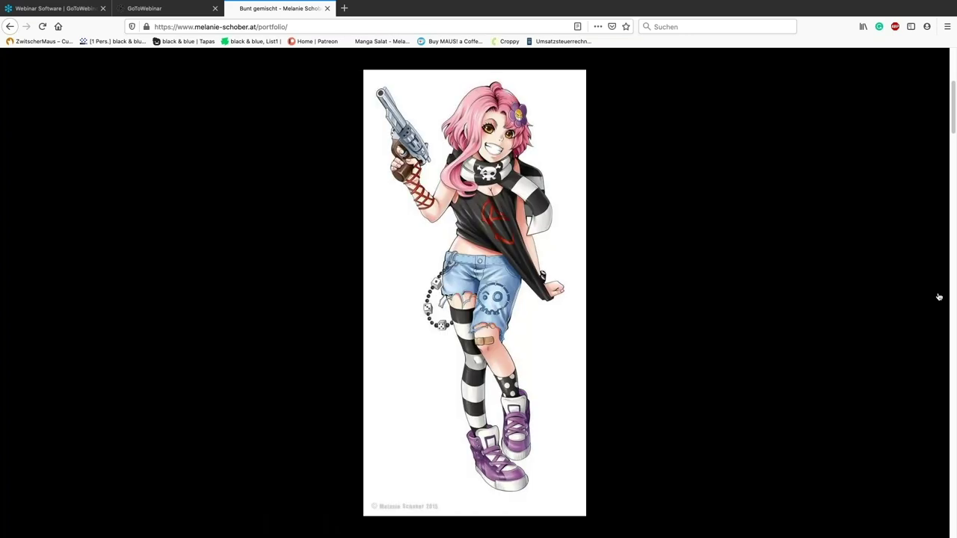
left_click(939, 297)
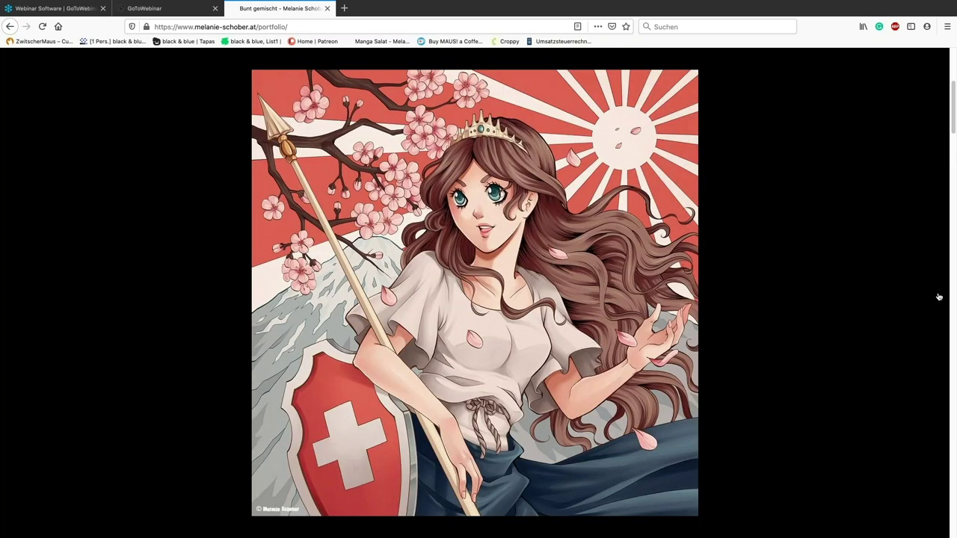
left_click(939, 297)
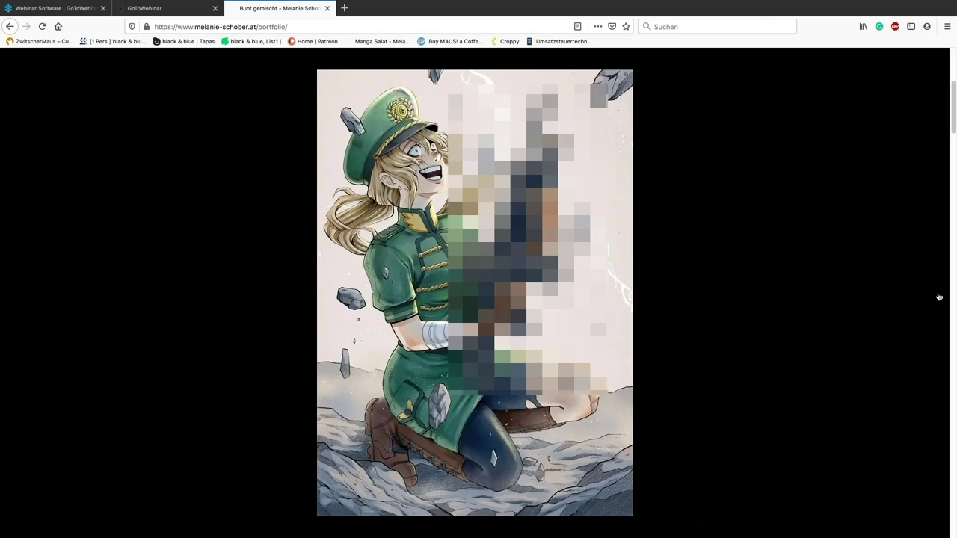
left_click(939, 296)
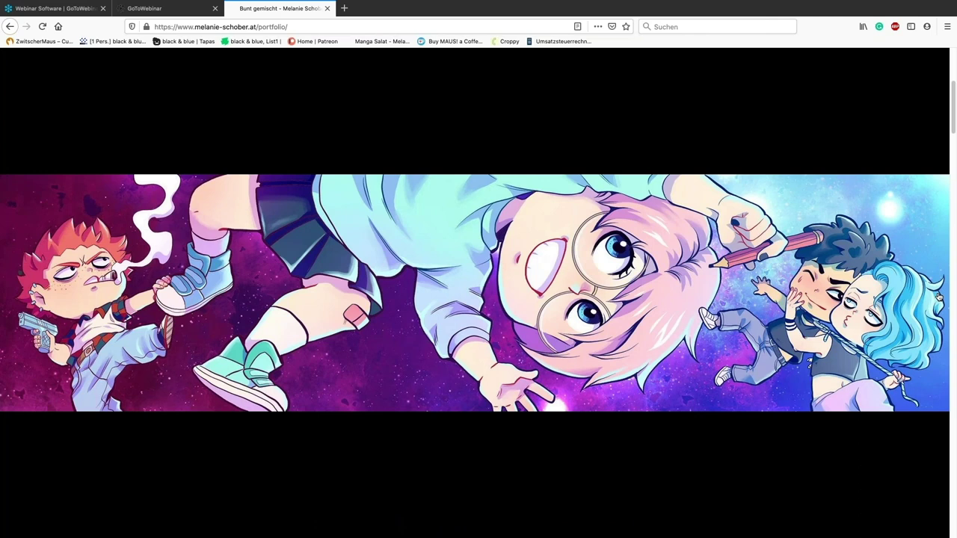
left_click(939, 296)
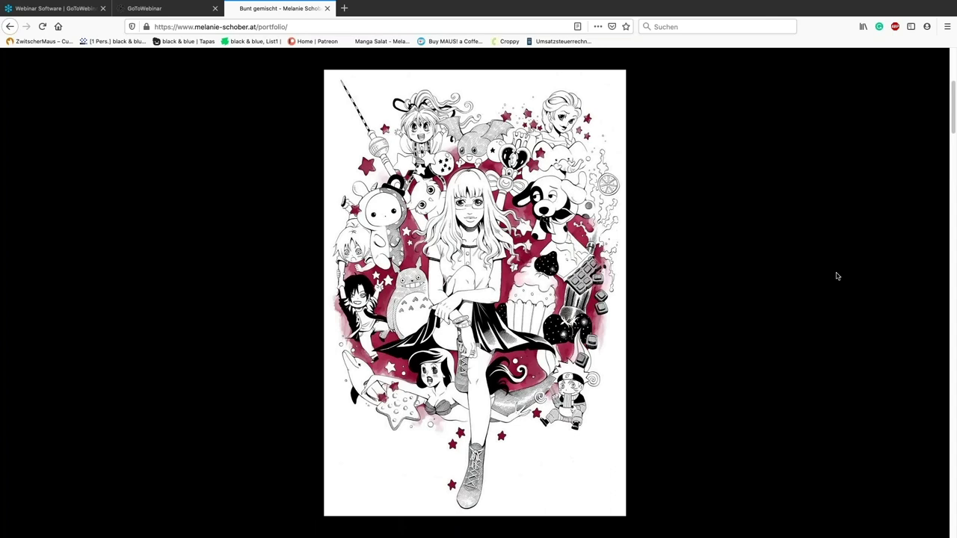
- Switch to Clip Studio Paint and open the settings for creating a new file
mouse_move(2, 124)
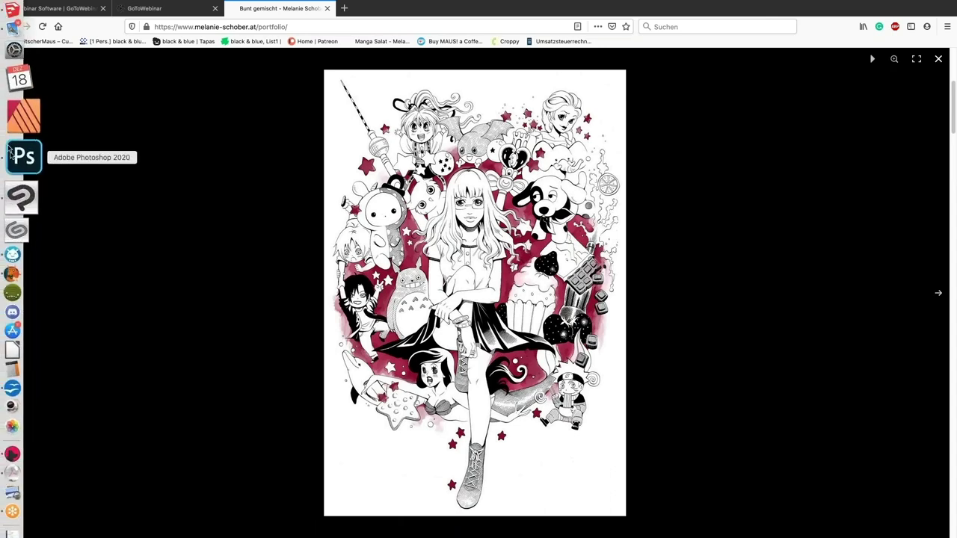
left_click(21, 174)
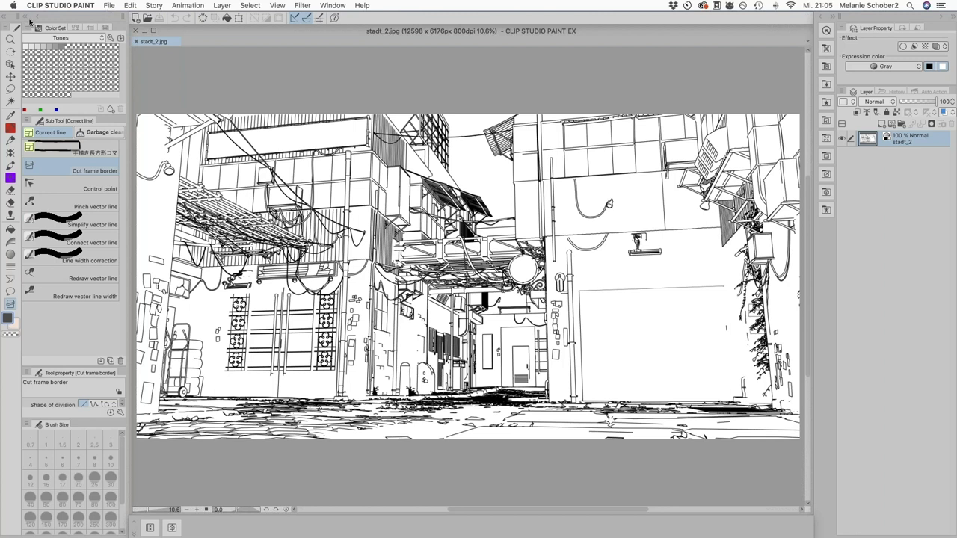
left_click(109, 6)
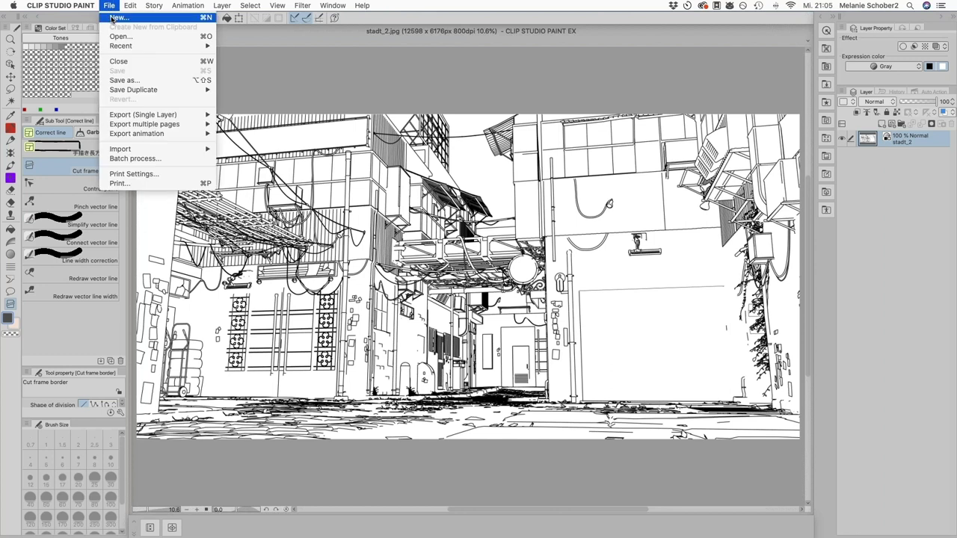
left_click(113, 18)
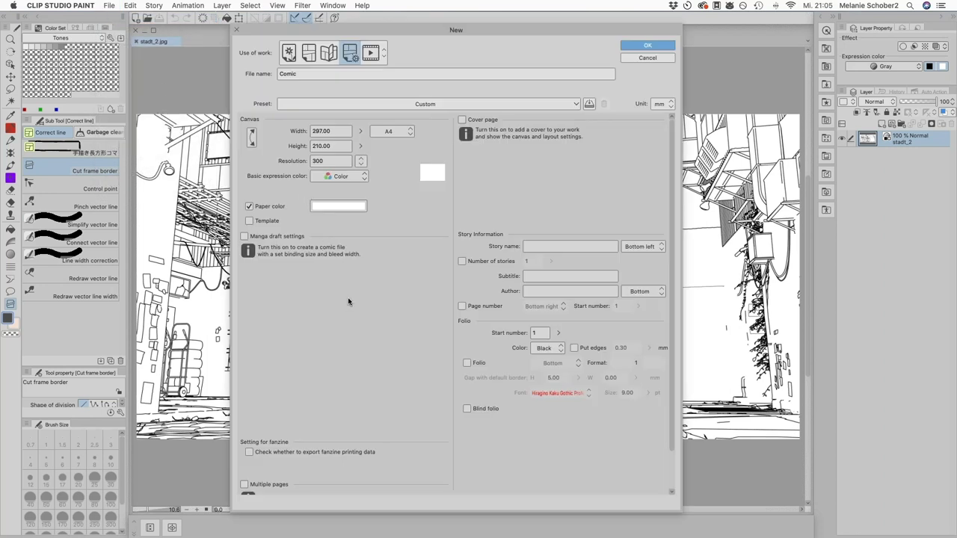
- Set the new file up as a comic with A4 binding size and a 3 mm bleed width
left_click(309, 54)
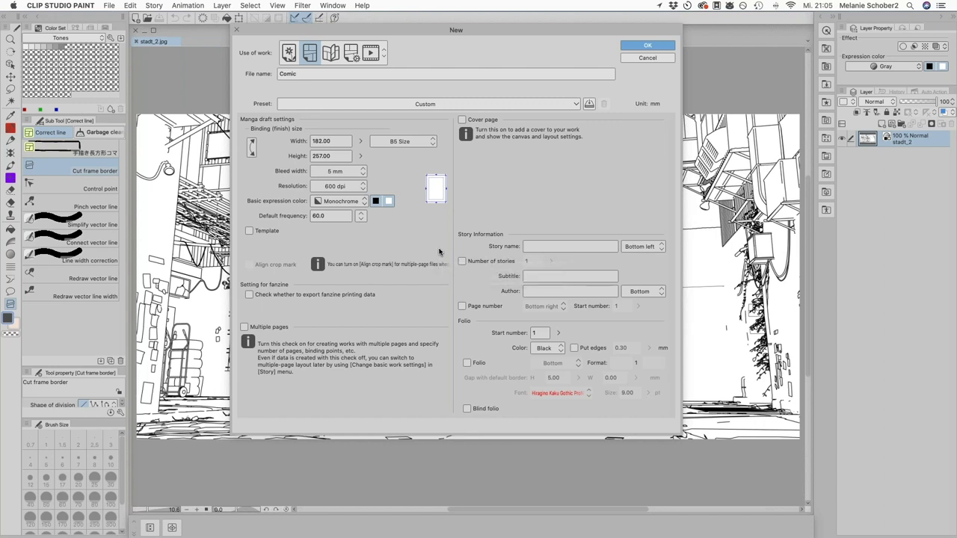
left_click(421, 142)
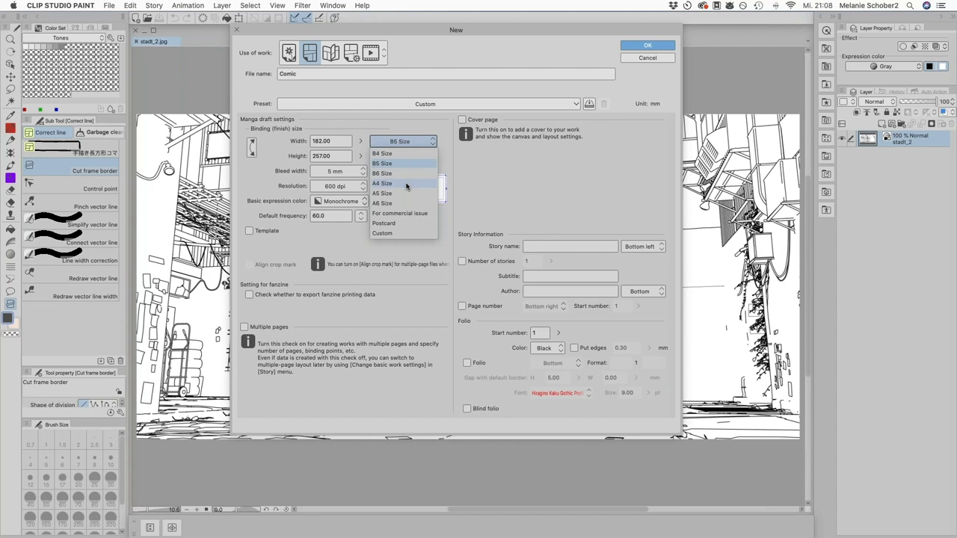
left_click(406, 185)
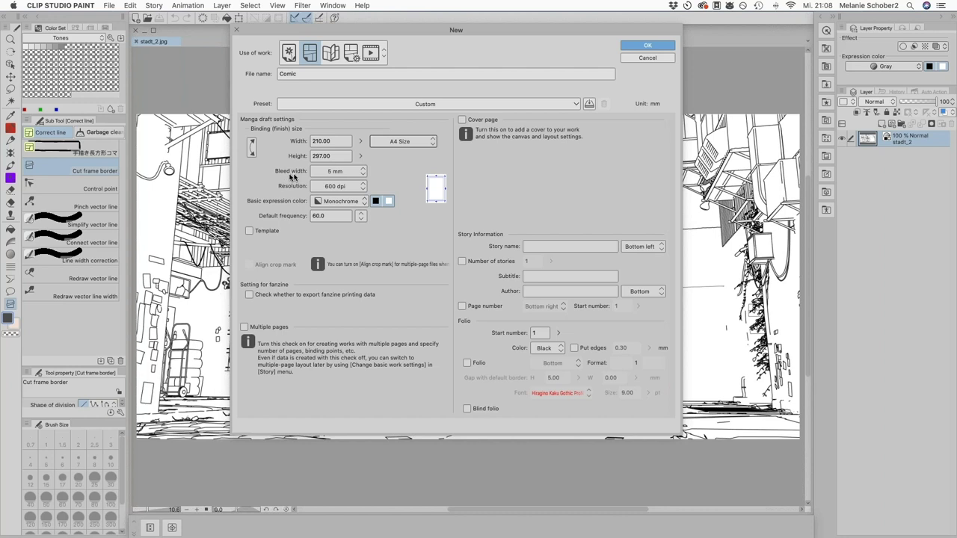
left_click(360, 174)
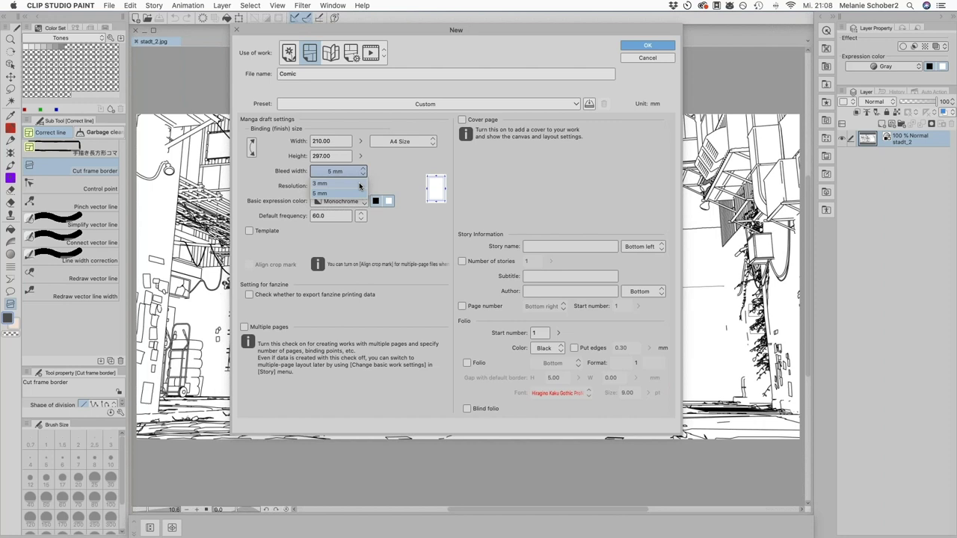
left_click(357, 183)
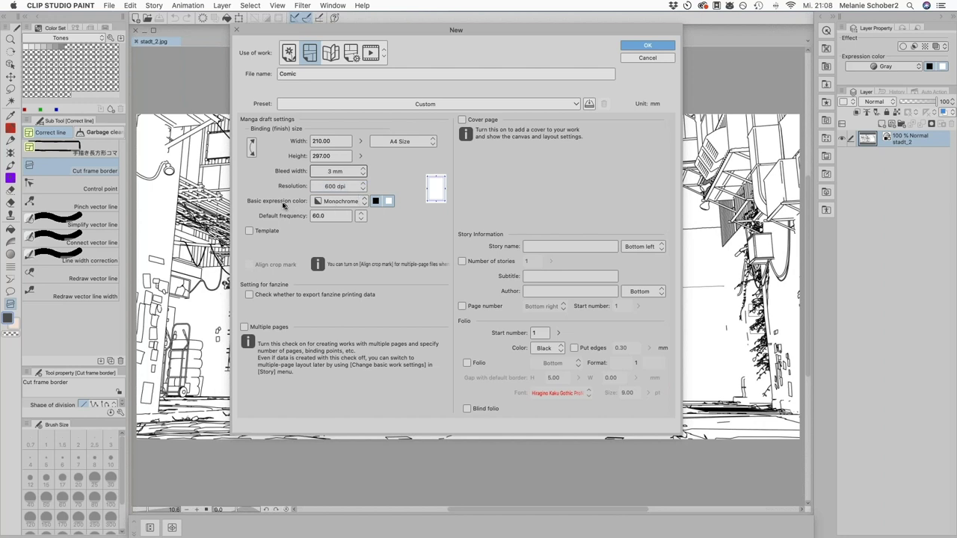
- Keep the basic expression color at Monochrome and set the comic's resolution to 1200 dpi
left_click(333, 203)
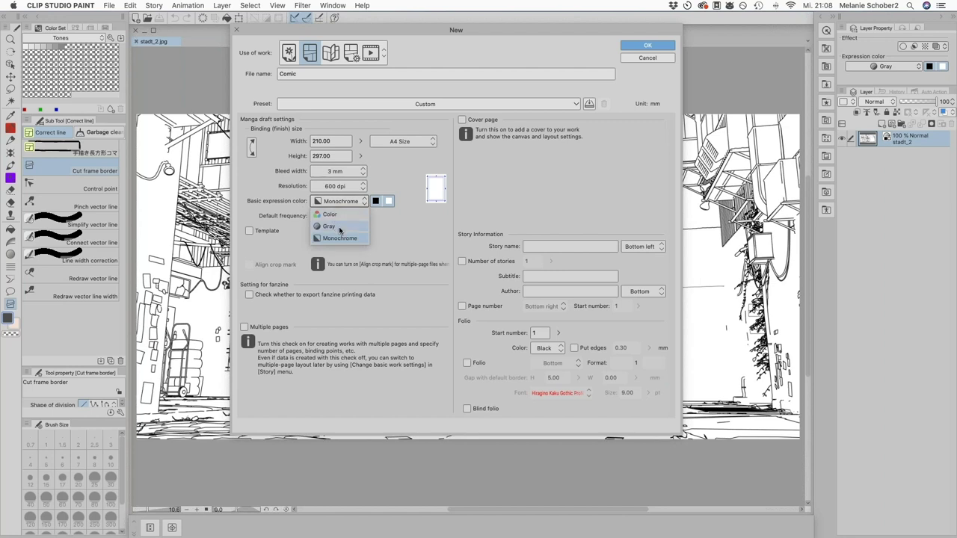
left_click(338, 238)
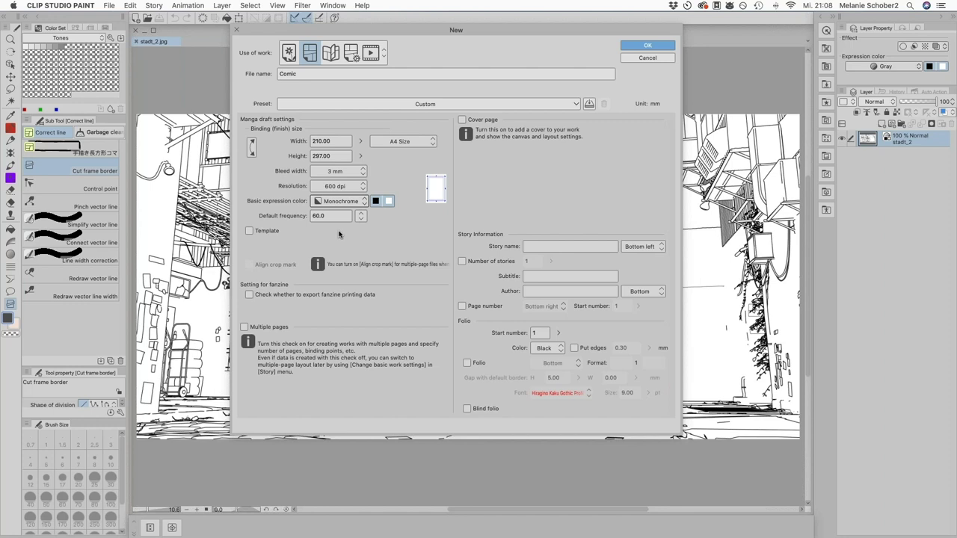
left_click(342, 187)
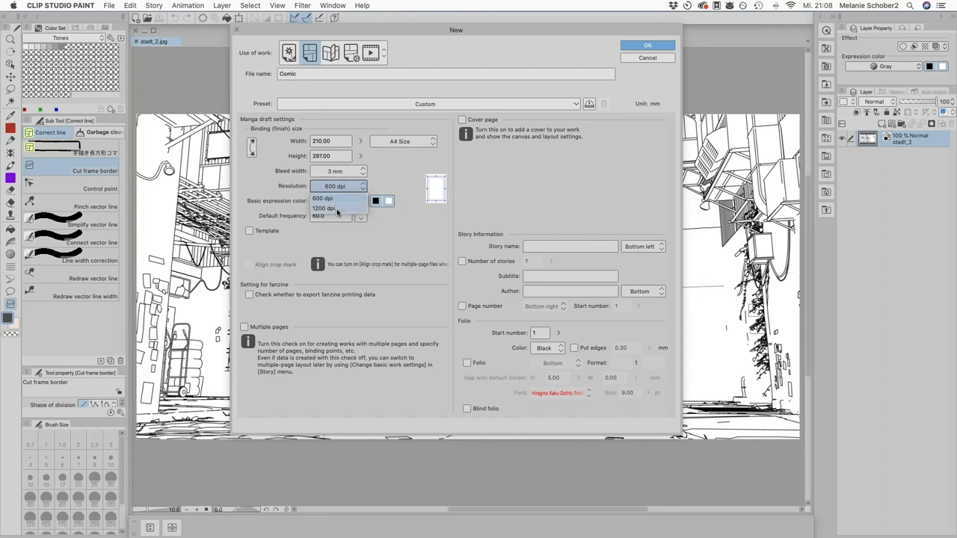
left_click(337, 212)
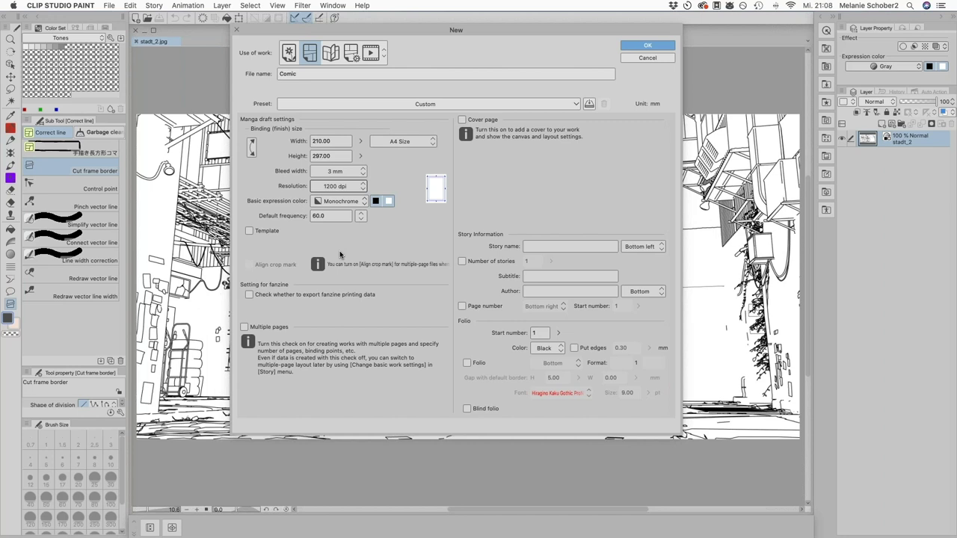
- Turn on the template option for the new comic and move the New dialog lower on the screen
left_click(249, 232)
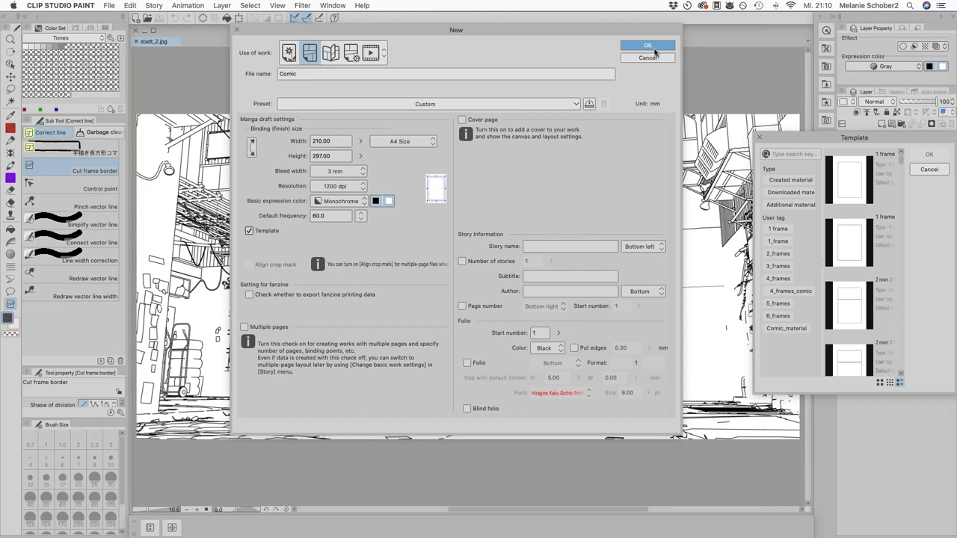
left_click_drag(620, 33, 625, 66)
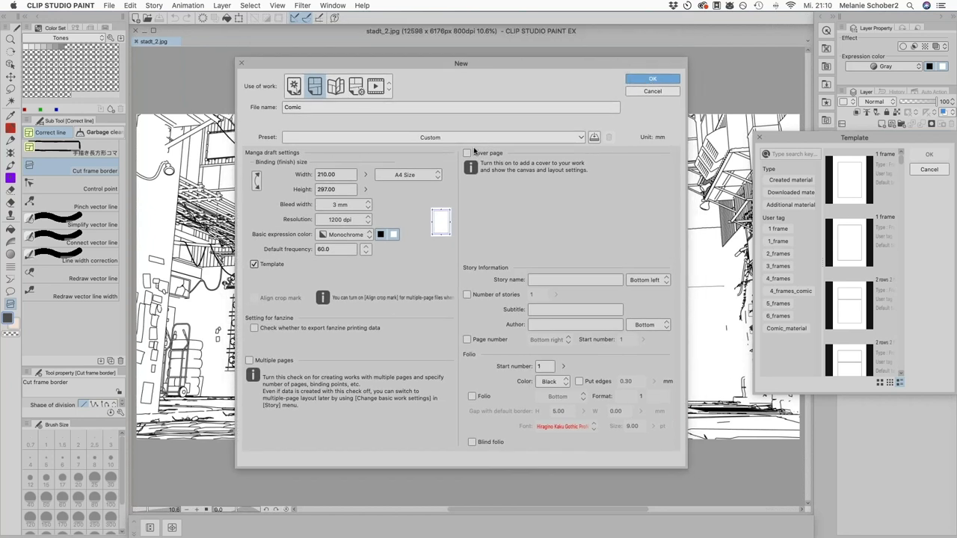
left_click_drag(460, 60, 463, 86)
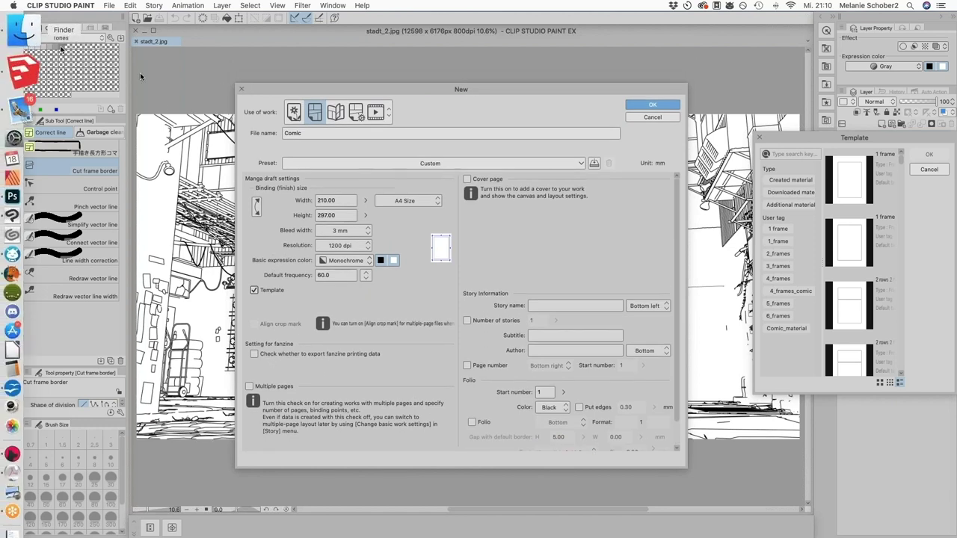
- Force quit the unresponsive CLIP STUDIO PAINT and start the program again
left_click(43, 6)
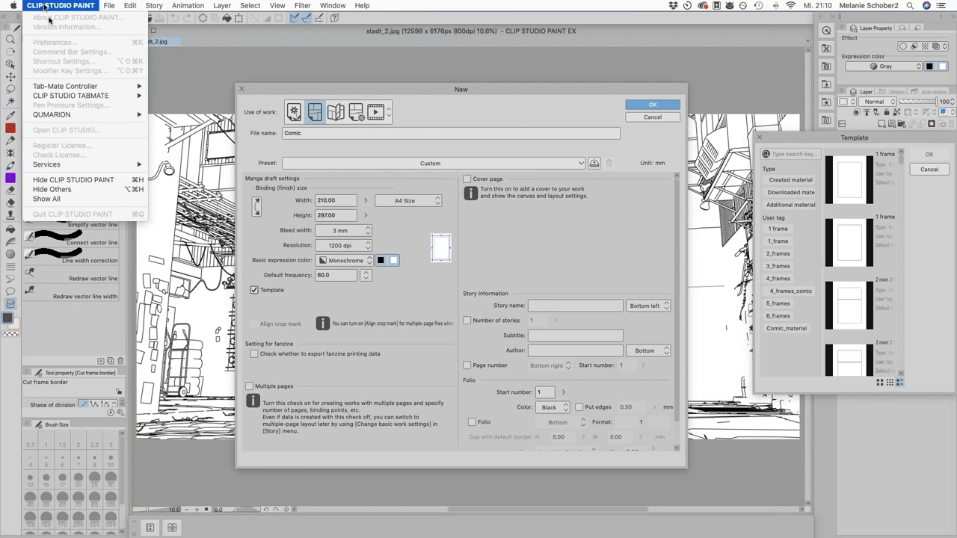
left_click(184, 75)
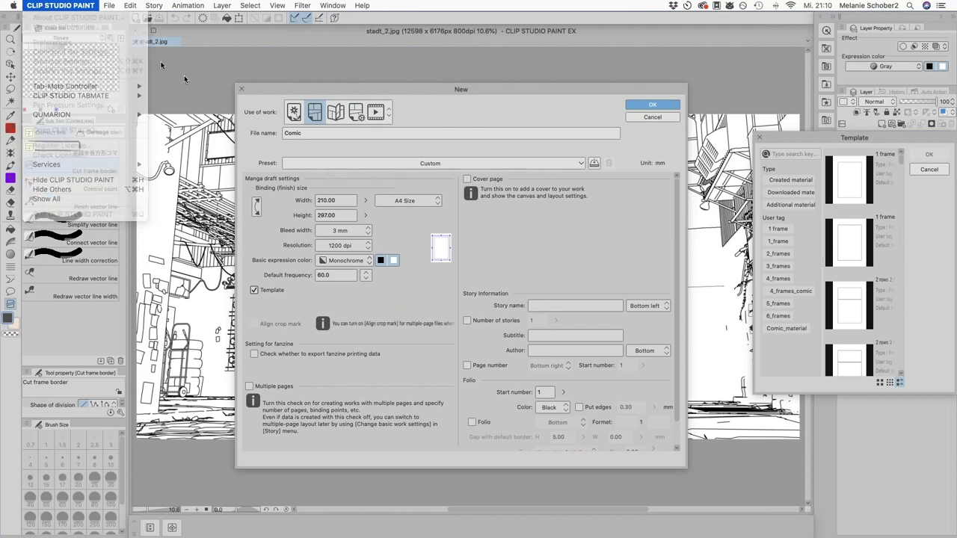
left_click(8, 6)
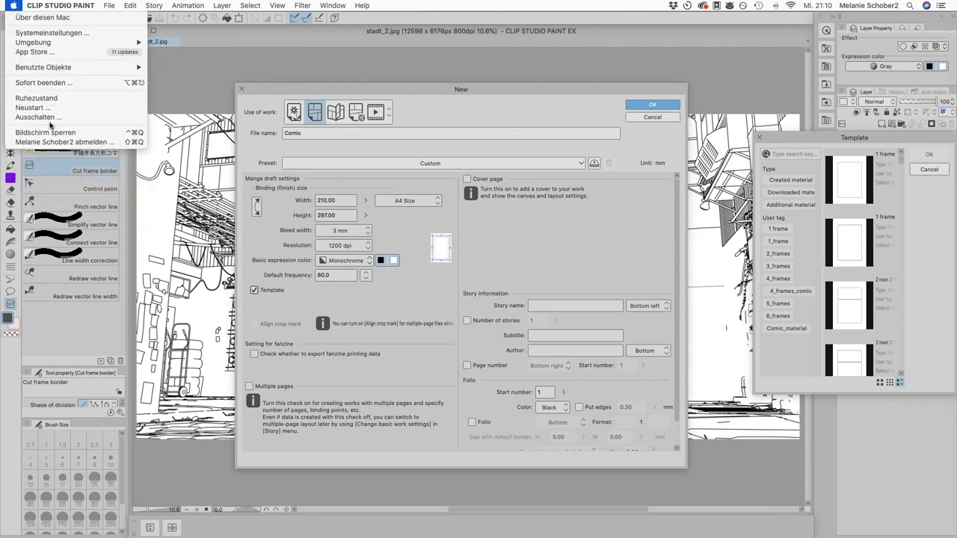
left_click(43, 82)
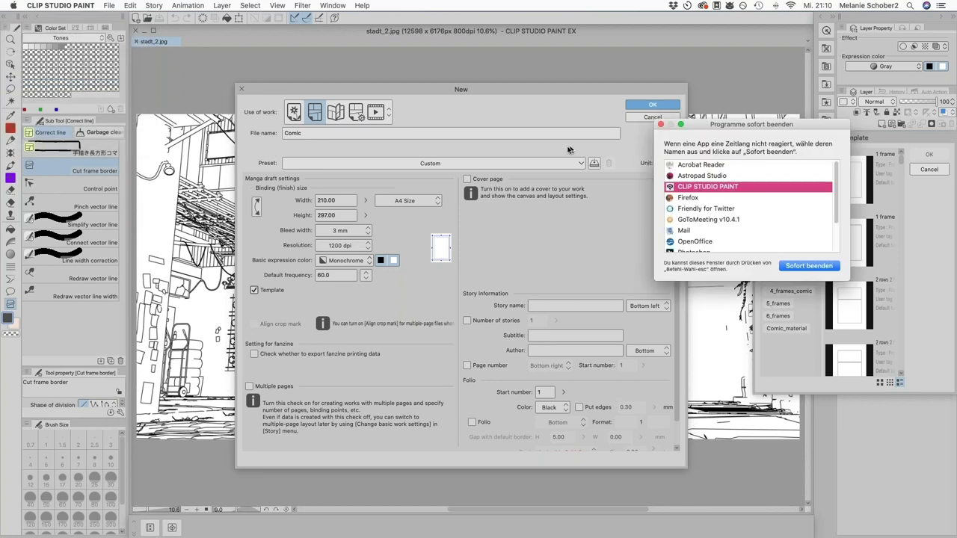
left_click(788, 266)
left_click(800, 183)
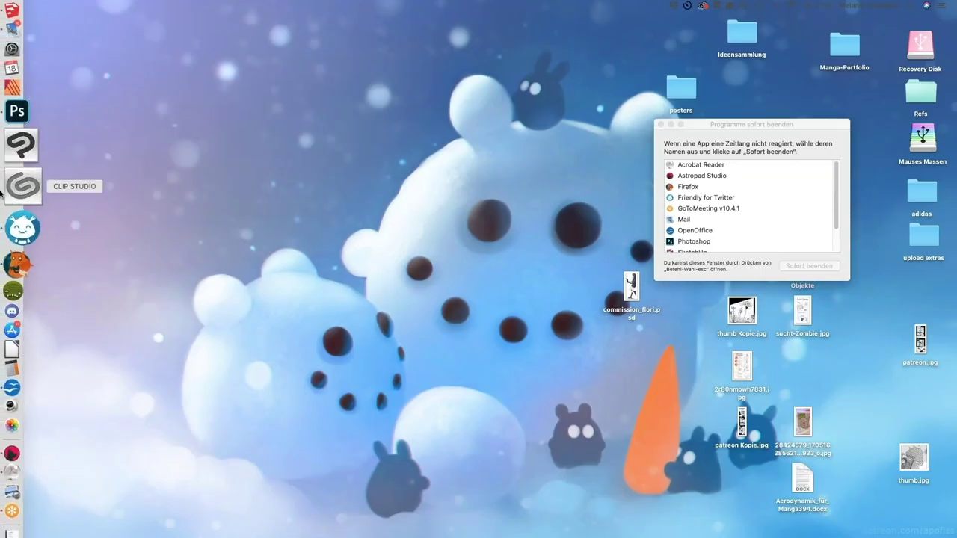
left_click(3, 177)
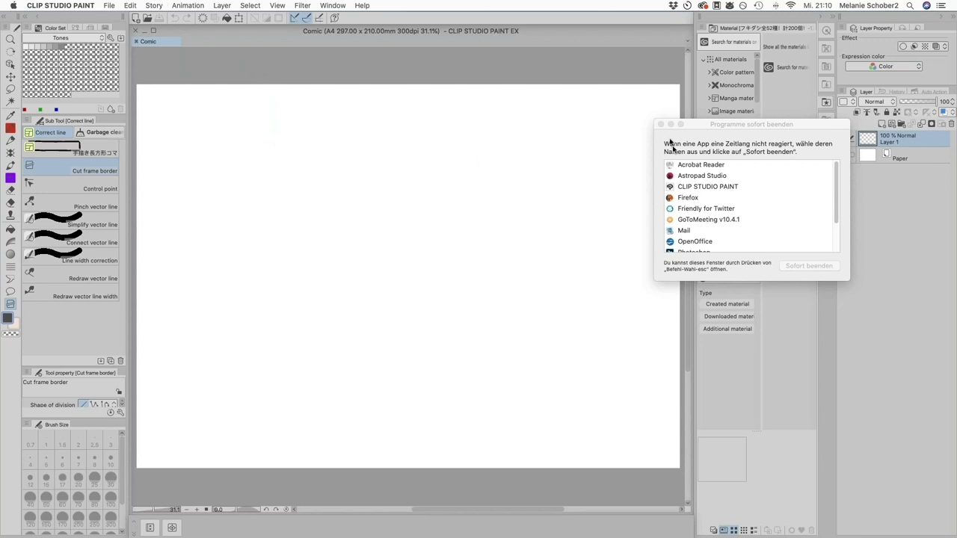
- Rotate the blank Comic canvas by 90 degrees clockwise into portrait format
left_click(128, 5)
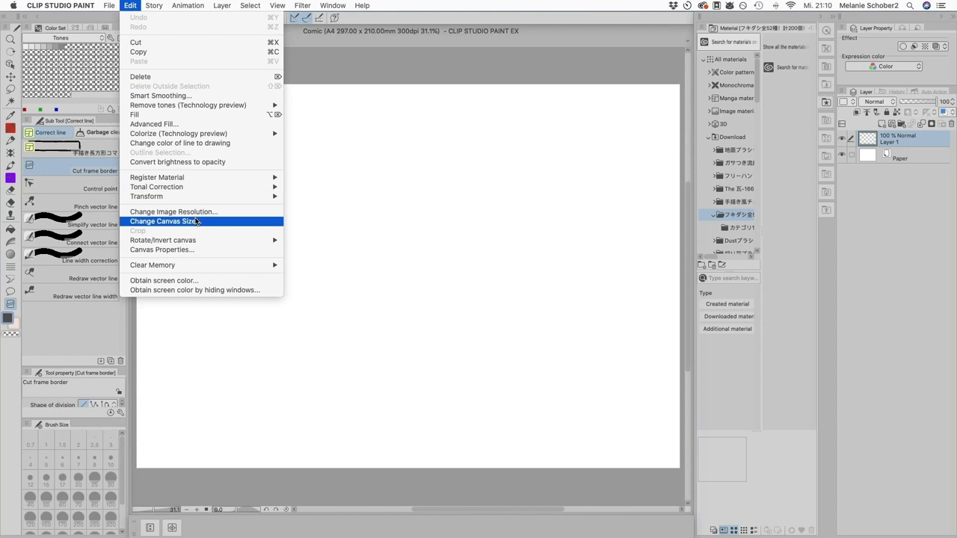
mouse_move(193, 243)
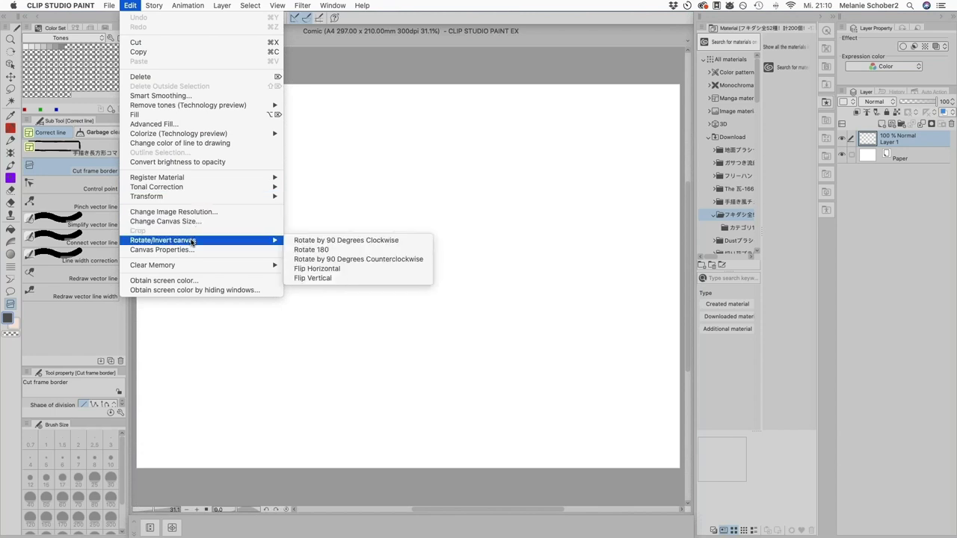
left_click(311, 244)
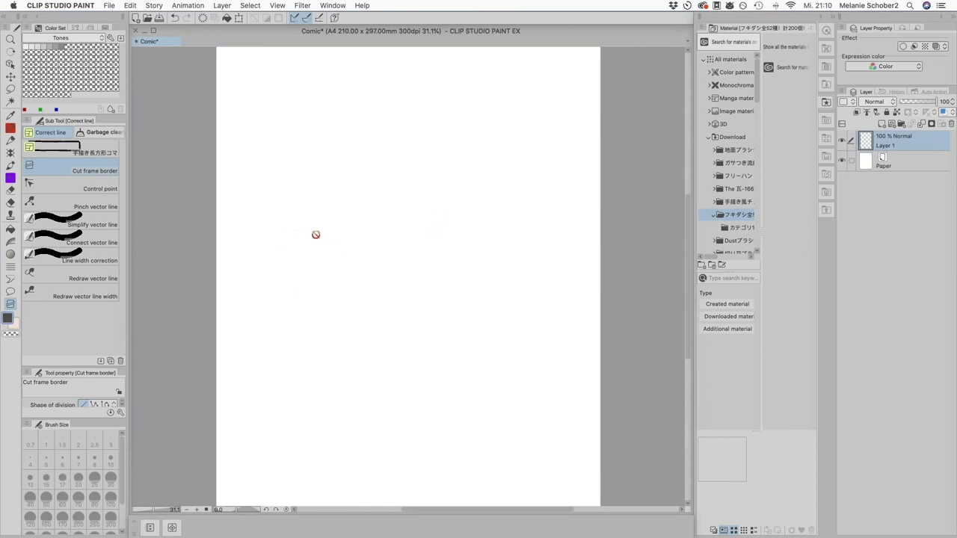
scroll(316, 234, "down", 1)
scroll(316, 234, "down", 1)
scroll(314, 231, "up", 1)
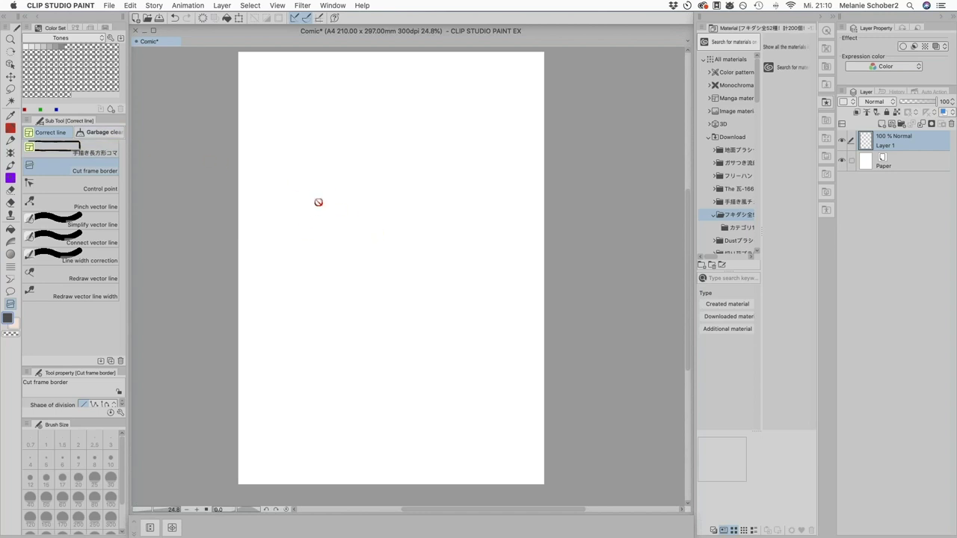
- Draw a hand-drawn-style rectangular frame just inside the page edges and move its right border slightly inward
left_click(53, 152)
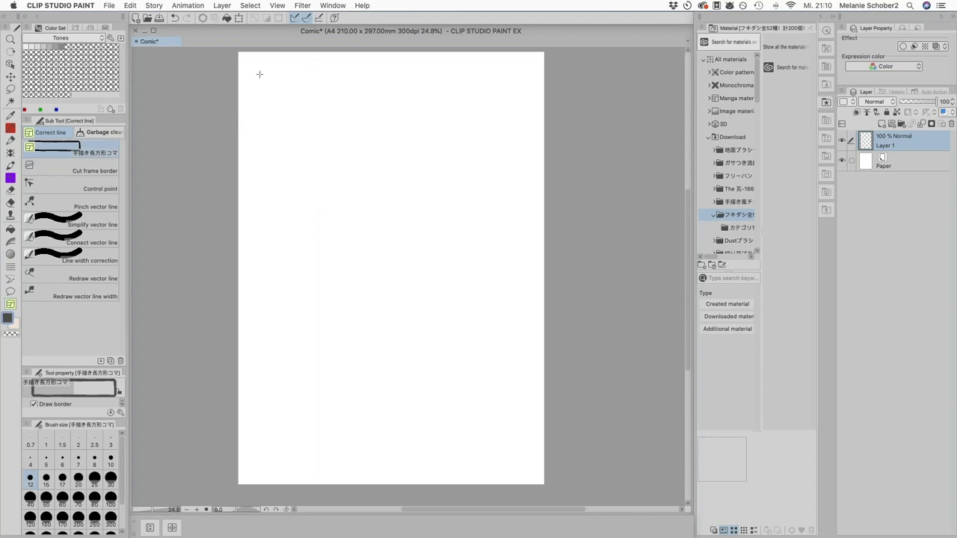
left_click_drag(259, 73, 524, 463)
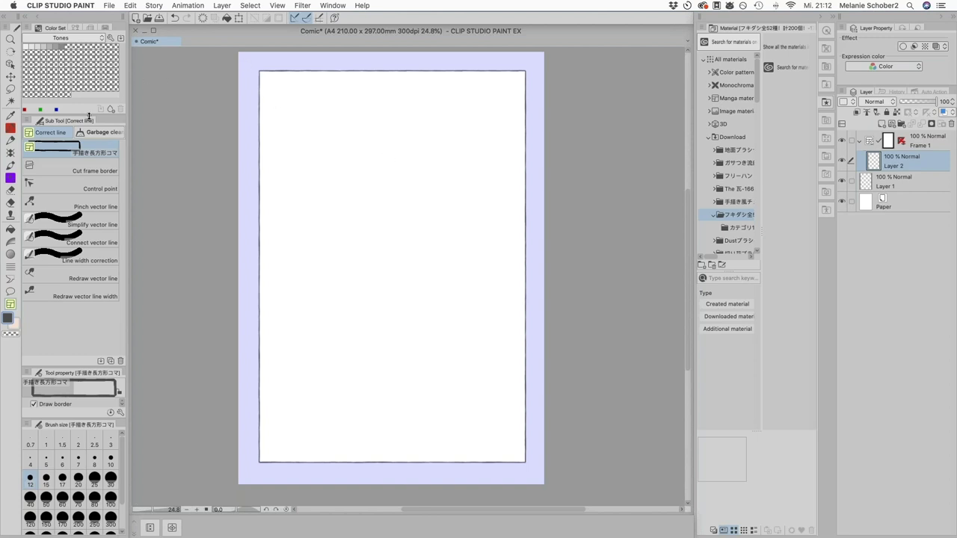
left_click(12, 65)
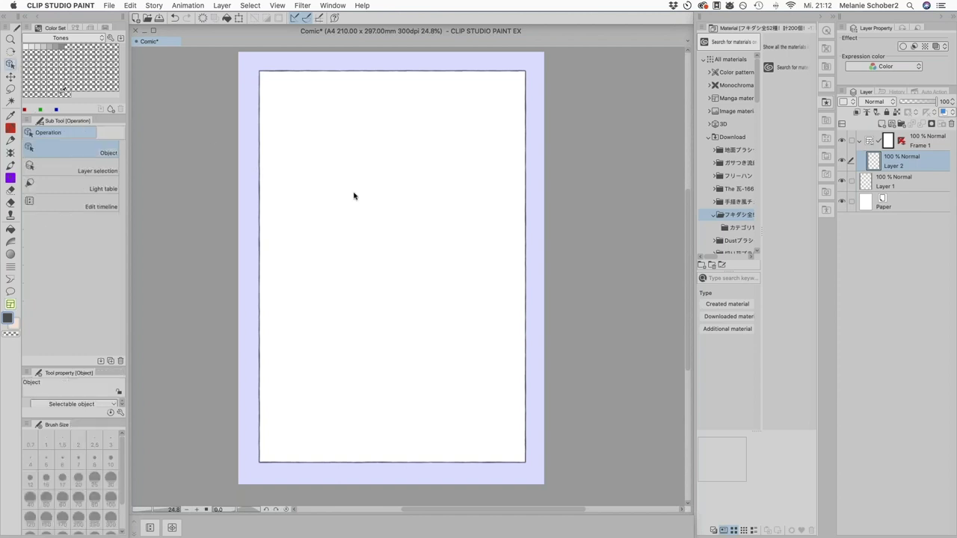
left_click(525, 226)
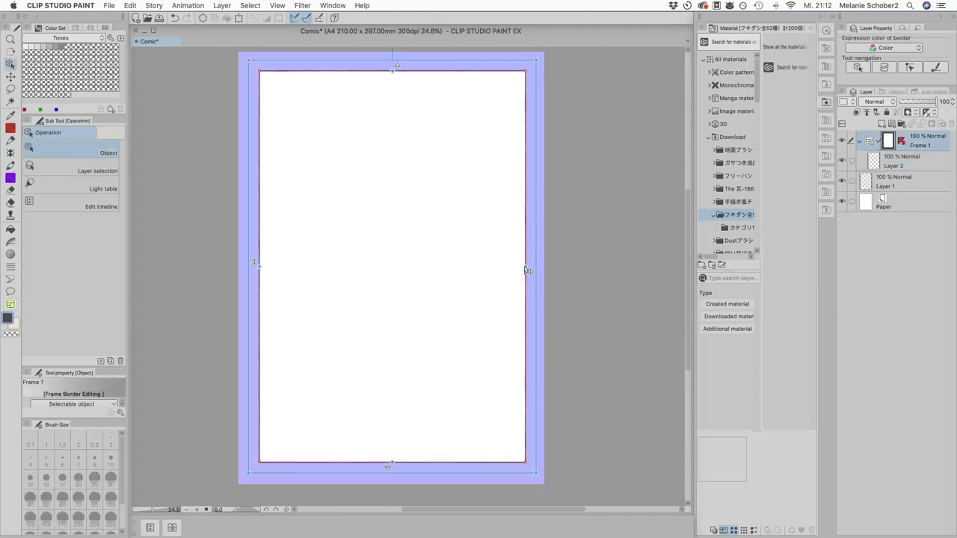
left_click_drag(523, 268, 517, 269)
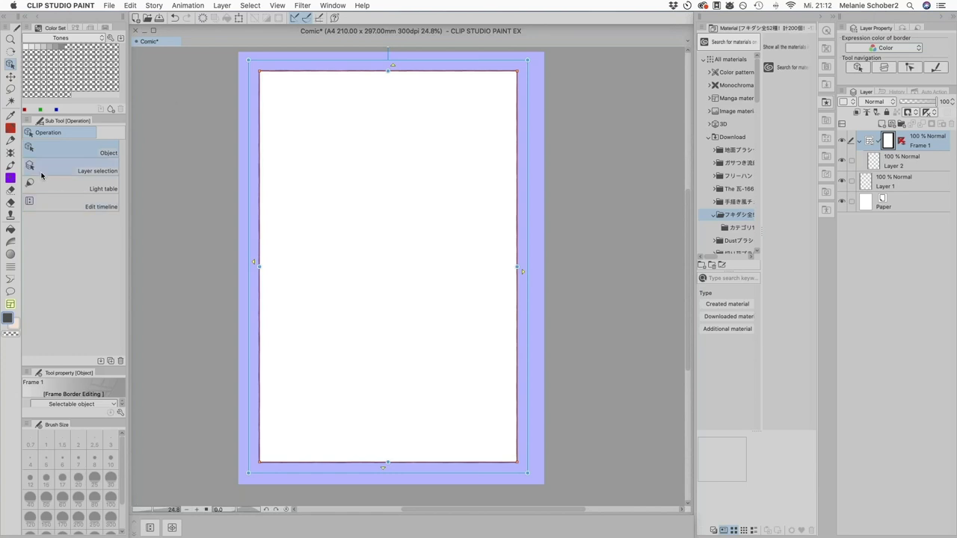
- Divide the frame into three stacked full-width panels with two horizontal cuts using Cut frame border
left_click(11, 304)
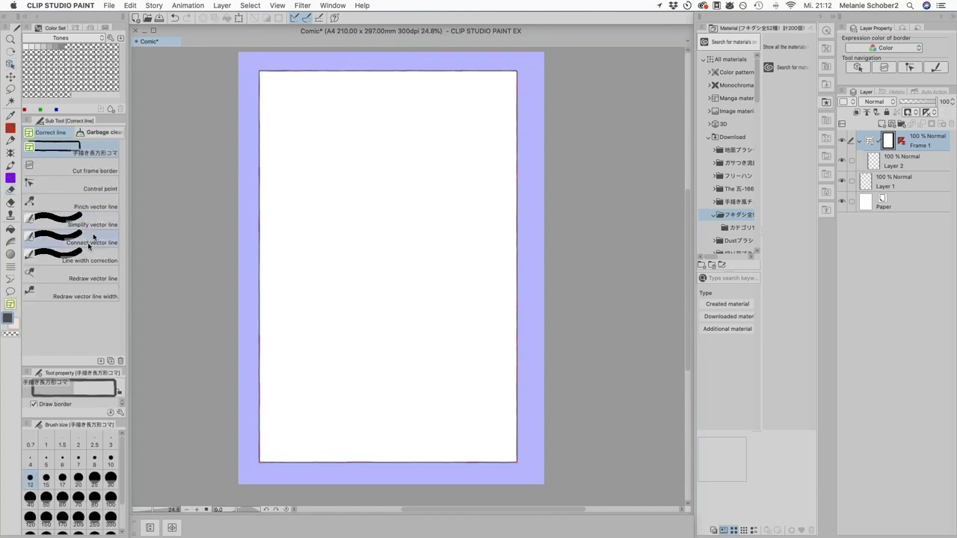
left_click(29, 226)
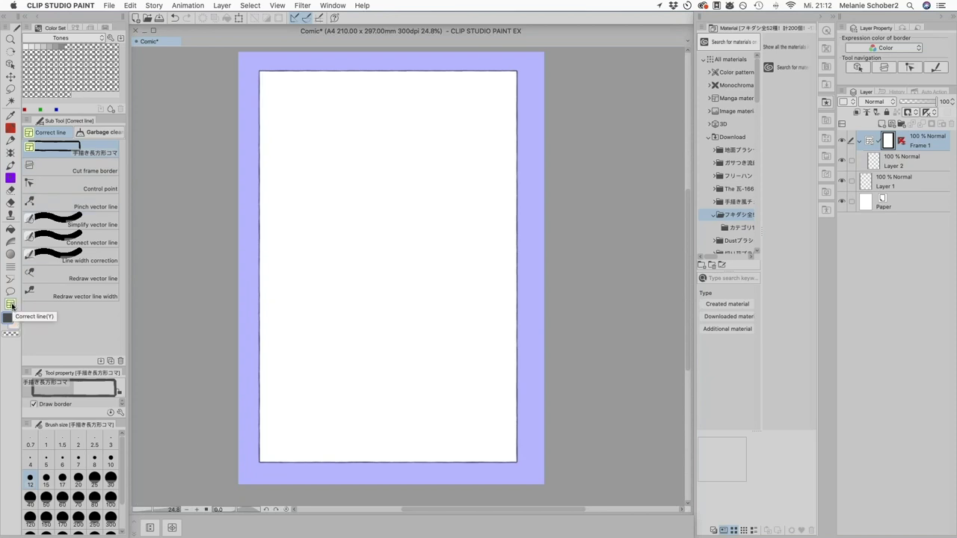
left_click(65, 170)
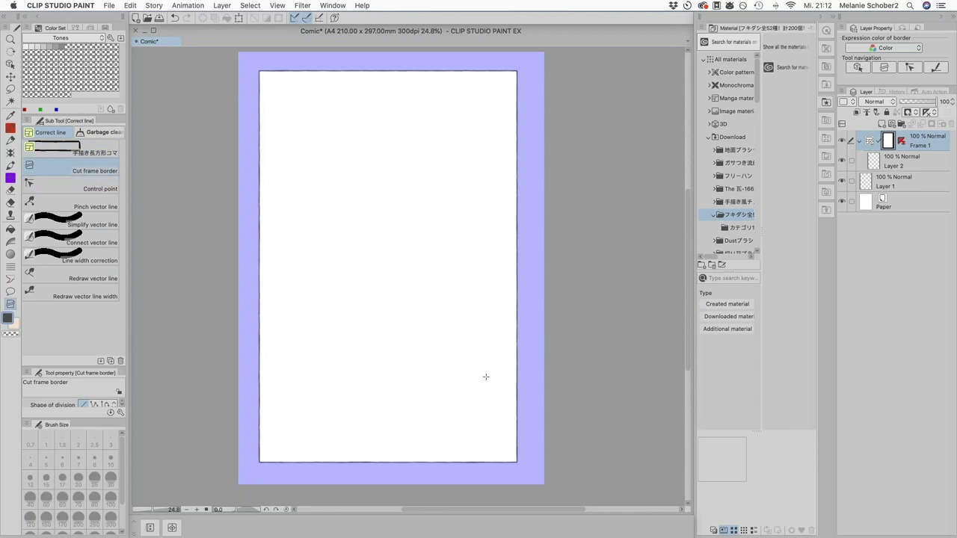
left_click(260, 194)
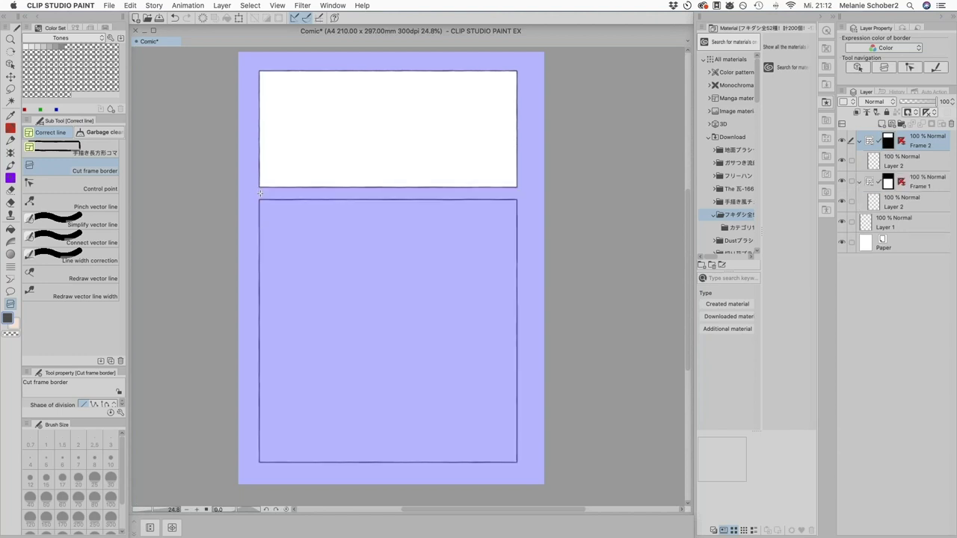
left_click(263, 342)
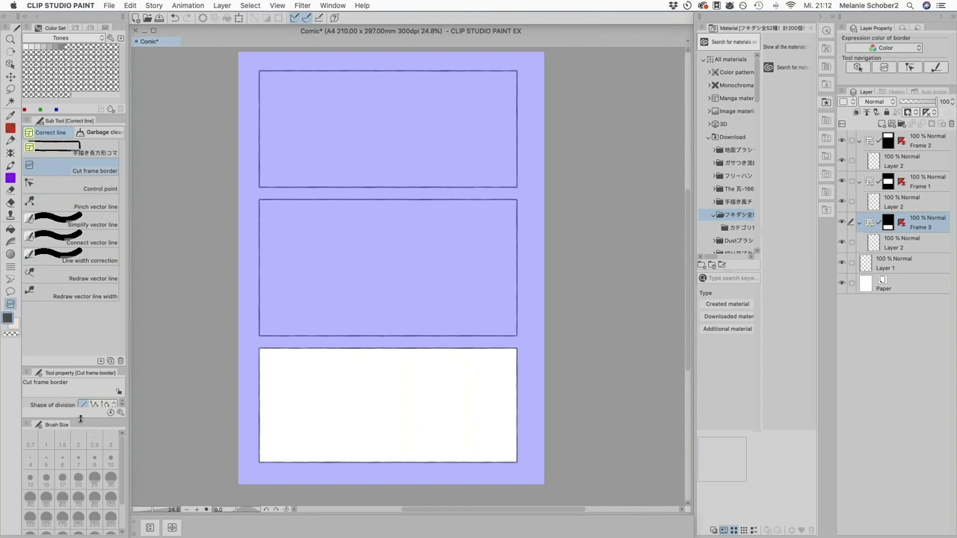
- Expose the angle, dividing method and gutter settings of Cut frame border, and briefly hide and restore all palettes
left_click_drag(82, 425, 87, 508)
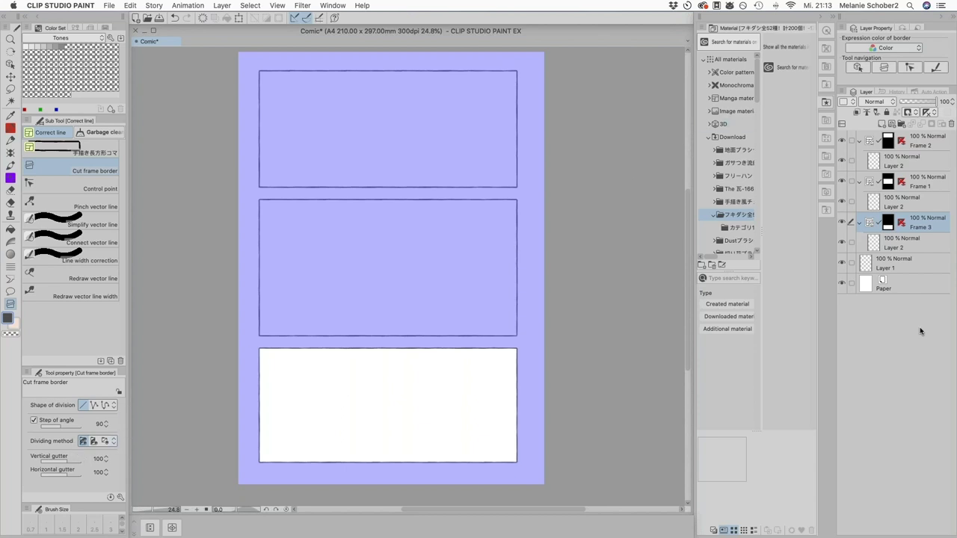
key("Tab")
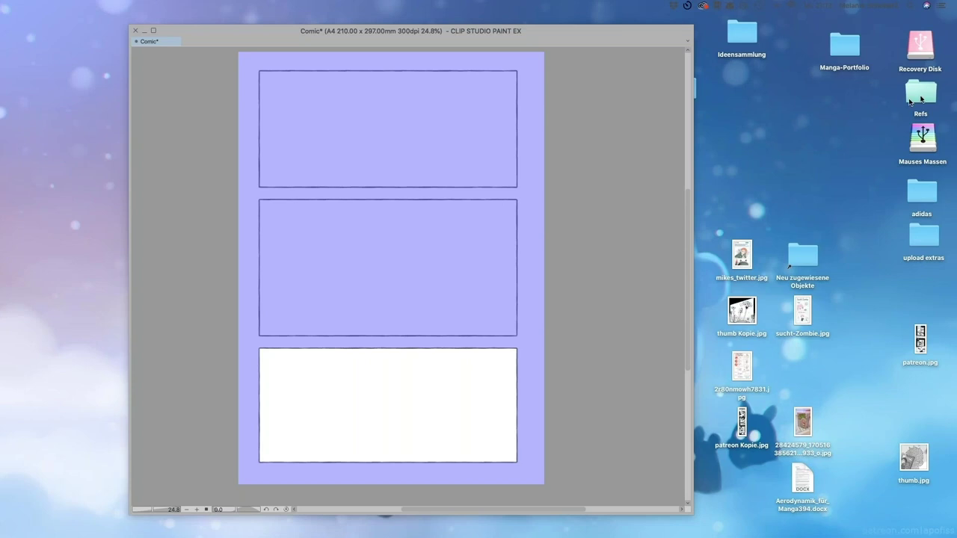
key("Tab")
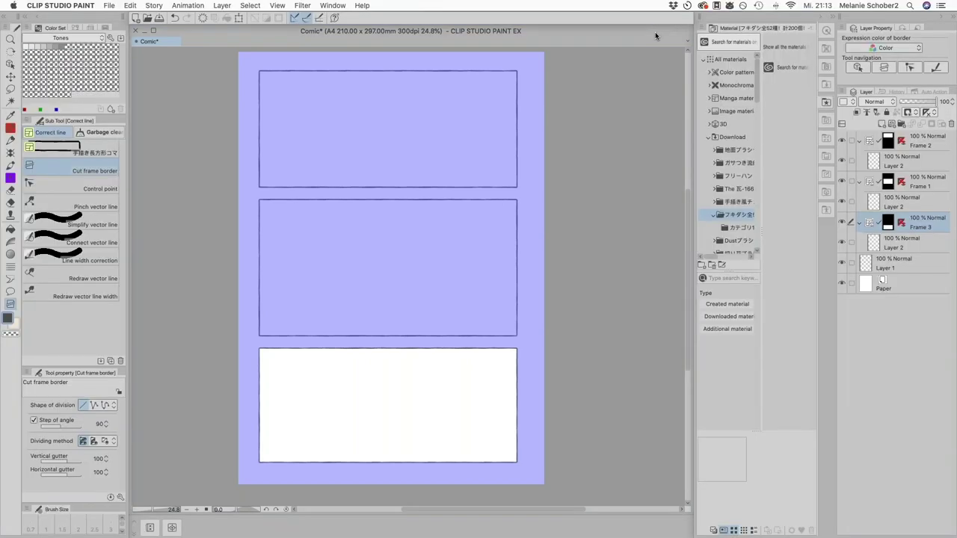
- Undo the two horizontal panel cuts and the right-border adjustment, going back to the single full-page frame
key("Tab")
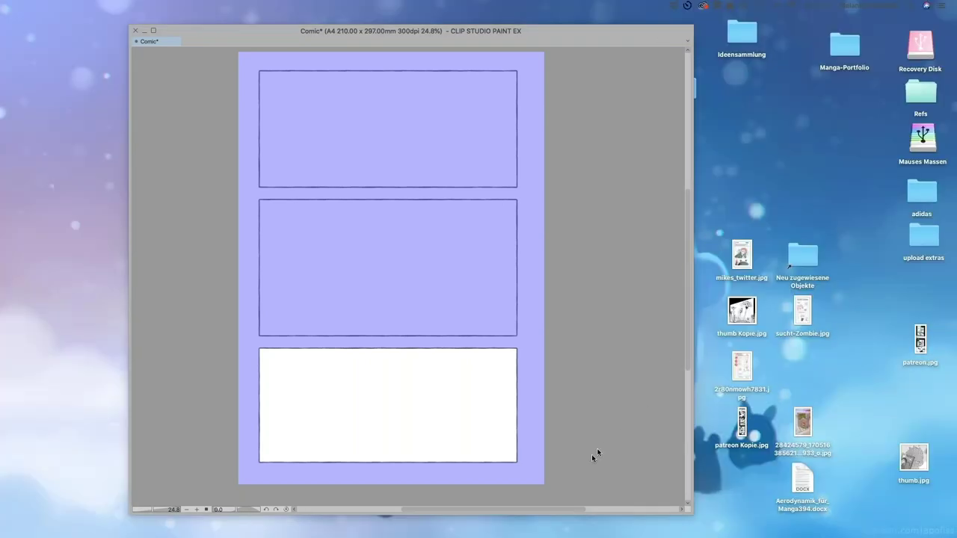
key("Tab")
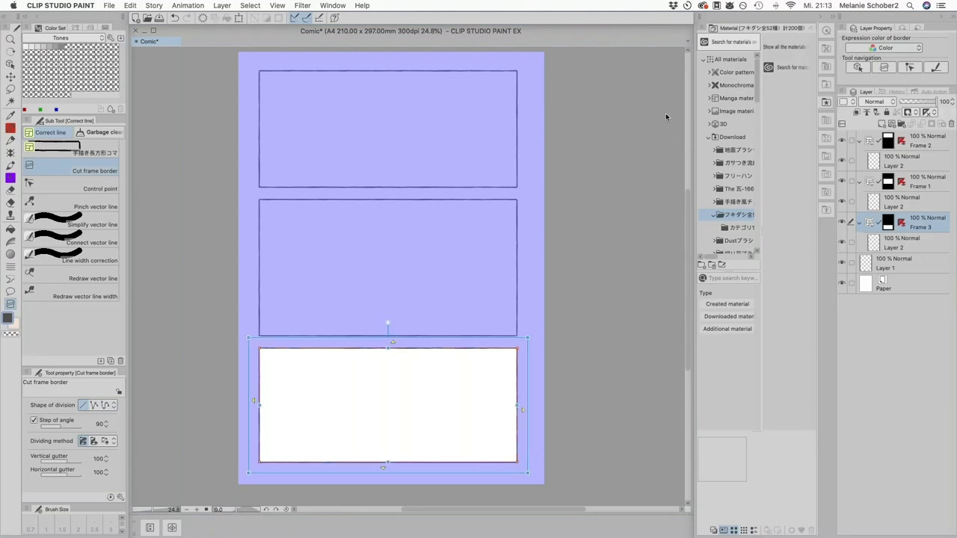
key("super+z")
key("super+z")
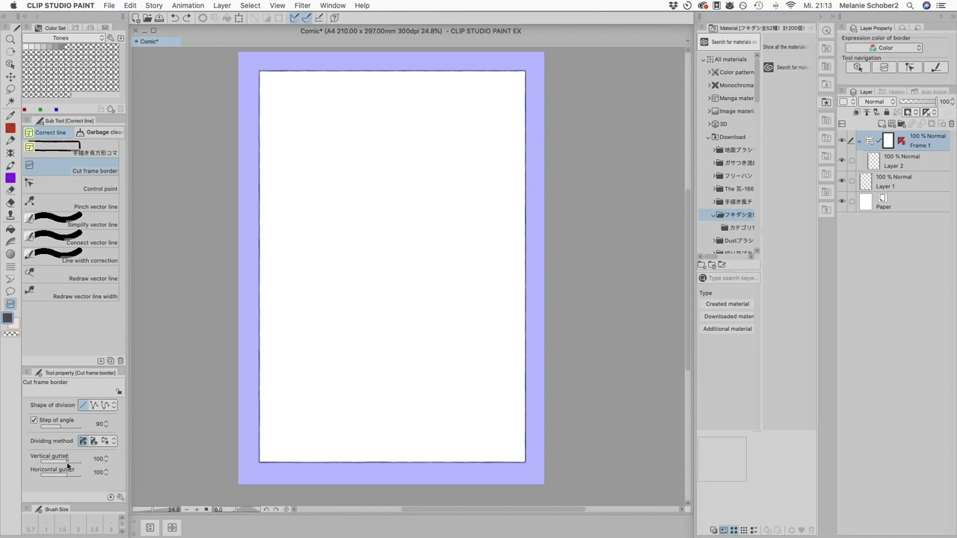
- Try a horizontal frame cut with the vertical gutter at 4 and the horizontal gutter at 8
left_click_drag(66, 464, 54, 463)
mouse_move(55, 463)
left_mouse_down()
mouse_move(65, 472)
mouse_move(55, 473)
left_mouse_up()
left_click_drag(260, 203, 264, 202)
key("super+z")
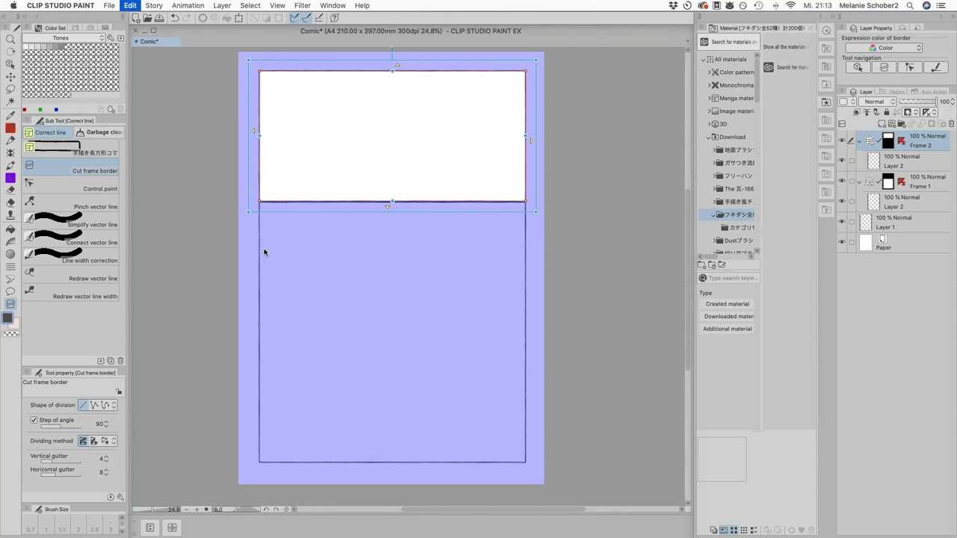
- Set the Cut frame border vertical gutter to 80 and the horizontal gutter to 40
left_click_drag(52, 462, 66, 465)
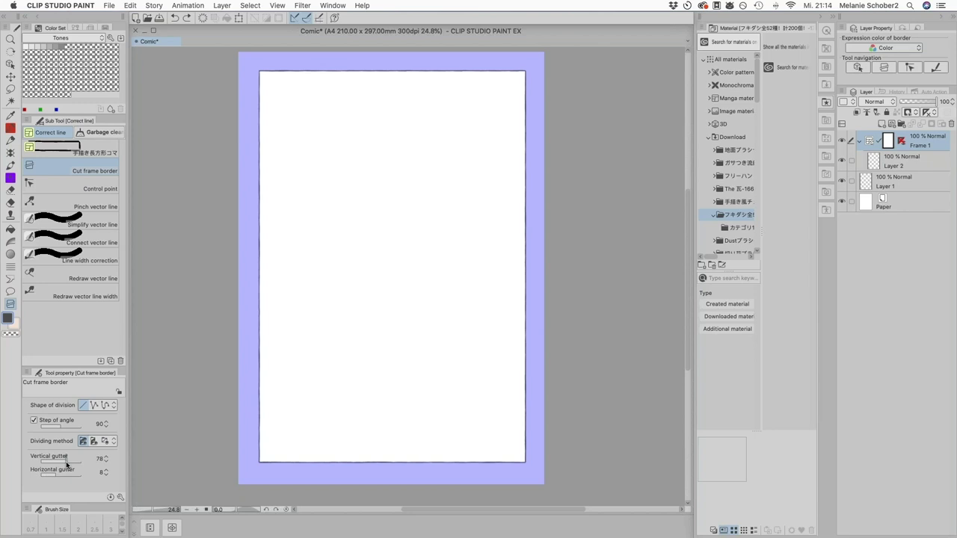
left_click(105, 459)
left_click(105, 458)
left_click_drag(58, 475, 66, 478)
left_click(106, 475)
left_click_drag(265, 192, 262, 196)
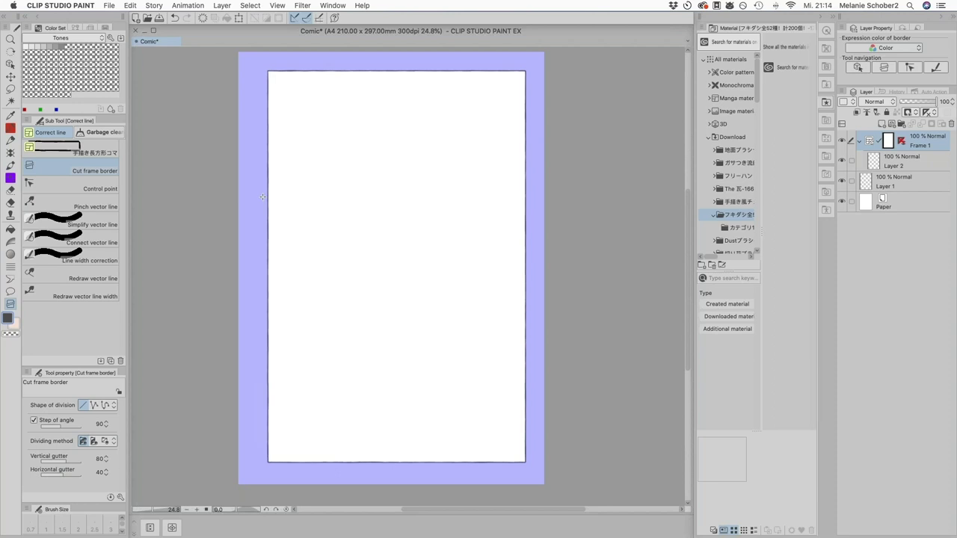
key("super+z")
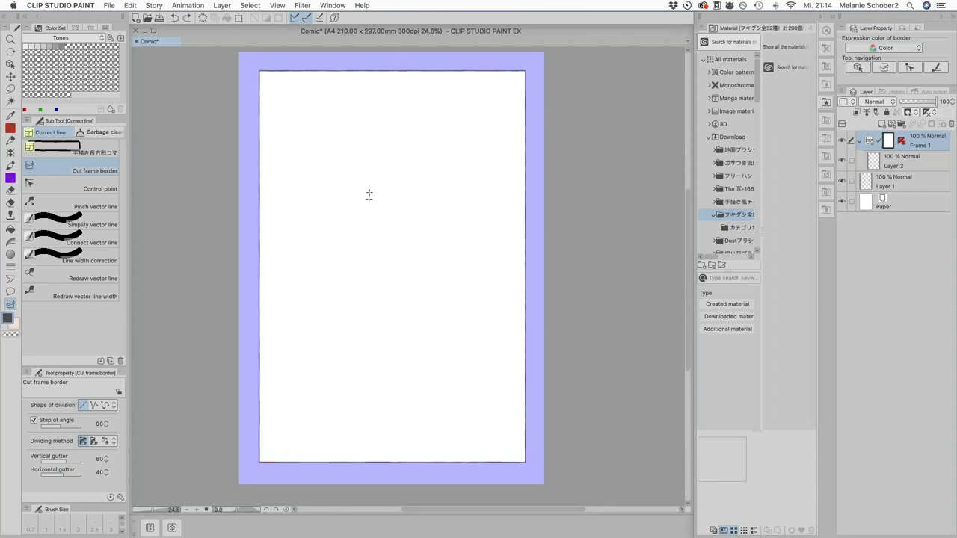
- Try dividing the frame into three stacked panels and cutting the top panel vertically with the current gutters
left_click(368, 197)
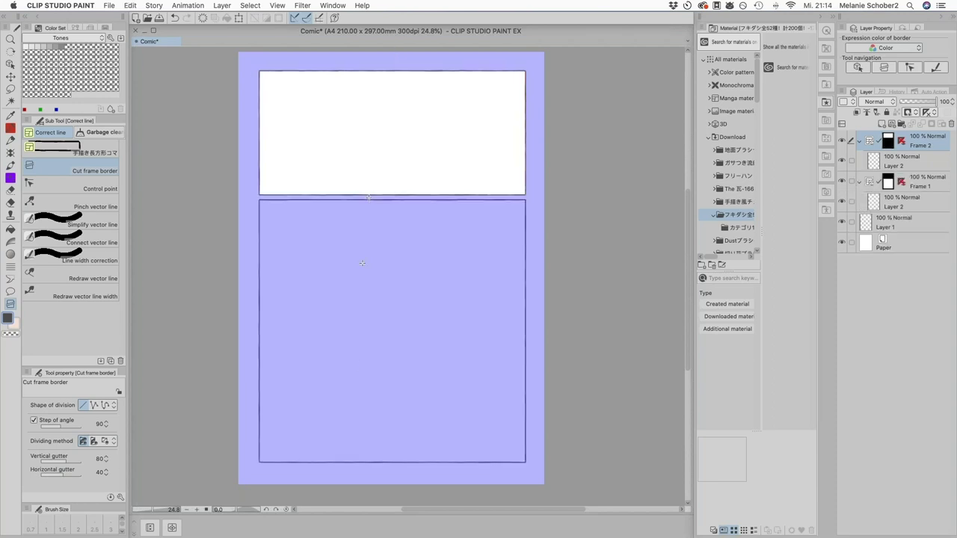
left_click(358, 340)
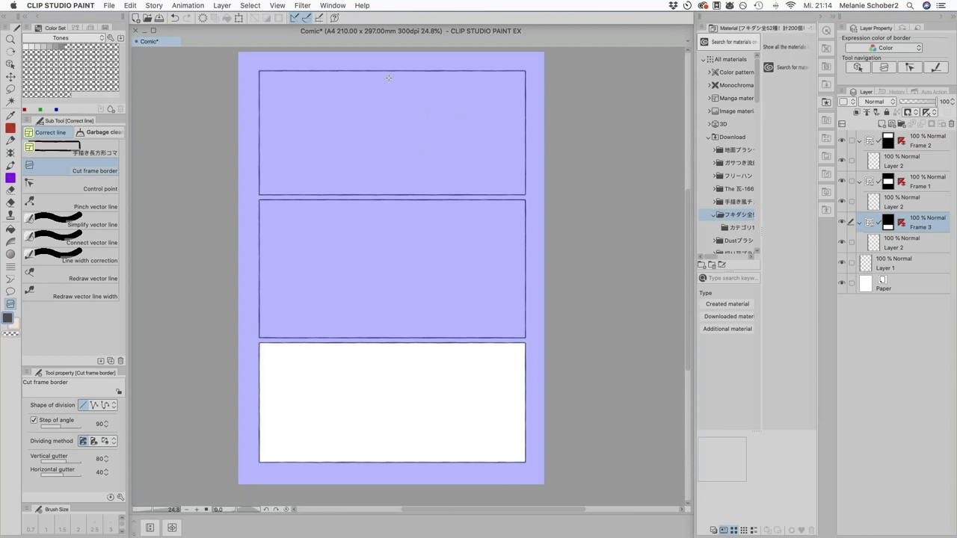
left_click_drag(391, 69, 391, 81)
key("super+z")
key("super+z")
key("super+z")
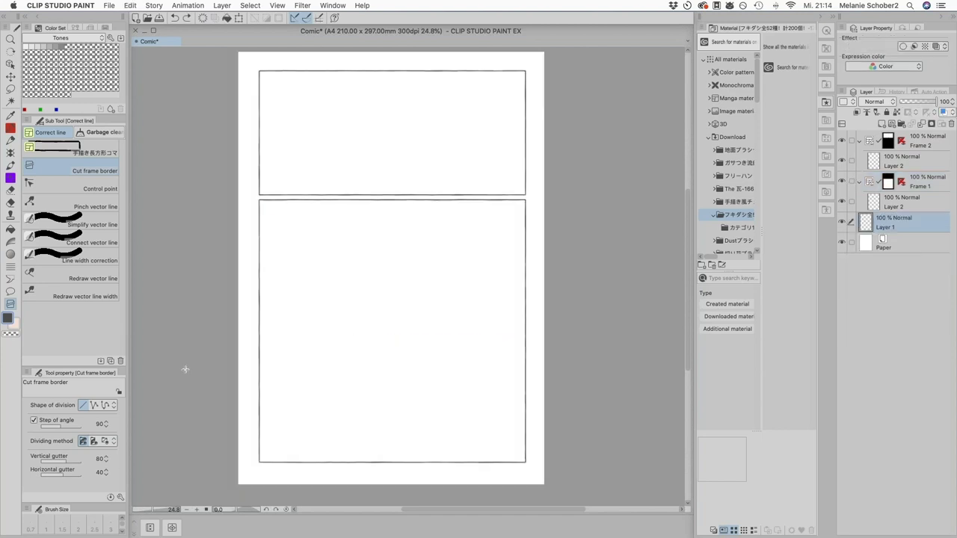
key("super+z")
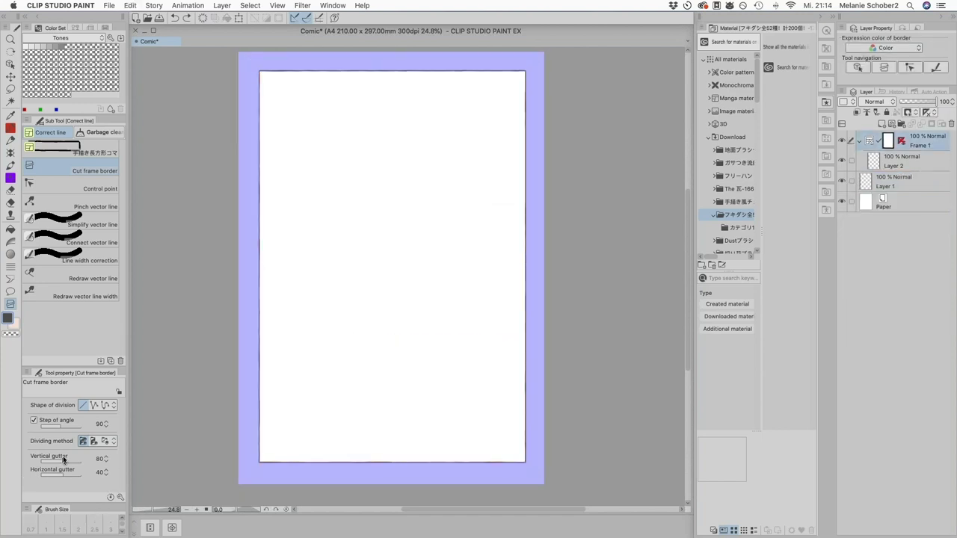
- Set the Cut frame border vertical gutter to 40 and the horizontal gutter to 80
left_click_drag(64, 460, 64, 462)
left_click(105, 462)
left_click(105, 462)
left_click(105, 462)
left_click(65, 477)
left_click_drag(65, 476, 67, 476)
left_click(106, 475)
left_click(105, 475)
left_click(105, 475)
left_click(105, 475)
- Divide the frame into three stacked rows and split each row in half to form a six-panel grid
left_click(308, 212)
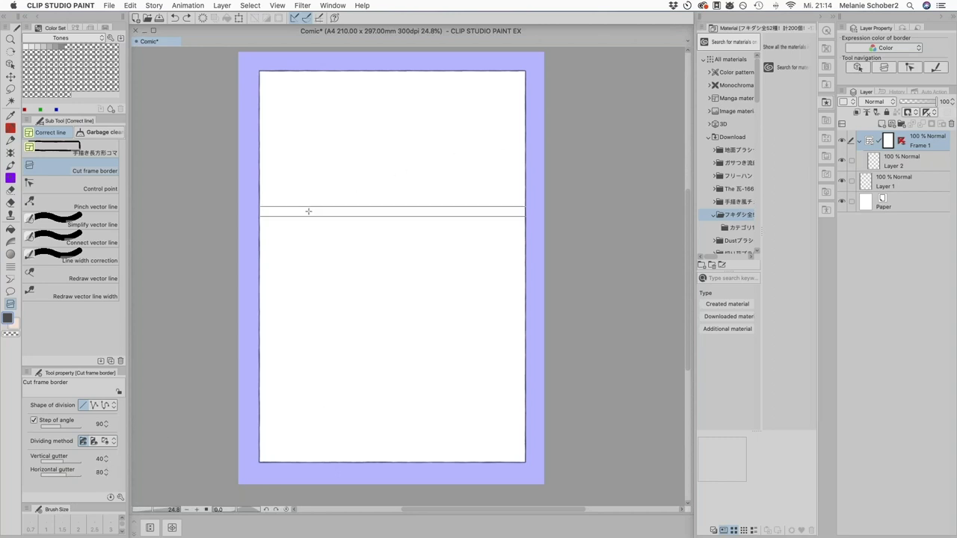
left_click(313, 344)
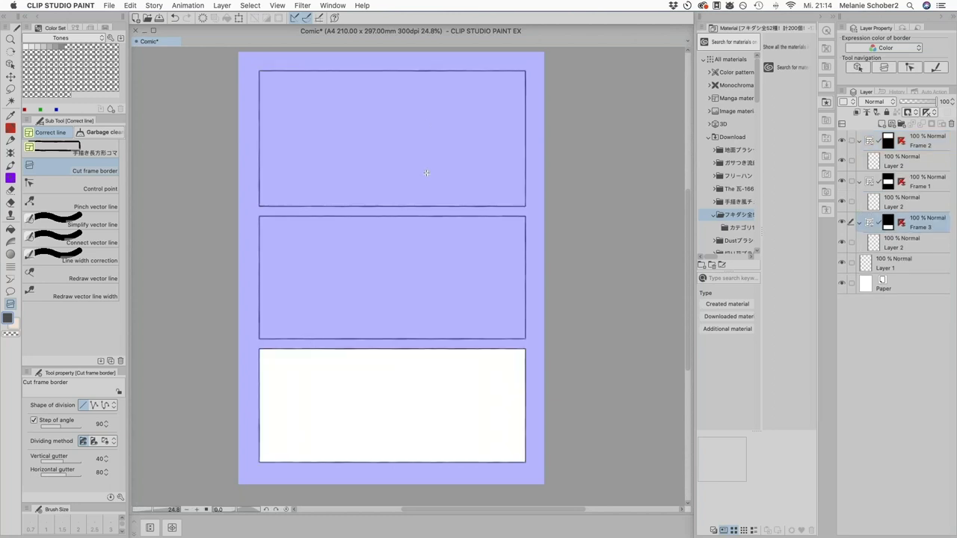
left_click_drag(393, 67, 393, 75)
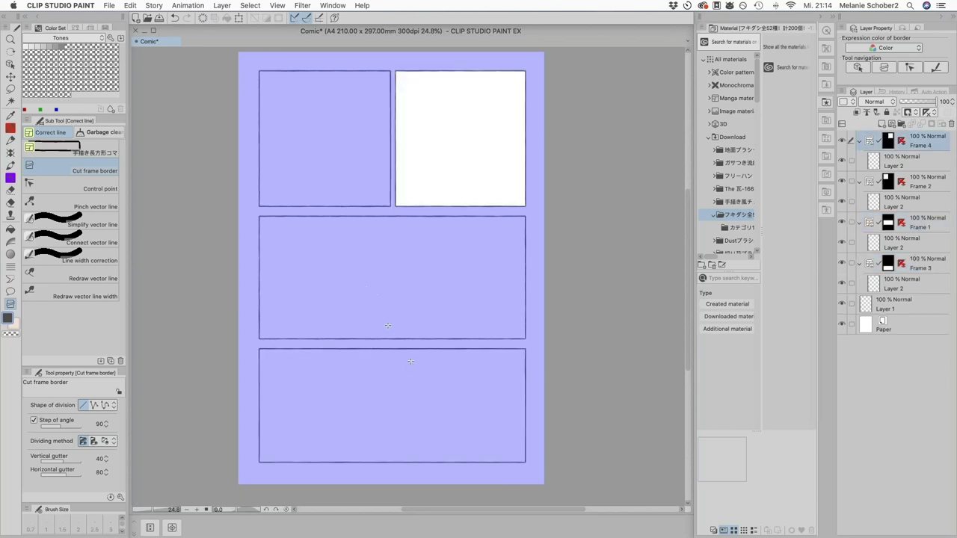
left_click_drag(337, 345, 342, 357)
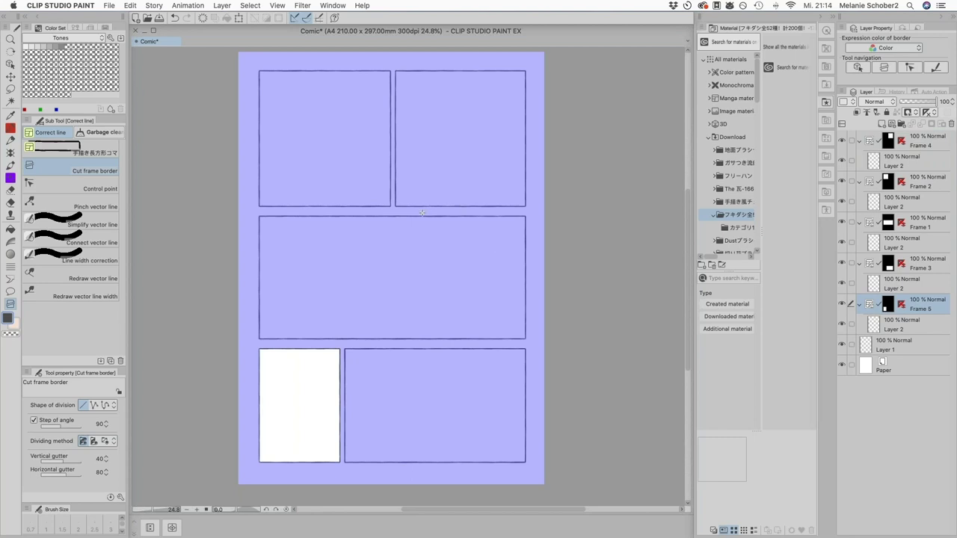
key("super+z")
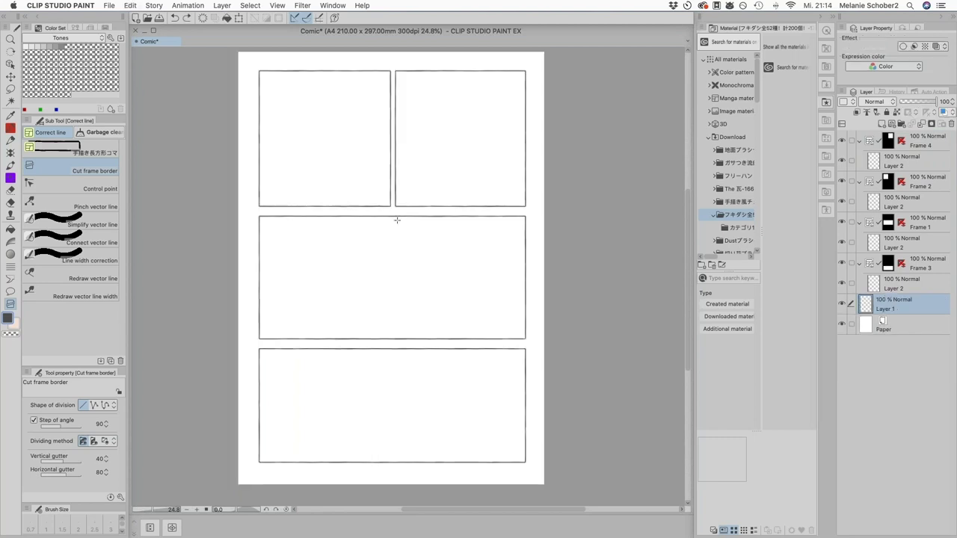
left_click_drag(393, 218, 393, 224)
left_click_drag(394, 350, 394, 362)
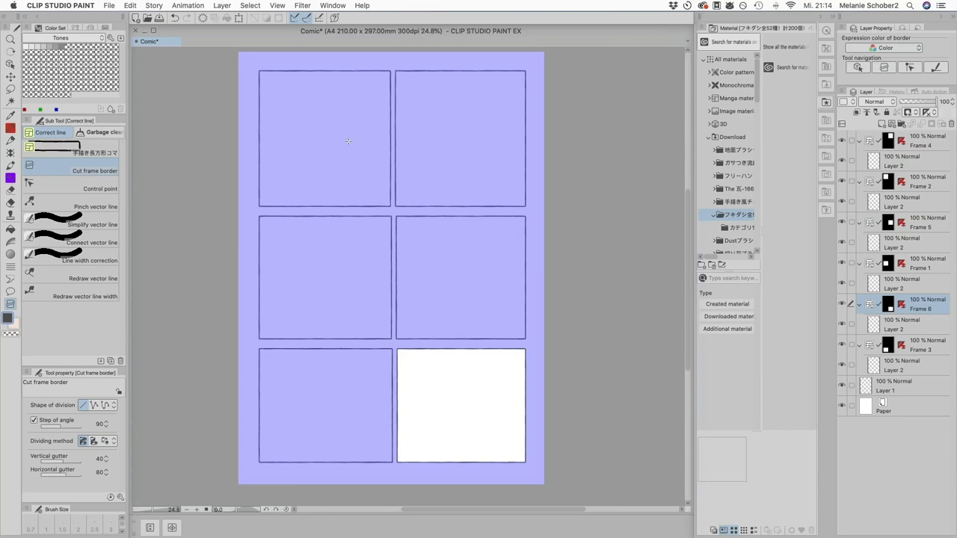
- Sketch a circle and a winding reading path through the six panels on Layer 1 with the super pencil
left_click(867, 389)
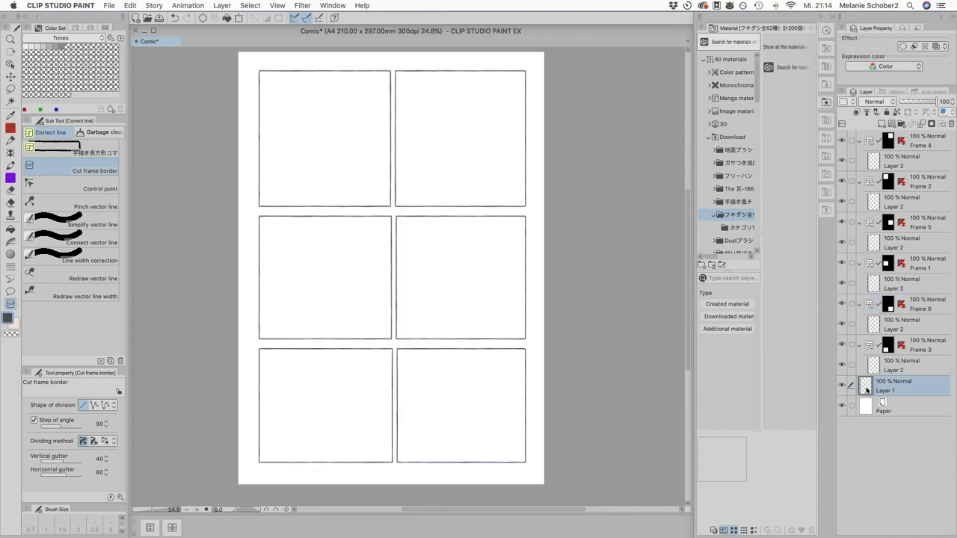
left_click(10, 142)
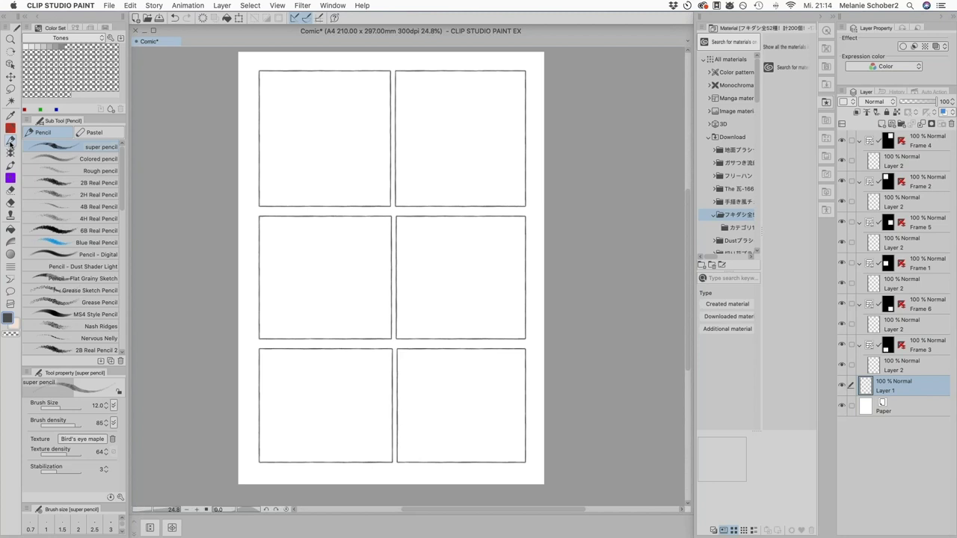
mouse_move(315, 118)
left_mouse_down()
mouse_move(303, 111)
mouse_move(308, 129)
left_mouse_up()
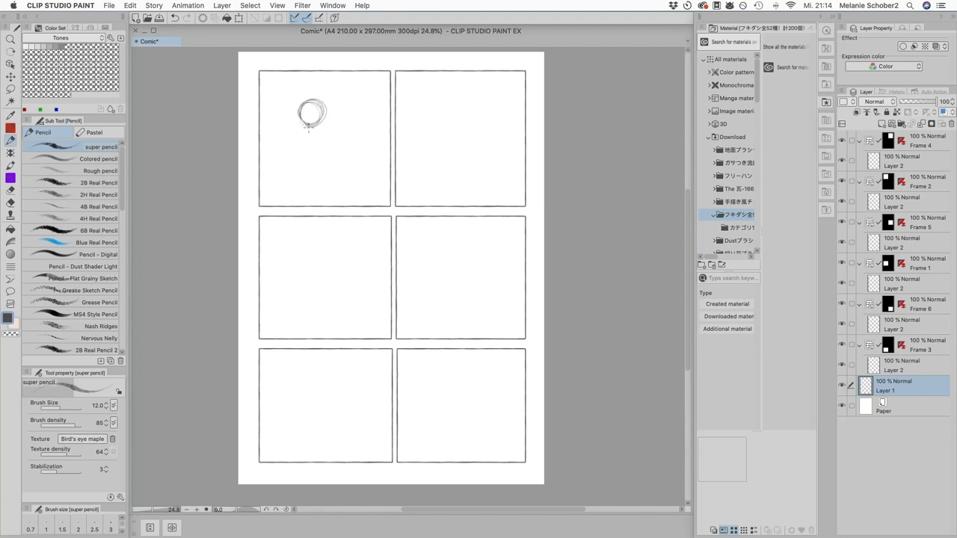
mouse_move(315, 115)
left_mouse_down()
mouse_move(317, 271)
mouse_move(336, 429)
mouse_move(414, 156)
mouse_move(445, 275)
mouse_move(432, 398)
left_mouse_up()
left_click(175, 19)
mouse_move(313, 119)
left_mouse_down()
mouse_move(450, 119)
mouse_move(464, 181)
mouse_move(404, 256)
mouse_move(335, 270)
mouse_move(330, 360)
left_mouse_up()
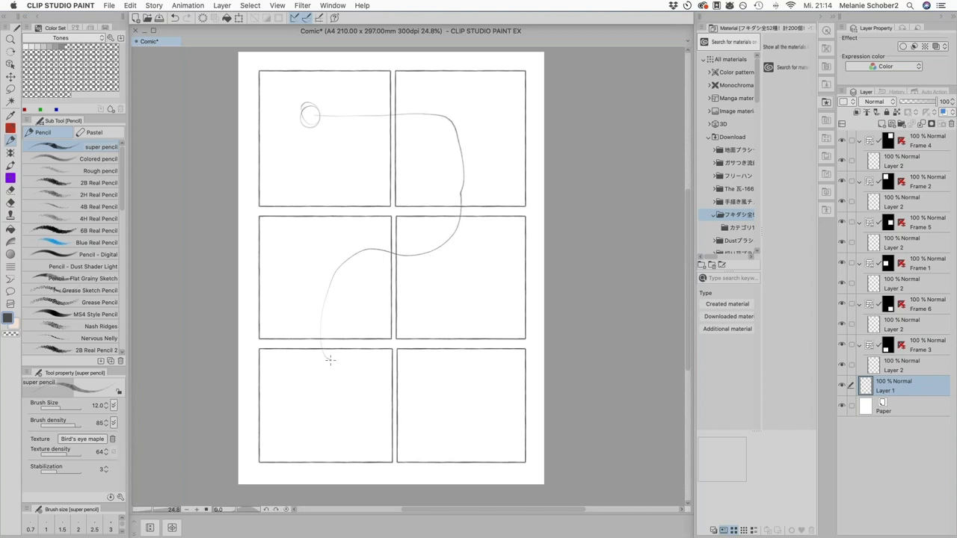
- Undo the reading-path sketch and the vertical panel cuts, going back to three full-width panels
left_click(176, 18)
left_click(176, 19)
left_click(177, 18)
left_click(178, 19)
left_click(177, 18)
left_click(177, 18)
left_click(177, 19)
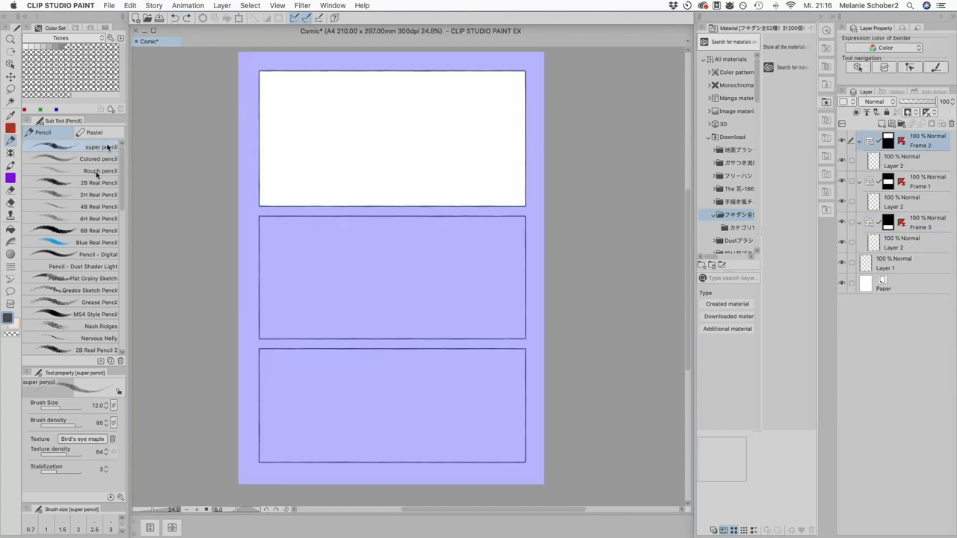
- Cut the top row into a narrow left and wide right panel, and the middle row into a wide left and narrower right panel
left_click(10, 304)
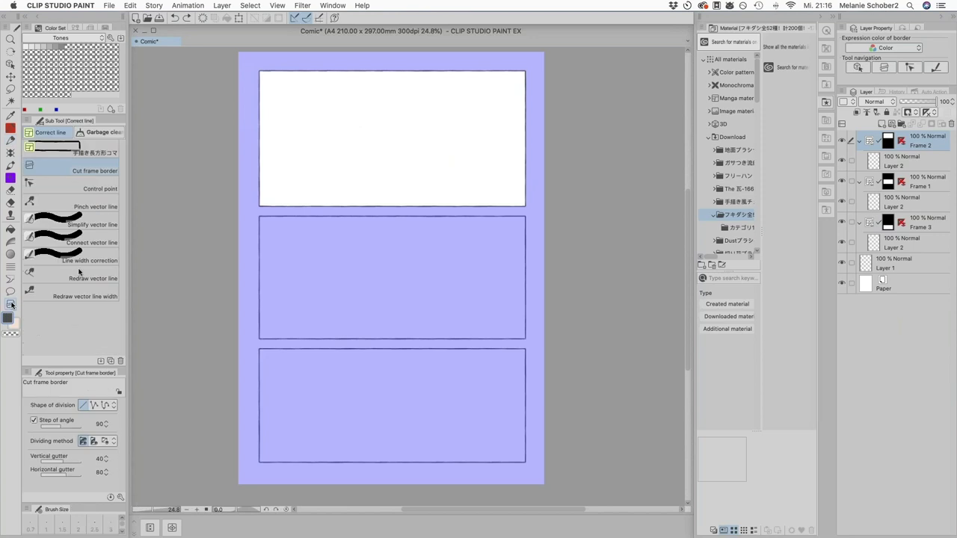
left_click_drag(328, 73, 331, 95)
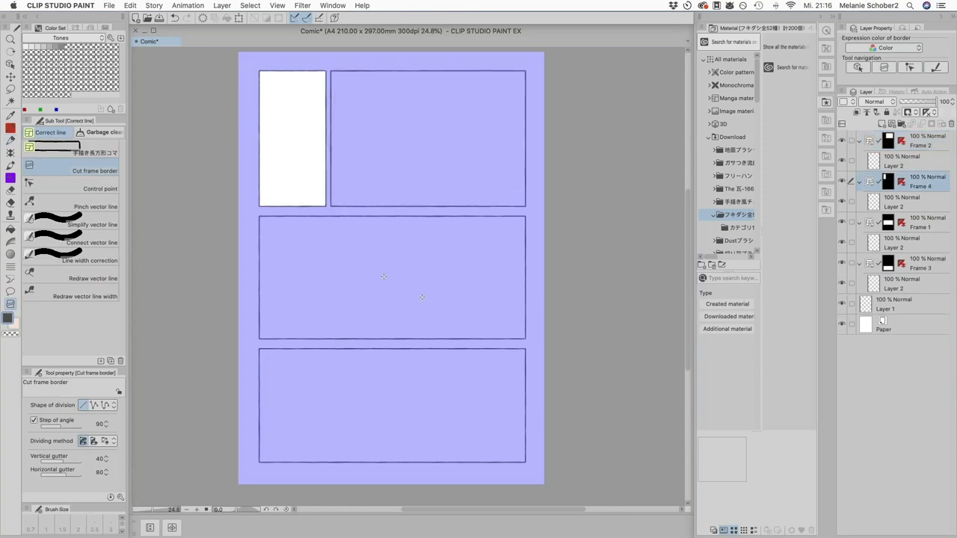
left_click_drag(419, 220, 425, 253)
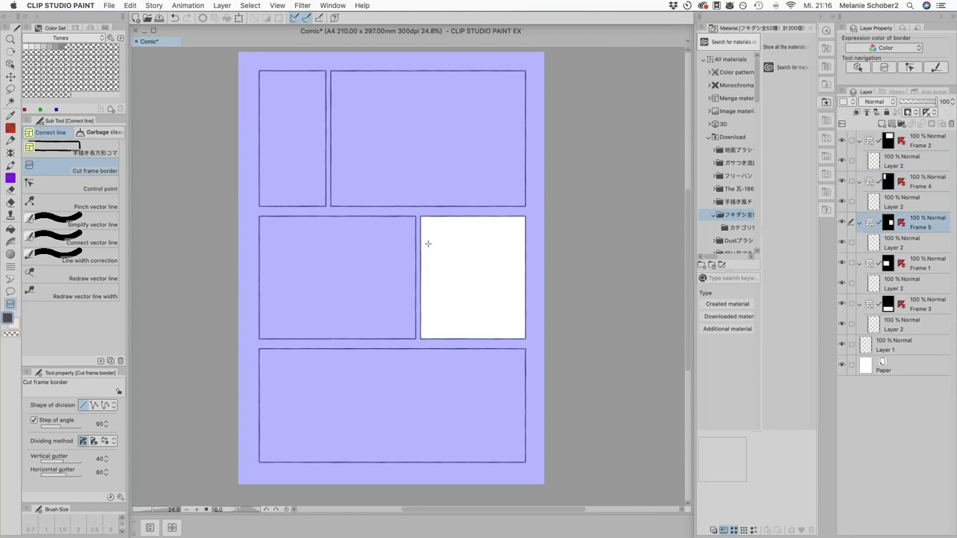
left_click(867, 348)
left_click_drag(340, 137, 319, 134)
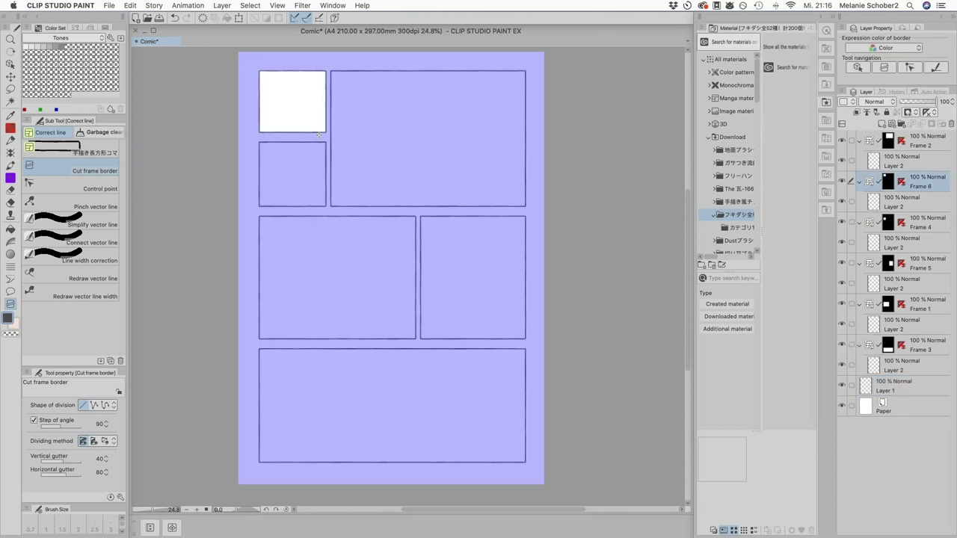
left_click(174, 18)
- Sketch reading-direction arrows through the five staggered panels on Layer 1 with the super pencil
left_click(11, 141)
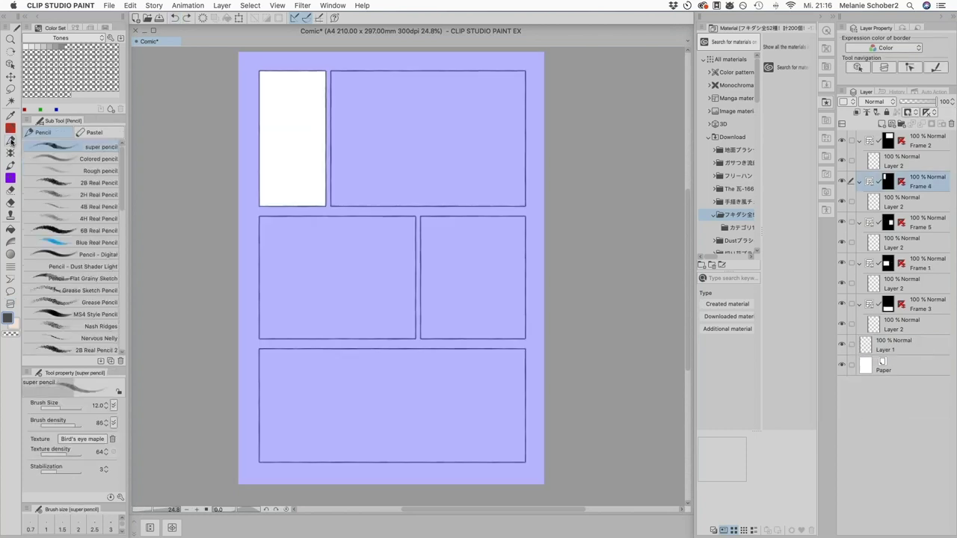
key("p")
key("p")
left_click(869, 347)
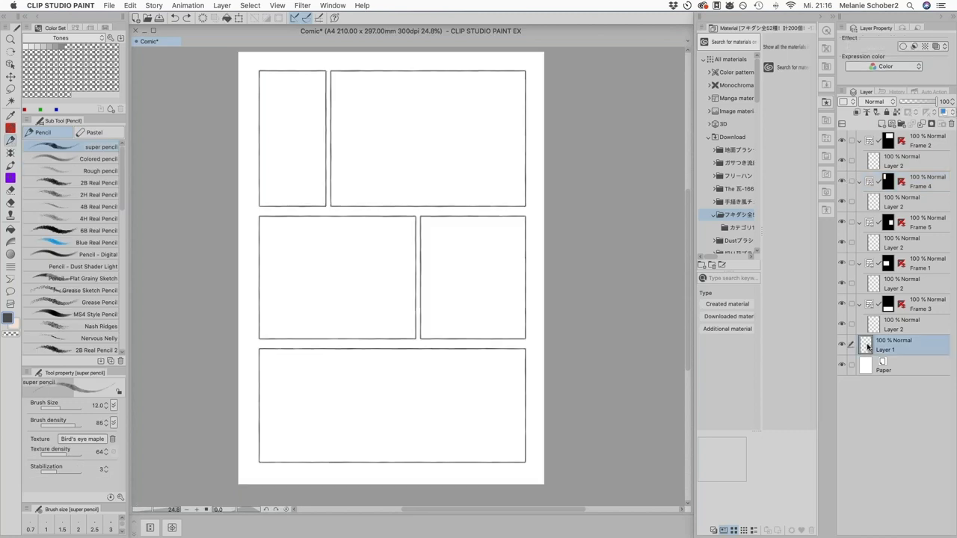
left_click_drag(318, 137, 347, 145)
mouse_move(444, 152)
left_mouse_down()
mouse_move(394, 197)
mouse_move(354, 276)
mouse_move(375, 290)
mouse_move(481, 294)
mouse_move(476, 321)
mouse_move(411, 342)
mouse_move(356, 409)
left_mouse_up()
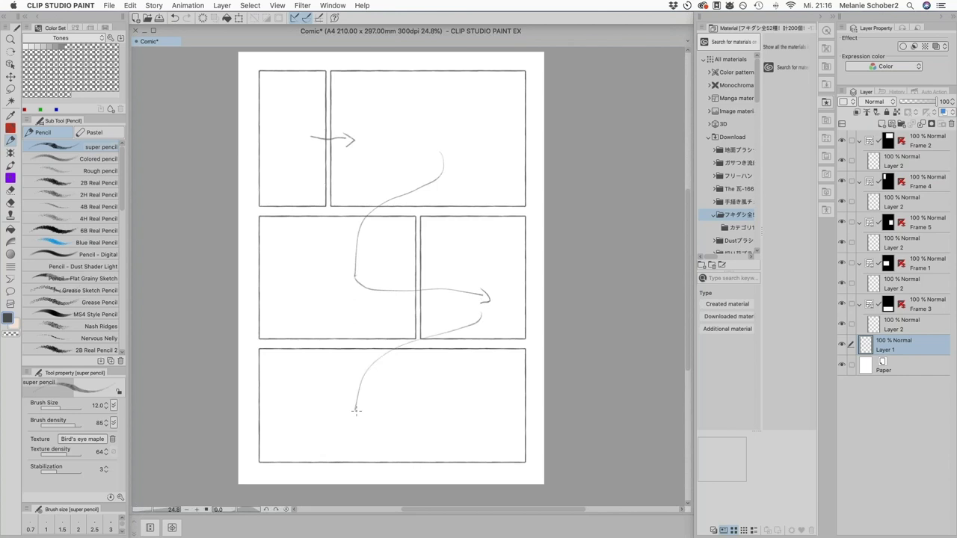
- Undo the reading-direction arrows sketched on Layer 1
left_click(175, 18)
left_click(175, 18)
left_click(175, 18)
left_click(175, 18)
left_click(175, 18)
left_click(175, 18)
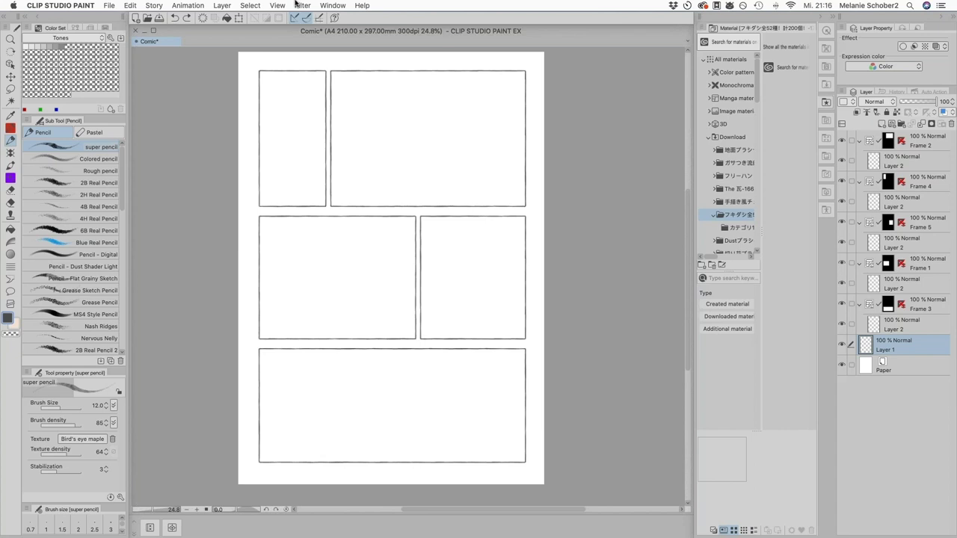
- Undo all vertical and horizontal panel cuts, going back to the single full-page frame
left_click(175, 19)
left_click(175, 19)
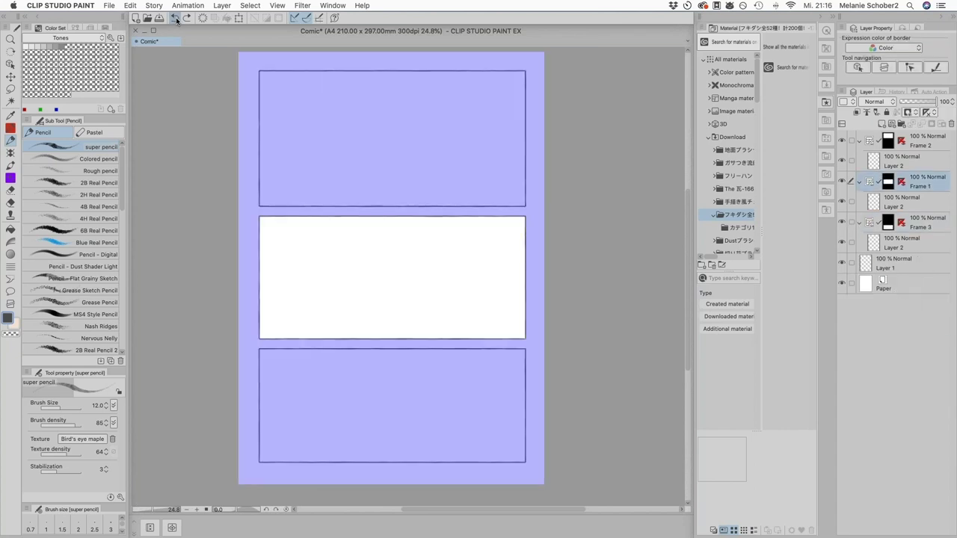
left_click(174, 19)
left_click(175, 19)
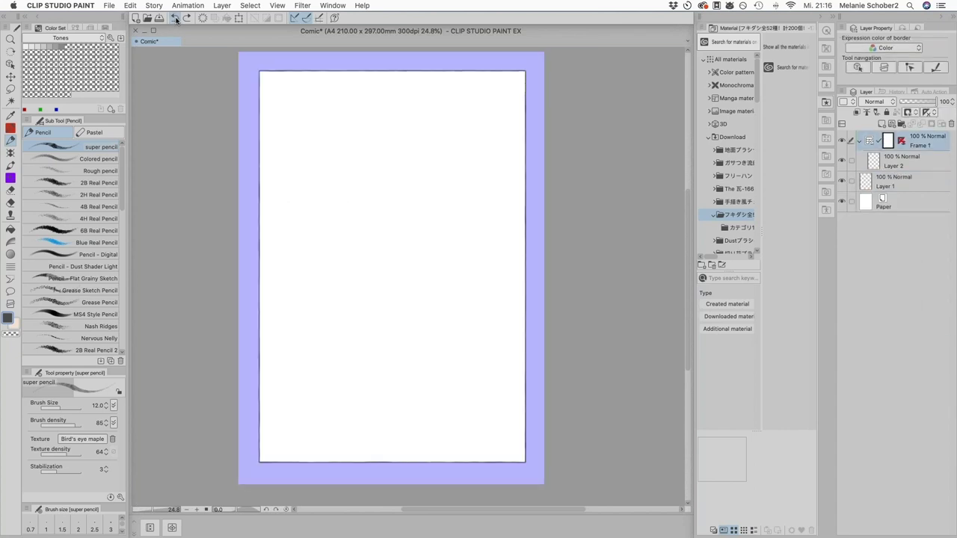
- Divide the frame into three stacked full-width panels with Cut frame border, making the middle panel the shallowest
left_click(10, 304)
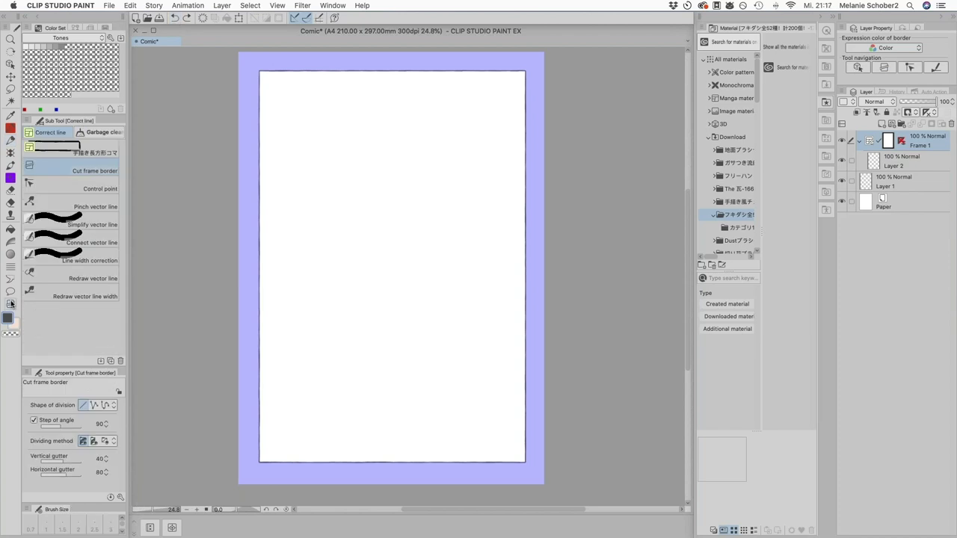
left_click_drag(261, 206, 375, 206)
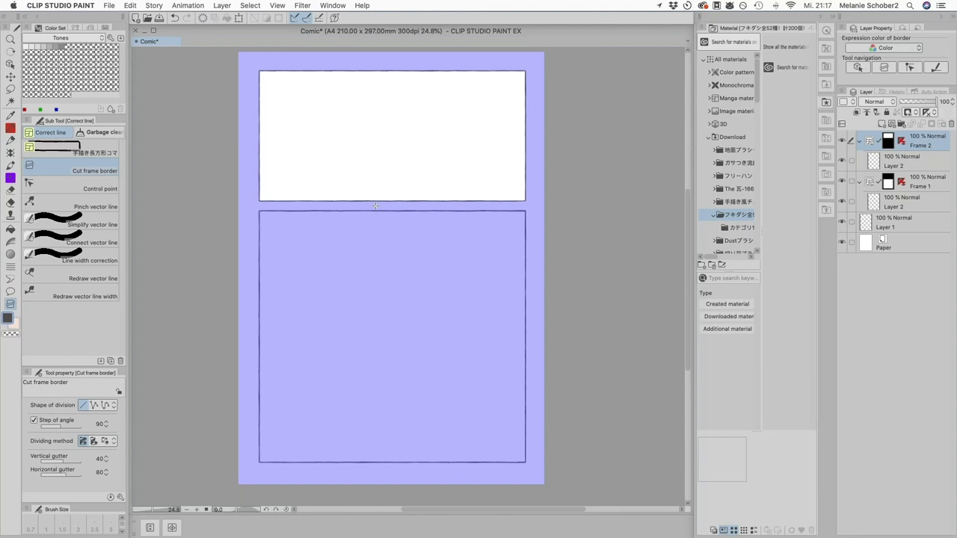
left_click_drag(369, 296, 393, 295)
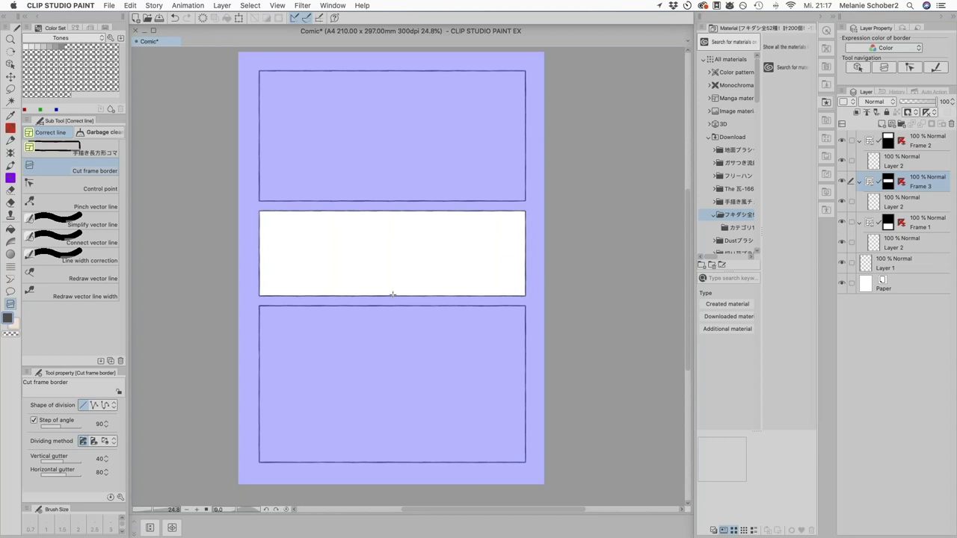
- Extend the top panel's frame past the upper, left and right page edges so it bleeds off the page
left_click(866, 262)
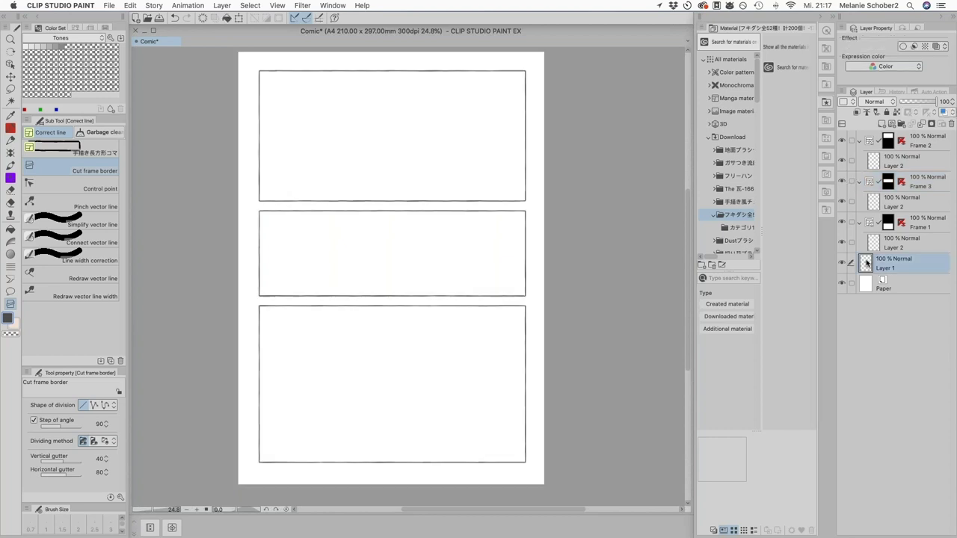
left_click(888, 143)
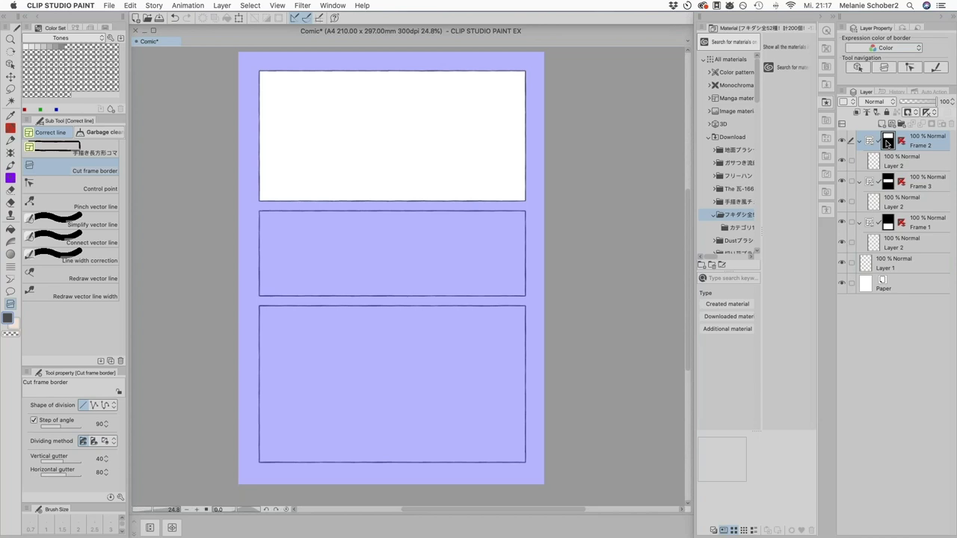
left_click(10, 65)
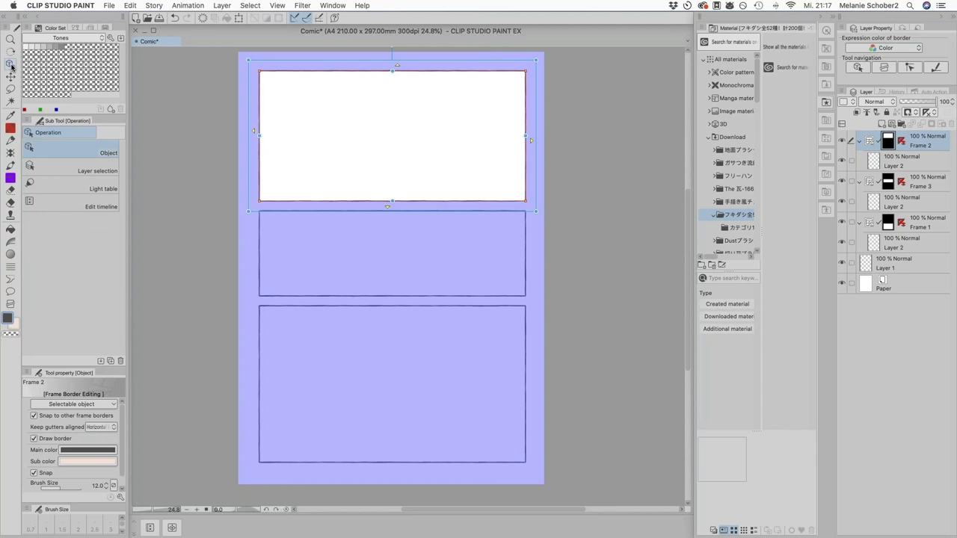
left_click(398, 66)
left_click(532, 132)
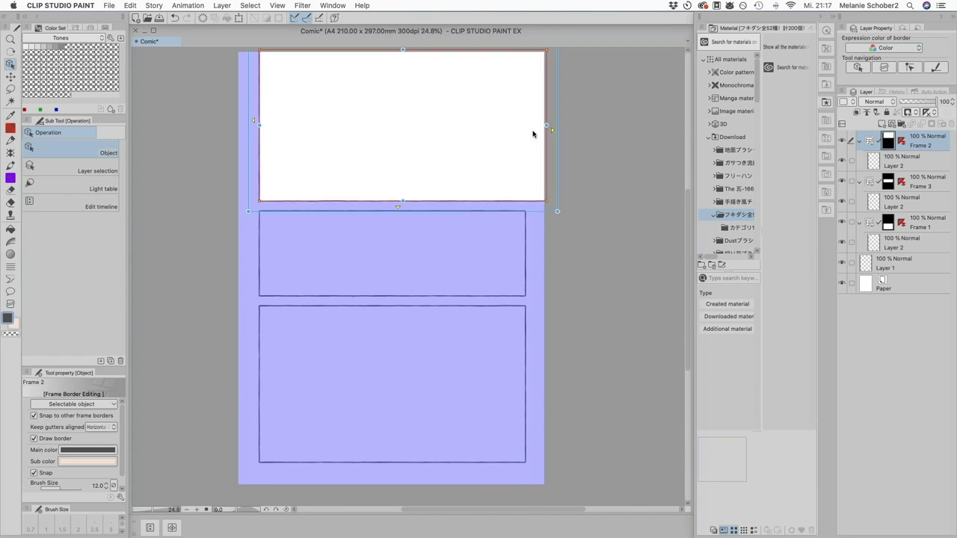
left_click(253, 122)
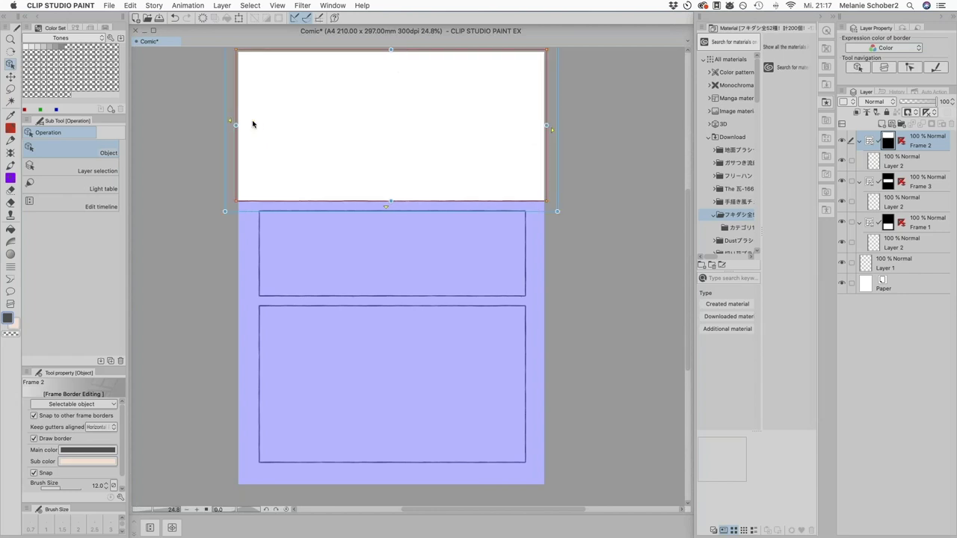
- Sketch a house with a gabled roof, walls and a smoking chimney in the top panel on Layer 1 with the super pencil
scroll(602, 217, "up", 3)
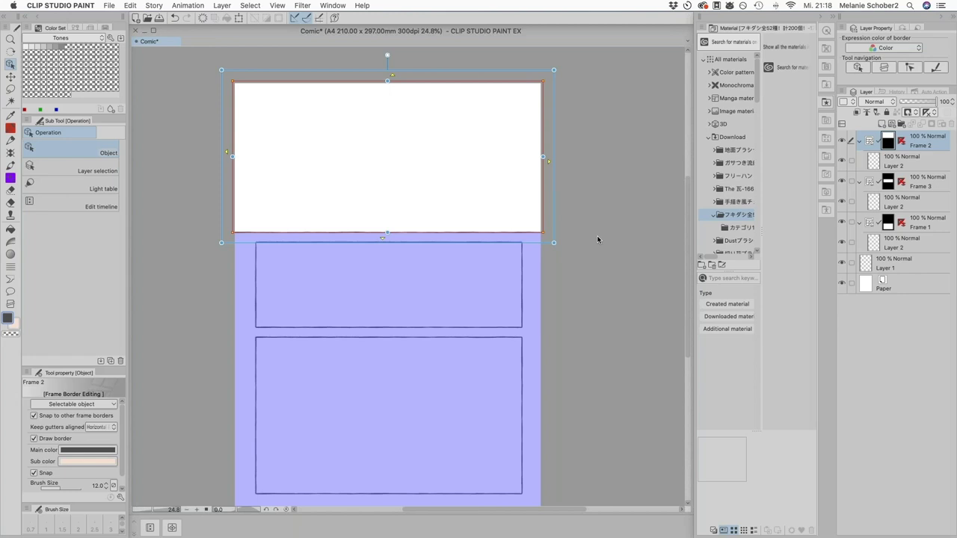
left_click(865, 263)
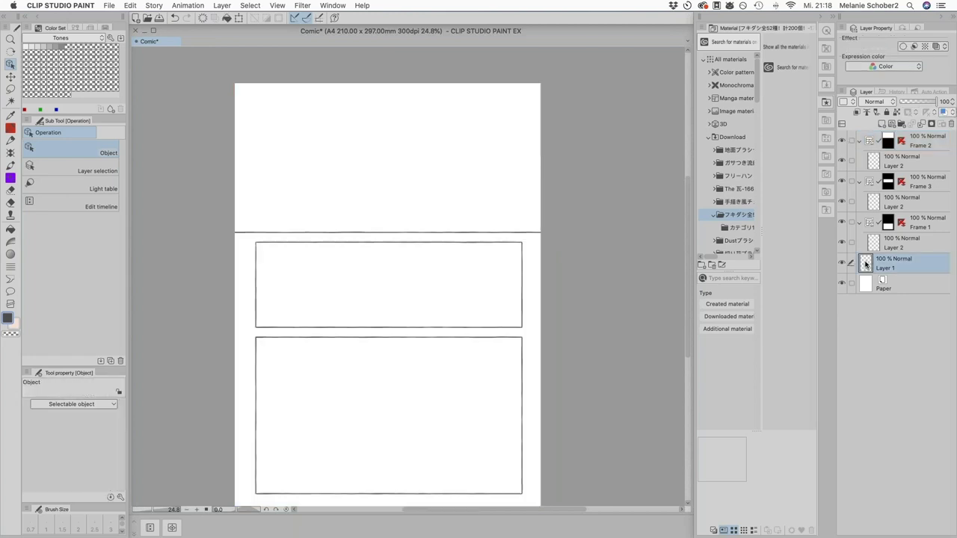
left_click(11, 141)
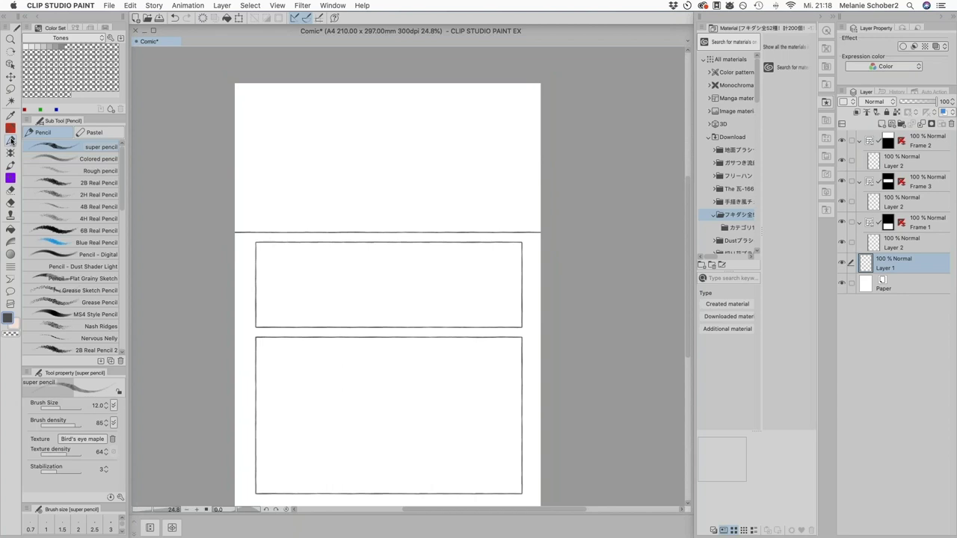
mouse_move(269, 160)
left_mouse_down()
mouse_move(333, 111)
mouse_move(412, 160)
mouse_move(280, 232)
left_mouse_up()
left_click_drag(404, 157, 405, 228)
mouse_move(334, 112)
left_mouse_down()
mouse_move(451, 128)
mouse_move(495, 159)
left_mouse_up()
left_click_drag(413, 159, 495, 161)
mouse_move(426, 107)
left_mouse_down()
mouse_move(427, 134)
mouse_move(445, 110)
mouse_move(449, 141)
left_mouse_up()
mouse_move(447, 109)
left_mouse_down()
mouse_move(457, 111)
mouse_move(458, 142)
mouse_move(449, 142)
mouse_move(459, 142)
left_mouse_up()
mouse_move(436, 102)
left_mouse_down()
mouse_move(455, 85)
mouse_move(460, 110)
mouse_move(487, 101)
left_mouse_up()
- Letter "RESTAURANT" on the house front and sketch its door, two windows and right wall
mouse_move(297, 157)
left_mouse_down()
mouse_move(297, 176)
mouse_move(323, 176)
left_mouse_up()
left_click_drag(318, 158, 337, 165)
left_click_drag(341, 157, 368, 172)
mouse_move(360, 166)
left_mouse_down()
mouse_move(381, 158)
mouse_move(384, 173)
left_mouse_up()
left_click_drag(378, 160, 392, 159)
mouse_move(321, 230)
left_mouse_down()
mouse_move(321, 206)
mouse_move(354, 231)
left_mouse_up()
mouse_move(420, 191)
left_mouse_down()
mouse_move(419, 216)
mouse_move(441, 191)
left_mouse_up()
mouse_move(442, 193)
left_mouse_down()
mouse_move(440, 216)
mouse_move(431, 217)
mouse_move(474, 189)
left_mouse_up()
mouse_move(474, 189)
left_mouse_down()
mouse_move(474, 211)
mouse_move(453, 213)
mouse_move(491, 228)
left_mouse_up()
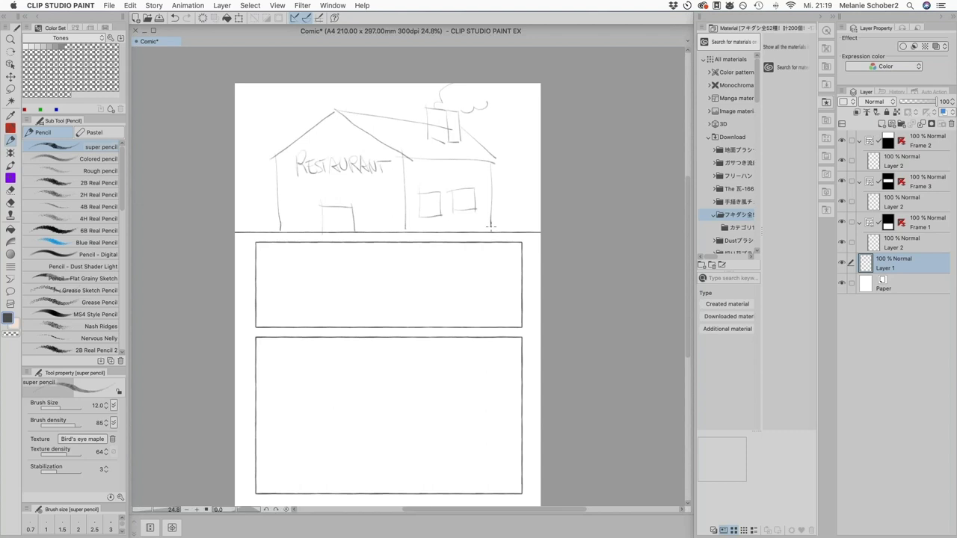
- Sketch a horizontal reading-direction arrow across the middle panel, and undo it
mouse_move(263, 283)
left_mouse_down()
mouse_move(503, 286)
mouse_move(485, 295)
left_mouse_up()
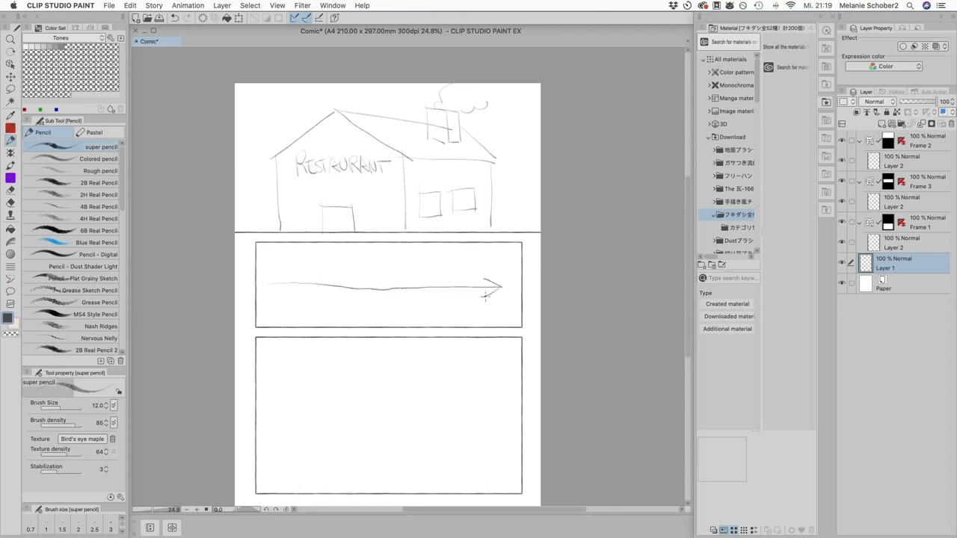
left_click(175, 19)
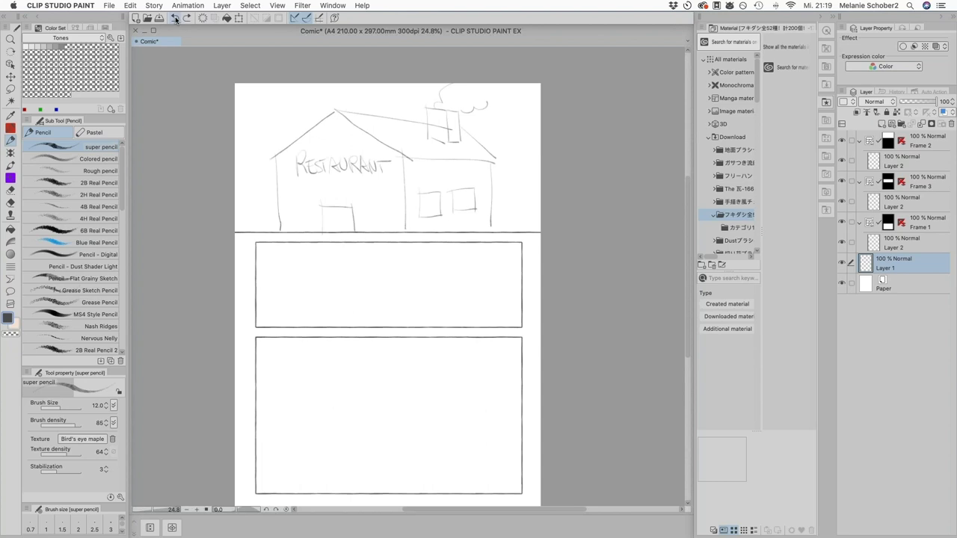
- Sketch two characters labelled A and B facing each other across a table in the middle panel's right half
mouse_move(413, 268)
left_mouse_down()
mouse_move(405, 278)
mouse_move(413, 269)
mouse_move(417, 288)
left_mouse_up()
mouse_move(413, 293)
left_mouse_down()
mouse_move(417, 306)
mouse_move(403, 316)
mouse_move(480, 307)
left_mouse_up()
mouse_move(490, 267)
left_mouse_down()
mouse_move(491, 295)
mouse_move(496, 288)
left_mouse_up()
mouse_move(498, 291)
left_mouse_down()
mouse_move(499, 306)
mouse_move(484, 313)
left_mouse_up()
left_click_drag(409, 296, 425, 314)
mouse_move(486, 293)
left_mouse_down()
mouse_move(474, 313)
mouse_move(417, 325)
left_mouse_up()
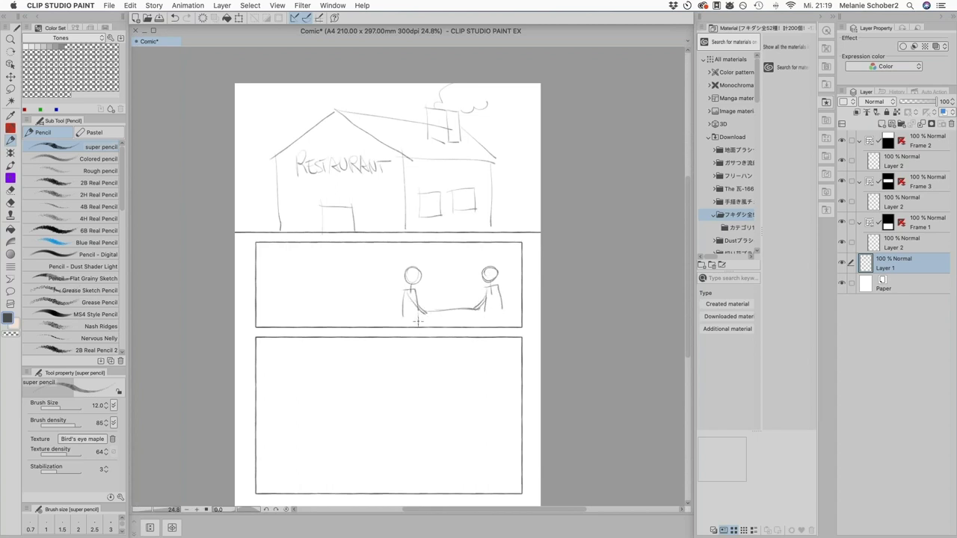
left_click_drag(484, 310, 485, 327)
left_click_drag(408, 258, 416, 256)
left_click_drag(483, 252, 483, 260)
- Sketch background guests in the middle panel's left half with the words "BLA BLA" above them
mouse_move(276, 268)
left_mouse_down()
mouse_move(265, 294)
mouse_move(294, 313)
mouse_move(304, 268)
mouse_move(311, 287)
mouse_move(301, 293)
mouse_move(322, 306)
mouse_move(290, 309)
mouse_move(333, 308)
left_mouse_up()
left_click_drag(365, 280, 378, 318)
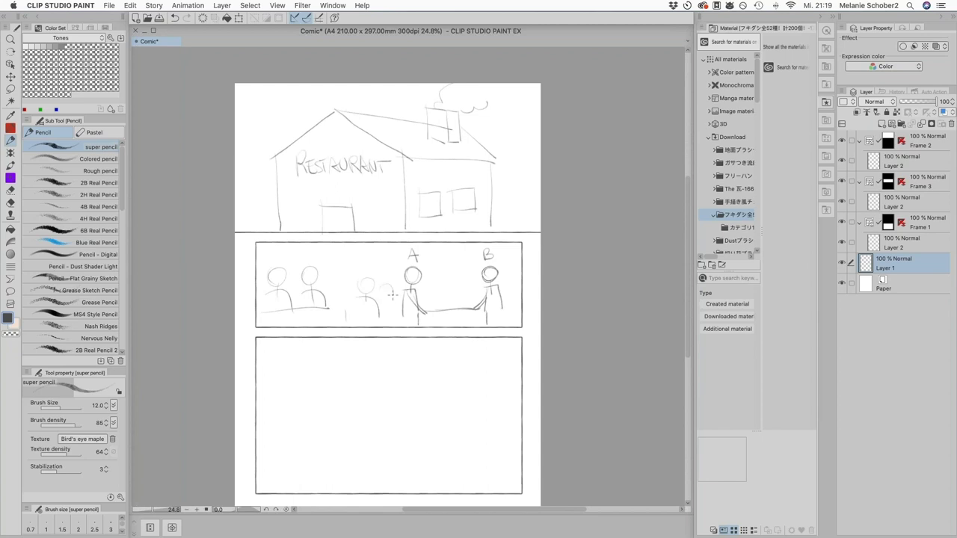
mouse_move(333, 262)
left_mouse_down()
mouse_move(333, 275)
mouse_move(358, 258)
mouse_move(377, 269)
mouse_move(388, 258)
left_mouse_up()
key("ctrl+z")
- Cut a narrow panel off the bottom frame's left side and sketch a hand holding a wine glass in it on Layer 1
left_click(11, 305)
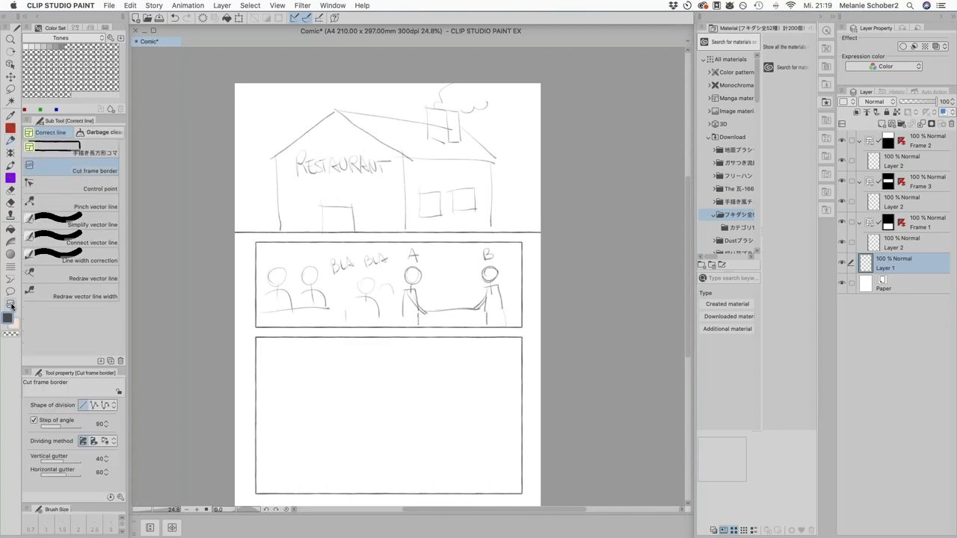
left_click_drag(328, 332, 328, 498)
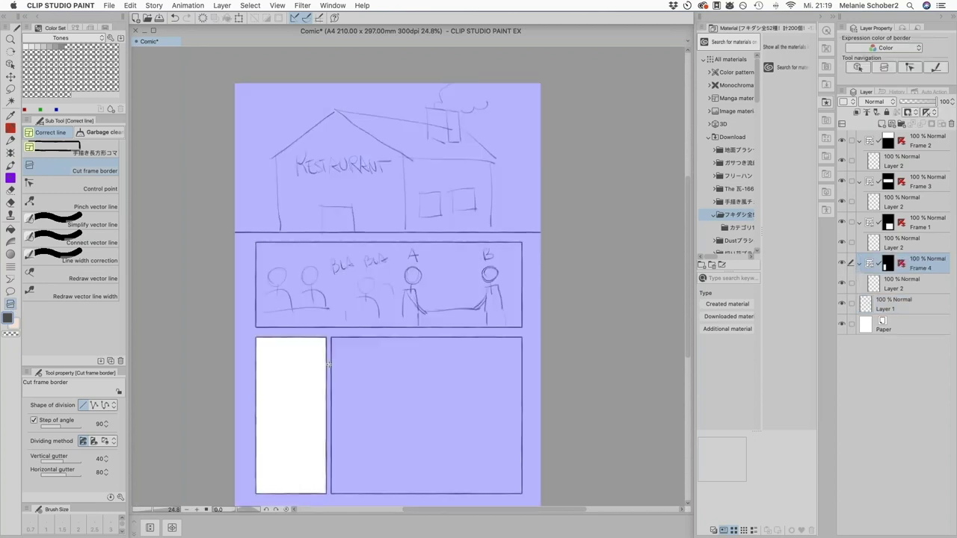
left_click(11, 141)
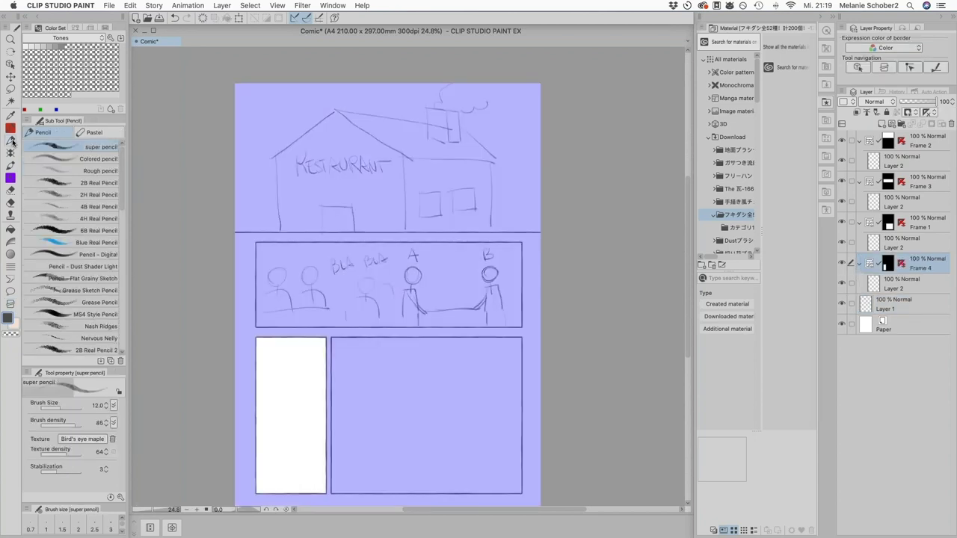
left_click(864, 307)
mouse_move(274, 358)
left_mouse_down()
mouse_move(277, 396)
mouse_move(300, 402)
mouse_move(301, 417)
mouse_move(312, 354)
mouse_move(313, 403)
mouse_move(294, 419)
mouse_move(295, 450)
left_mouse_up()
mouse_move(297, 416)
left_mouse_down()
mouse_move(297, 467)
mouse_move(281, 447)
mouse_move(309, 478)
mouse_move(298, 487)
left_mouse_up()
mouse_move(269, 453)
left_mouse_down()
mouse_move(294, 441)
mouse_move(314, 453)
mouse_move(305, 484)
left_mouse_up()
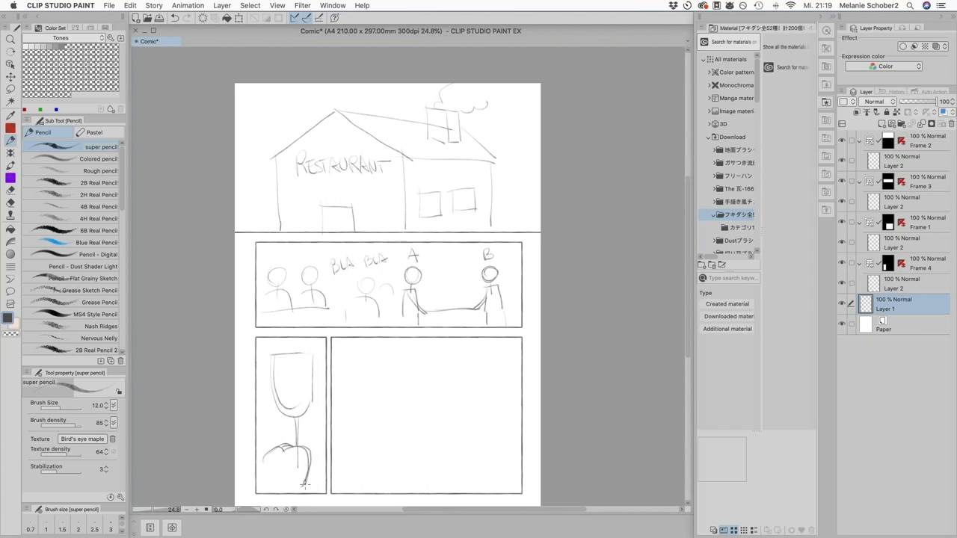
- Add agitated scribbles and slanted shading strokes in and around the wine glass
mouse_move(280, 387)
left_mouse_down()
mouse_move(278, 347)
mouse_move(284, 357)
mouse_move(296, 341)
left_mouse_up()
mouse_move(276, 376)
left_mouse_down()
mouse_move(260, 438)
mouse_move(274, 434)
mouse_move(263, 441)
left_mouse_up()
left_click_drag(319, 368, 313, 449)
left_click_drag(322, 408, 319, 440)
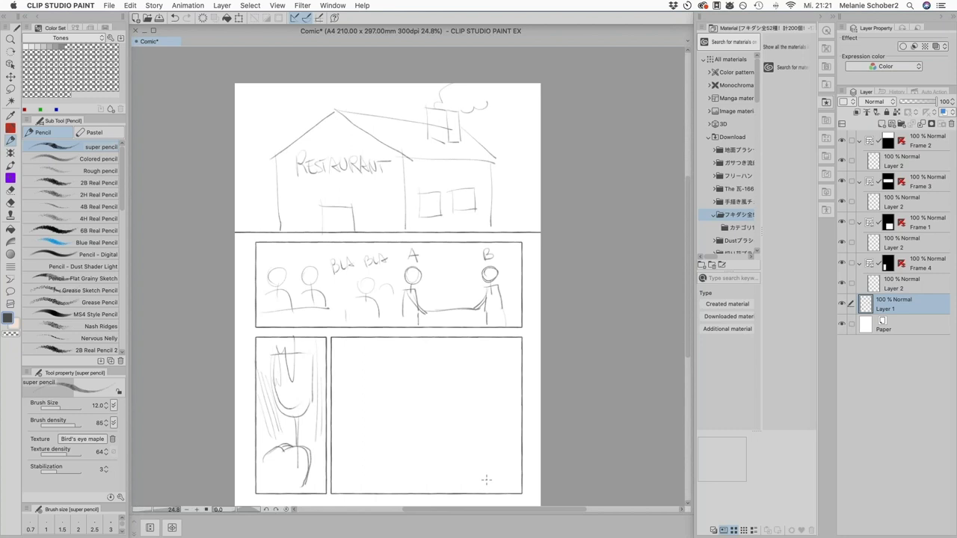
mouse_move(266, 416)
left_mouse_down()
mouse_move(299, 385)
mouse_move(305, 390)
left_mouse_up()
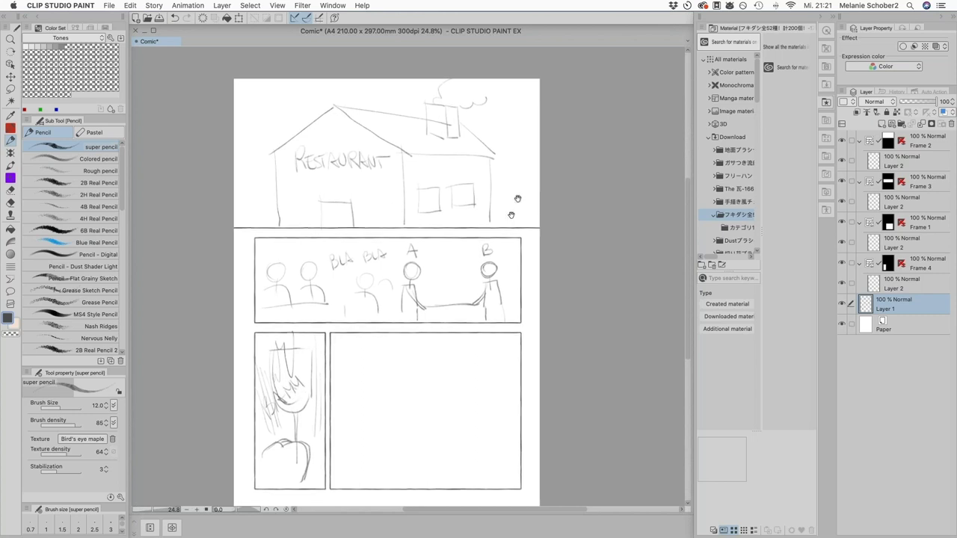
- Extend the large bottom-right panel's frame past the right and lower page edges
scroll(509, 164, "down", 3)
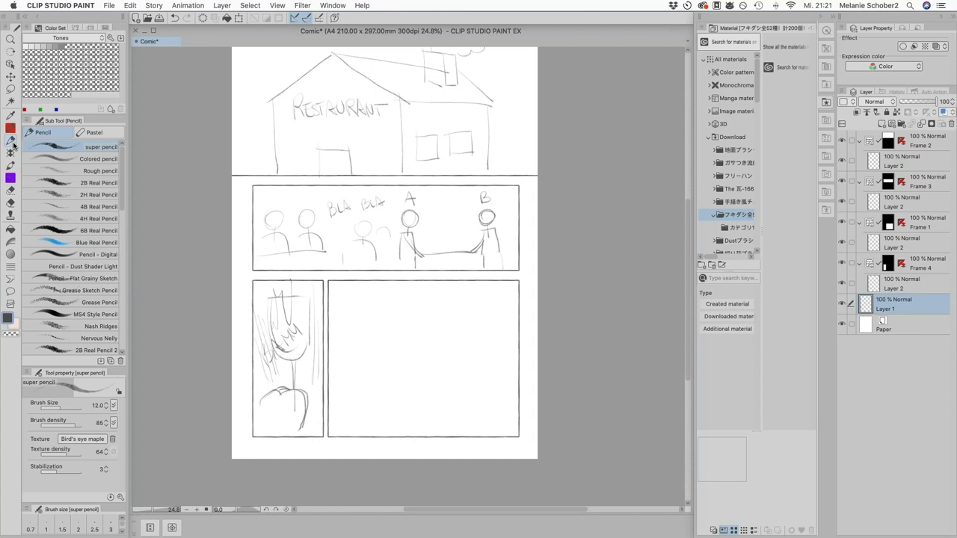
left_click(887, 224)
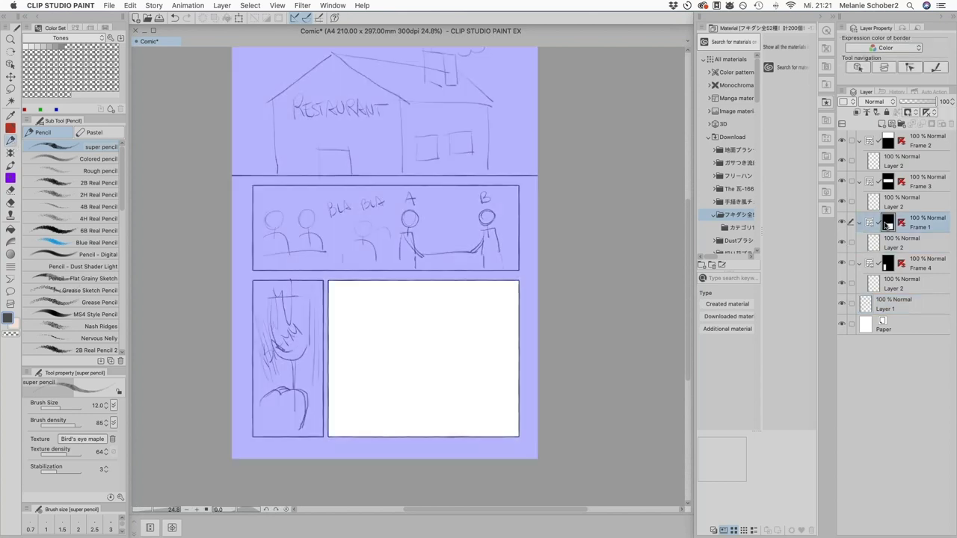
left_click(11, 65)
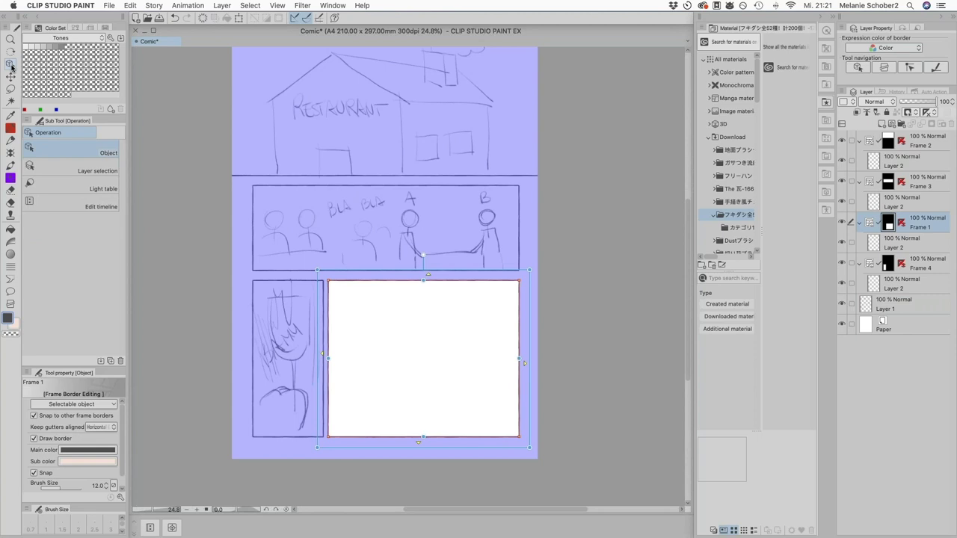
left_click_drag(525, 365, 526, 368)
left_click_drag(429, 442, 430, 444)
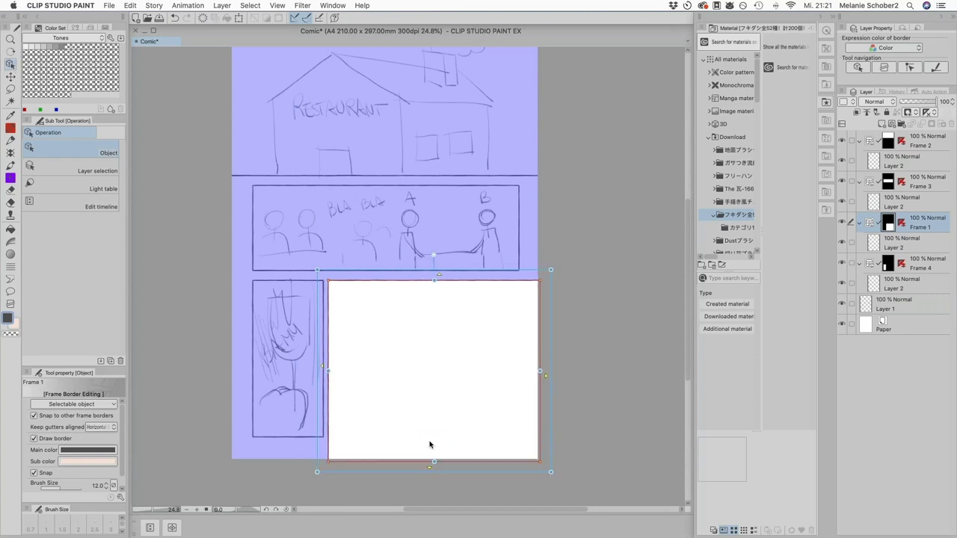
- Sketch an angry face with frowning eyebrows, glaring eyes and gritted teeth in the bottom-right panel on Layer 1
left_click(865, 309)
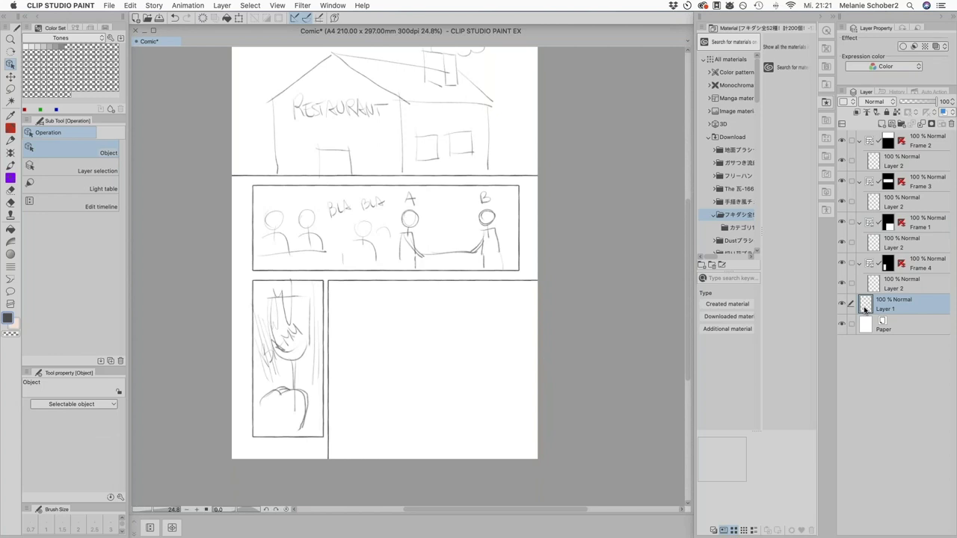
left_click(11, 141)
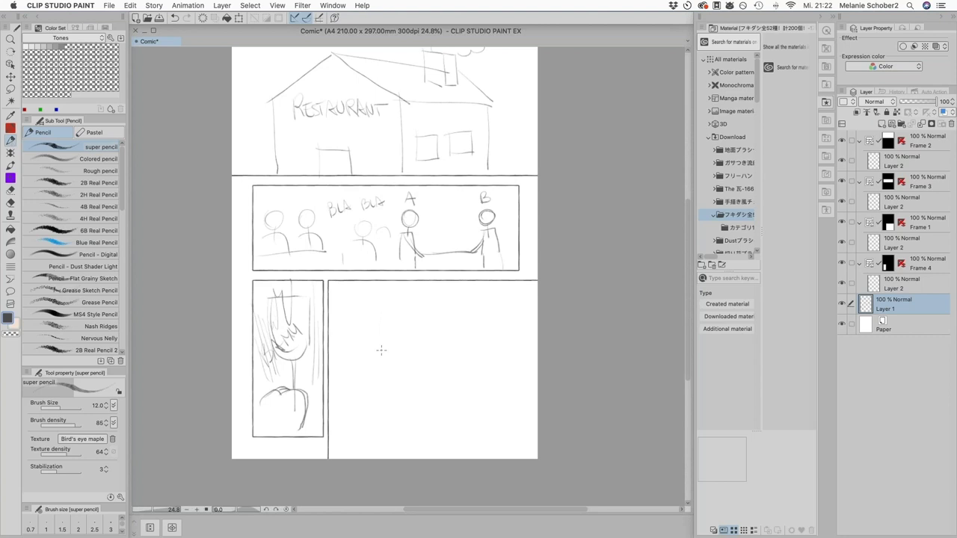
left_click_drag(471, 303, 428, 417)
left_click_drag(396, 385, 393, 404)
left_click_drag(409, 314, 444, 323)
mouse_move(412, 315)
left_mouse_down()
mouse_move(420, 334)
mouse_move(438, 326)
mouse_move(428, 334)
left_mouse_up()
mouse_move(418, 296)
left_mouse_down()
mouse_move(443, 321)
mouse_move(472, 318)
mouse_move(461, 340)
left_mouse_up()
mouse_move(471, 317)
left_mouse_down()
mouse_move(470, 338)
mouse_move(478, 306)
left_mouse_up()
mouse_move(426, 354)
left_mouse_down()
mouse_move(451, 359)
mouse_move(450, 368)
left_mouse_up()
- Add the angry character's ear, neck and shoulders, and letter "GRRR" beside the face
mouse_move(383, 324)
left_mouse_down()
mouse_move(374, 349)
mouse_move(388, 354)
left_mouse_up()
mouse_move(487, 356)
left_mouse_down()
mouse_move(498, 375)
mouse_move(525, 373)
left_mouse_up()
mouse_move(392, 403)
left_mouse_down()
mouse_move(373, 413)
mouse_move(441, 442)
left_mouse_up()
left_click_drag(431, 402, 457, 447)
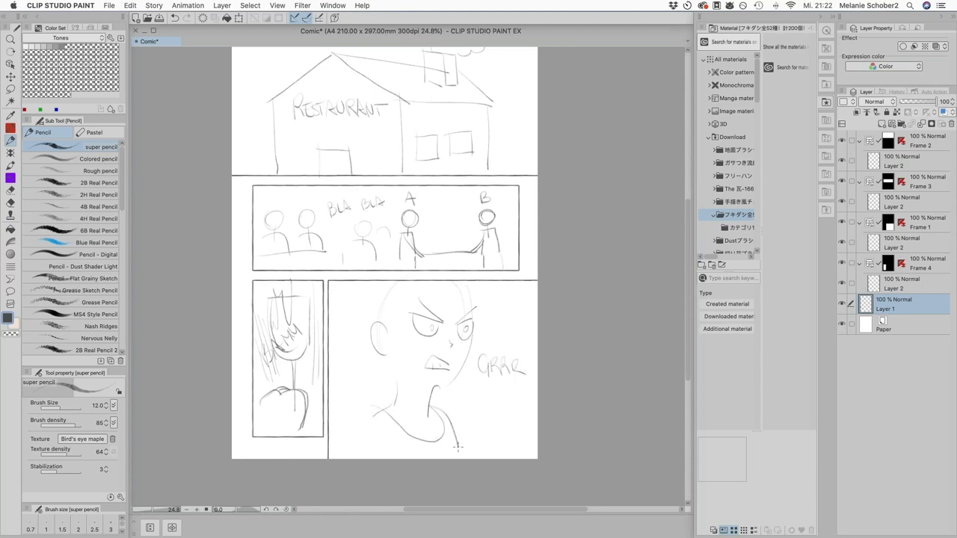
left_click_drag(405, 337, 406, 356)
- Create a new portrait A4 comic page, 210 x 297 mm at 300 dpi, with the file name Comic2
left_click(110, 6)
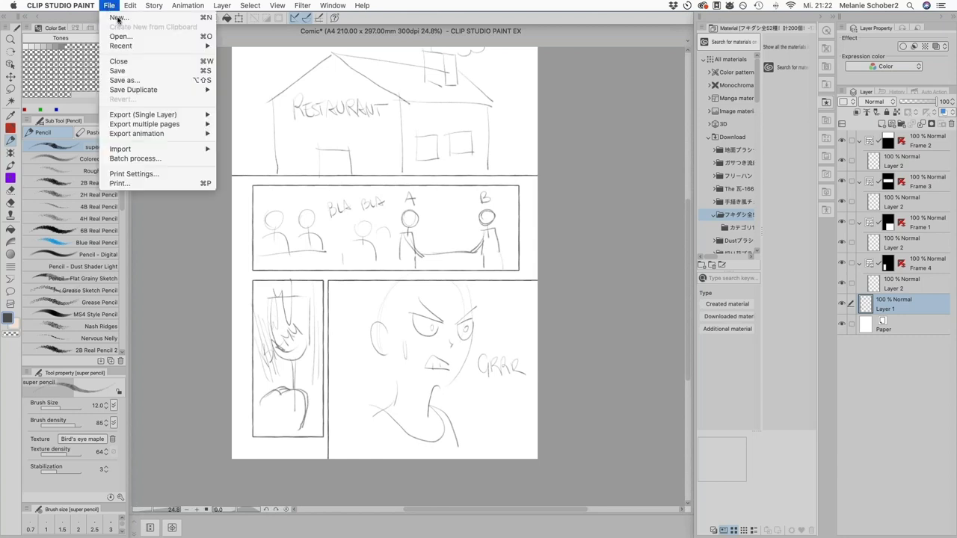
left_click(118, 17)
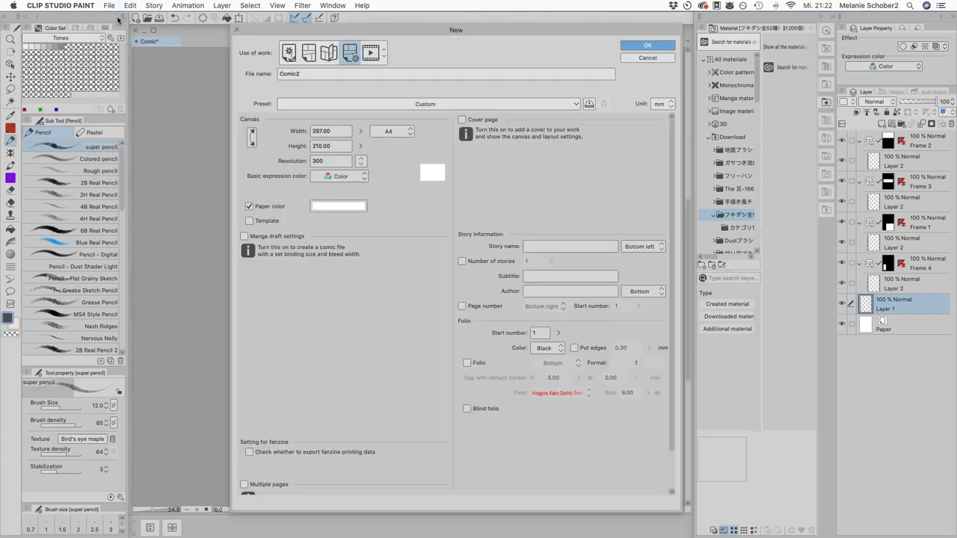
left_click(252, 135)
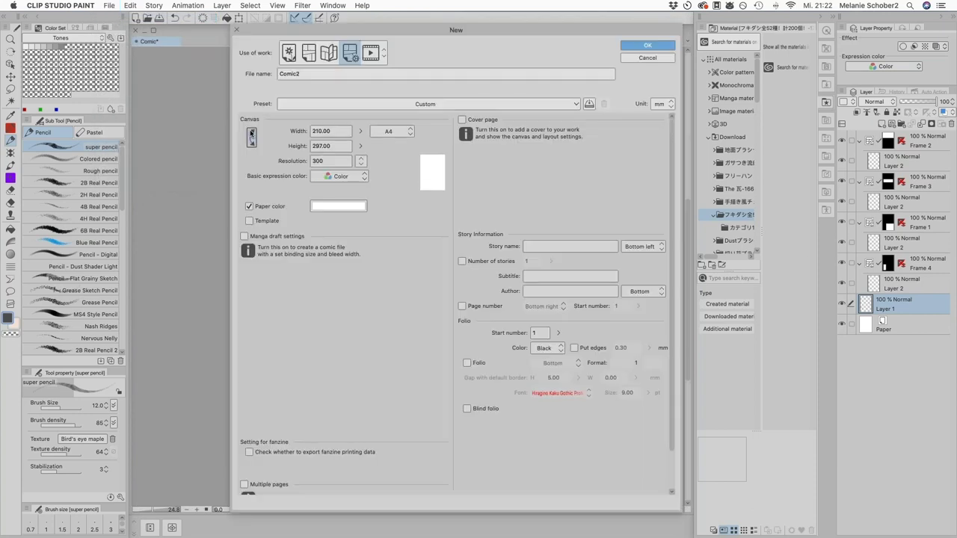
left_click(660, 46)
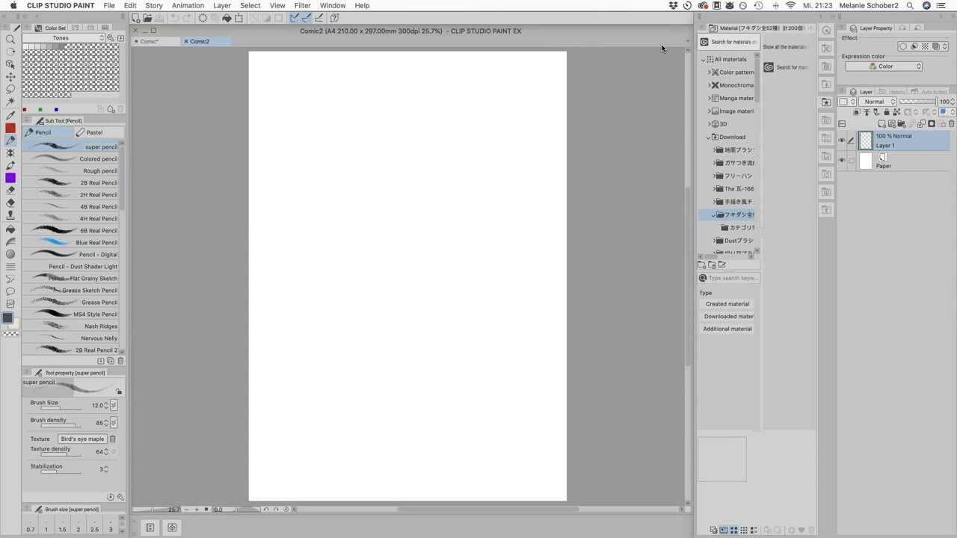
- Draw one large rectangular frame border with an even margin inside the edges of the new page
left_click(10, 65)
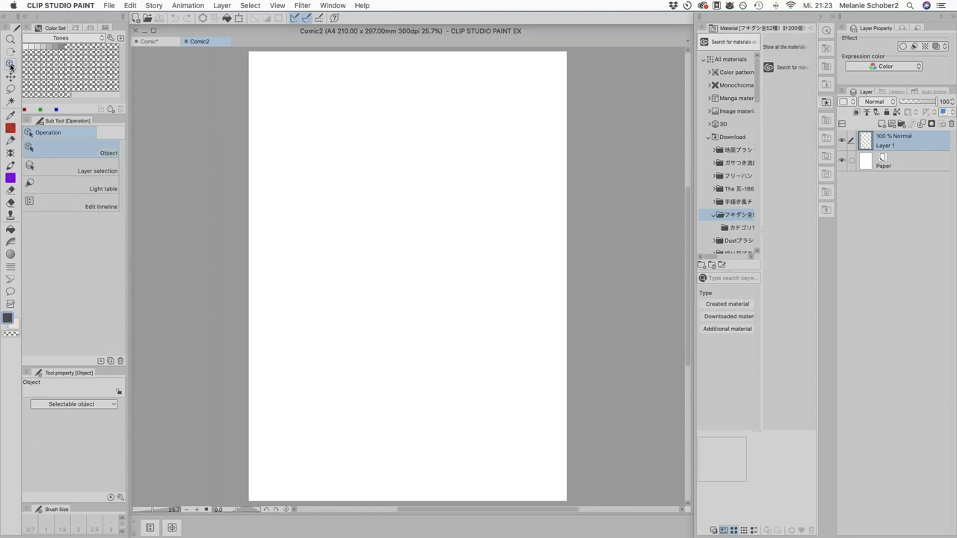
left_click(10, 304)
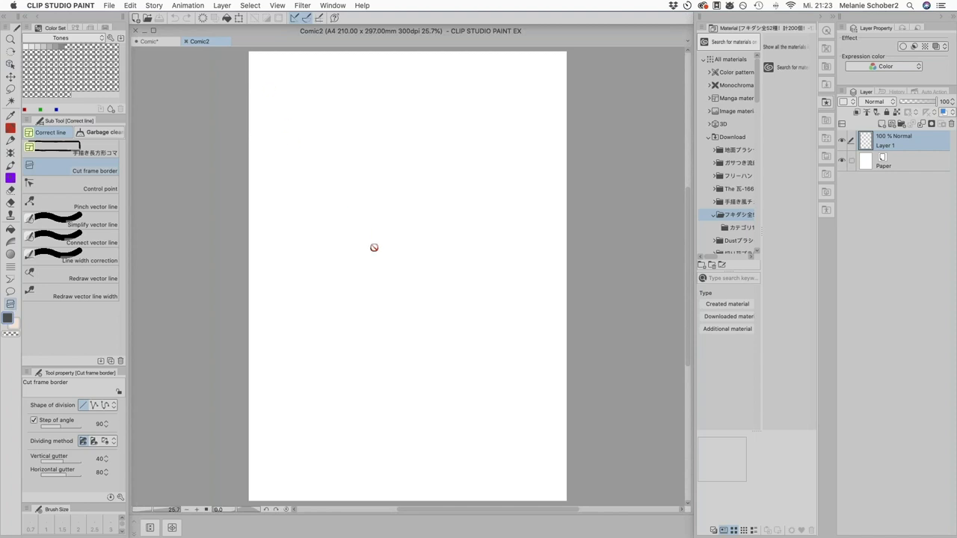
left_click(71, 150)
left_click_drag(268, 73, 546, 486)
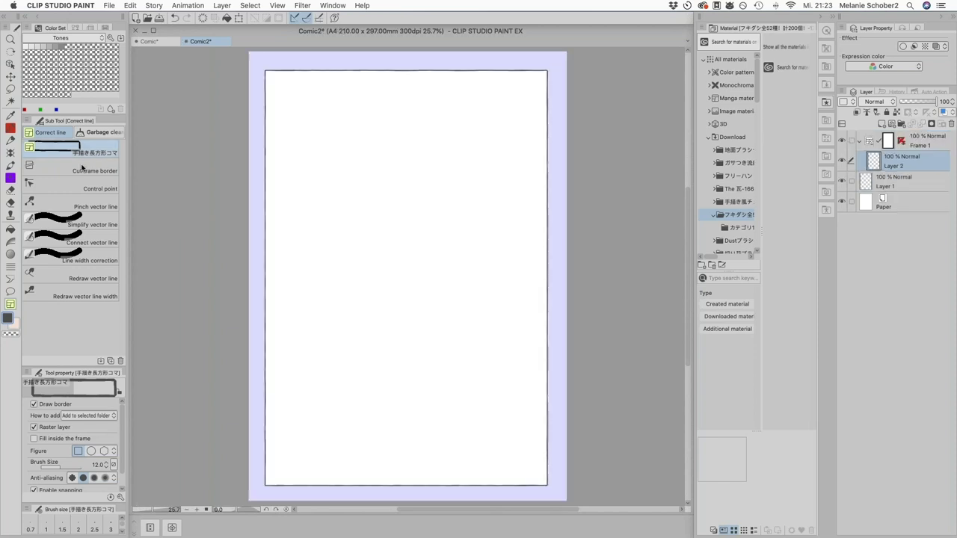
- Divide the page frame into three stacked full-width panels with Cut frame border, making the lowest panel the deepest
left_click(82, 167)
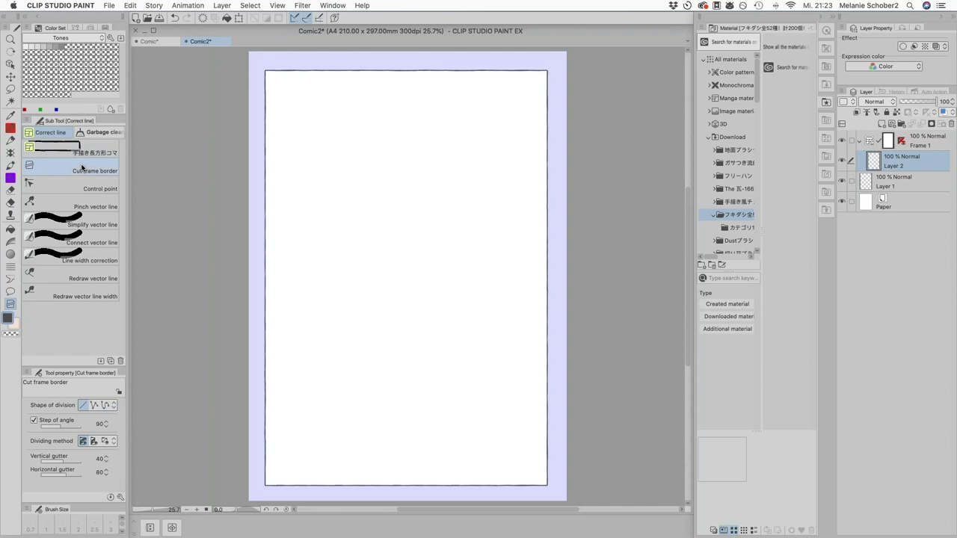
left_click_drag(295, 180, 417, 183)
left_click_drag(378, 318, 396, 319)
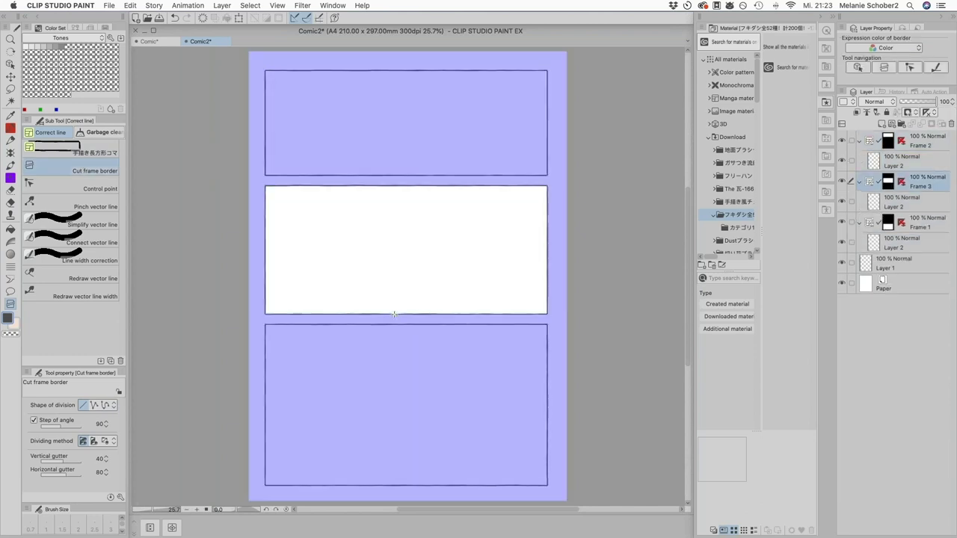
- Split each of the three rows into two side-by-side panels with Cut frame border, undoing the extra cut in the middle row
left_click_drag(404, 82, 405, 117)
left_click_drag(378, 194, 377, 241)
left_click_drag(490, 187, 491, 221)
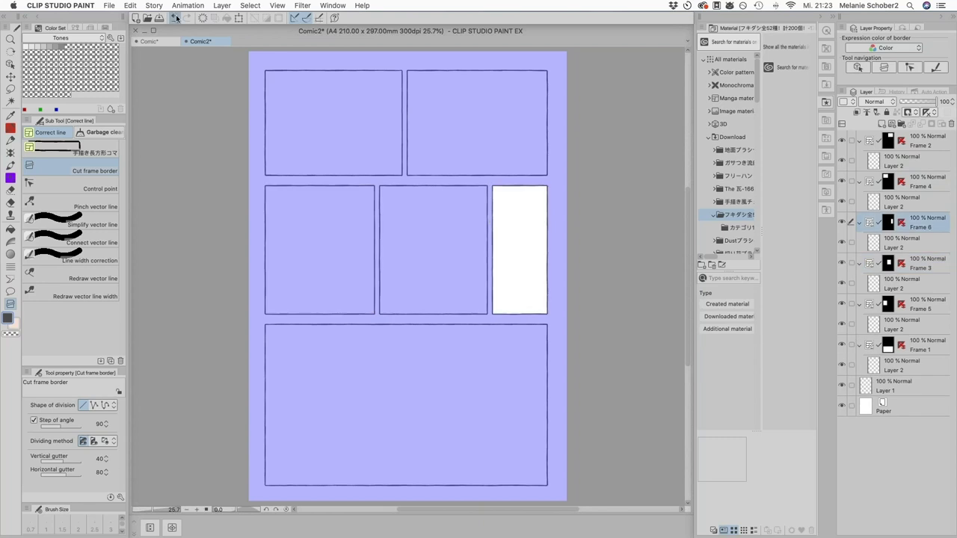
key("super+z")
left_click_drag(418, 337, 419, 356)
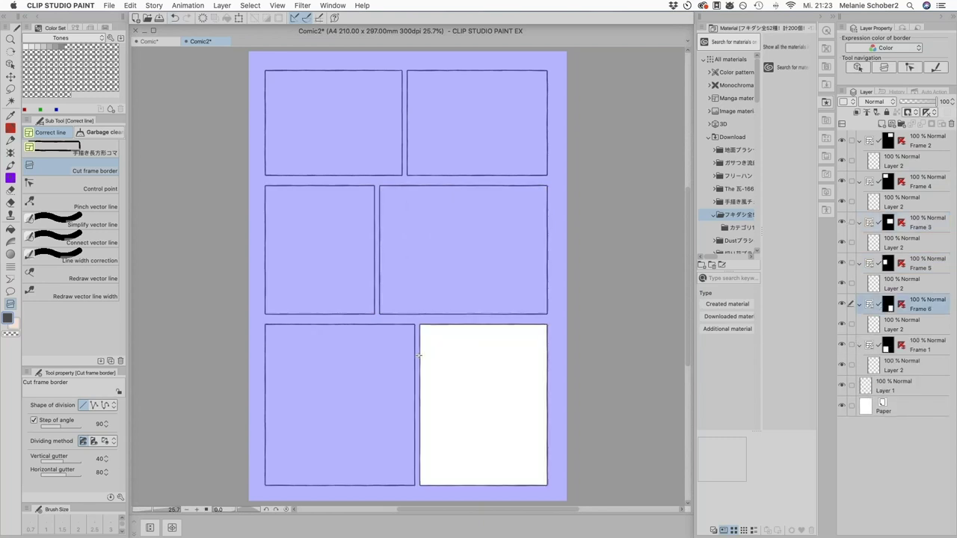
- On Layer 1, sketch two smiling heads with the super pencil in the top row, lettering A on the first and B on the second
left_click(868, 387)
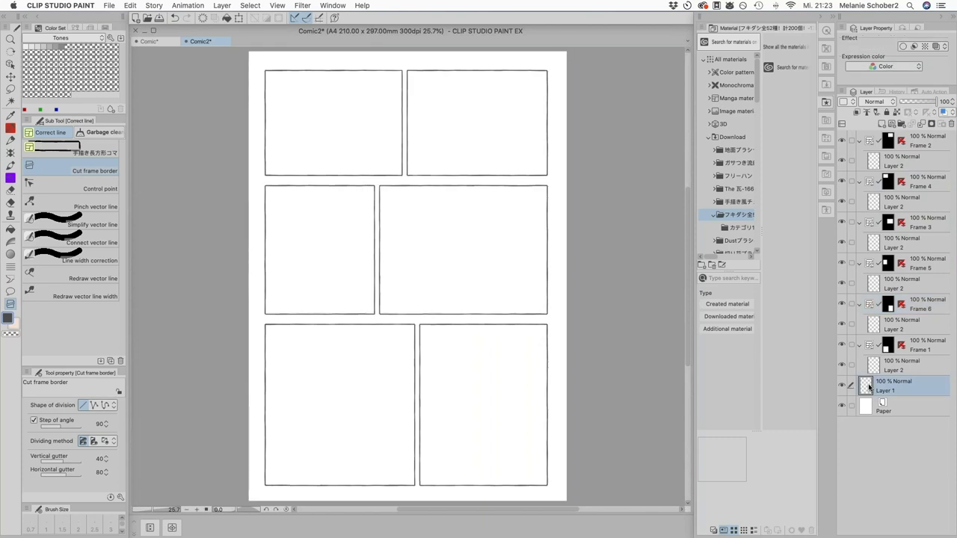
left_click(11, 142)
mouse_move(306, 92)
left_mouse_down()
mouse_move(364, 125)
mouse_move(351, 157)
mouse_move(305, 143)
left_mouse_up()
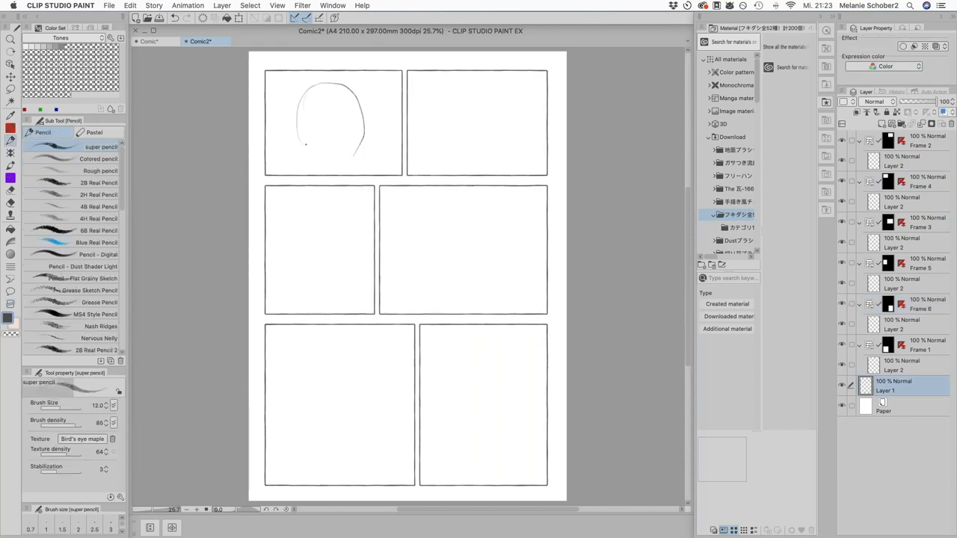
mouse_move(328, 112)
left_mouse_down()
mouse_move(341, 111)
mouse_move(342, 101)
left_mouse_up()
left_click_drag(332, 136, 346, 139)
mouse_move(467, 85)
left_mouse_down()
mouse_move(509, 123)
mouse_move(503, 146)
left_mouse_up()
mouse_move(459, 88)
left_mouse_down()
mouse_move(491, 82)
mouse_move(499, 145)
mouse_move(448, 150)
mouse_move(470, 158)
mouse_move(466, 117)
mouse_move(486, 137)
mouse_move(479, 114)
left_mouse_up()
mouse_move(479, 96)
left_mouse_down()
mouse_move(492, 101)
mouse_move(481, 110)
left_mouse_up()
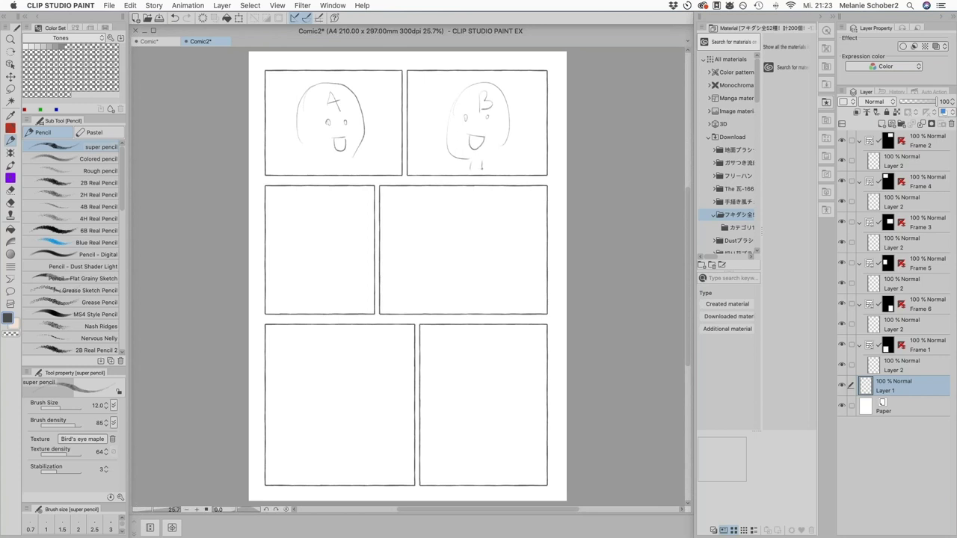
- Sketch two smiling heads with necks in the middle row, labelled A in the narrow panel and B in the wide one
mouse_move(314, 200)
left_mouse_down()
mouse_move(346, 281)
mouse_move(337, 294)
left_mouse_up()
left_click(305, 244)
mouse_move(312, 202)
left_mouse_down()
mouse_move(285, 242)
mouse_move(334, 259)
left_mouse_up()
left_click(330, 238)
left_click_drag(310, 223, 315, 208)
left_click_drag(315, 209, 321, 221)
left_click_drag(311, 218, 320, 217)
left_click_drag(469, 204, 458, 277)
mouse_move(471, 202)
left_mouse_down()
mouse_move(508, 276)
mouse_move(481, 254)
left_mouse_up()
left_click_drag(480, 211, 482, 227)
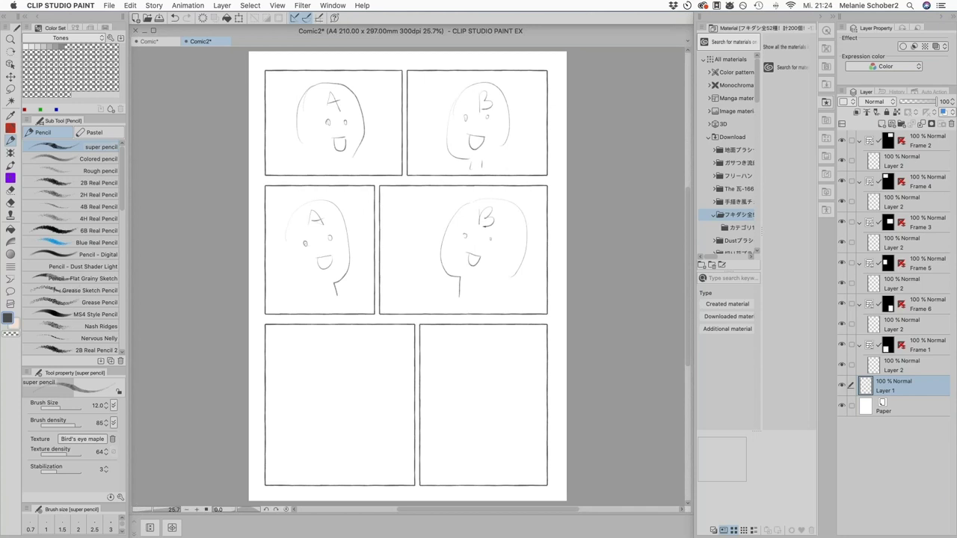
- Compare with the Comic page, and on Comic2 delete the frame border around the top row's second panel, leaving its sketch unframed
left_click(153, 43)
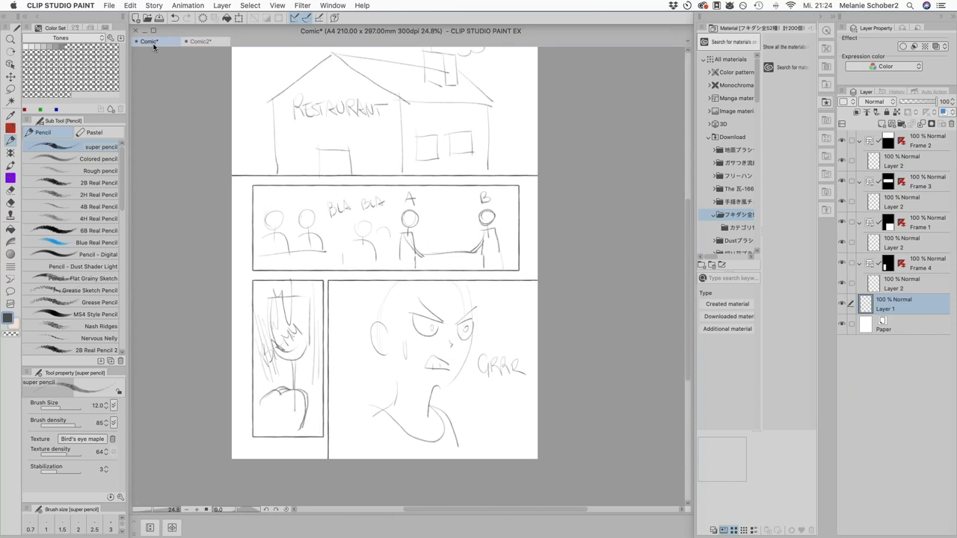
left_click(213, 43)
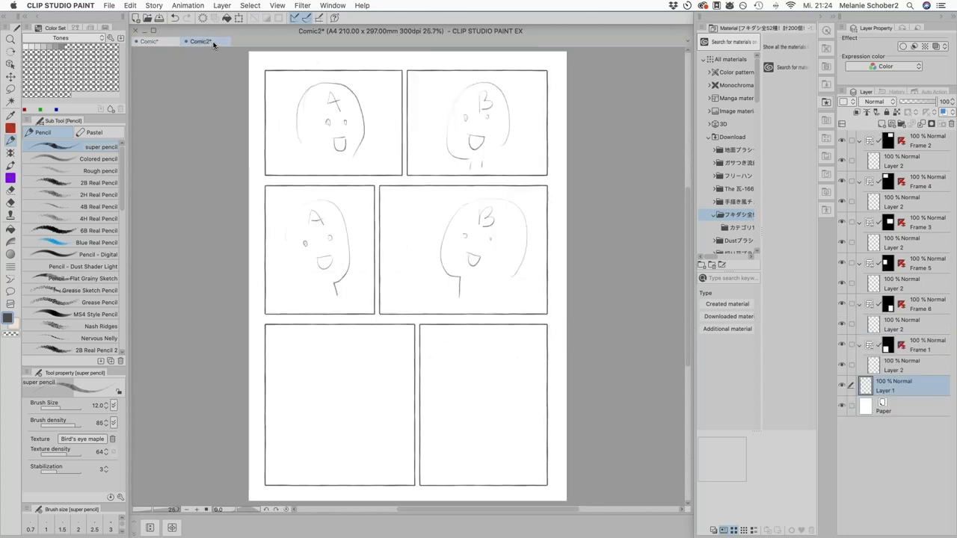
left_click(888, 305)
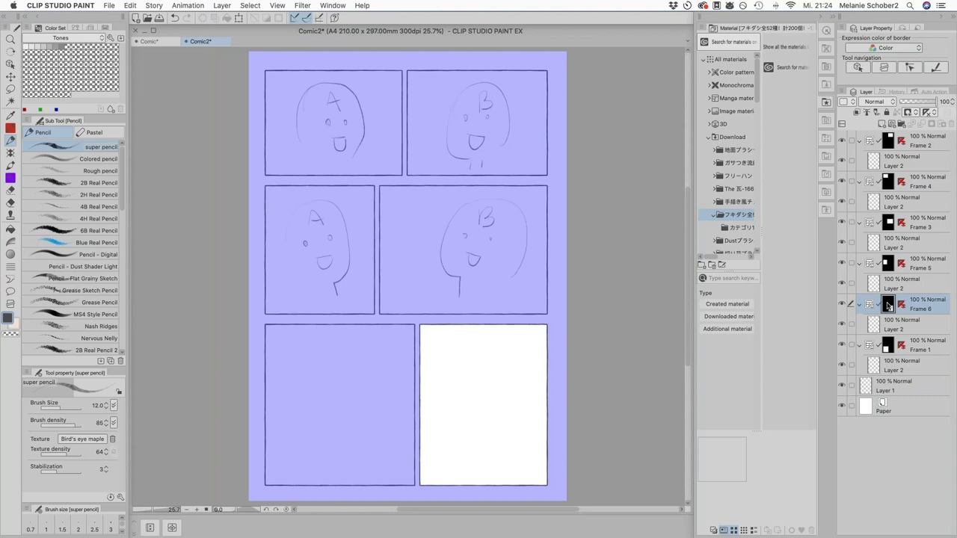
left_click(873, 163)
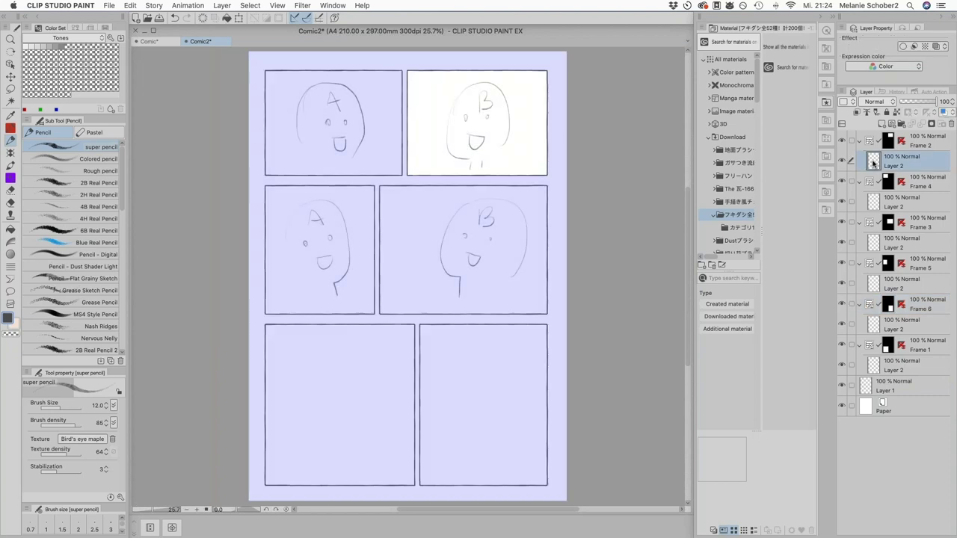
key("o")
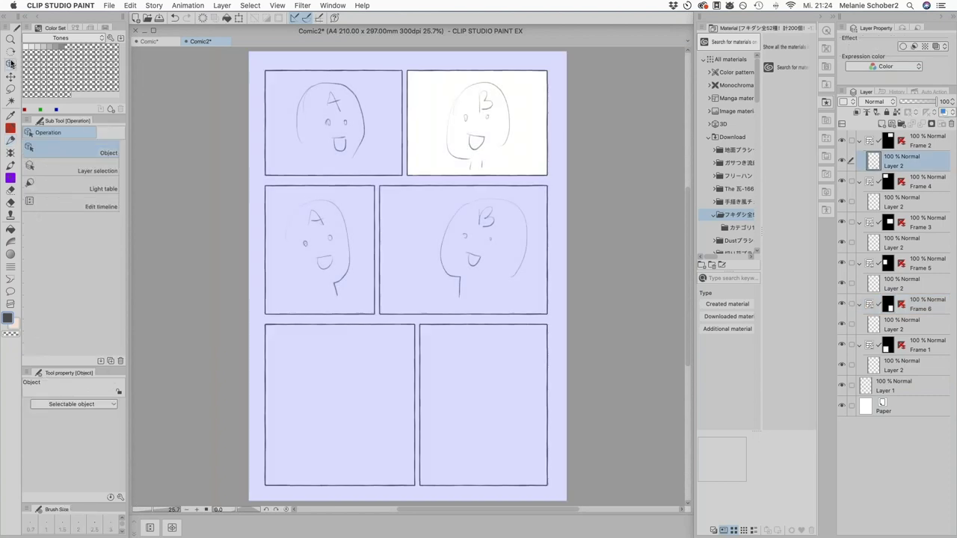
left_click(503, 74)
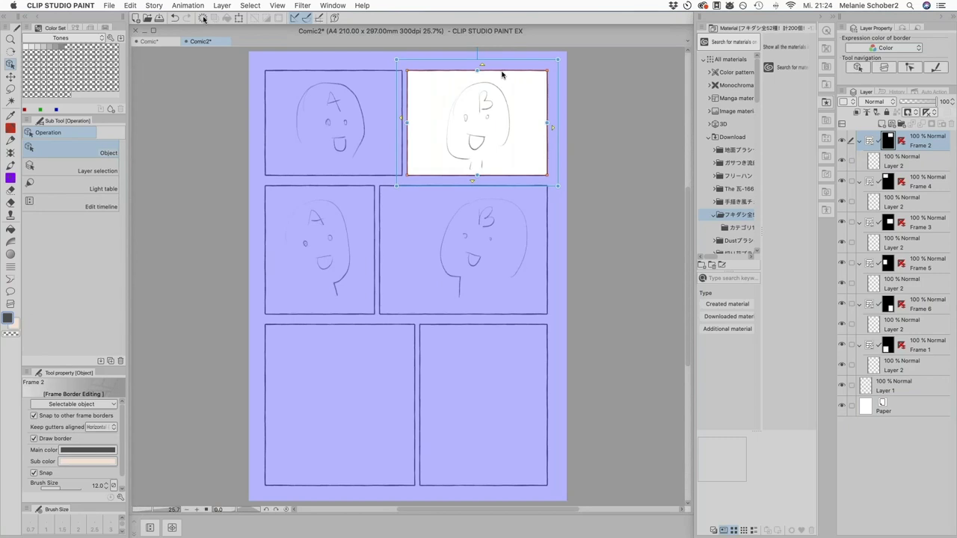
left_click(204, 18)
left_click(546, 213)
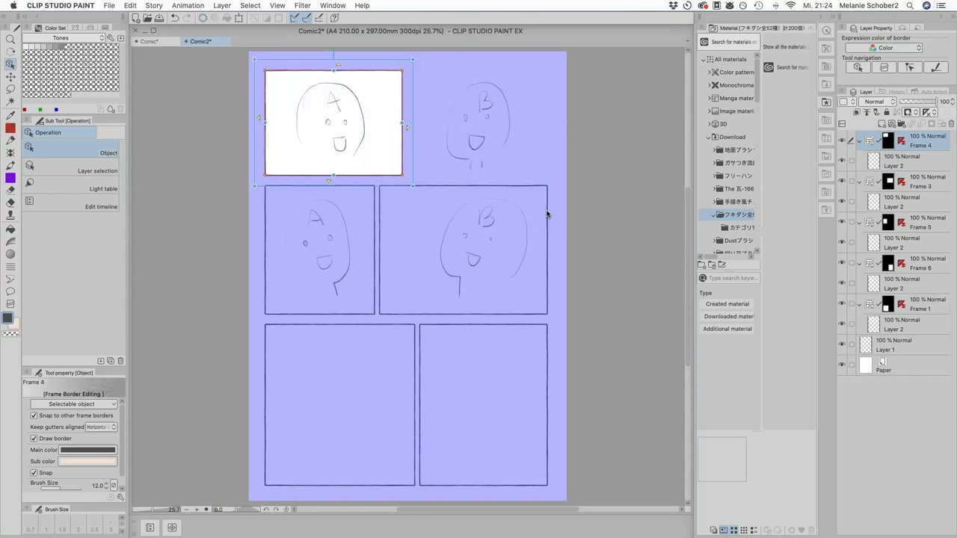
left_click(865, 345)
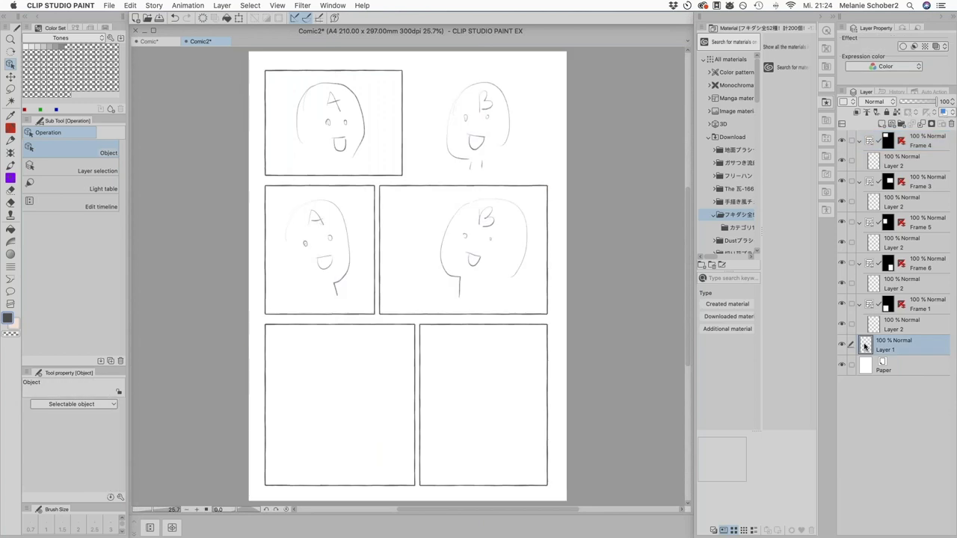
left_click(11, 89)
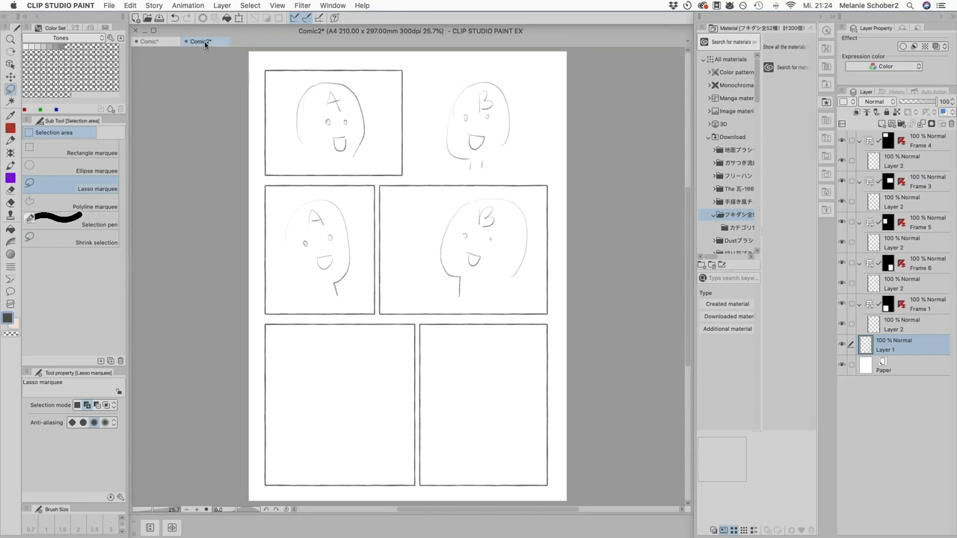
- On the Comic page, letter "90° REGEL" in pencil between characters A and B in the wide middle panel
left_click(153, 41)
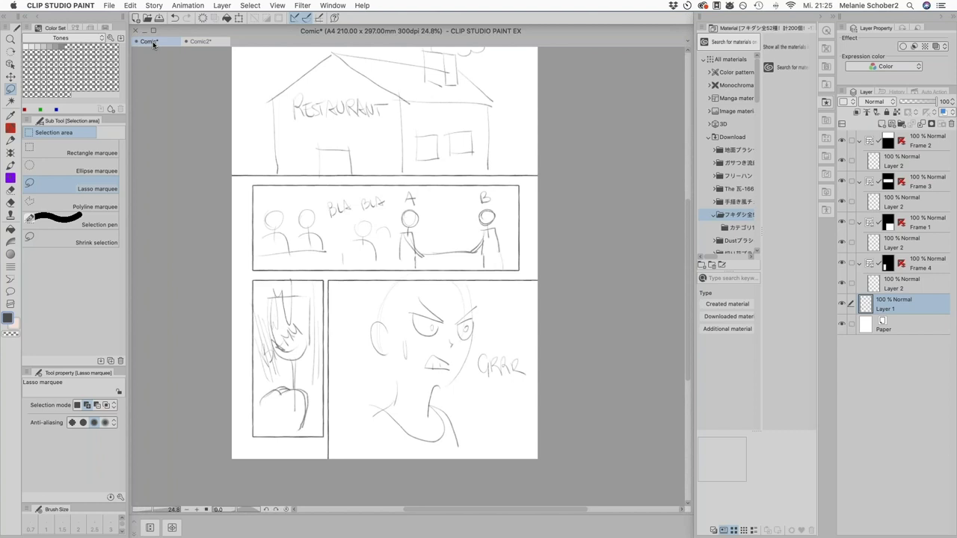
left_click(12, 141)
mouse_move(435, 209)
left_mouse_down()
mouse_move(431, 226)
mouse_move(451, 209)
mouse_move(437, 240)
mouse_move(456, 243)
left_mouse_up()
left_click_drag(458, 233, 470, 238)
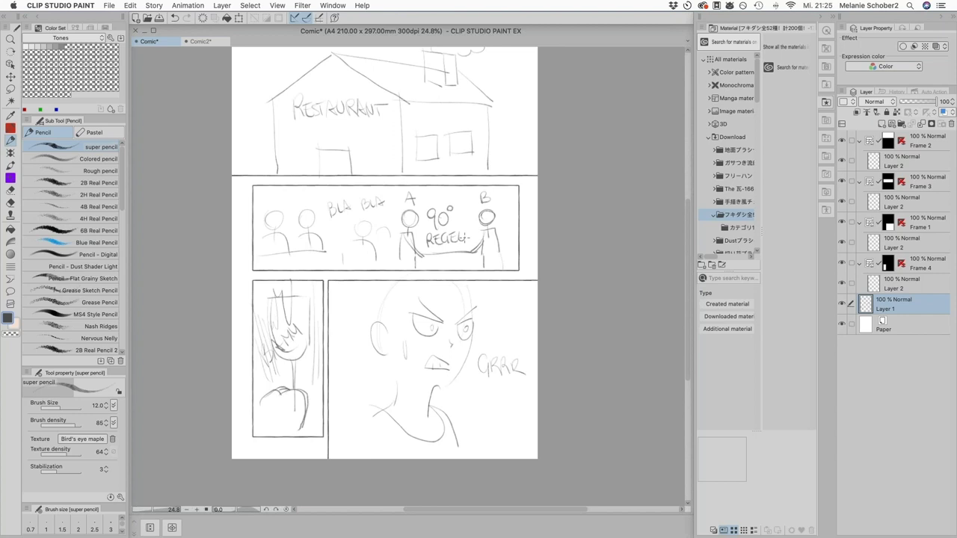
- On Comic2, add a neck and shoulders to the first head, a right-pointing arrow beside it and a left-pointing arrow beside the middle row's B
left_click(202, 41)
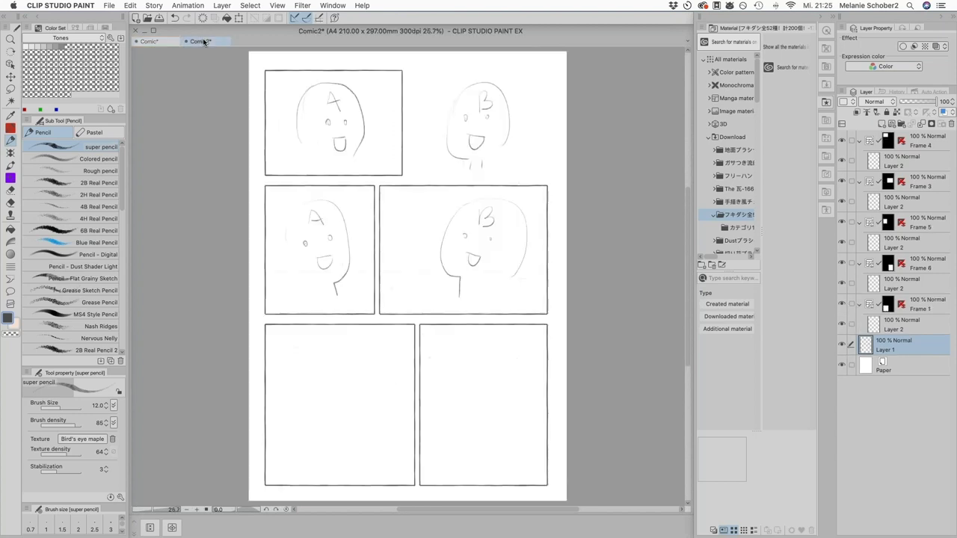
mouse_move(323, 163)
left_mouse_down()
mouse_move(323, 174)
mouse_move(350, 175)
left_mouse_up()
mouse_move(374, 121)
left_mouse_down()
mouse_move(396, 121)
mouse_move(385, 125)
left_mouse_up()
mouse_move(431, 235)
left_mouse_down()
mouse_move(393, 236)
mouse_move(410, 241)
left_mouse_up()
- Swap the letters on the top row's heads by erasing them and writing B on the first and A on the second
key("e")
mouse_move(327, 96)
left_mouse_down()
mouse_move(338, 109)
mouse_move(336, 99)
left_mouse_up()
left_click_drag(482, 111, 492, 105)
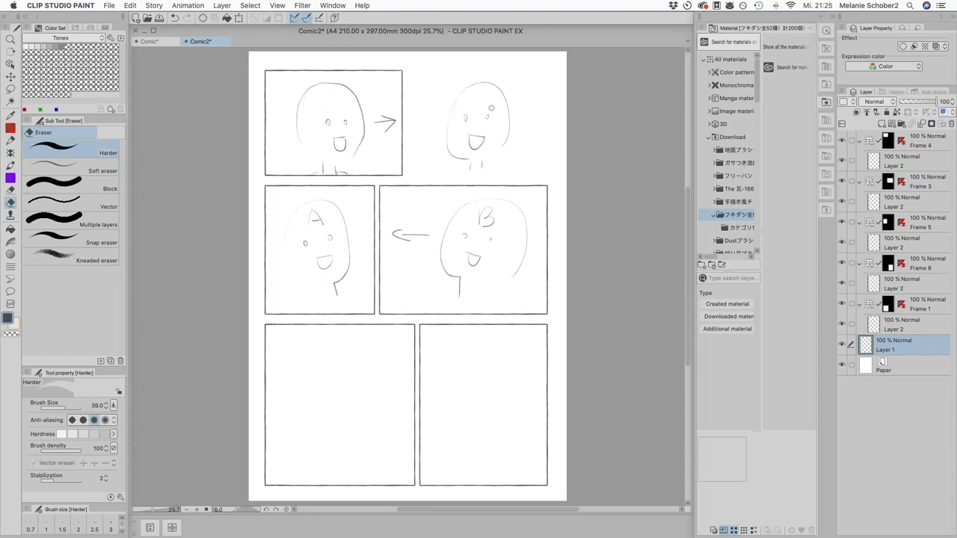
key("p")
left_click_drag(328, 93, 327, 108)
mouse_move(329, 93)
left_mouse_down()
mouse_move(338, 103)
mouse_move(330, 113)
left_mouse_up()
left_click_drag(471, 108, 485, 99)
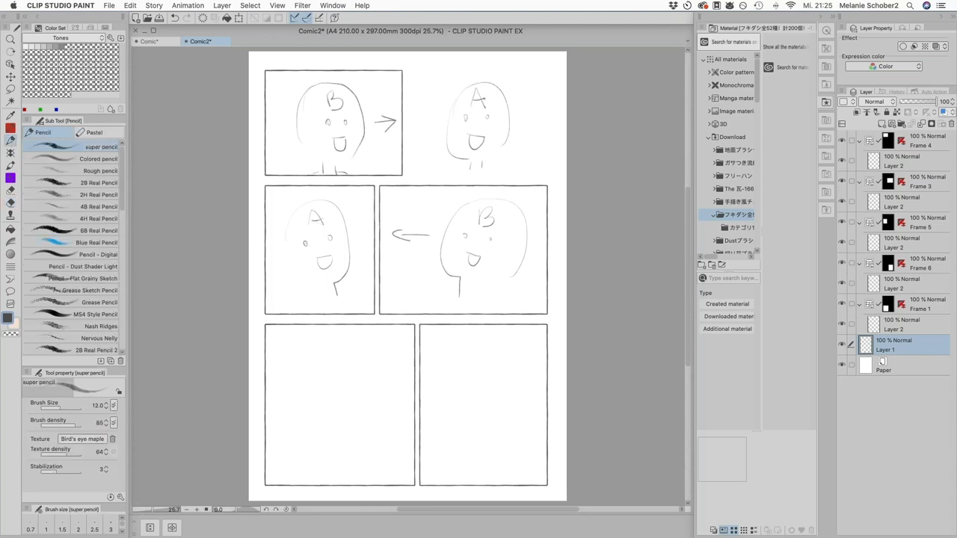
- Undo the rewritten letters on Comic2 and close that page without saving it
left_click(148, 42)
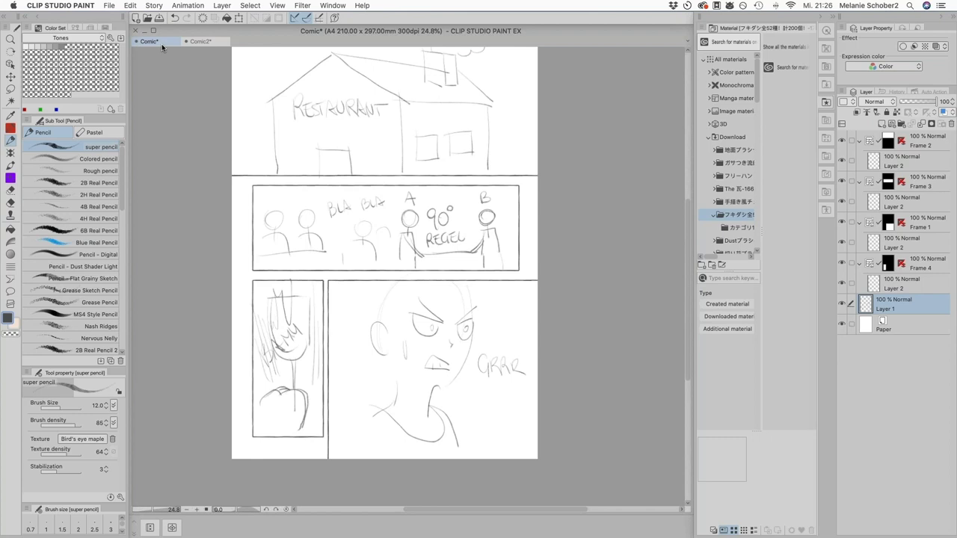
left_click(209, 43)
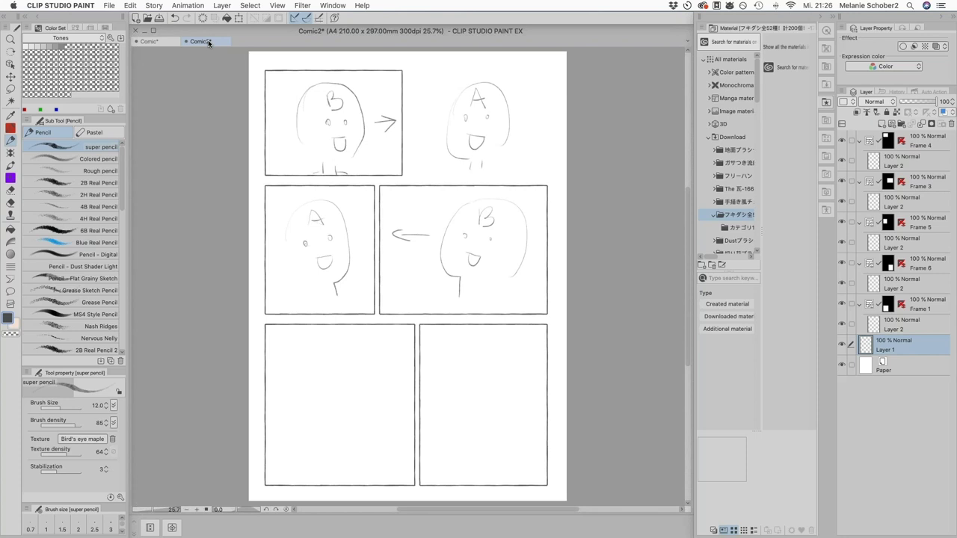
left_click(175, 20)
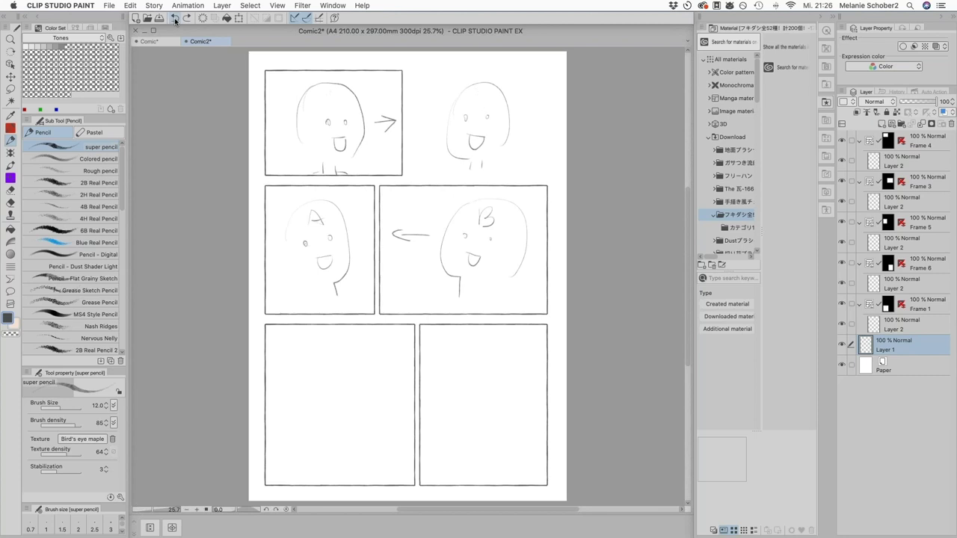
left_click(187, 42)
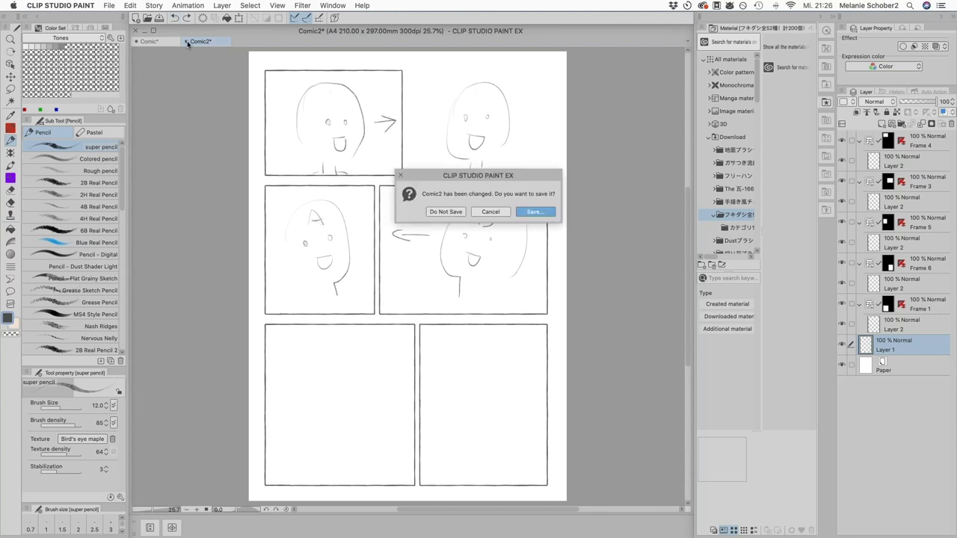
left_click(445, 212)
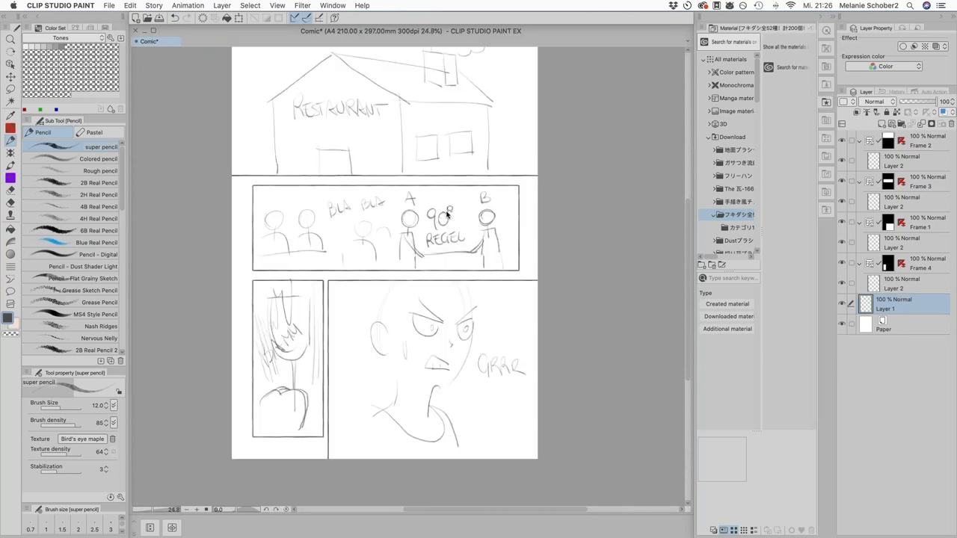
- Create a new portrait A4 comic page, 210 x 297 mm at 300 dpi, with the file name Comic2
left_click(109, 9)
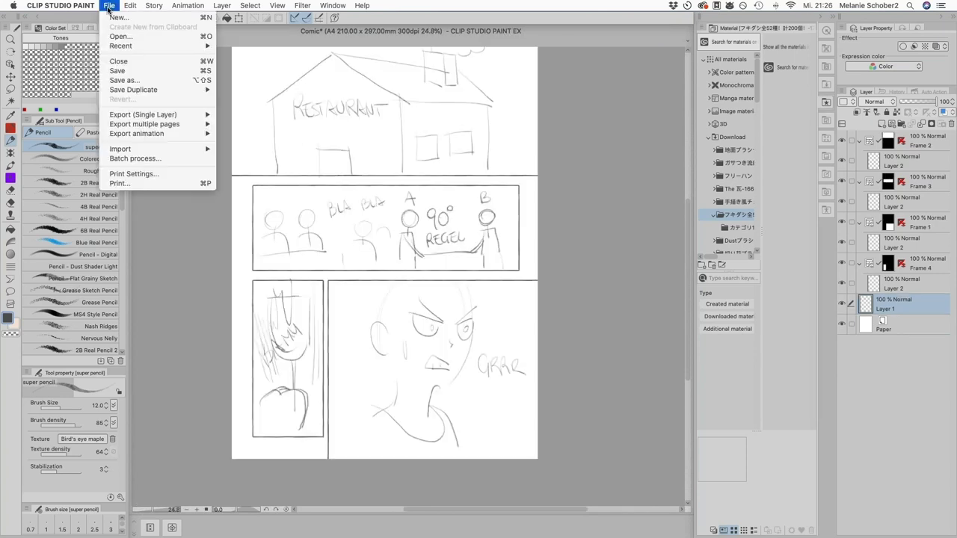
left_click(119, 17)
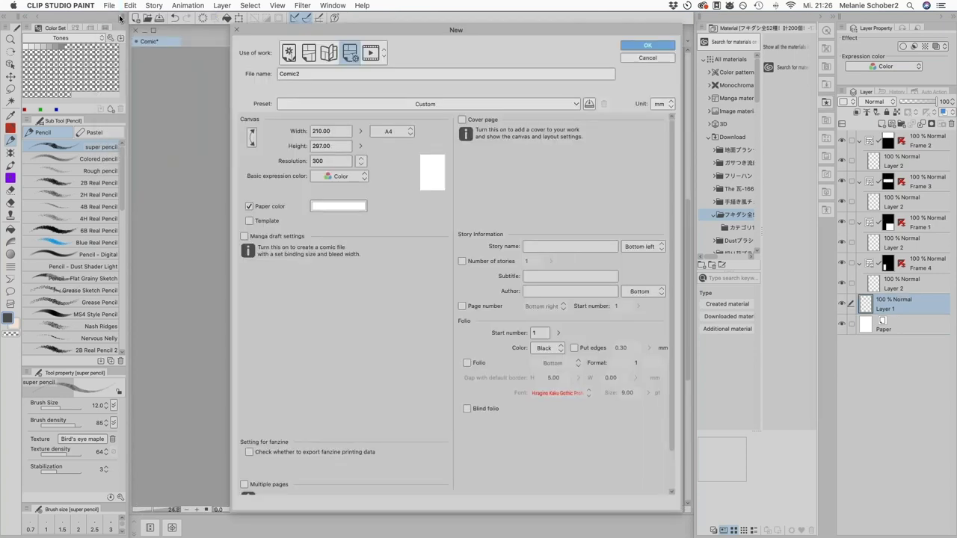
left_click(658, 46)
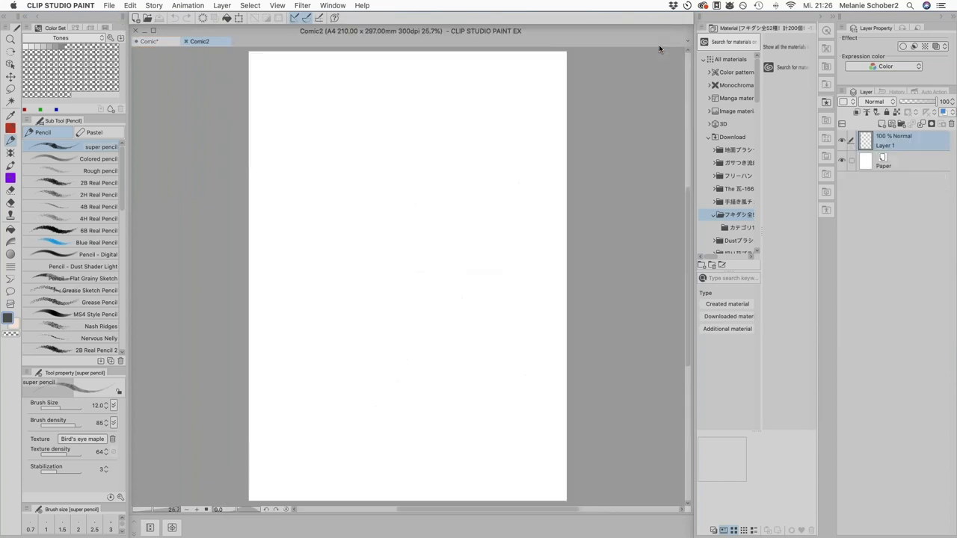
- Draw a large rectangular frame border inside the page edges and cut it into two panels with a diagonal gutter sloping down to the right
left_click(11, 305)
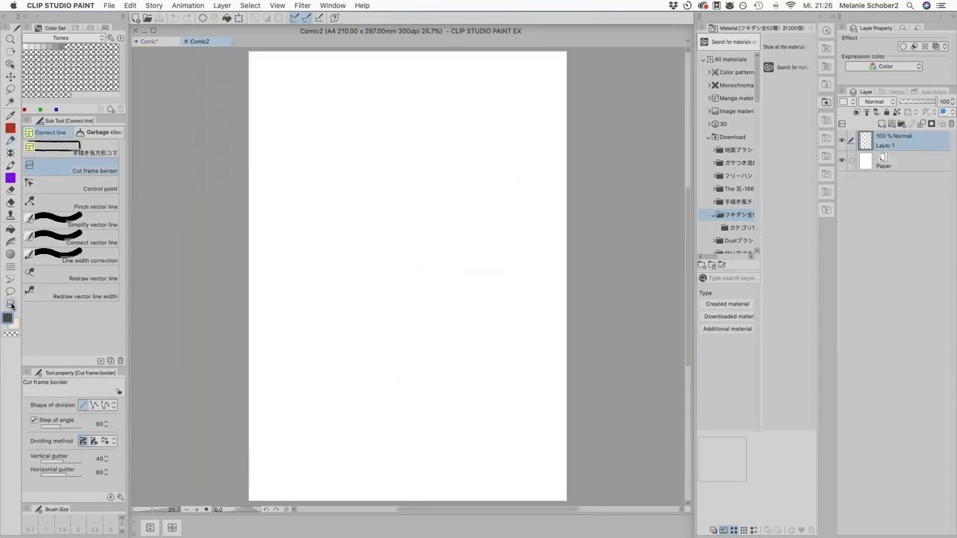
left_click(78, 150)
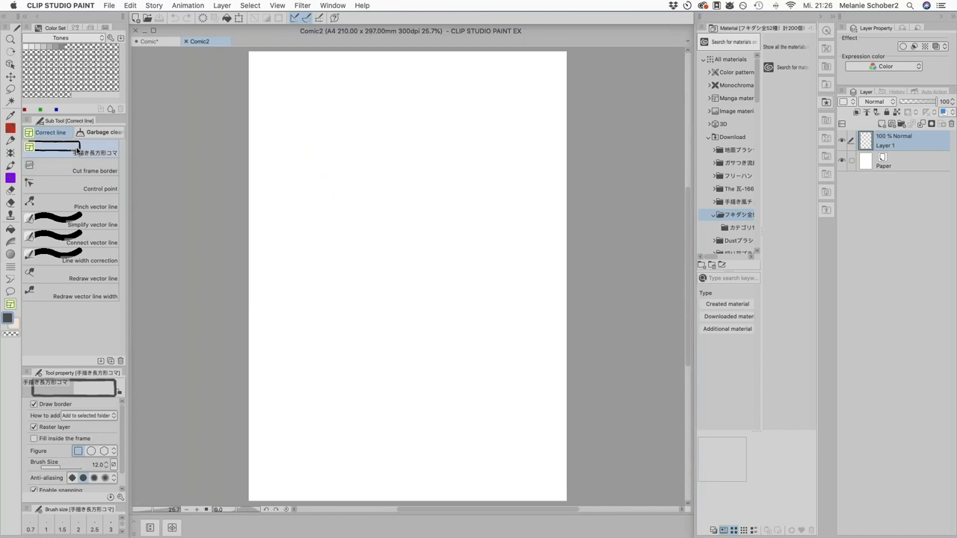
left_click_drag(267, 68, 549, 479)
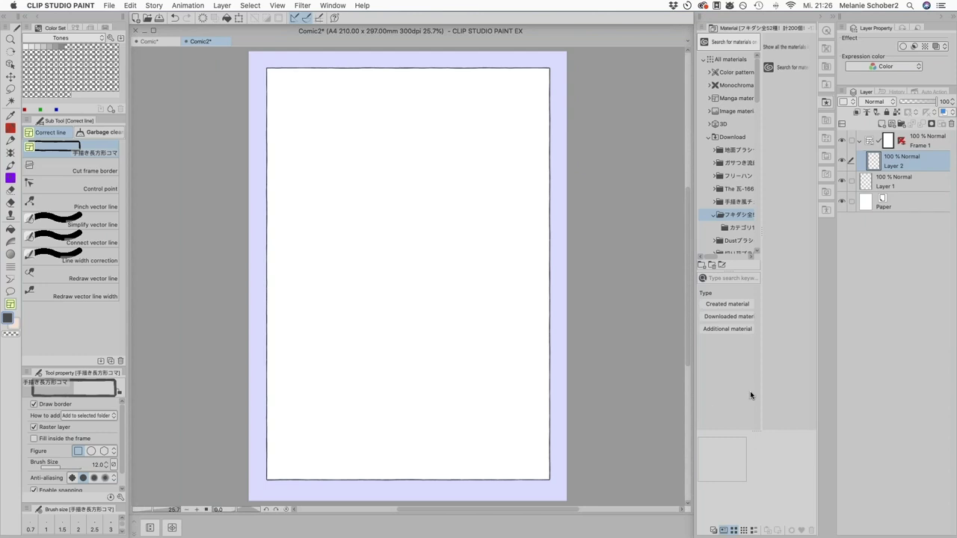
left_click(74, 168)
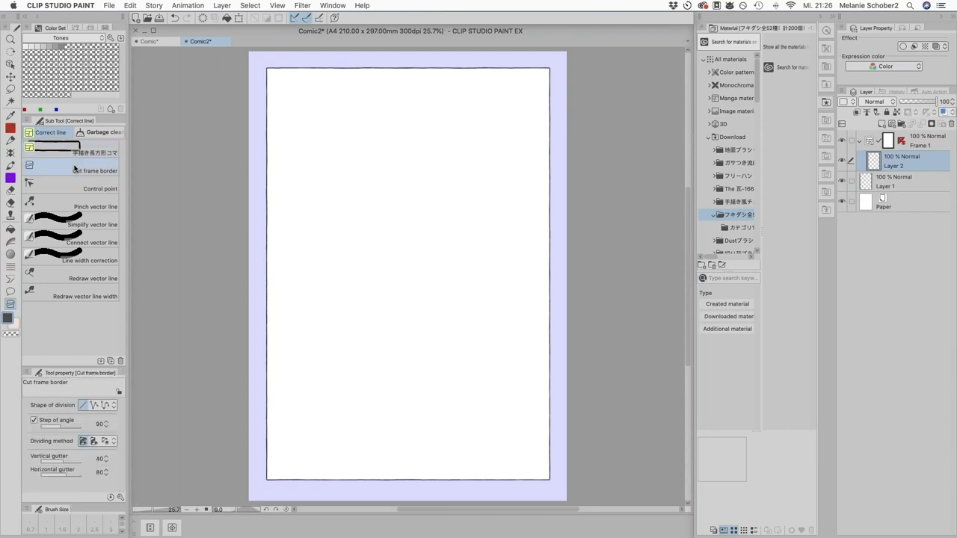
left_click_drag(257, 153, 561, 259)
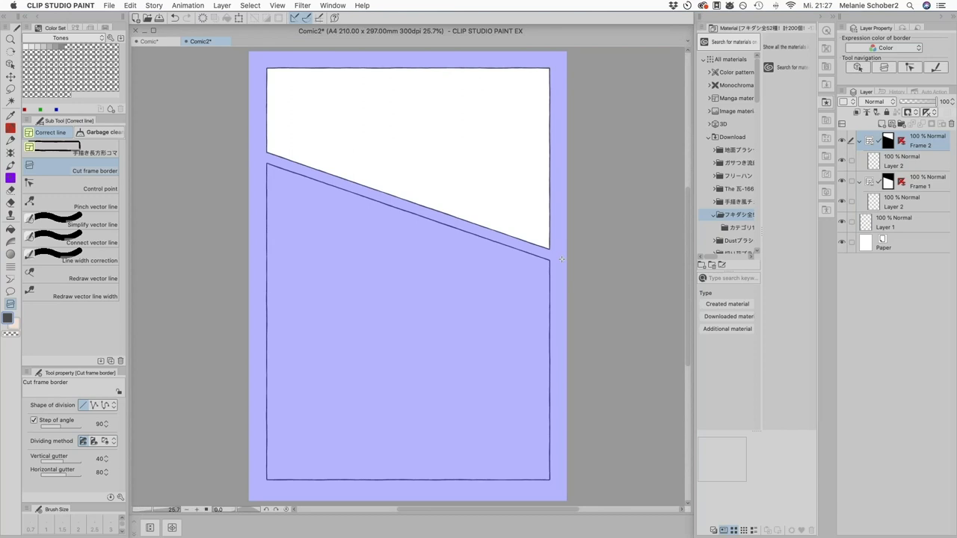
- Select the frame border of the small lower-left panel on the Comic page with the Object tool, and return to Comic2
left_click(156, 42)
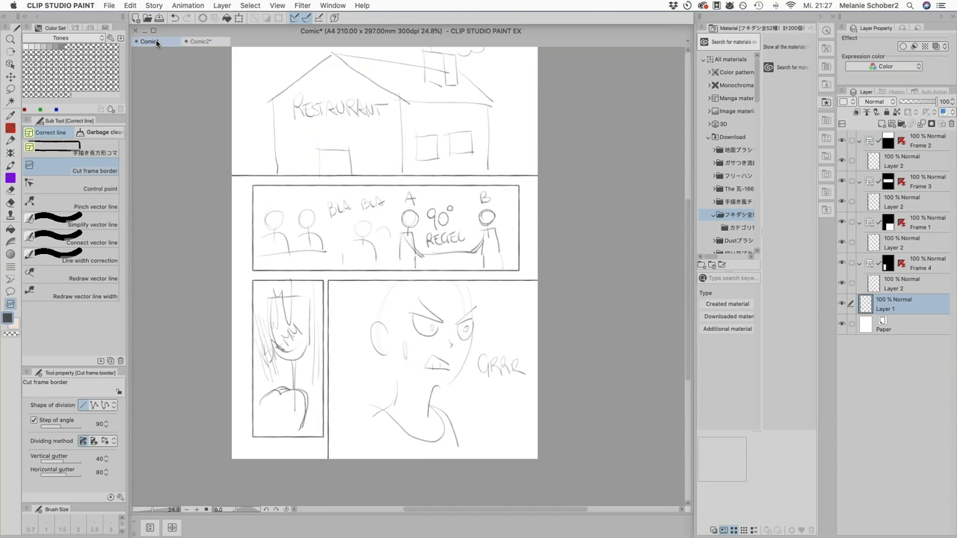
left_click(874, 284)
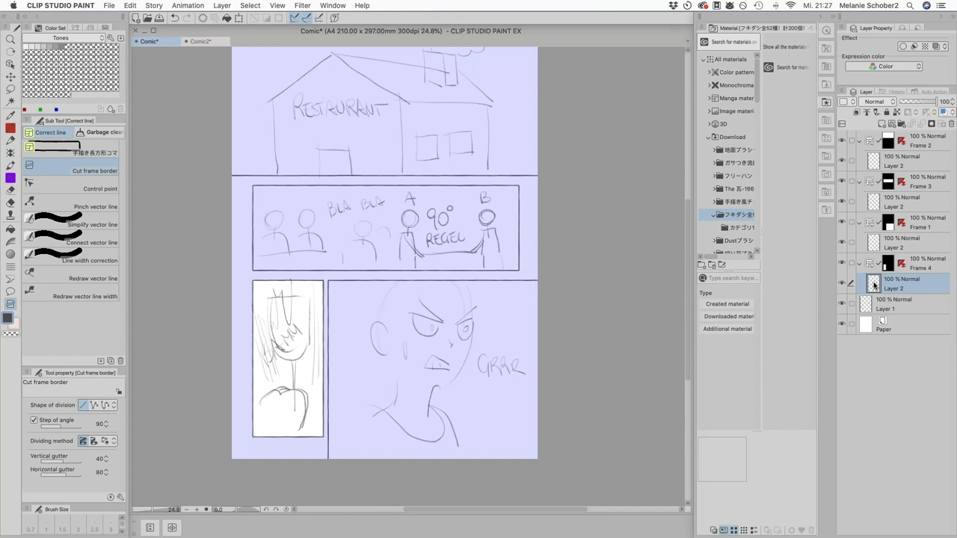
left_click(10, 65)
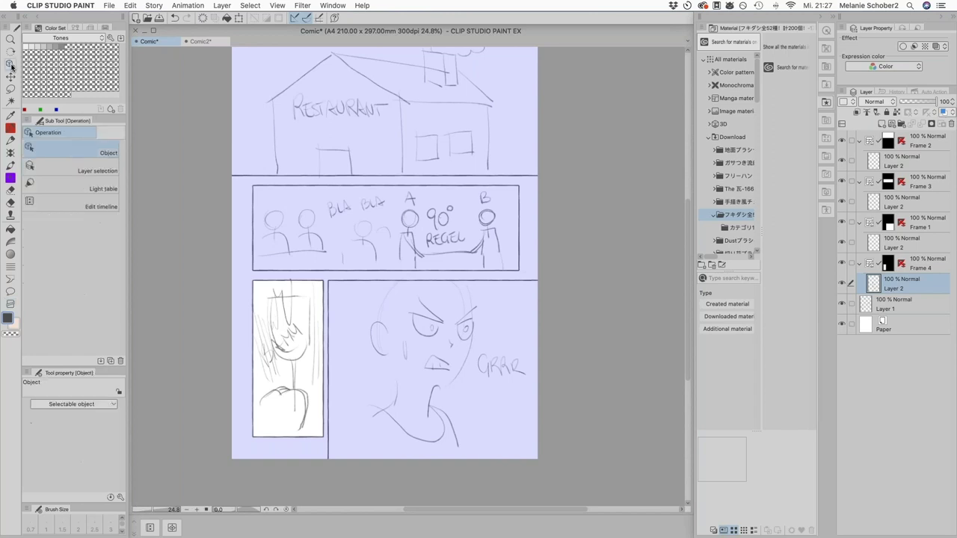
left_click(323, 434)
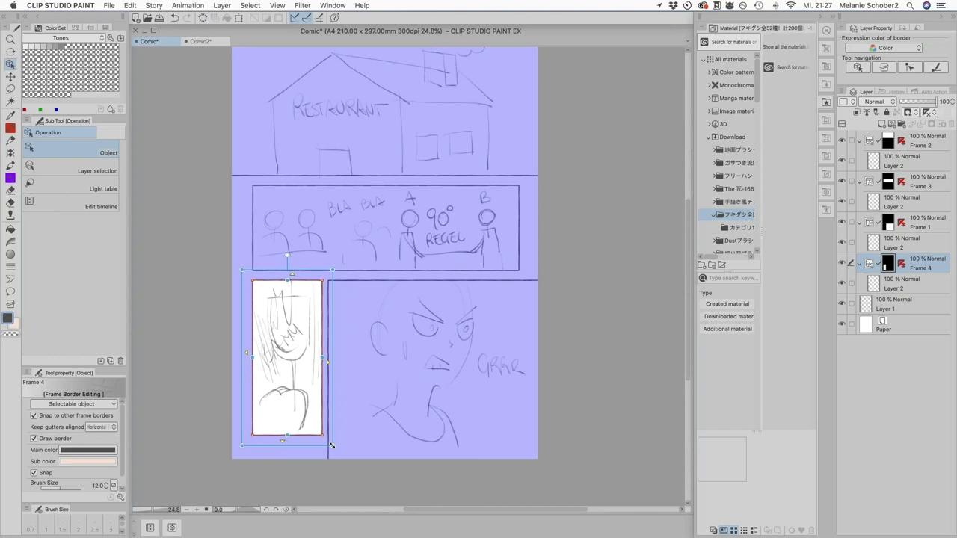
left_click(200, 42)
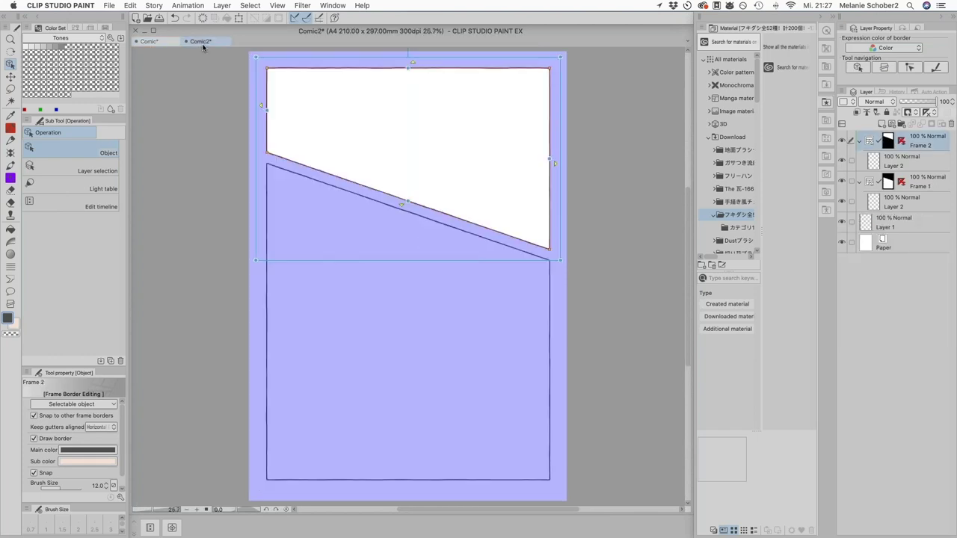
- Sketch a flying character with a smiling face and a large outstretched hand in the upper panel, using the super pencil on Layer 1
left_click(872, 165)
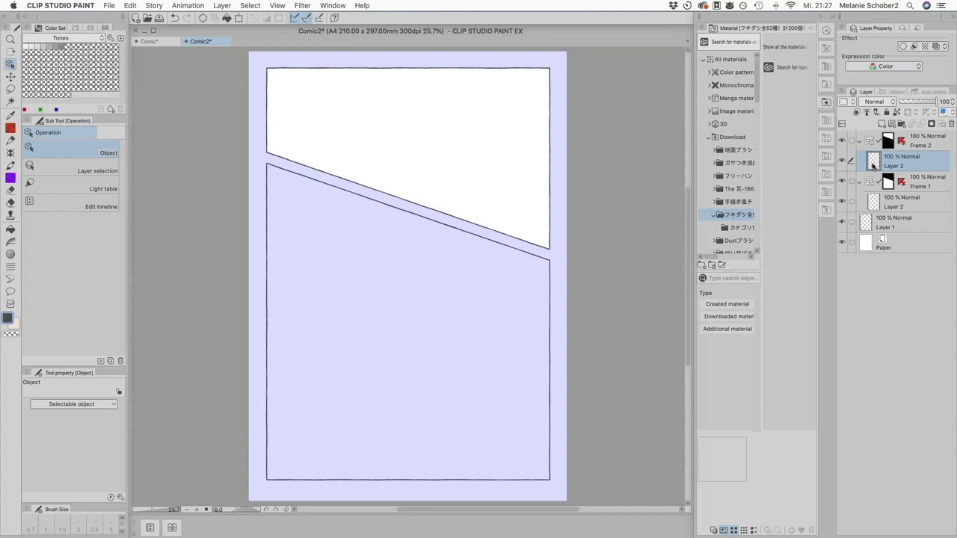
left_click(11, 304)
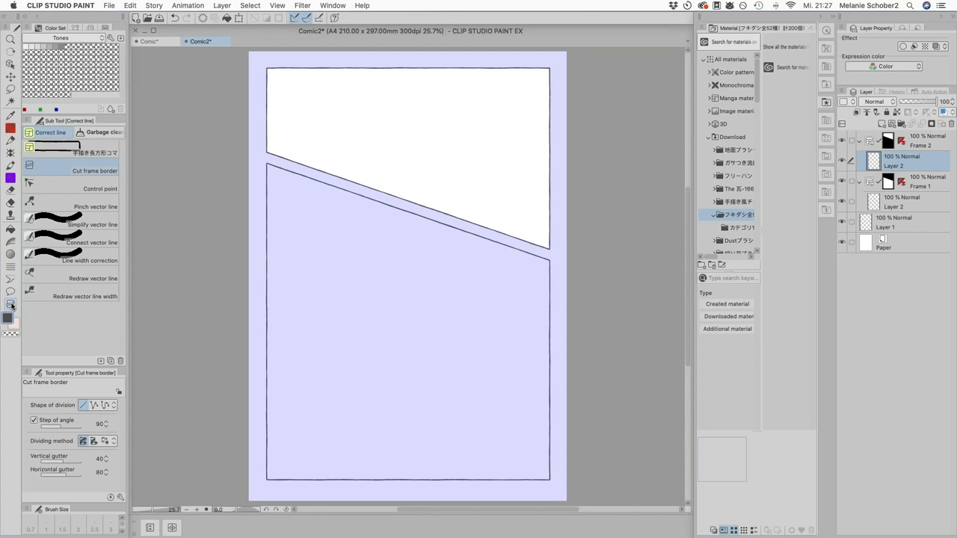
left_click(865, 223)
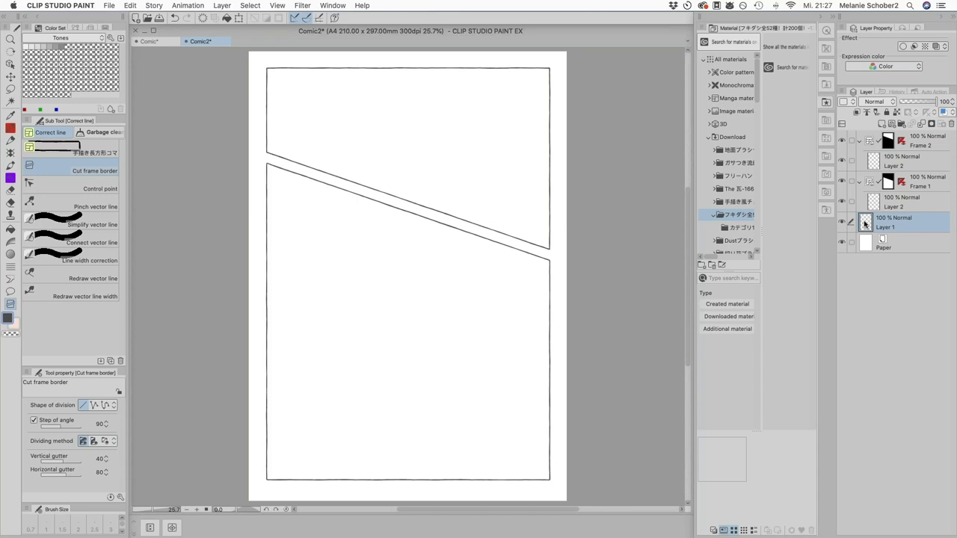
left_click(11, 141)
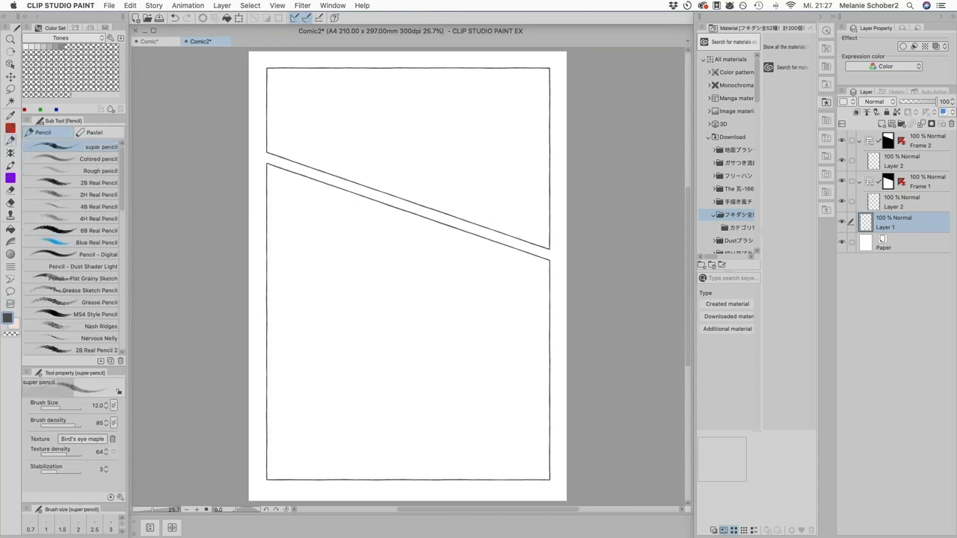
left_click_drag(470, 95, 487, 92)
left_click_drag(424, 125, 418, 133)
mouse_move(410, 80)
left_mouse_down()
mouse_move(422, 131)
mouse_move(345, 105)
mouse_move(381, 144)
mouse_move(351, 165)
mouse_move(401, 168)
left_mouse_up()
left_click_drag(441, 139, 448, 146)
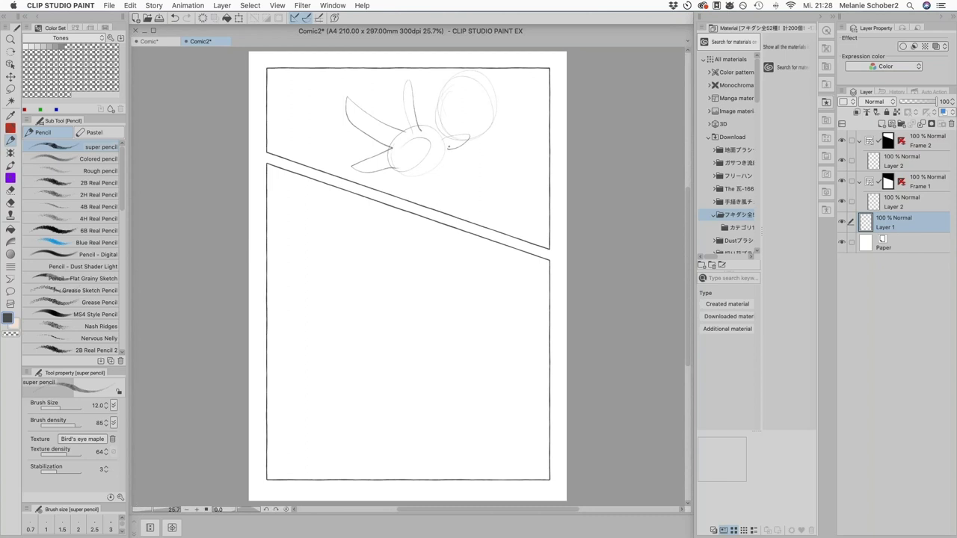
left_click_drag(407, 68, 429, 128)
left_click_drag(446, 73, 438, 132)
mouse_move(525, 120)
left_mouse_down()
mouse_move(521, 148)
mouse_move(528, 118)
left_mouse_up()
left_click_drag(546, 80, 553, 129)
mouse_move(461, 154)
left_mouse_down()
mouse_move(493, 137)
mouse_move(510, 156)
mouse_move(484, 188)
mouse_move(507, 162)
left_mouse_up()
mouse_move(392, 172)
left_mouse_down()
mouse_move(411, 186)
mouse_move(435, 167)
left_mouse_up()
left_click_drag(508, 174, 527, 163)
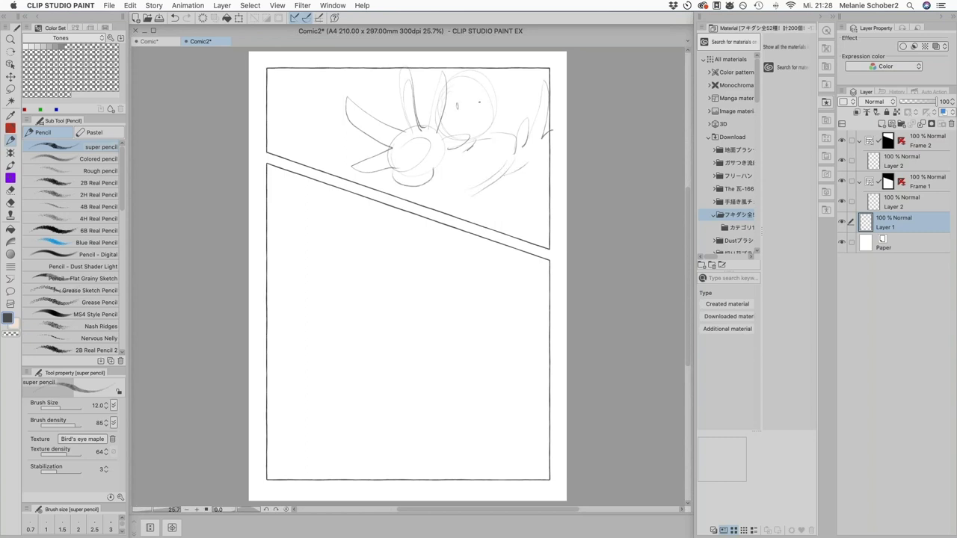
left_click_drag(462, 114, 479, 114)
left_click_drag(505, 157, 471, 187)
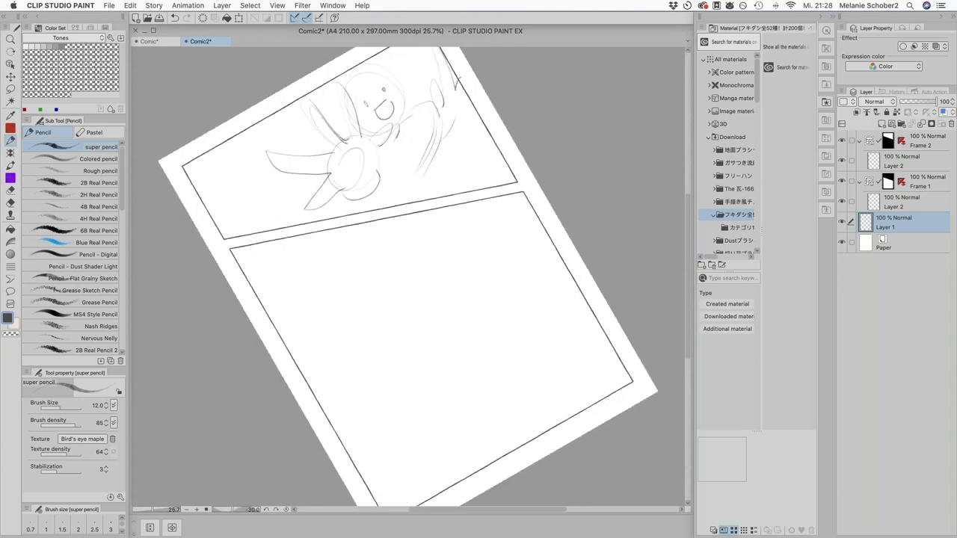
- Add speed lines behind the flying character and a few strokes along its body in the upper panel
left_click_drag(217, 220, 180, 305)
left_click_drag(226, 248, 169, 330)
mouse_move(210, 282)
left_mouse_down()
mouse_move(177, 344)
mouse_move(194, 345)
left_mouse_up()
left_click_drag(226, 299, 200, 344)
left_click_drag(233, 324, 218, 354)
left_click_drag(258, 285, 232, 326)
left_click_drag(260, 296, 225, 359)
left_click_drag(260, 313, 233, 361)
left_click_drag(251, 344, 242, 359)
mouse_move(469, 212)
left_mouse_down()
mouse_move(495, 264)
mouse_move(495, 287)
mouse_move(455, 348)
left_mouse_up()
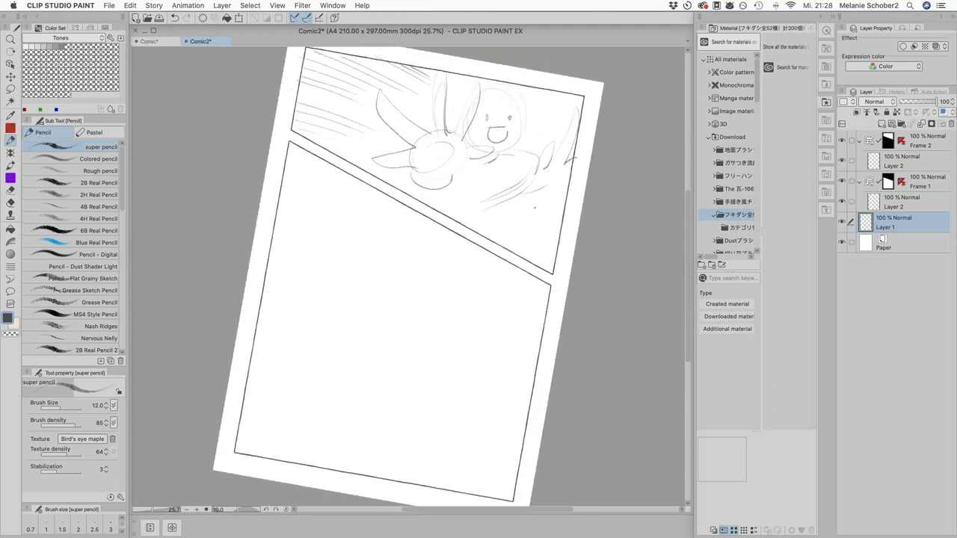
key("super+0")
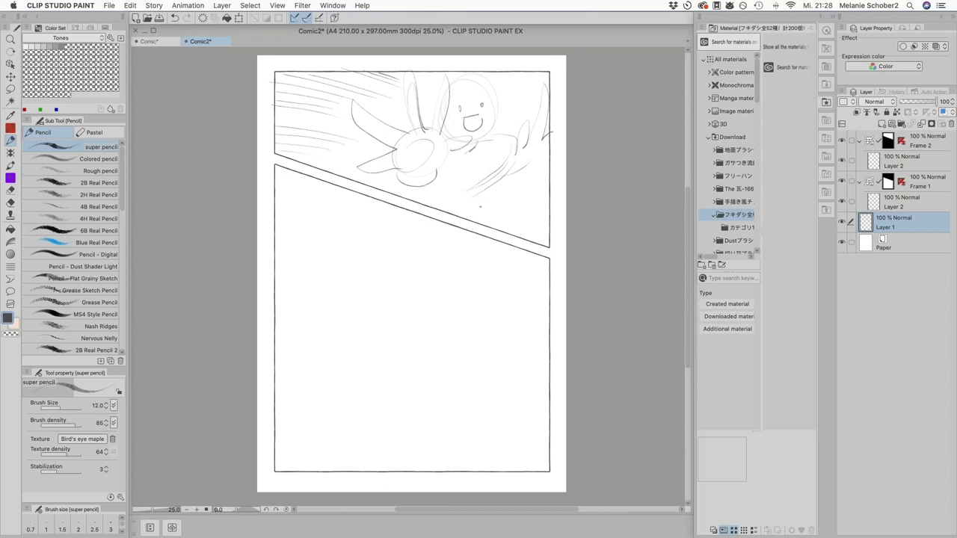
- Undo the pencil sketch and the diagonal panel cut on Comic2, keeping only the single large frame border
left_click(174, 18)
left_click(176, 18)
left_click(176, 18)
left_click(175, 18)
left_click(177, 18)
left_click(177, 19)
left_click(176, 19)
left_click(177, 18)
left_click(177, 19)
left_click(176, 19)
left_click(176, 19)
left_click(177, 18)
left_click(177, 18)
left_click(177, 18)
left_click(177, 19)
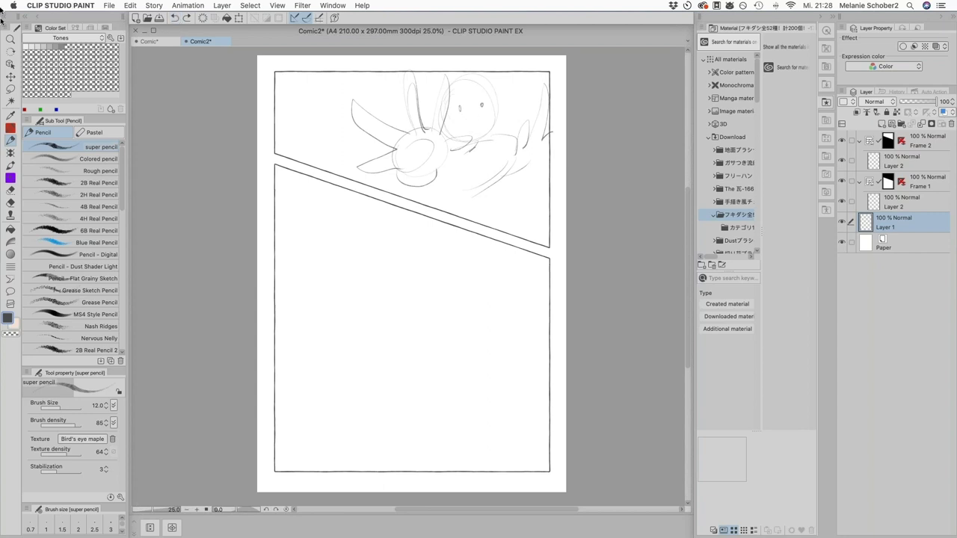
left_click(174, 18)
left_click(175, 18)
left_click(176, 19)
left_click(176, 18)
left_click(176, 18)
left_click(177, 19)
left_click(178, 19)
left_click(177, 20)
left_click(176, 19)
left_click(176, 19)
left_click(177, 18)
left_click(177, 19)
left_click(177, 19)
left_click(177, 19)
left_click(177, 20)
left_click(176, 19)
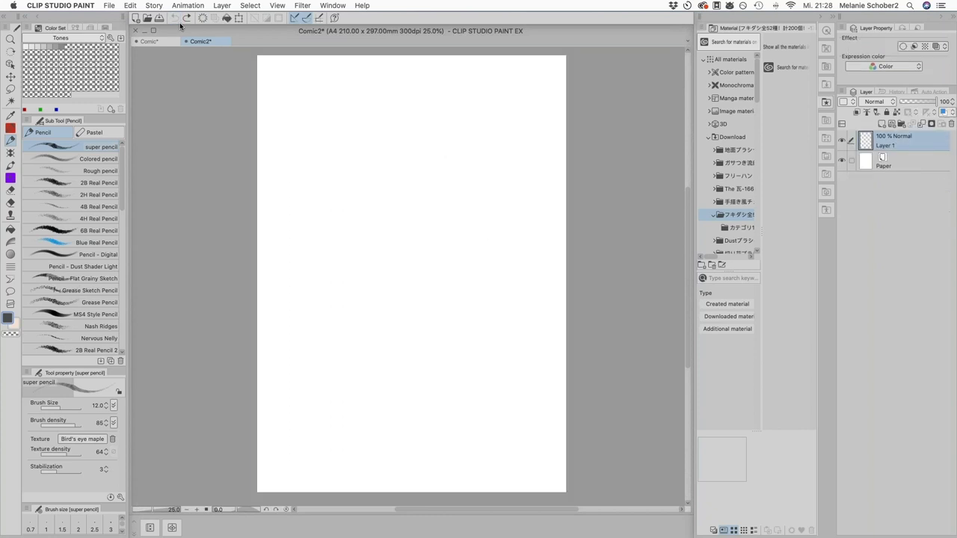
left_click(187, 20)
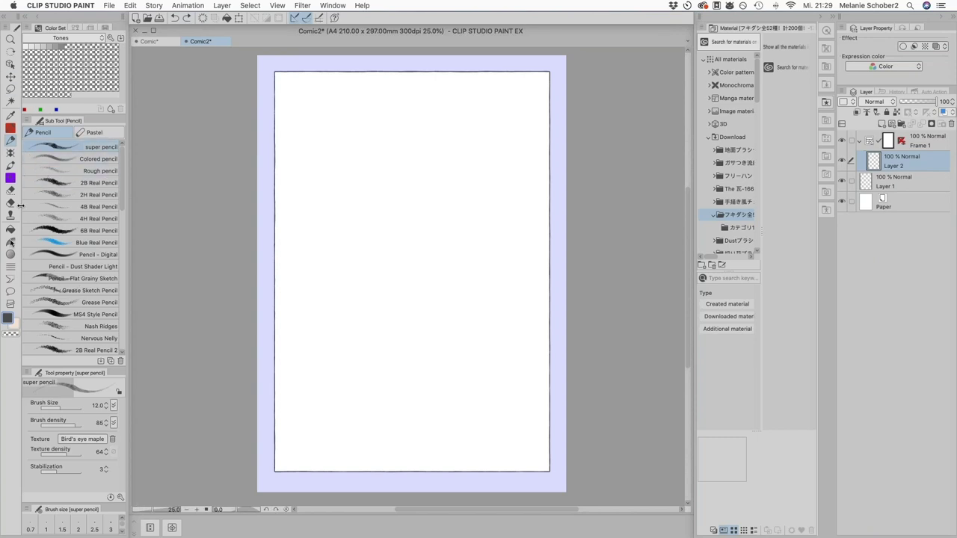
- Cut the large frame border with three horizontal gutters into four full-width rows
left_click(11, 303)
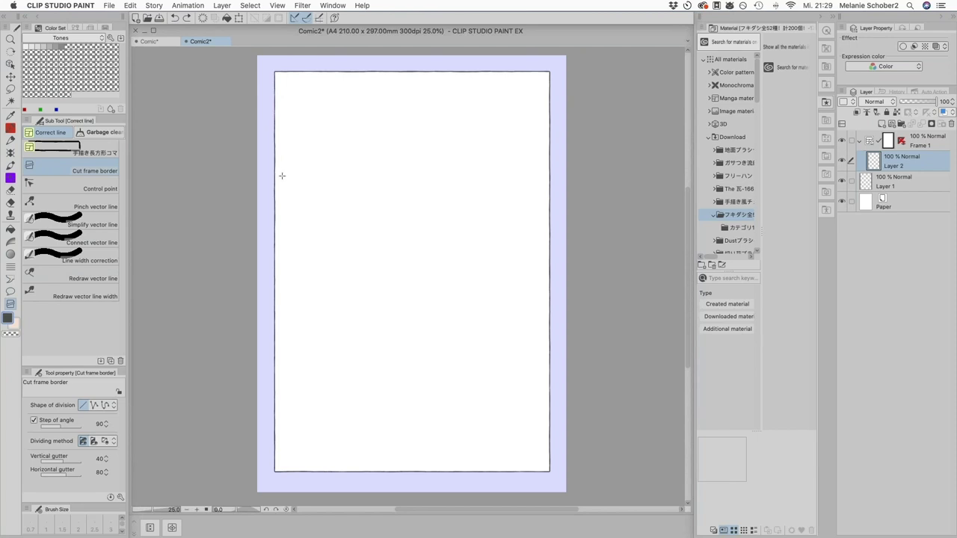
left_click_drag(271, 172, 287, 173)
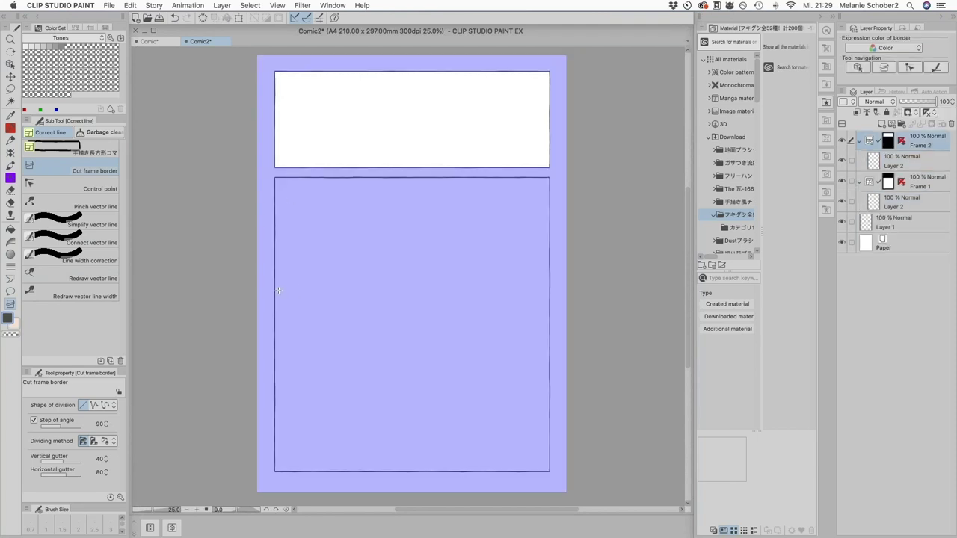
left_click_drag(273, 266, 553, 266)
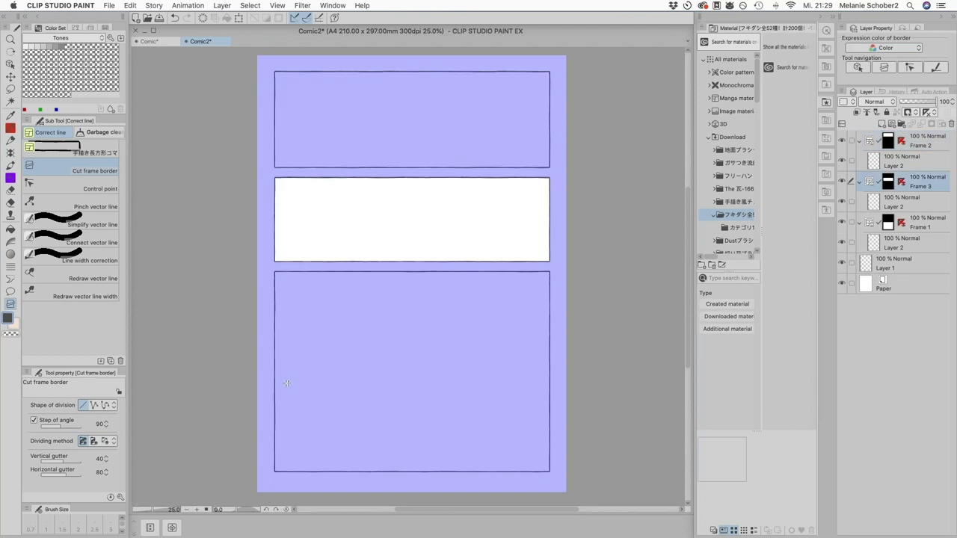
left_click_drag(276, 380, 276, 381)
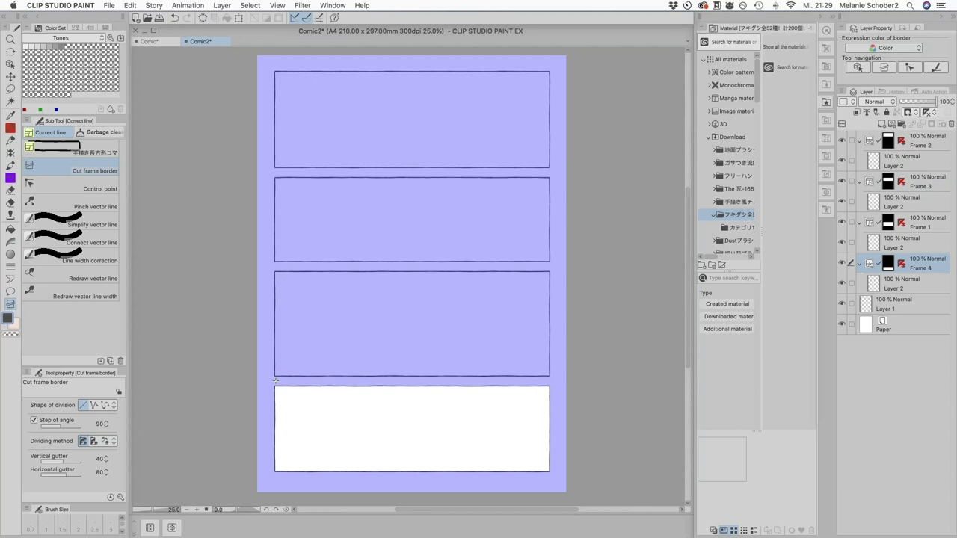
- Divide the top row into a wide and a narrow panel, and the second row into three panels
left_click_drag(461, 81, 464, 84)
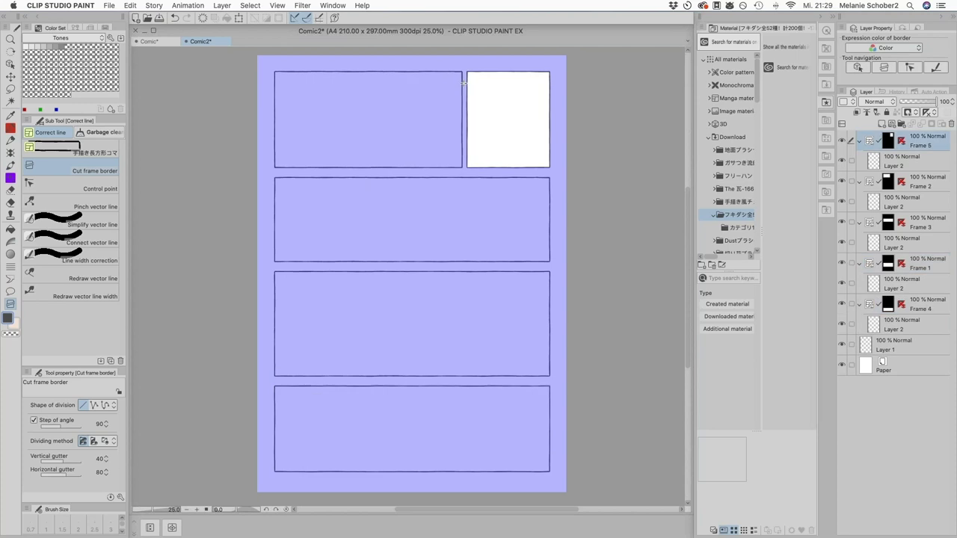
left_click_drag(345, 179, 353, 192)
left_click_drag(420, 181, 421, 209)
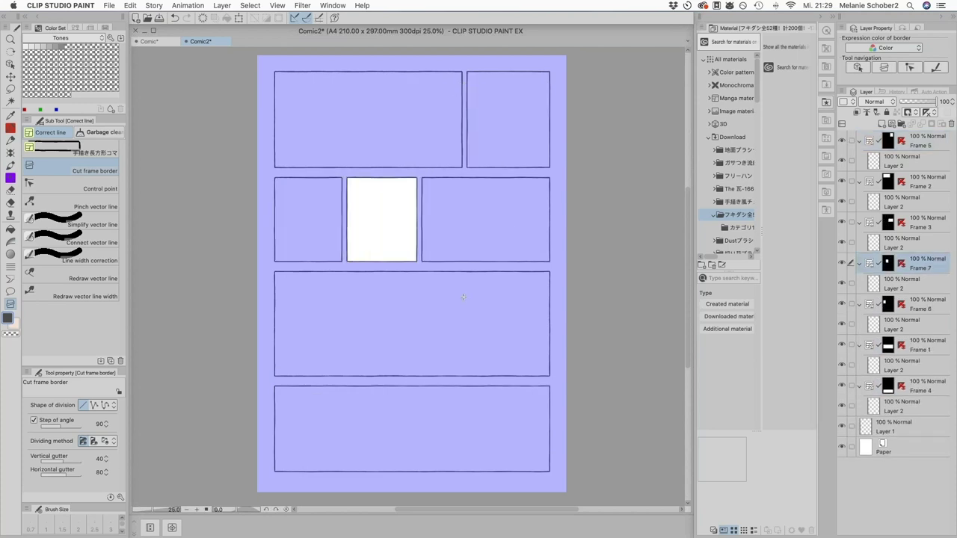
- Split the third row into one tall and two stacked panels, and the bottom row into three columns with the middle one halved horizontally
left_click_drag(374, 274, 423, 310)
left_click_drag(334, 389, 342, 406)
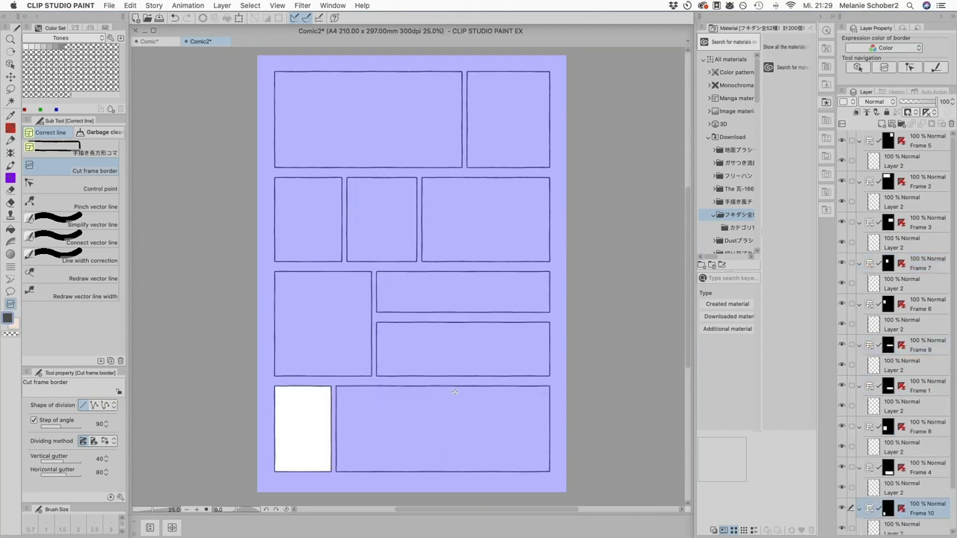
left_click_drag(451, 386, 454, 405)
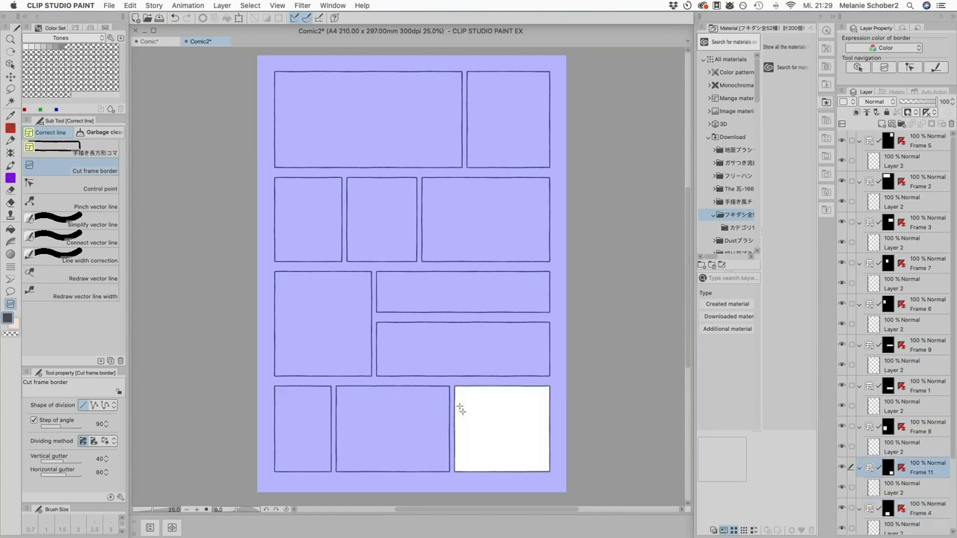
left_click_drag(333, 430, 360, 427)
left_click(360, 426)
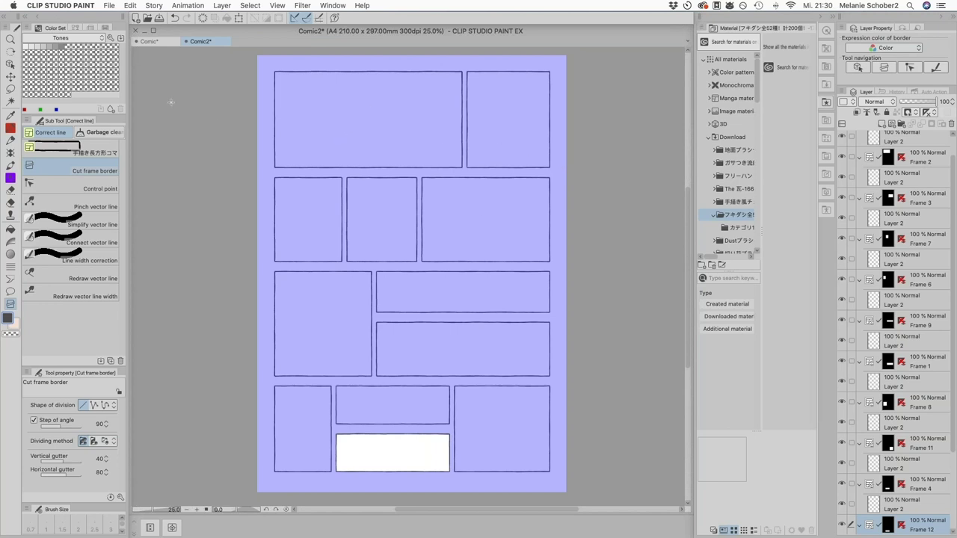
- Close the Comic2 page without saving it
left_click(186, 42)
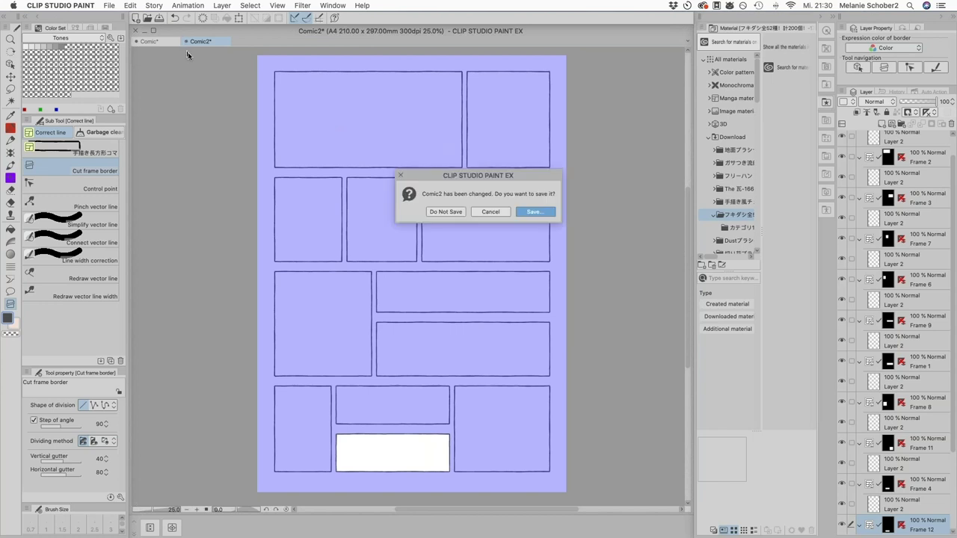
left_click(446, 212)
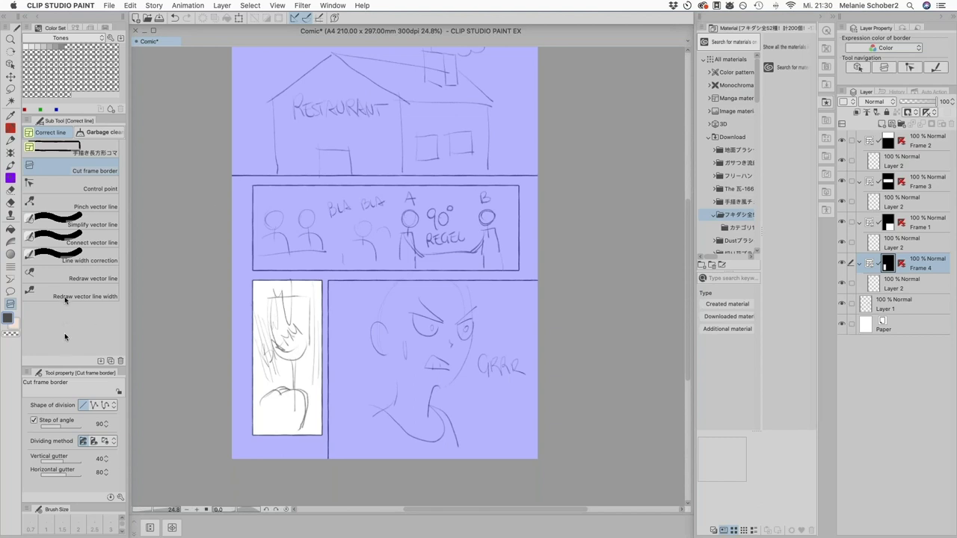
left_click_drag(122, 114, 884, 90)
left_click_drag(636, 174, 113, 115)
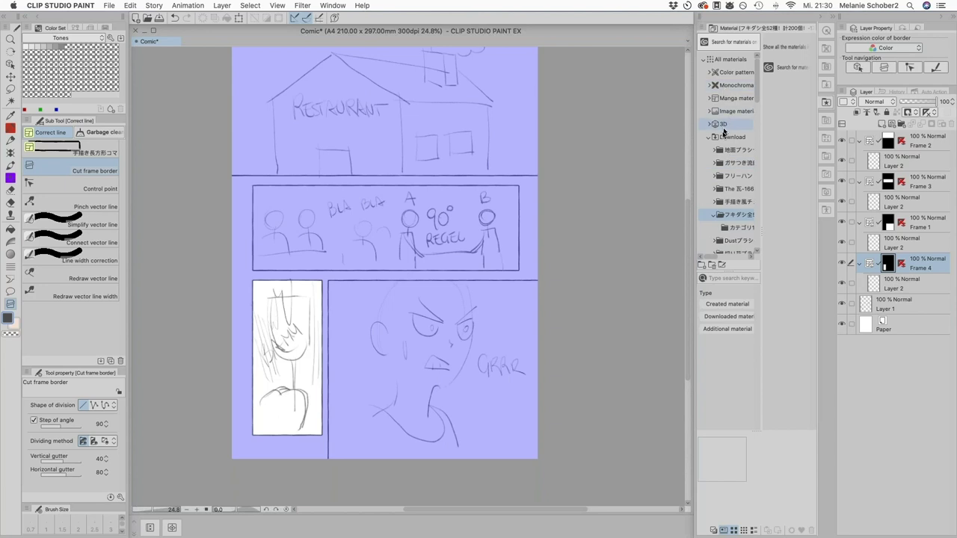
- Browse the image materials and the color pattern textures in the material library
left_click(725, 115)
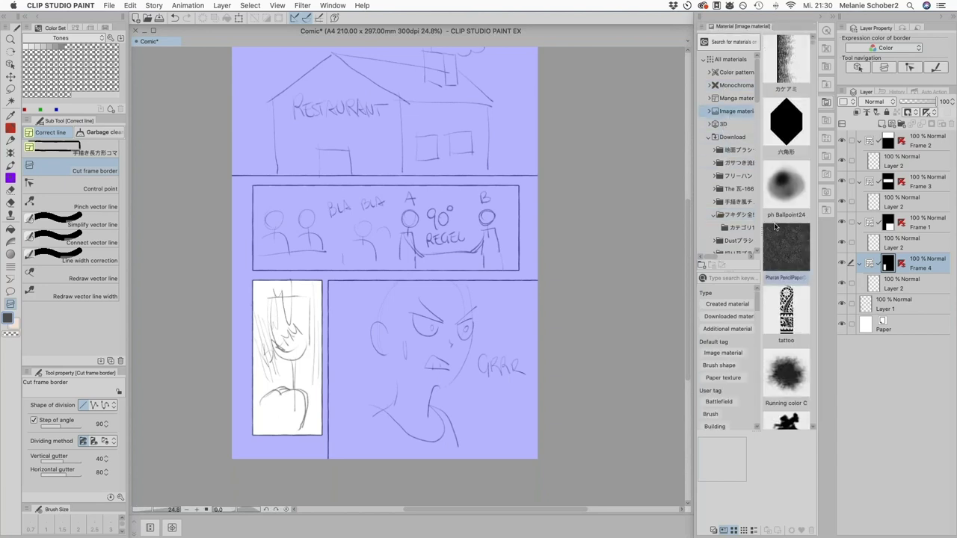
scroll(775, 225, "down", 1)
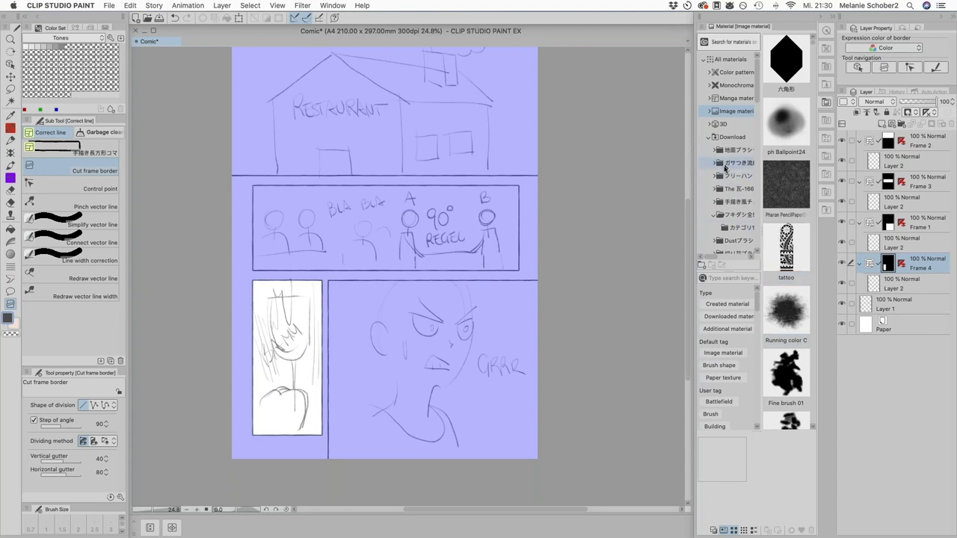
left_click(710, 72)
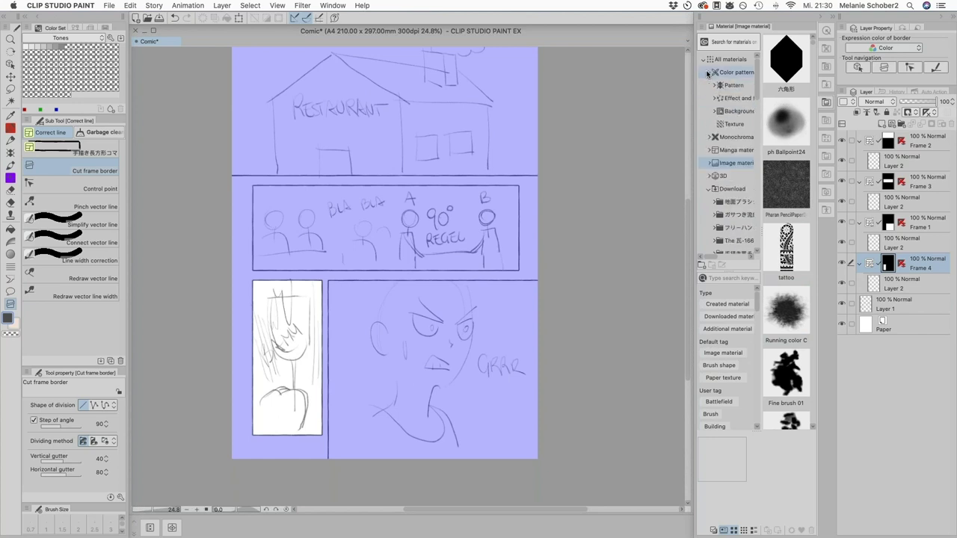
left_click(732, 98)
left_click(721, 125)
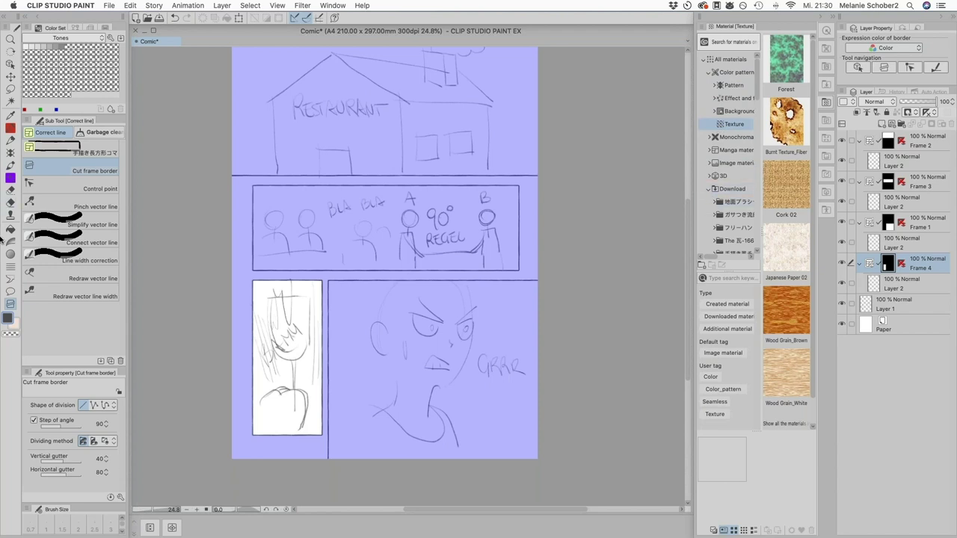
- Switch to Firefox, open the Clip Studio Assets website and look through its new and ranked materials
left_click(7, 233)
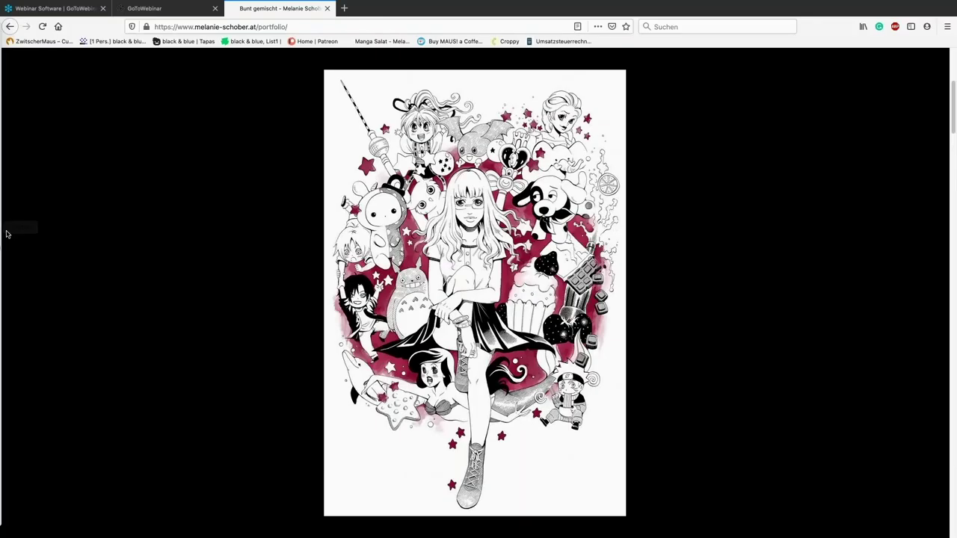
left_click(257, 27)
type("clip-studio.com/")
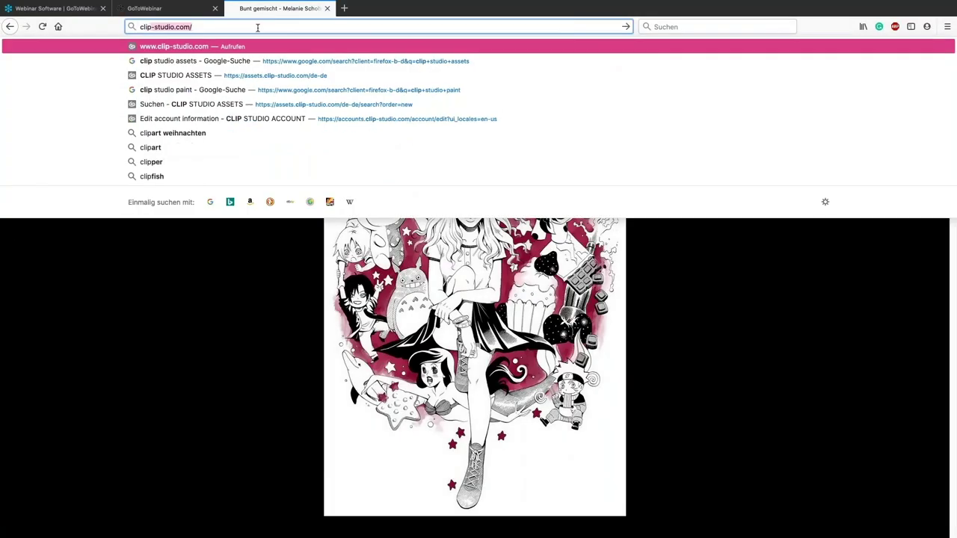
left_click(155, 75)
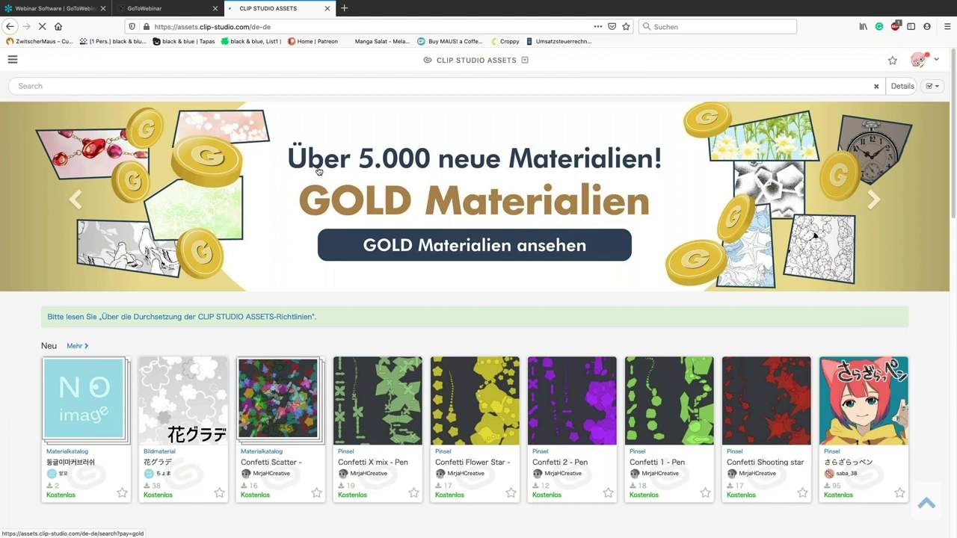
scroll(835, 408, "down", 2)
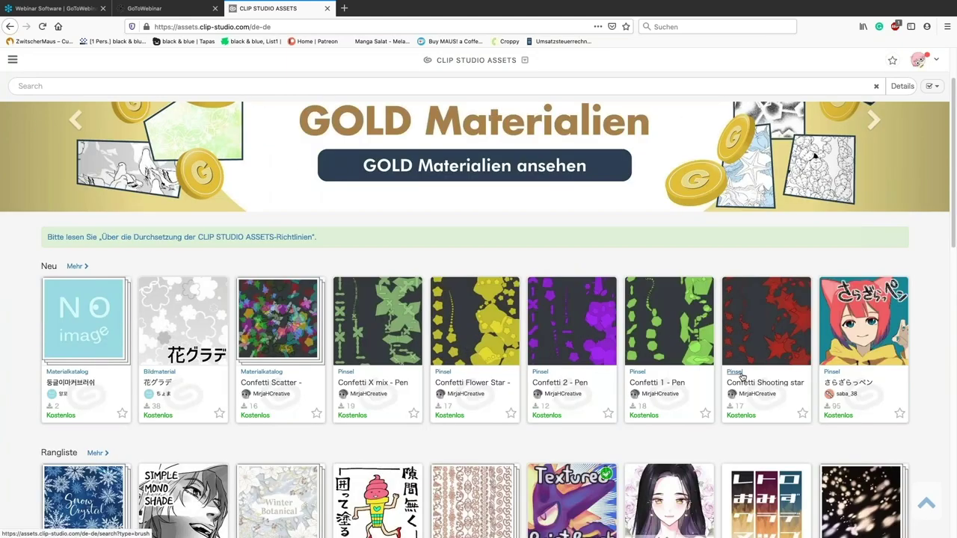
scroll(743, 376, "down", 1)
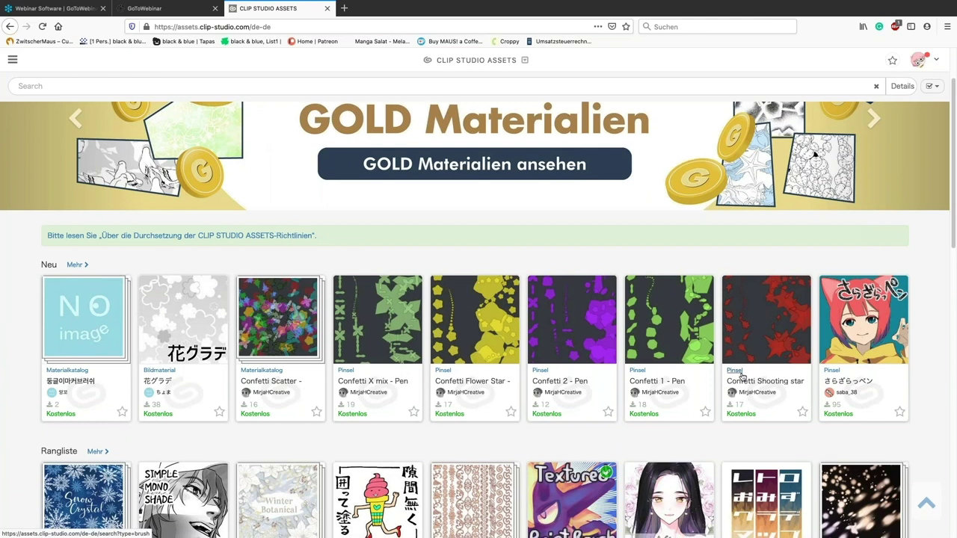
scroll(743, 376, "down", 1)
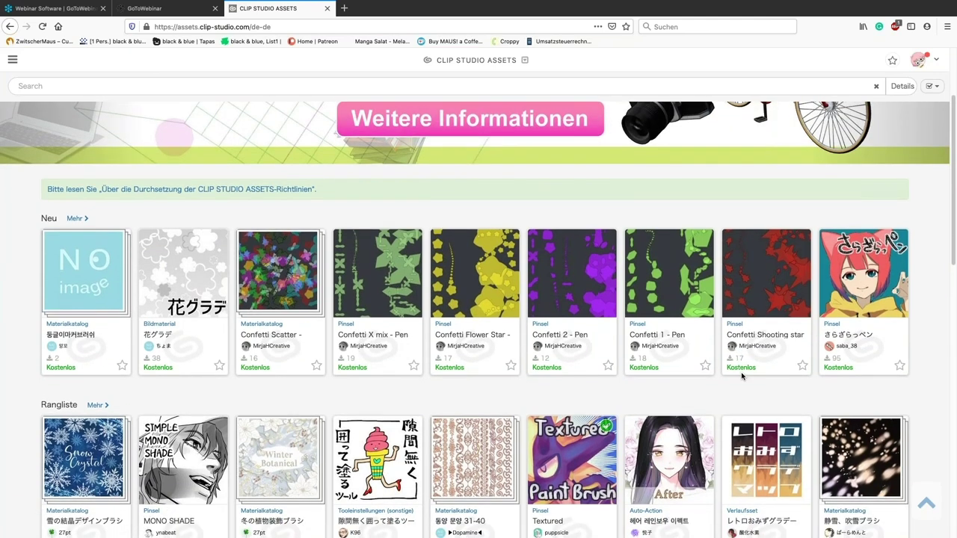
scroll(742, 376, "down", 1)
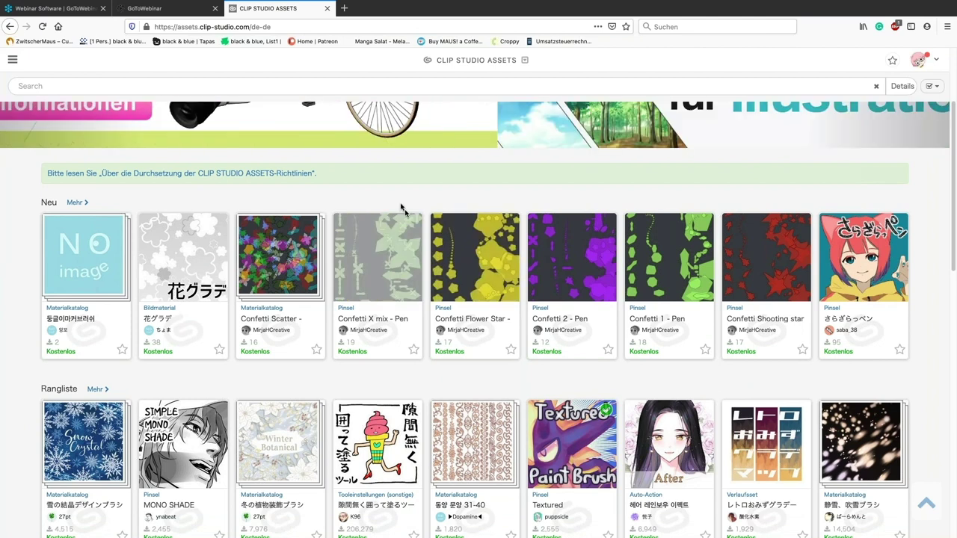
- Return to Clip Studio Paint and create a new blank A4 page at 300 dpi
left_click(3, 173)
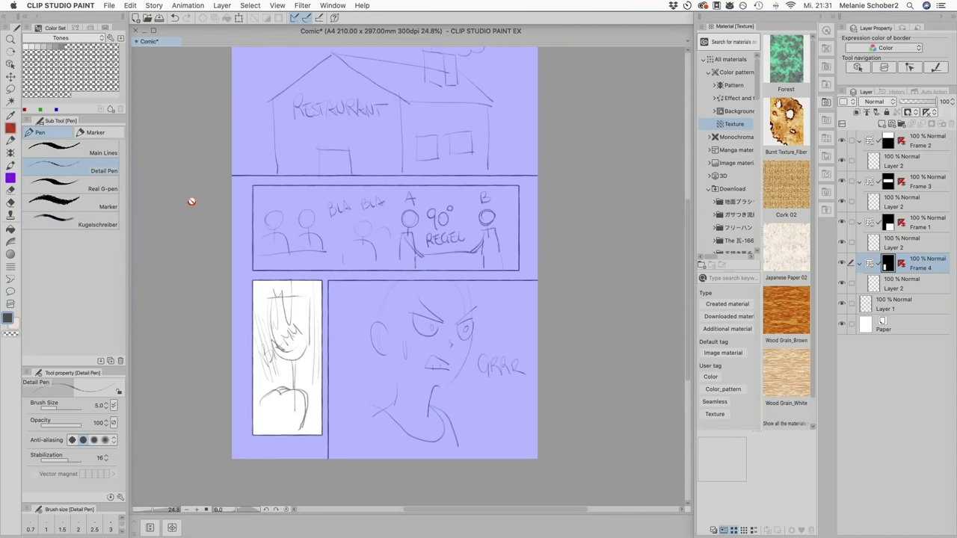
left_click(110, 5)
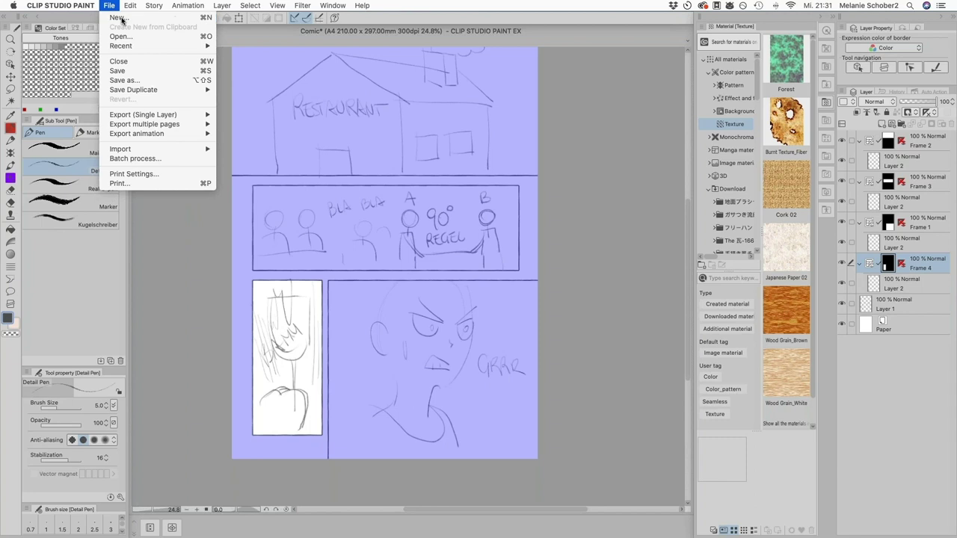
left_click(122, 21)
left_click(657, 45)
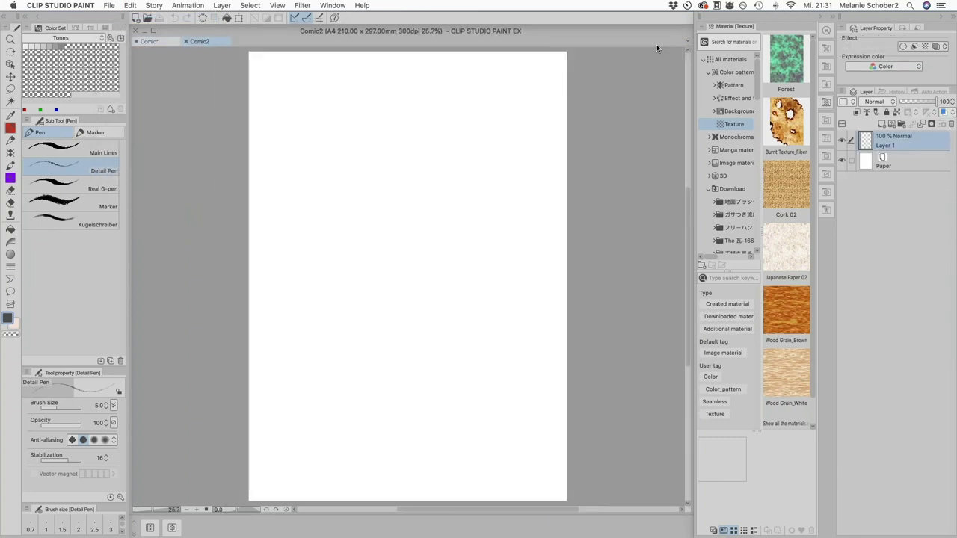
- Draw a long wavy line of varying thickness across the blank page with the Main Lines pen
left_click(86, 189)
left_click(88, 152)
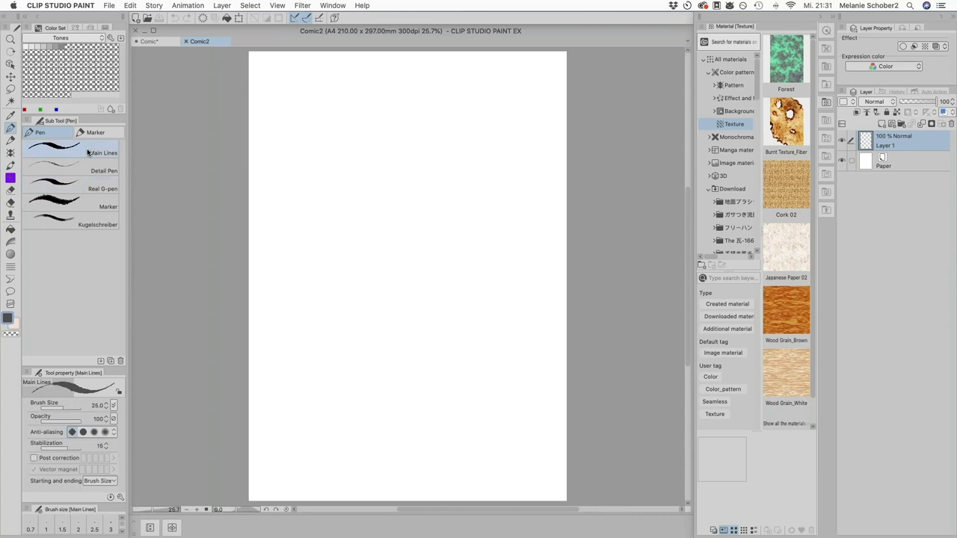
scroll(433, 270, "up", 2)
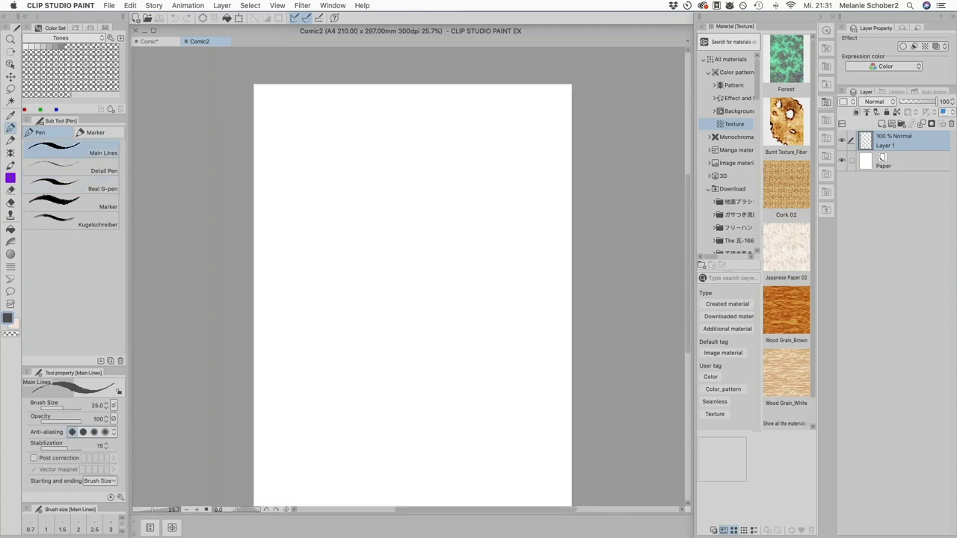
scroll(382, 193, "up", 3)
mouse_move(237, 250)
left_mouse_down()
mouse_move(255, 206)
mouse_move(281, 228)
mouse_move(297, 263)
mouse_move(336, 246)
mouse_move(357, 298)
mouse_move(346, 144)
mouse_move(416, 196)
mouse_move(439, 104)
mouse_move(532, 129)
mouse_move(562, 87)
left_mouse_up()
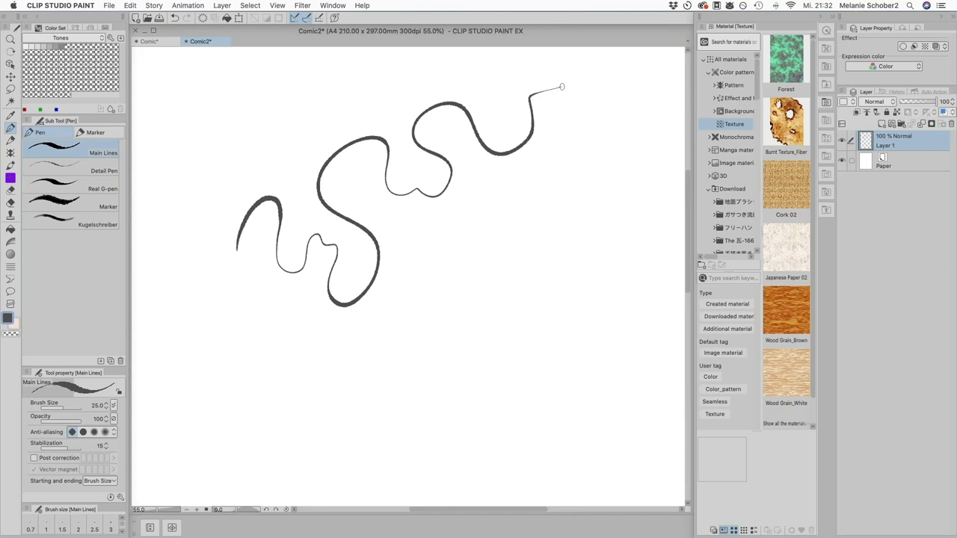
- Hatch a patch of fine strokes above the wavy line with the Detail Pen and scribble a solid dark patch below it with the Marker
left_click(97, 171)
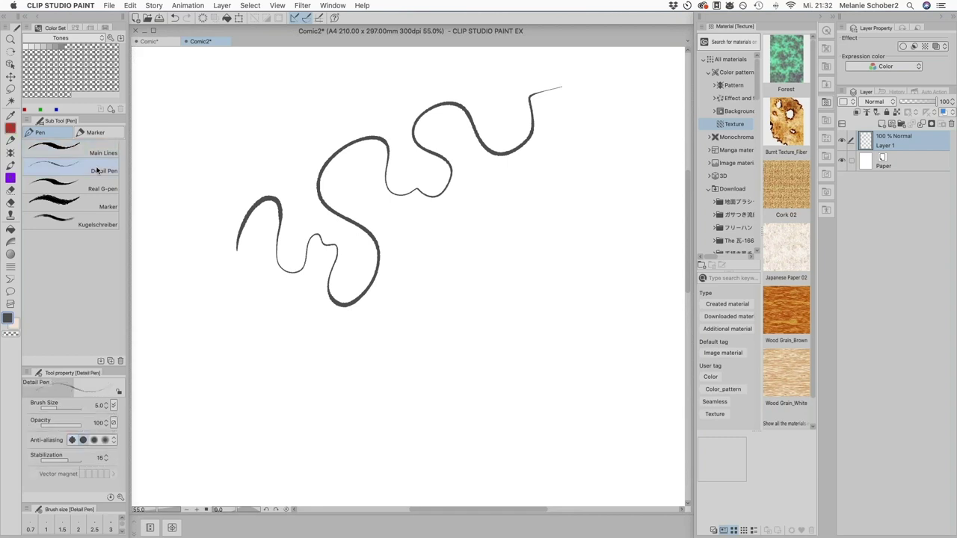
mouse_move(228, 125)
left_mouse_down()
mouse_move(219, 181)
mouse_move(230, 178)
left_mouse_up()
mouse_move(251, 119)
left_mouse_down()
mouse_move(237, 170)
mouse_move(263, 123)
mouse_move(253, 154)
mouse_move(272, 130)
mouse_move(254, 179)
mouse_move(278, 128)
mouse_move(258, 175)
left_mouse_up()
left_click_drag(281, 127, 264, 173)
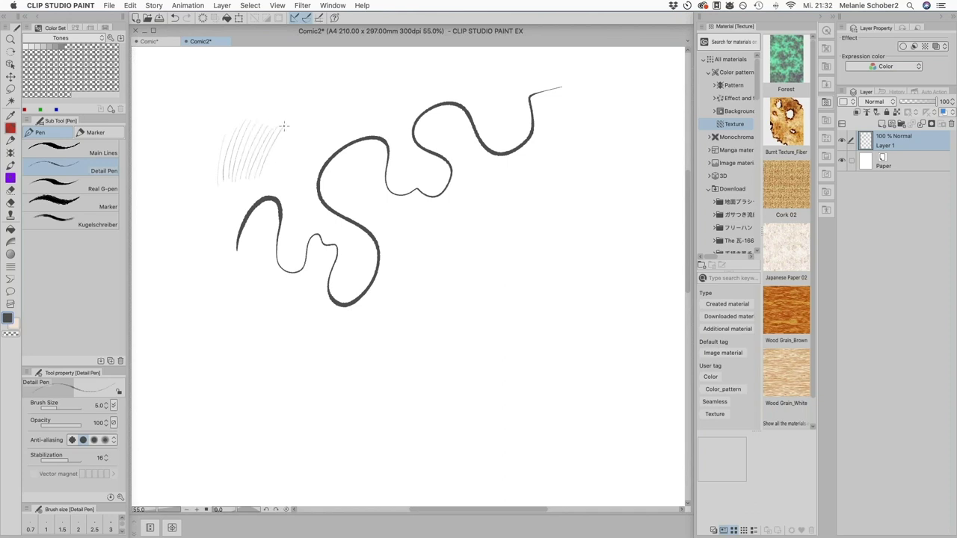
left_click(96, 203)
mouse_move(224, 288)
left_mouse_down()
mouse_move(246, 355)
mouse_move(237, 351)
mouse_move(235, 296)
mouse_move(259, 342)
mouse_move(309, 351)
mouse_move(345, 385)
left_mouse_up()
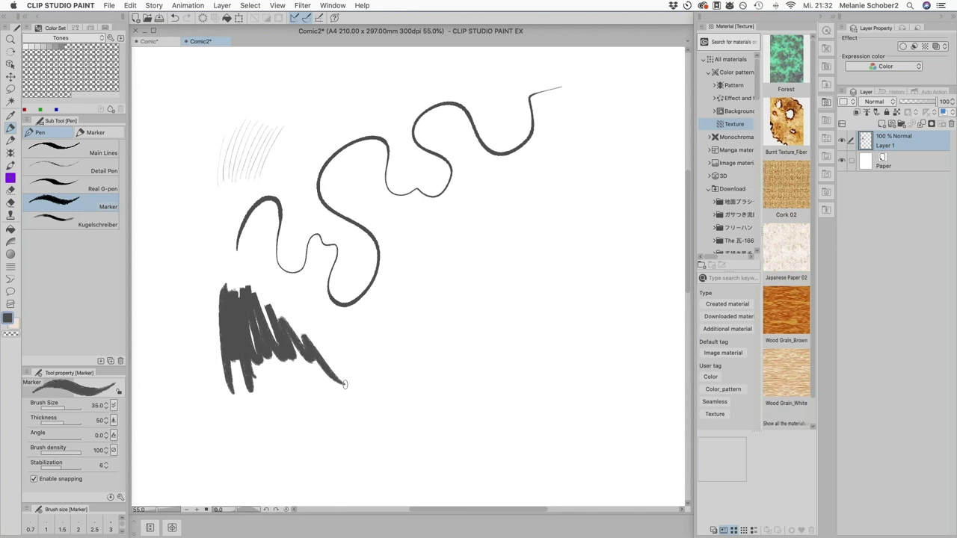
- Paint a large looping cluster of dense texture beside the pen samples with a Hatching decoration brush
left_click(9, 155)
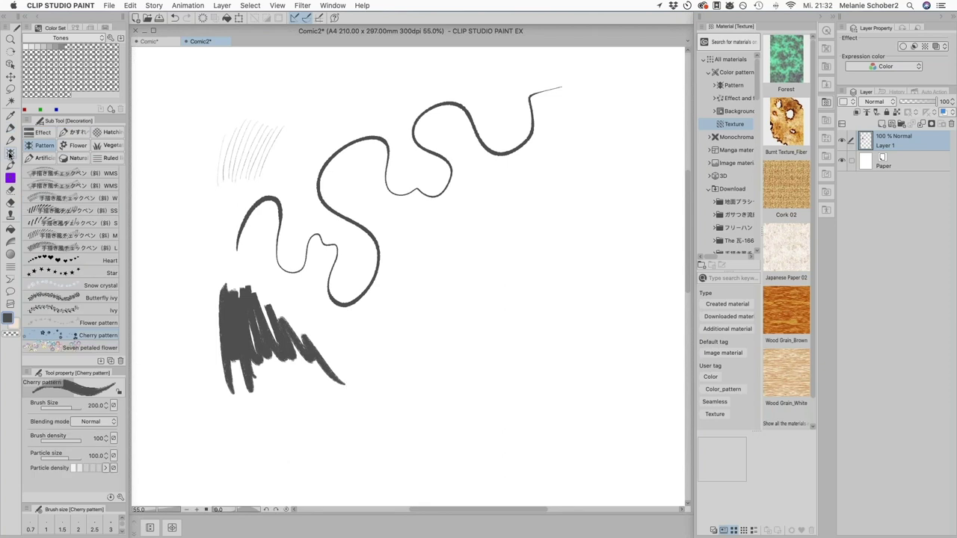
left_click(111, 132)
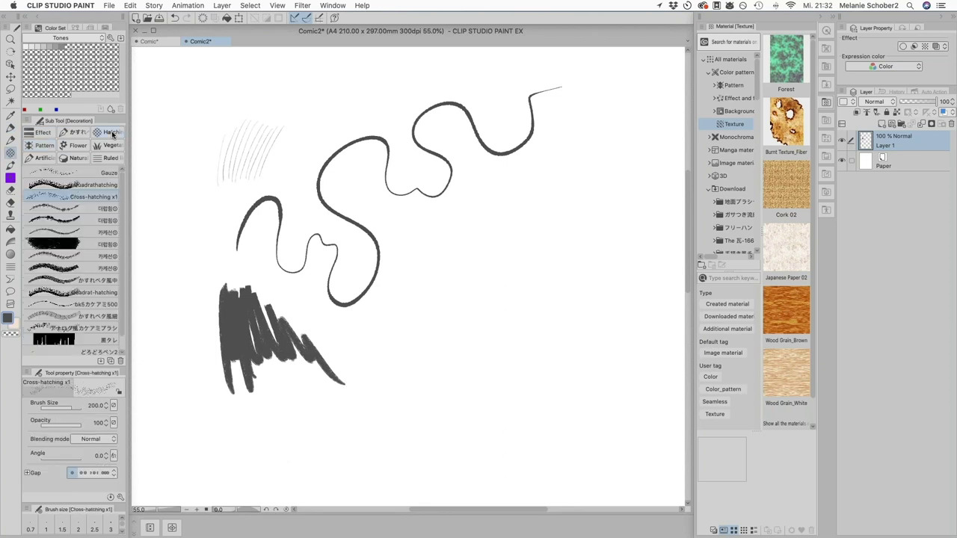
left_click(74, 220)
mouse_move(410, 296)
left_mouse_down()
mouse_move(457, 276)
mouse_move(519, 292)
mouse_move(524, 342)
mouse_move(465, 343)
mouse_move(465, 231)
mouse_move(525, 231)
mouse_move(570, 247)
mouse_move(571, 310)
mouse_move(536, 191)
mouse_move(610, 174)
mouse_move(587, 233)
mouse_move(528, 180)
mouse_move(480, 180)
mouse_move(525, 167)
mouse_move(500, 192)
mouse_move(536, 196)
mouse_move(483, 181)
mouse_move(459, 139)
mouse_move(483, 137)
mouse_move(463, 153)
mouse_move(462, 169)
mouse_move(394, 211)
mouse_move(426, 186)
mouse_move(444, 242)
mouse_move(391, 240)
mouse_move(406, 263)
mouse_move(389, 293)
mouse_move(340, 320)
mouse_move(383, 340)
mouse_move(410, 329)
mouse_move(419, 413)
left_mouse_up()
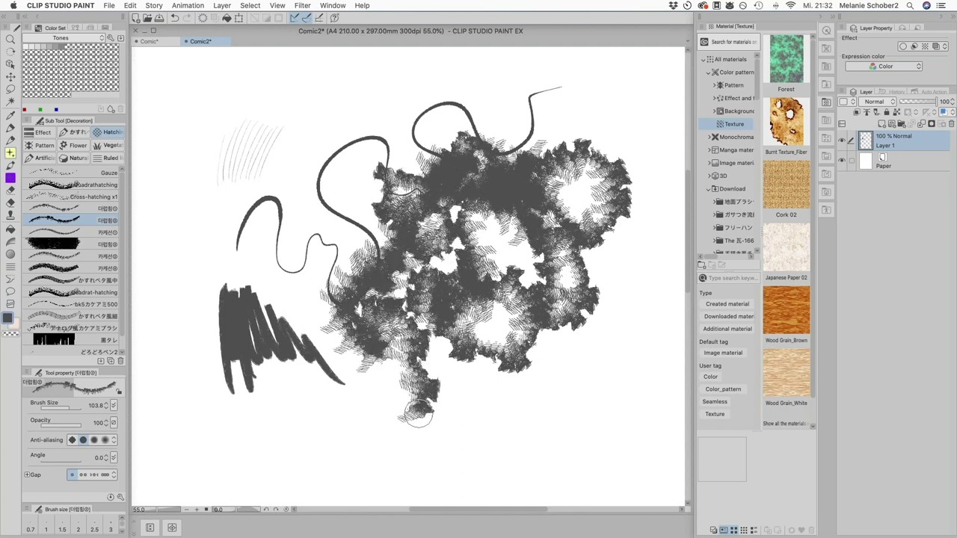
left_click_drag(418, 413, 425, 412)
- Try the bk5カケアミ500 hatching brush in a short stroke and paint a zigzag of hatch blocks with the かすれベタ風中 brush
left_click(75, 304)
mouse_move(213, 197)
left_mouse_down()
mouse_move(216, 233)
mouse_move(216, 224)
left_mouse_up()
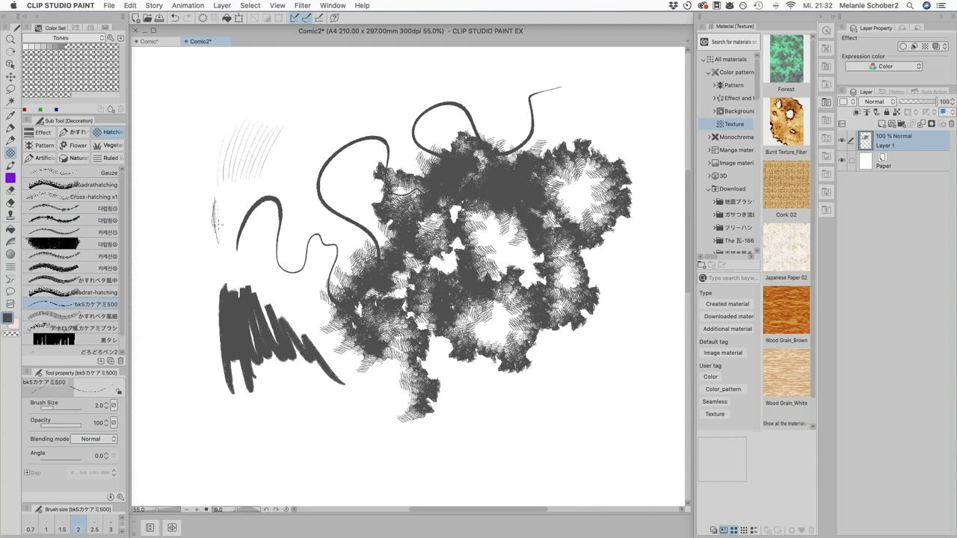
scroll(266, 210, "up", 1)
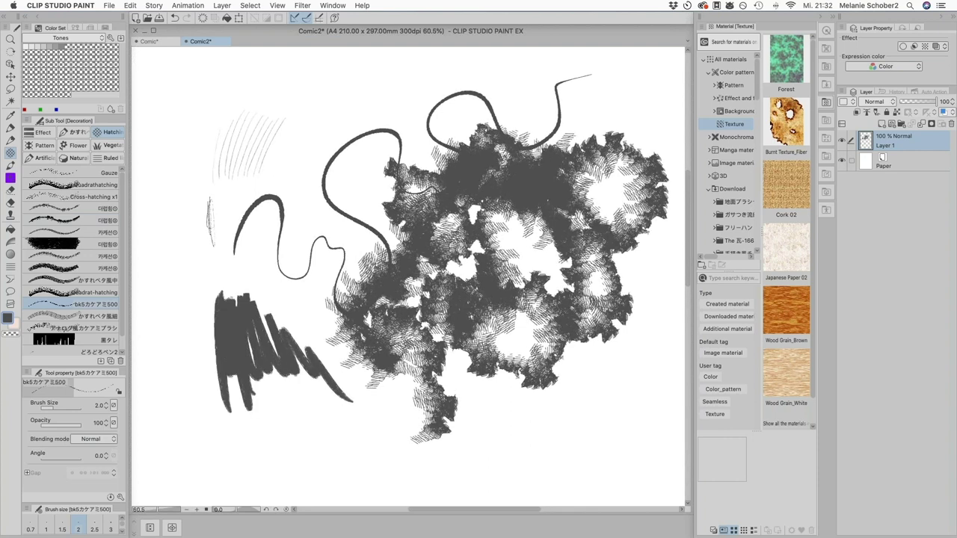
scroll(322, 239, "up", 2)
scroll(322, 240, "down", 2)
scroll(323, 239, "up", 1)
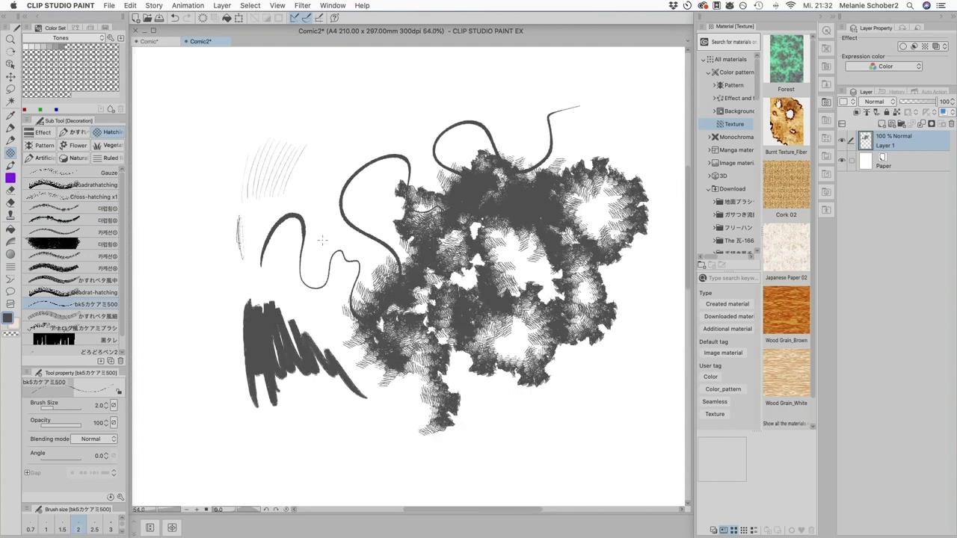
left_click(75, 280)
mouse_move(229, 252)
left_mouse_down()
mouse_move(232, 277)
mouse_move(203, 249)
mouse_move(185, 181)
mouse_move(218, 186)
mouse_move(242, 170)
mouse_move(260, 208)
mouse_move(280, 181)
mouse_move(340, 232)
left_mouse_up()
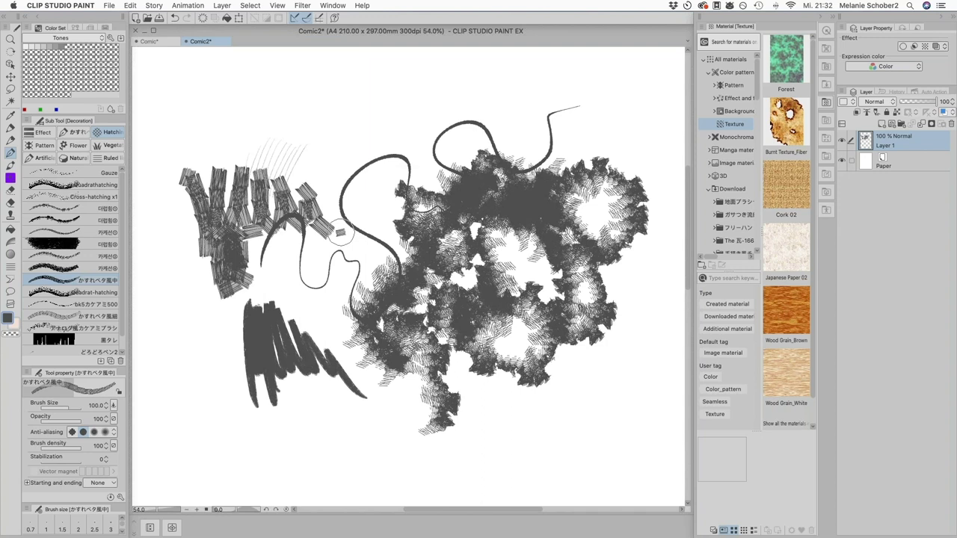
- Keep the Comic2 page open and clear all brush samples from Layer 1
left_click(187, 42)
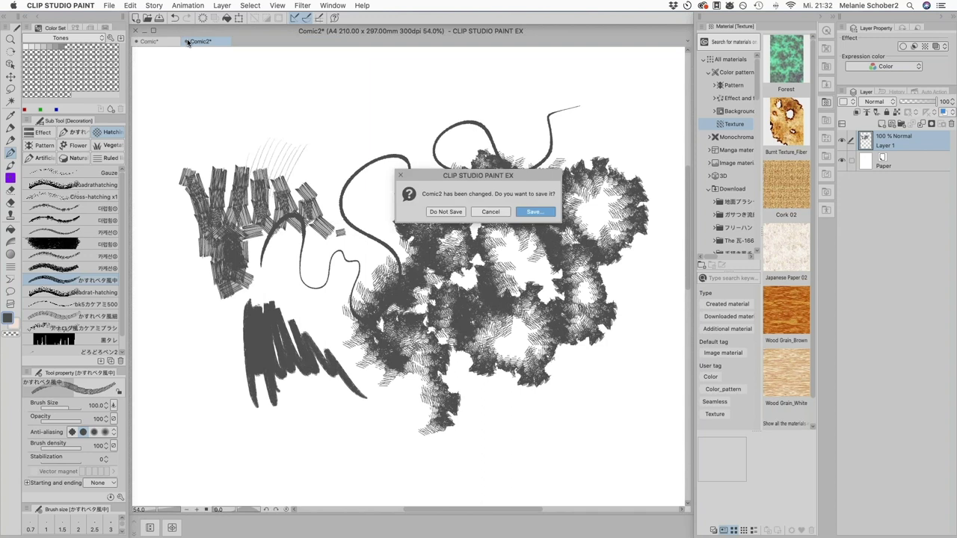
left_click(492, 211)
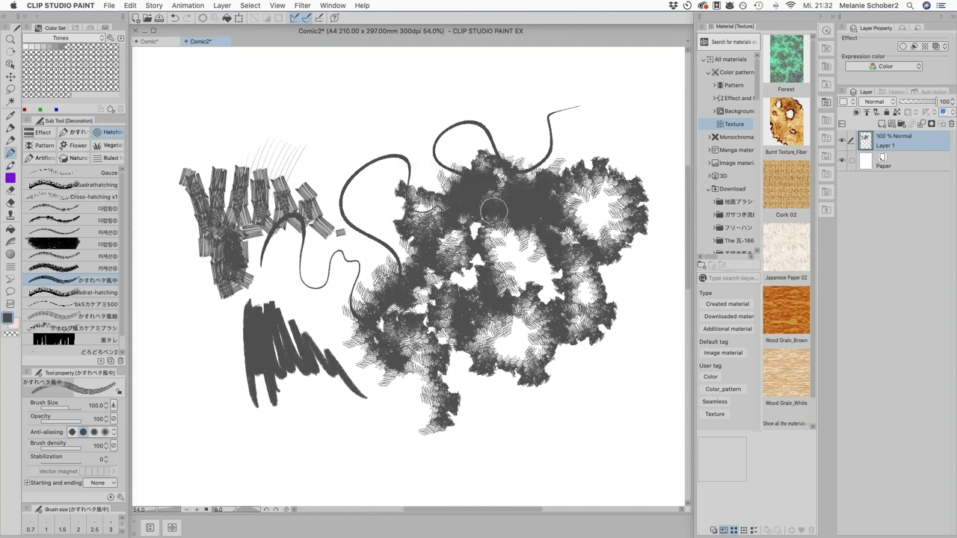
left_click(202, 18)
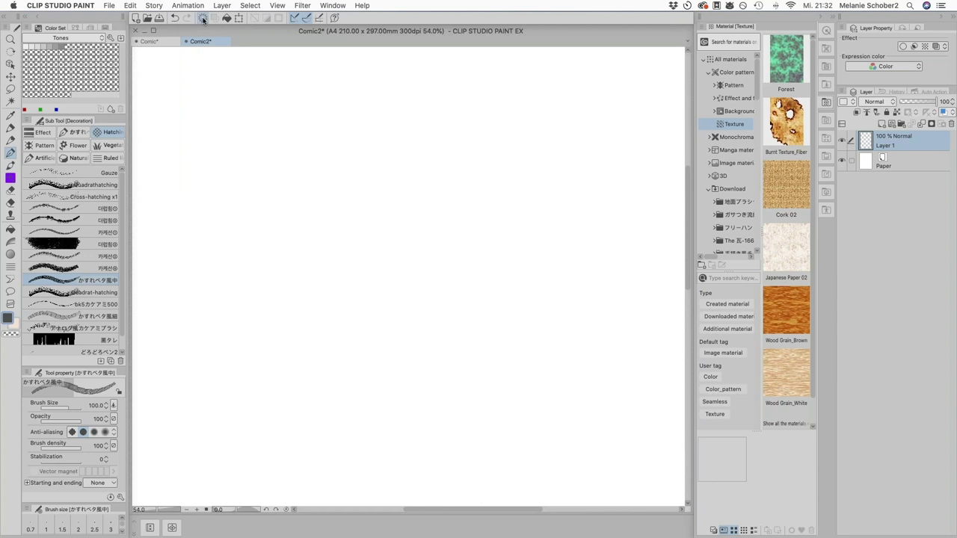
left_click(109, 7)
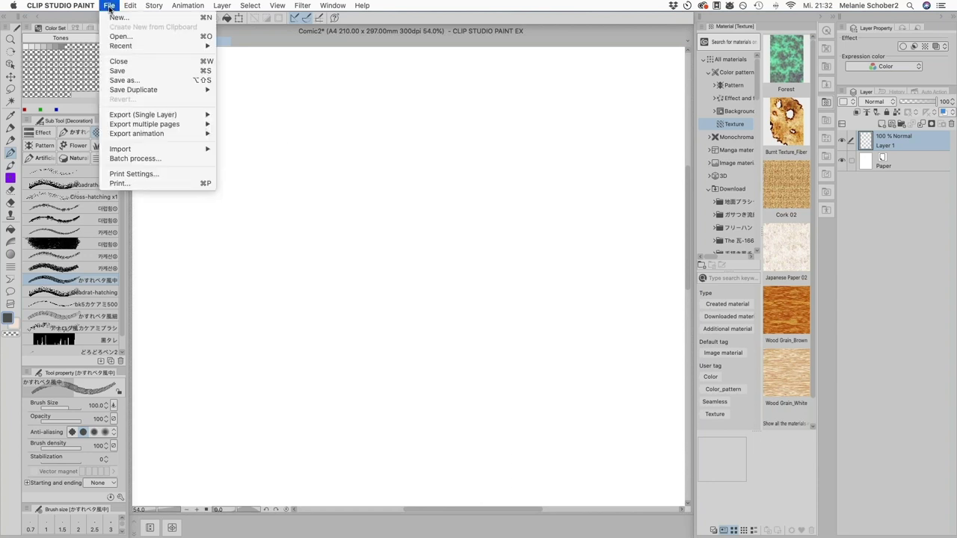
left_click(122, 36)
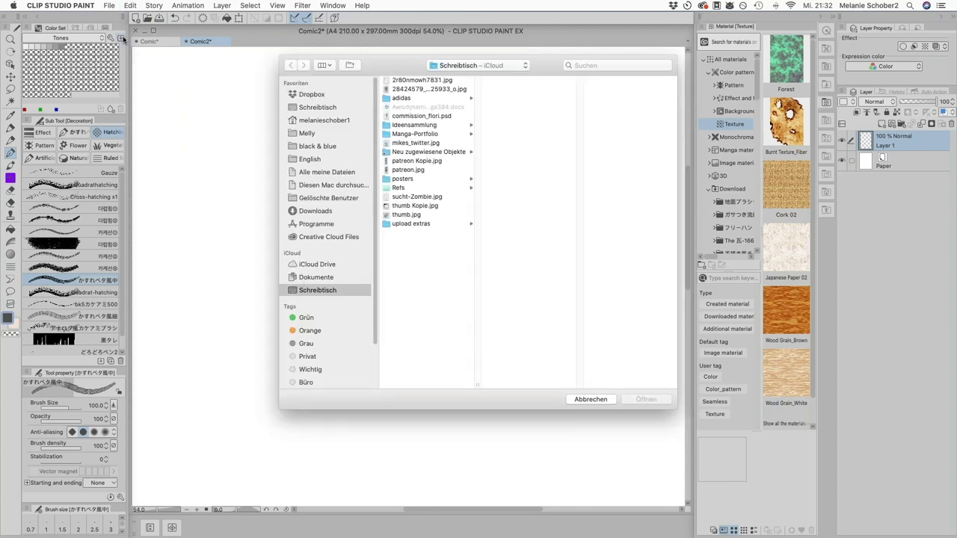
left_click(332, 107)
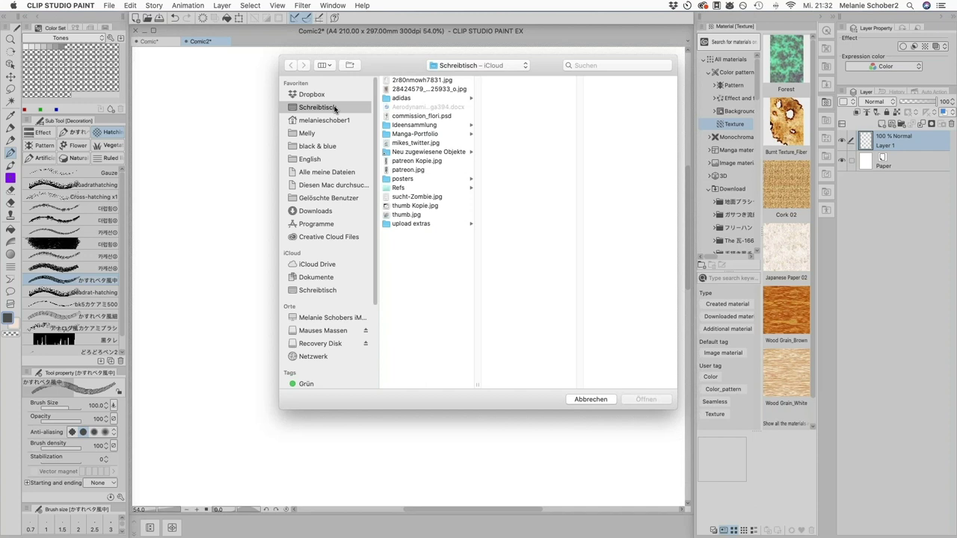
left_click(592, 399)
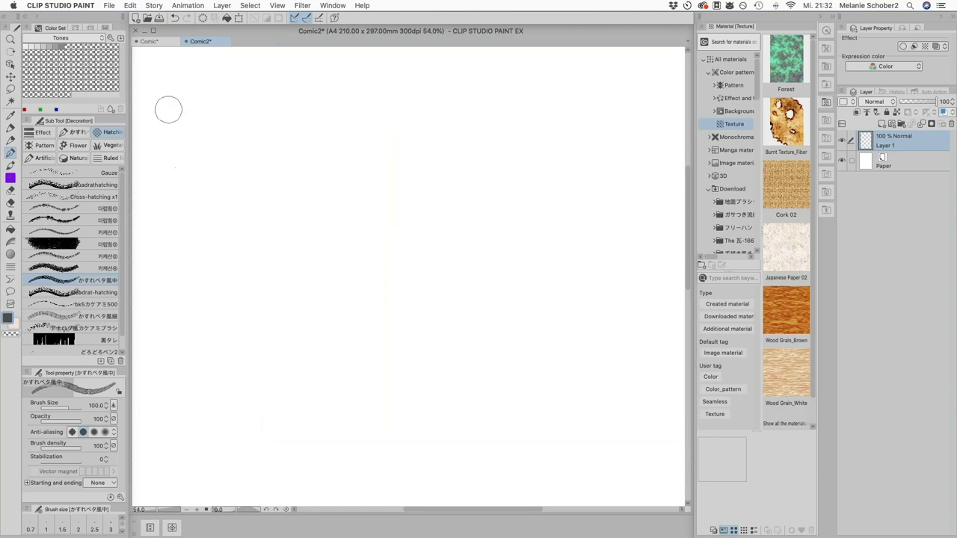
- Switch to SketchUp and bring the gogos_zimmer.skp room model into view
mouse_move(2, 120)
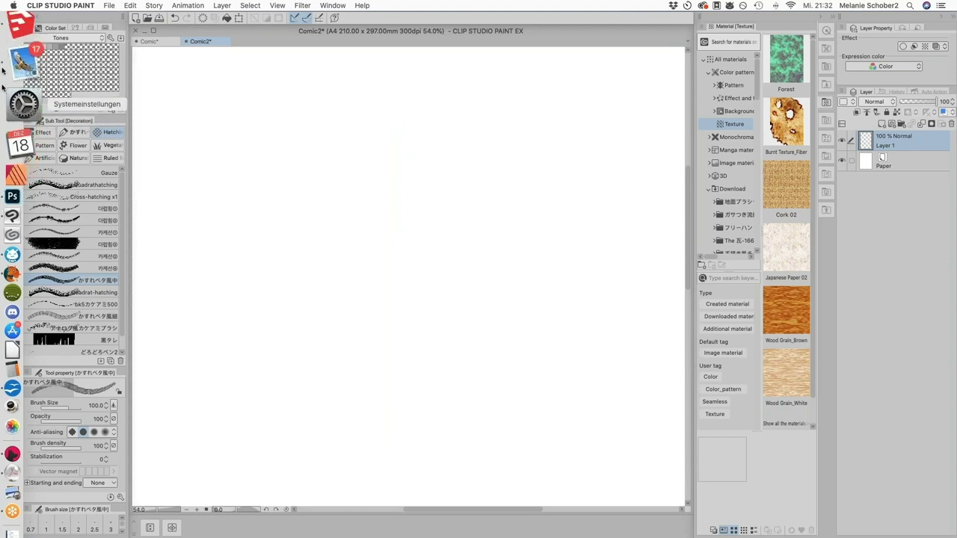
left_click(5, 62)
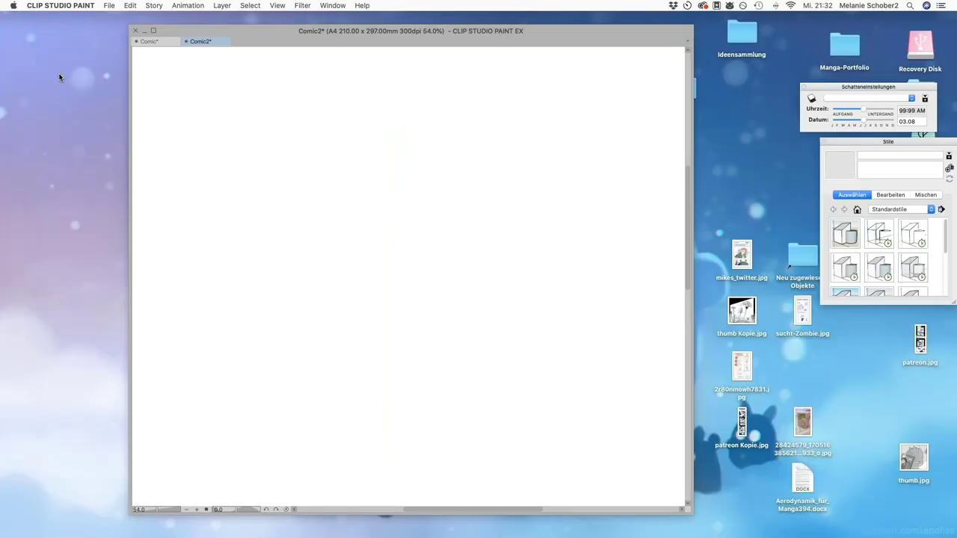
mouse_move(1, 112)
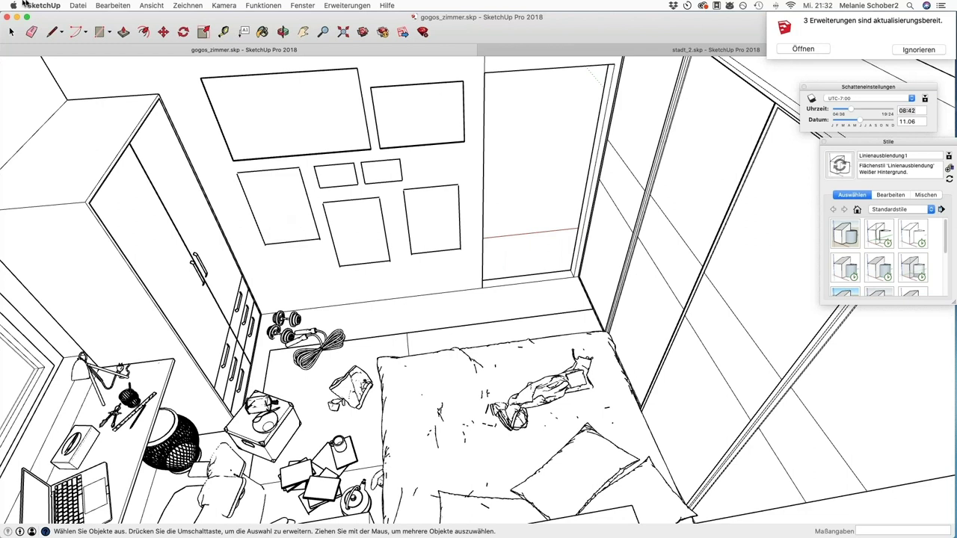
- Export the current room view as the JPEG image gogos_zimmer.jpg to the Schreibtisch folder and return to Clip Studio Paint
left_click(79, 6)
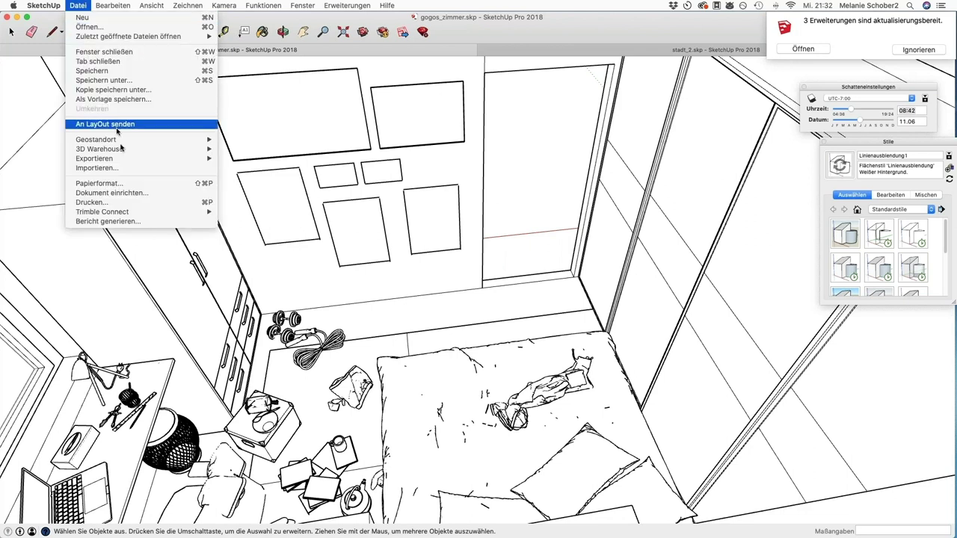
mouse_move(124, 159)
left_click(246, 168)
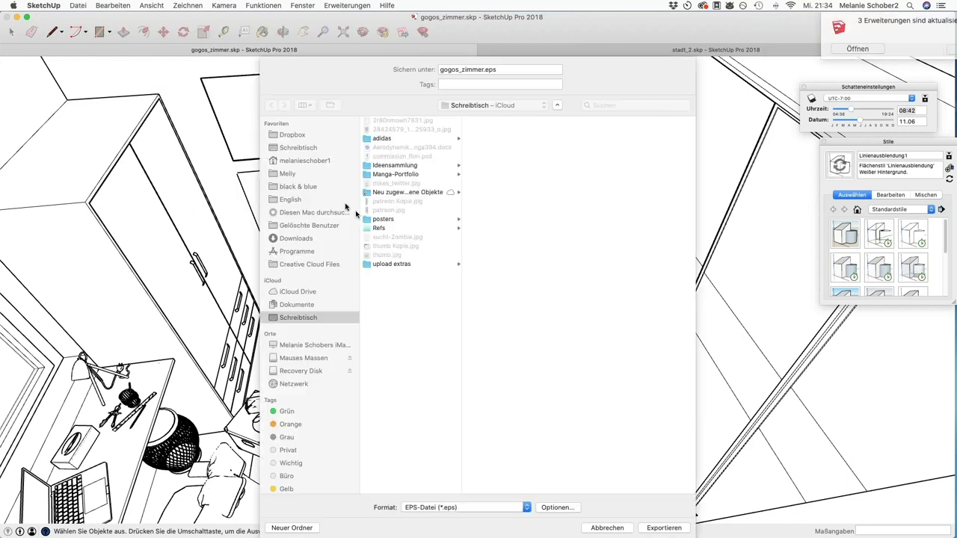
left_click(299, 149)
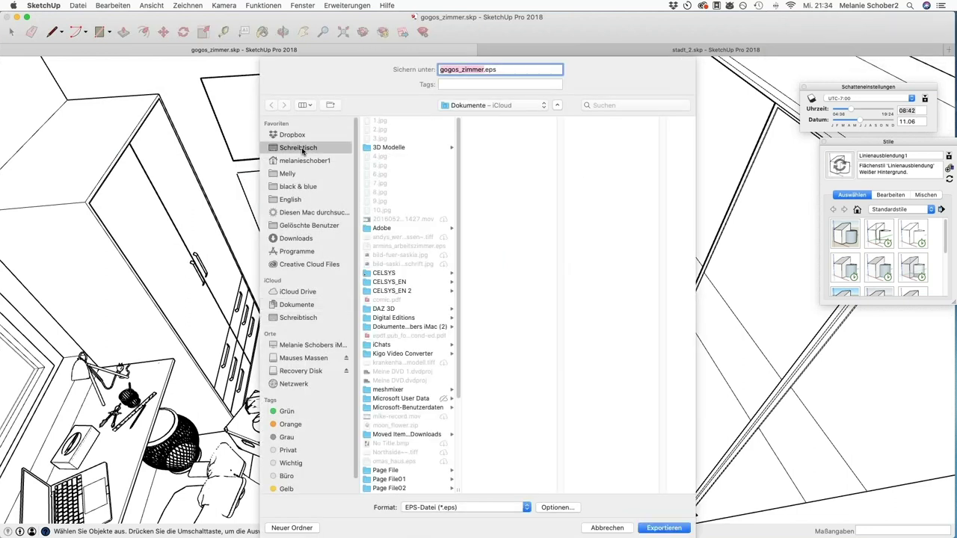
left_click(463, 508)
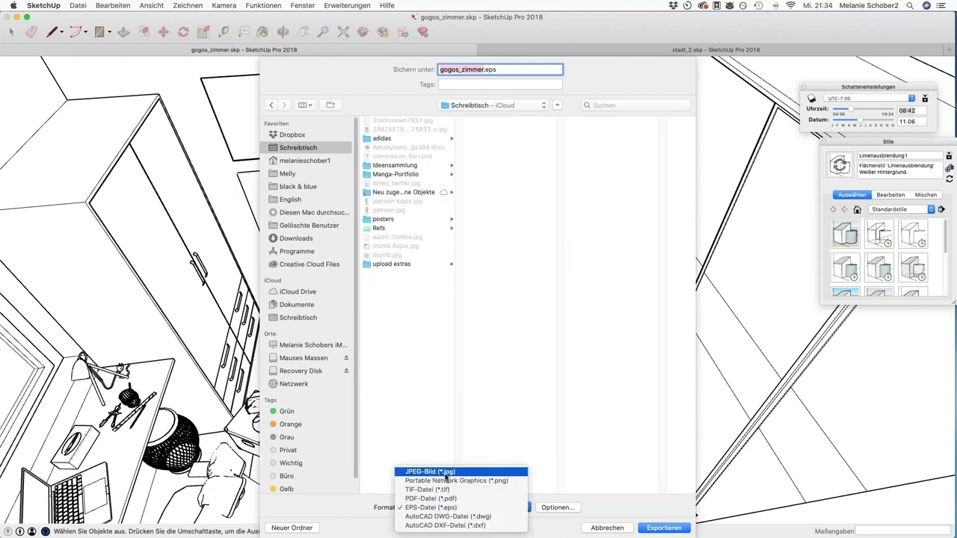
left_click(447, 472)
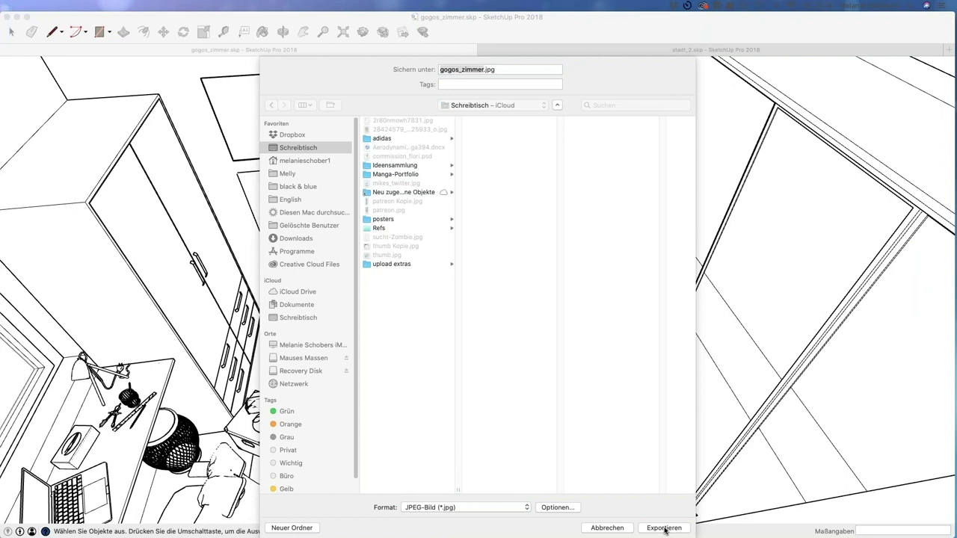
left_click(663, 528)
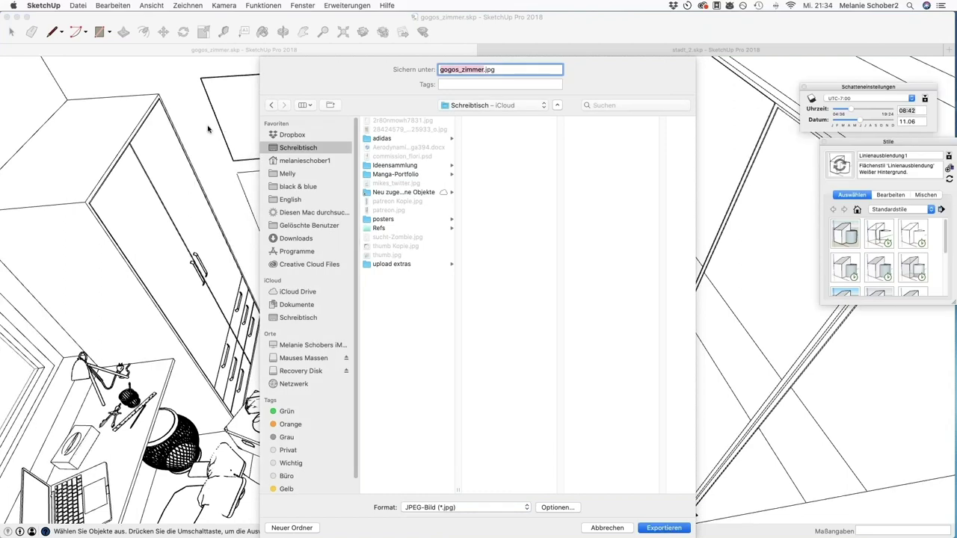
key("Return")
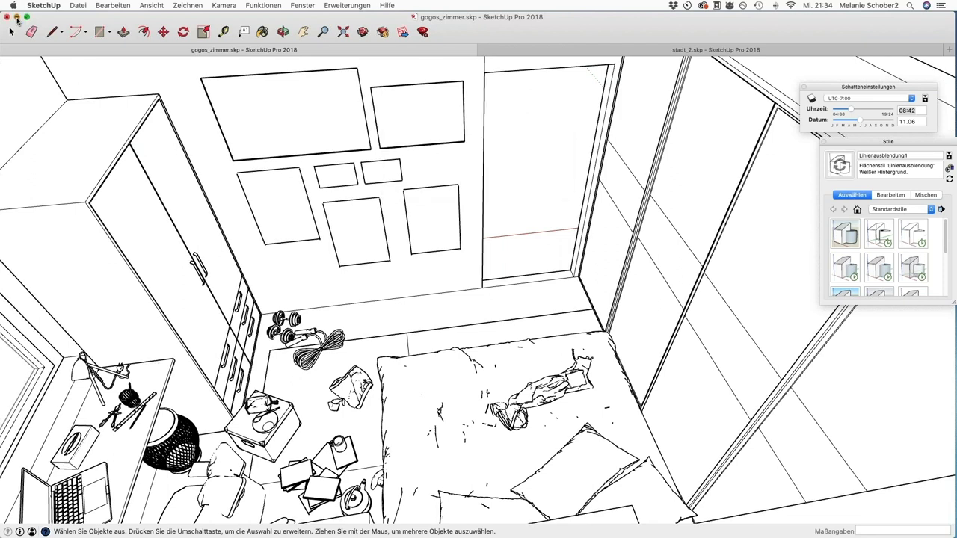
left_click(16, 16)
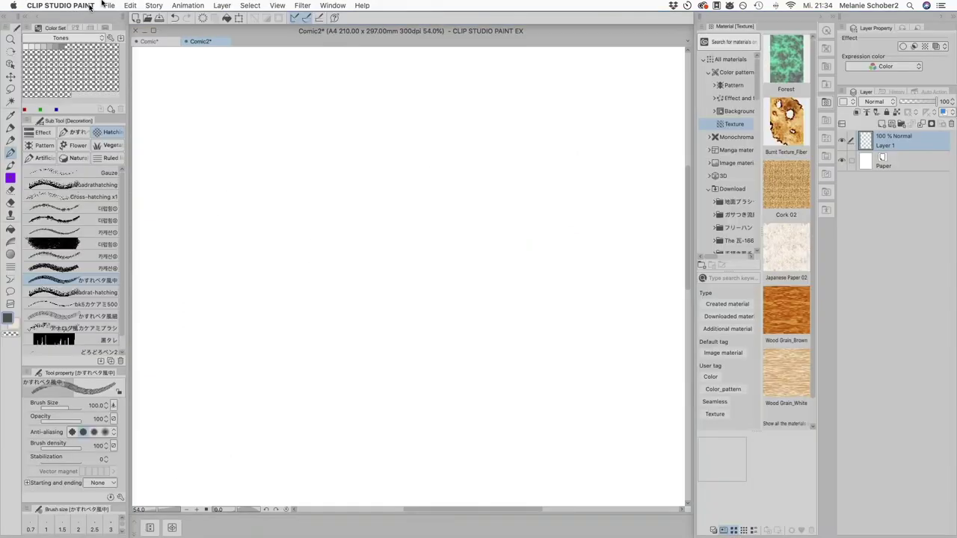
- Open the room line drawing gogos_zimmer.jpg from the desktop folder
left_click(107, 5)
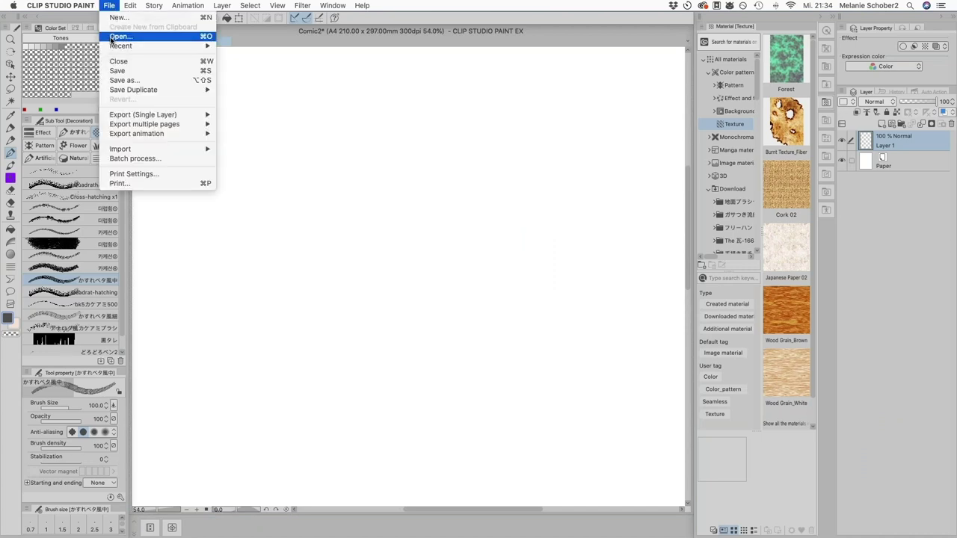
left_click(120, 37)
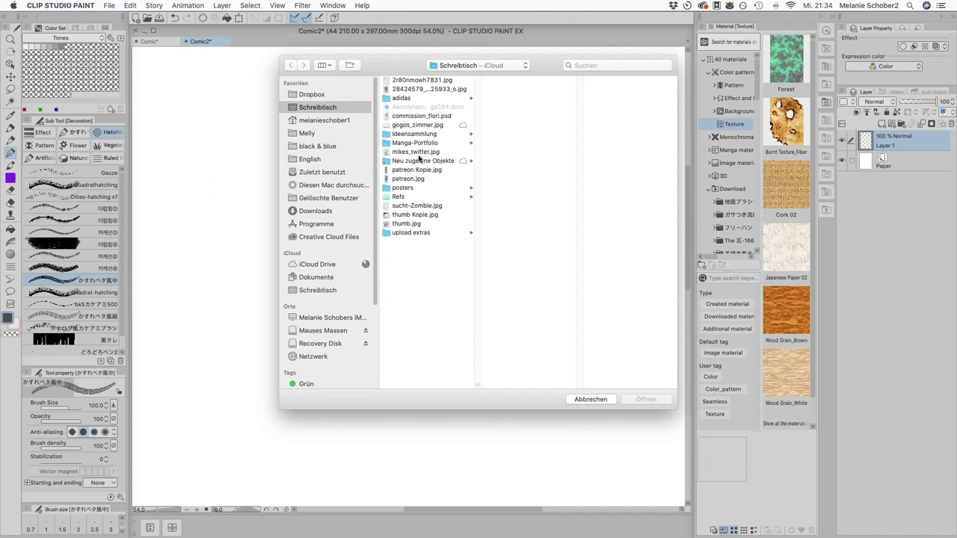
left_click(419, 125)
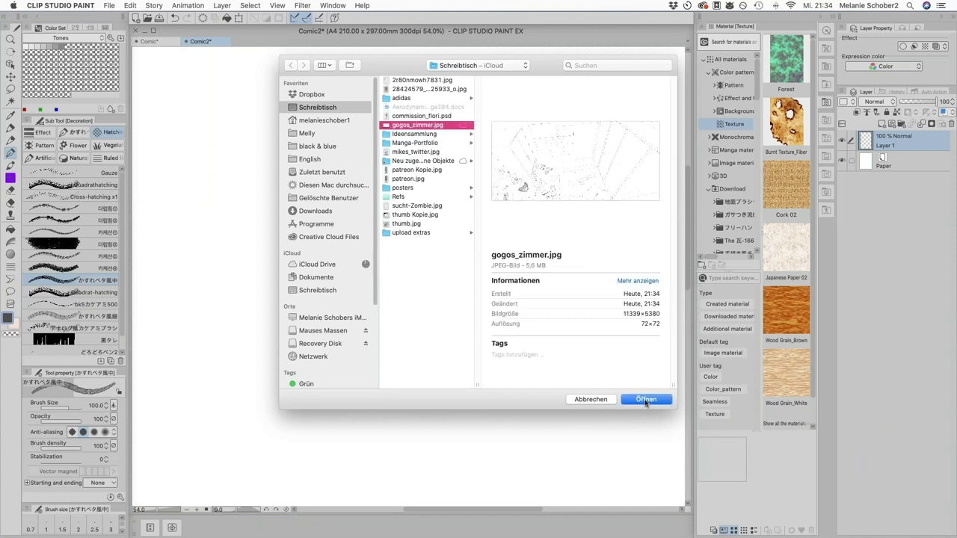
left_click(645, 400)
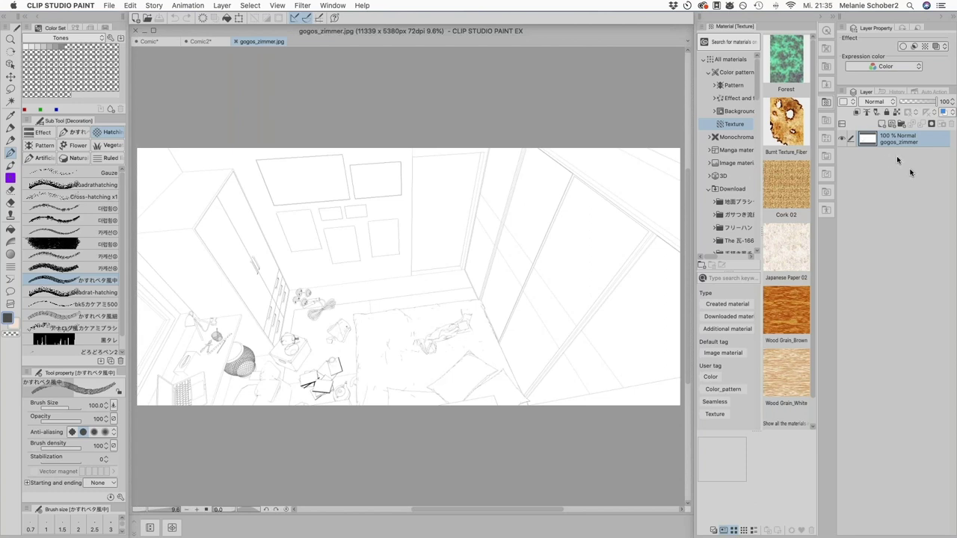
- Convert the gogos_zimmer image layer to a vector layer with Monochrome expression color
left_click(841, 92)
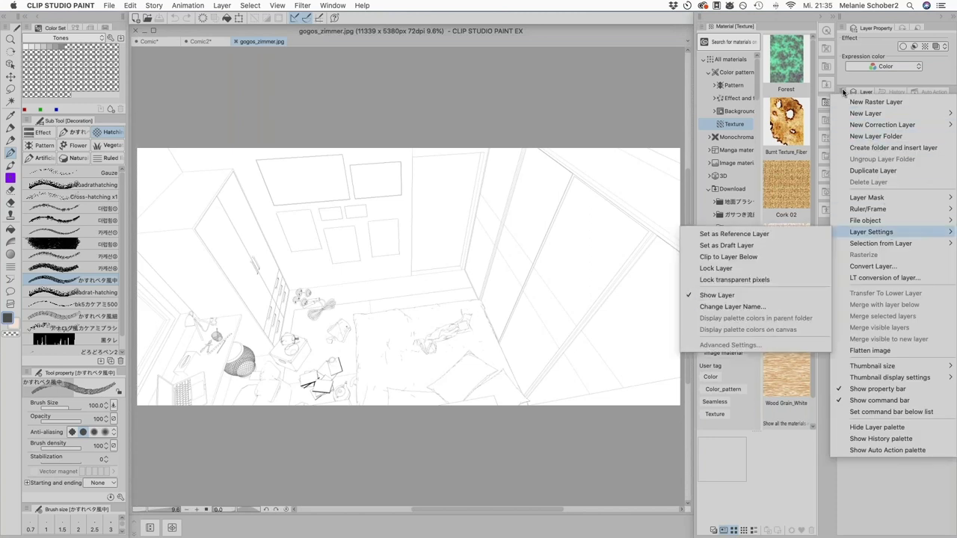
left_click(842, 92)
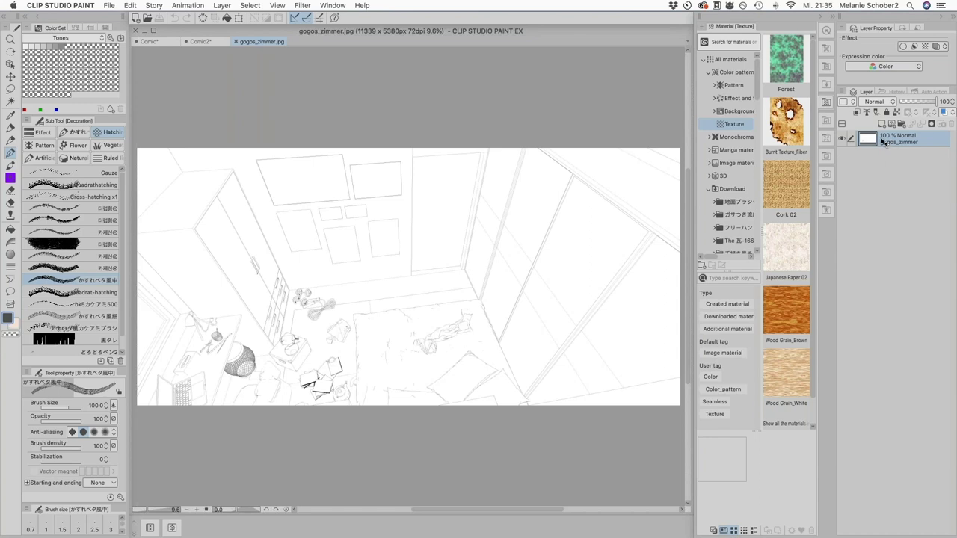
left_click(841, 93)
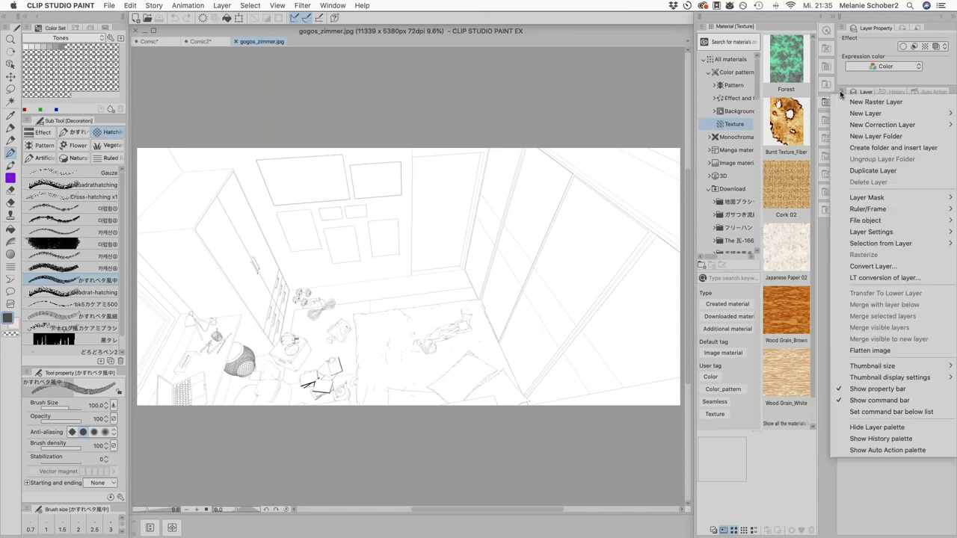
left_click(892, 267)
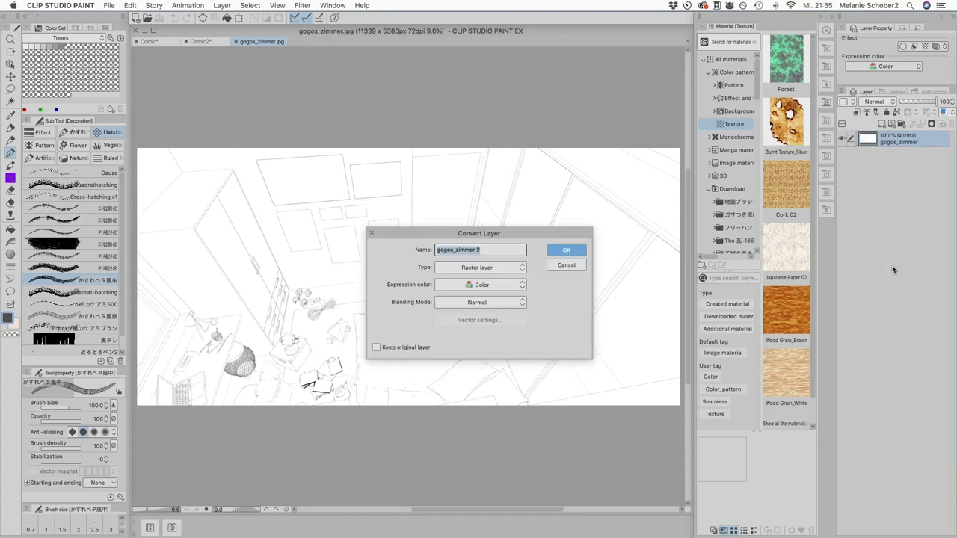
left_click(509, 267)
left_click(486, 290)
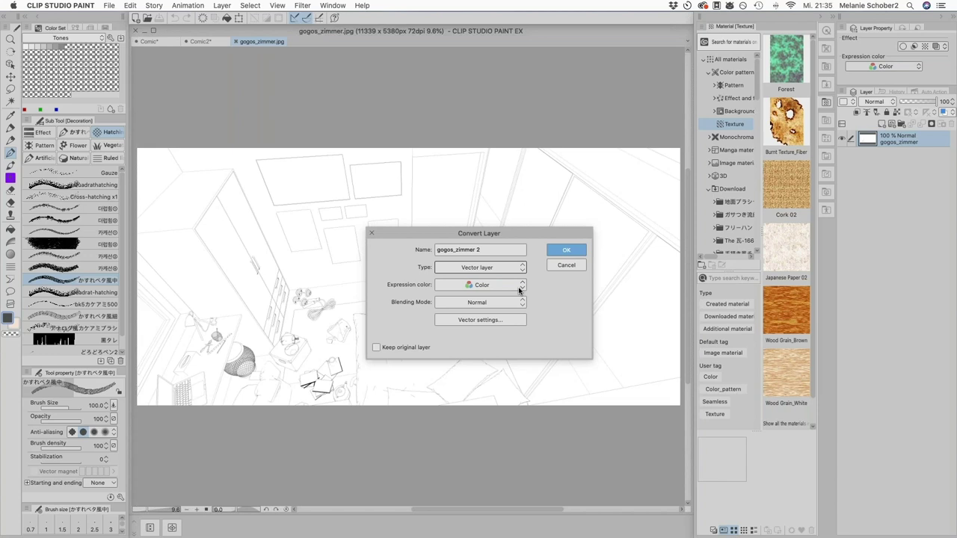
left_click(520, 290)
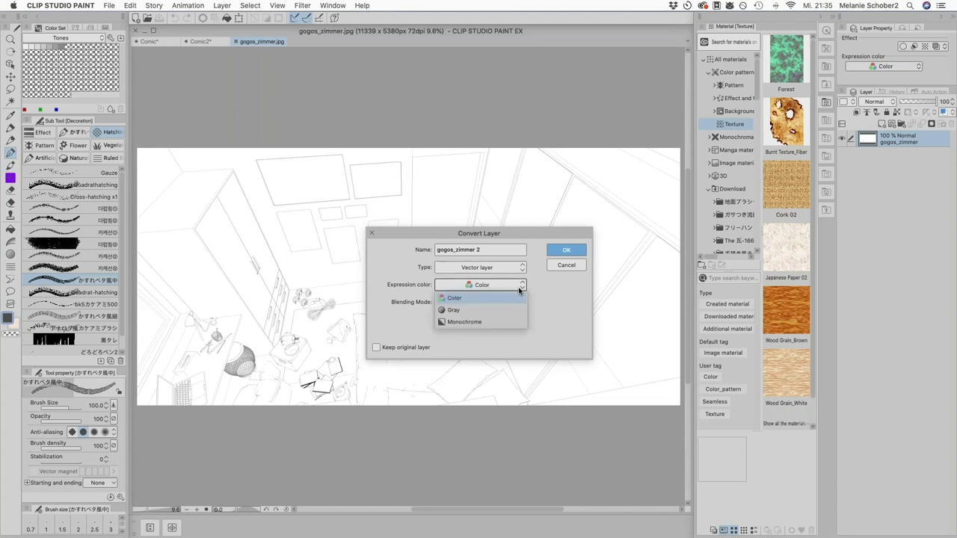
left_click(497, 323)
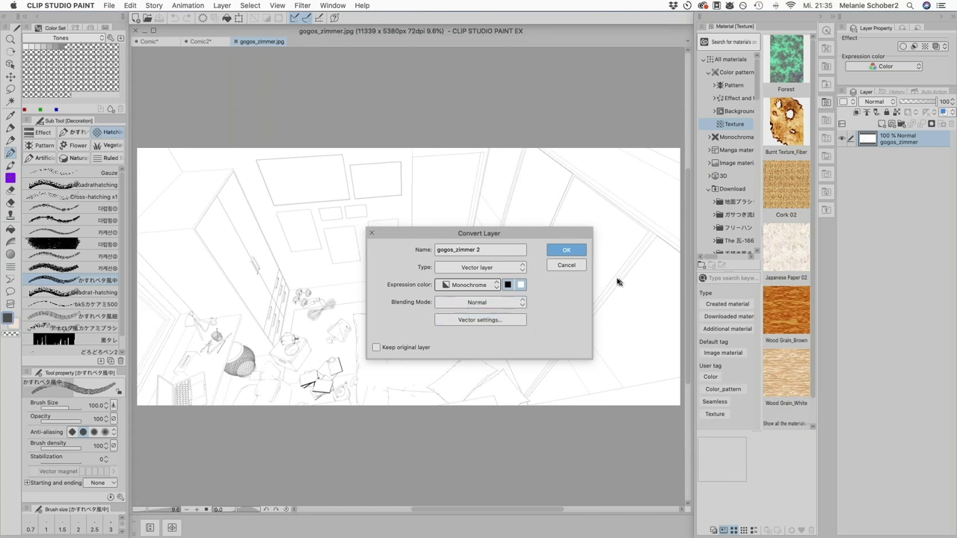
left_click(574, 252)
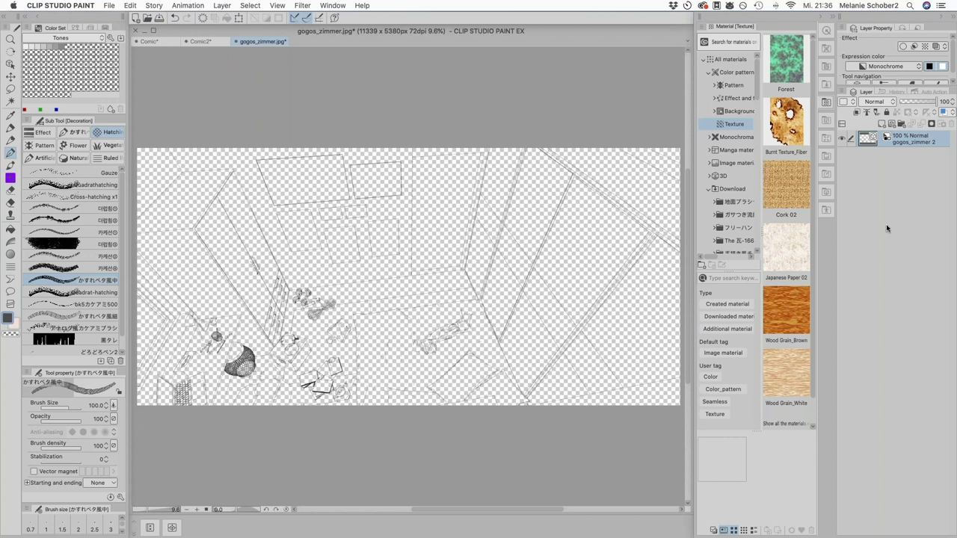
- Examine the converted vector lines along the room's back wall at close range
key("super+plus")
key("super+plus")
key("super+plus")
key("super+plus")
key("super+plus")
key("super+plus")
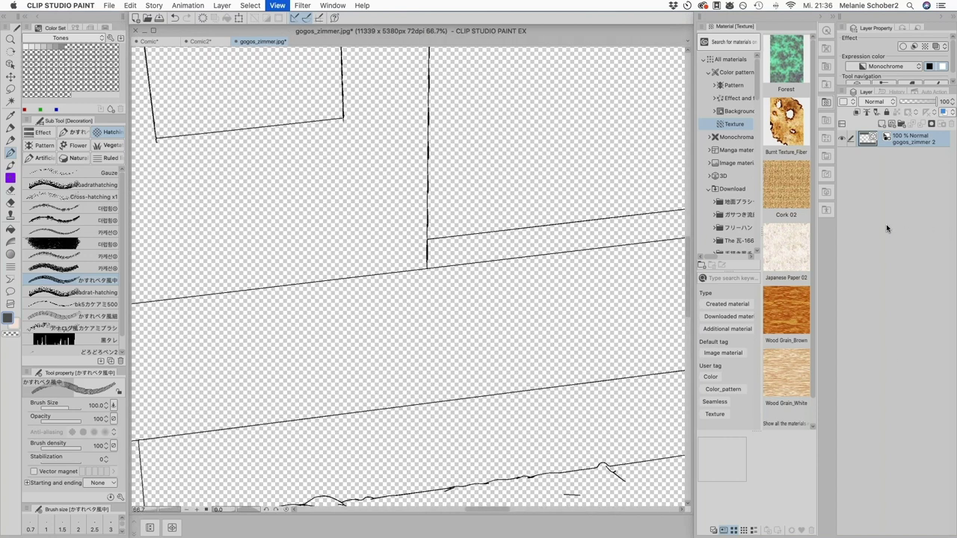
key("super+plus")
key("super+plus")
key("super+plus")
key("super+plus")
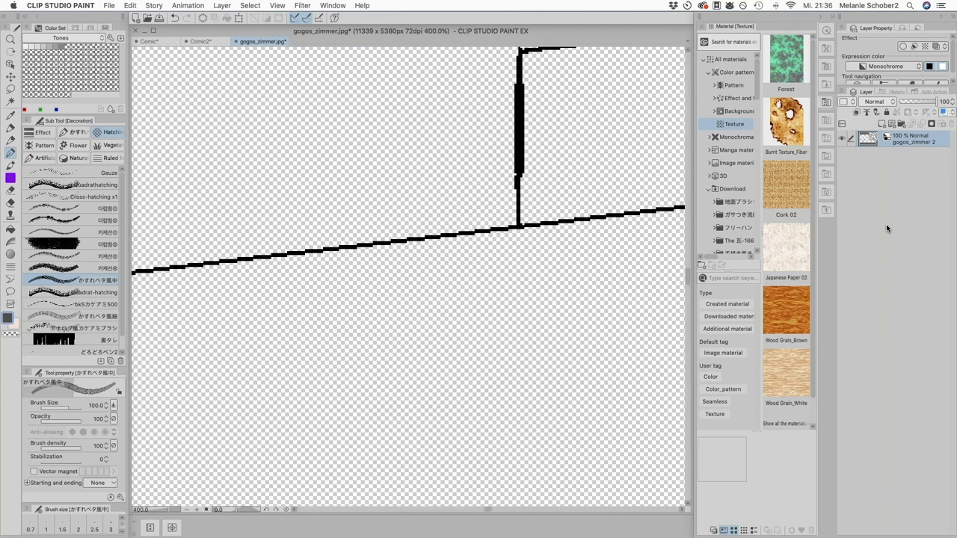
key("super+minus")
key("super+minus")
key("super+minus")
key("super+minus")
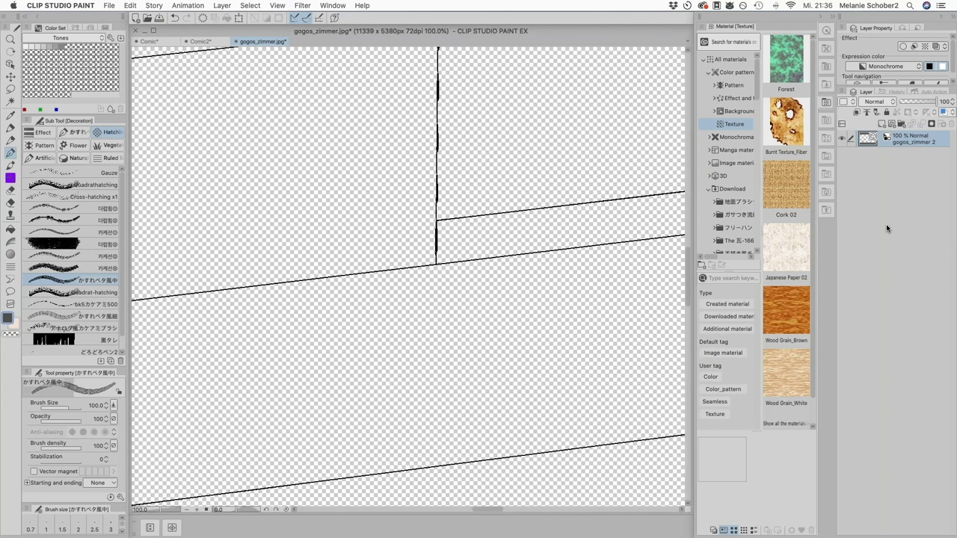
- Add a new raster layer beneath the vector line layer and fill it with white
left_click(882, 123)
left_click_drag(930, 143, 924, 175)
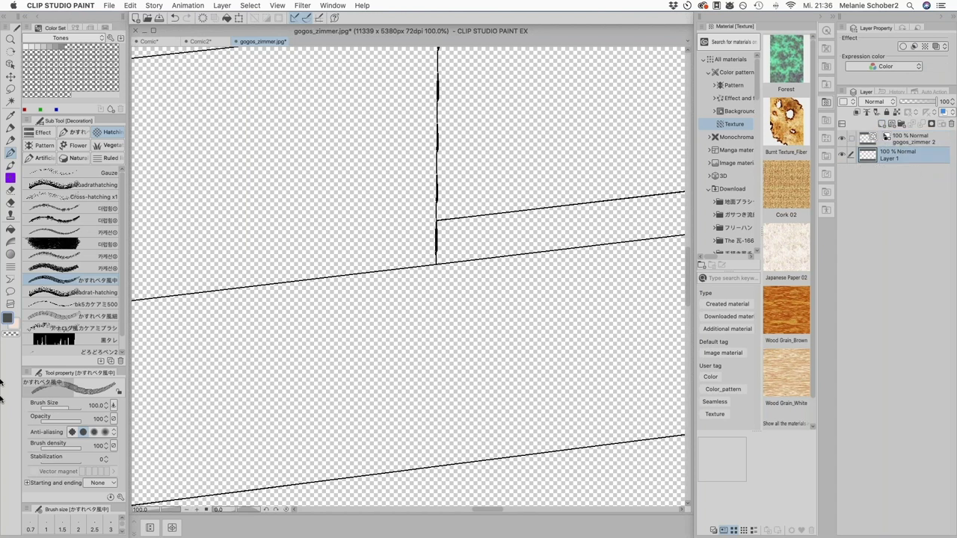
left_click(9, 320)
left_click_drag(86, 245, 49, 223)
left_click(292, 201)
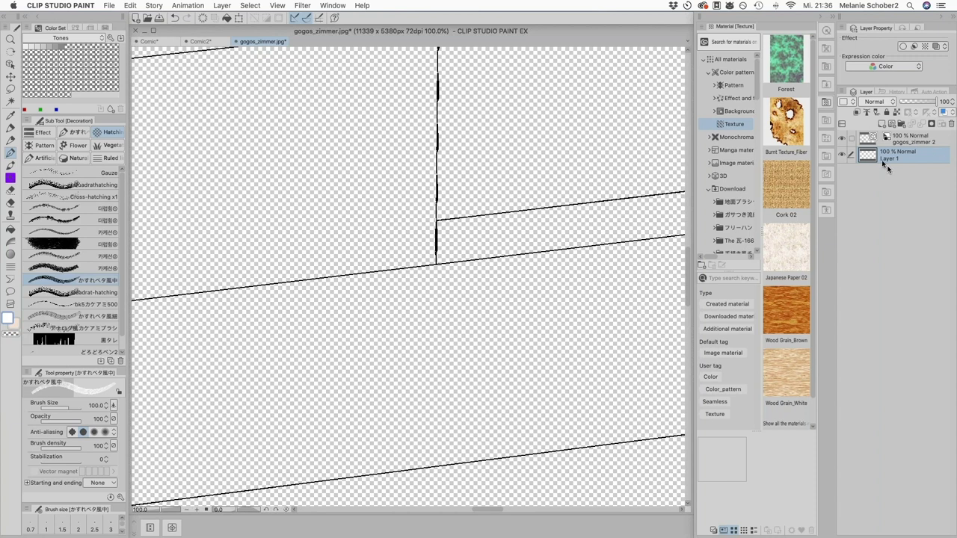
left_click(114, 4)
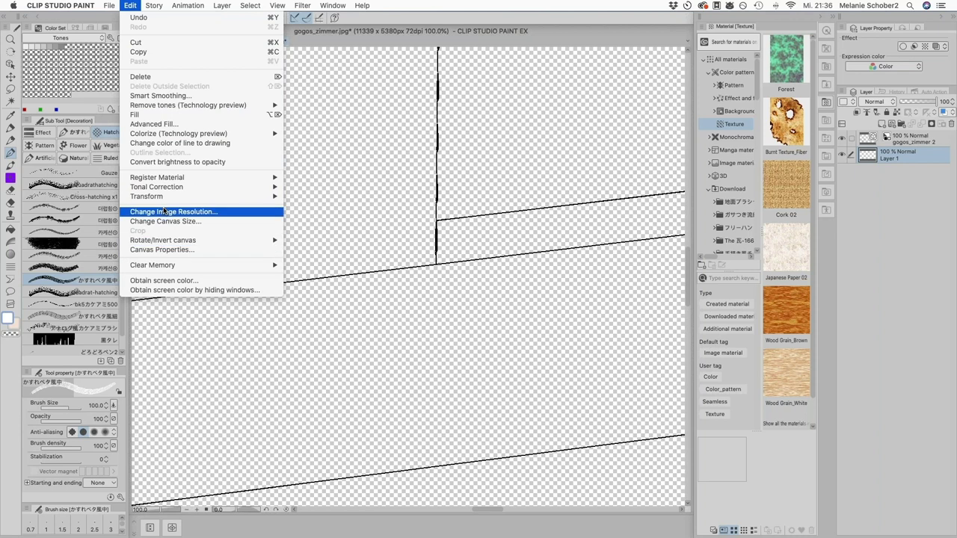
left_click(367, 208)
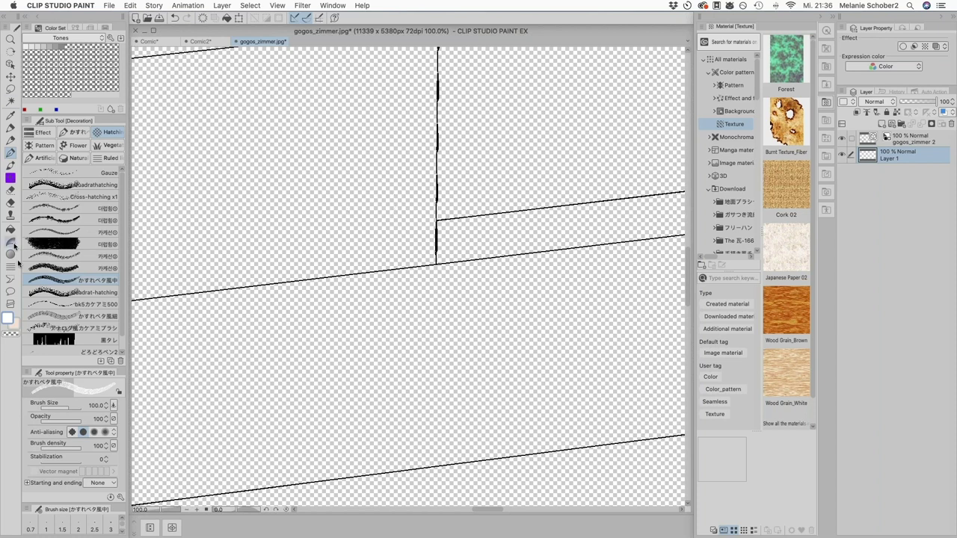
left_click(132, 5)
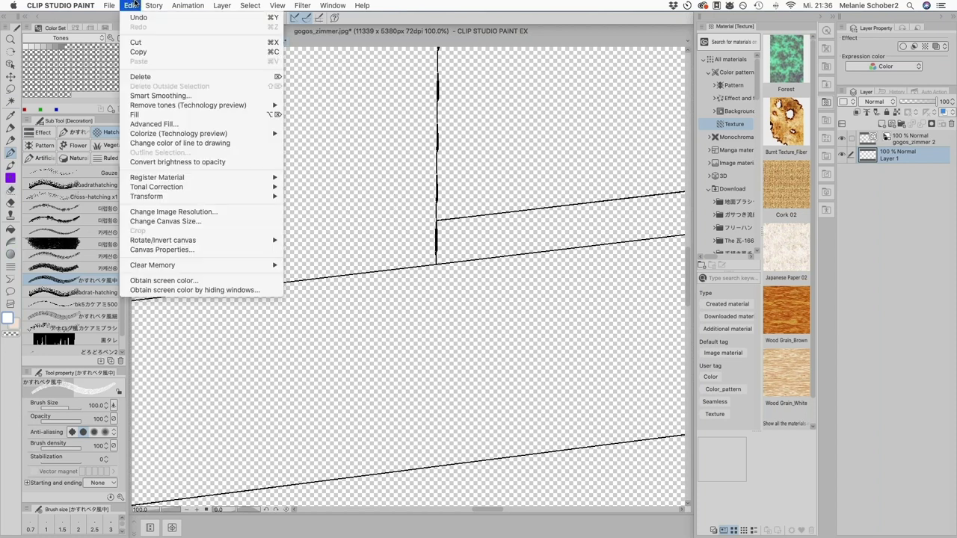
left_click(136, 114)
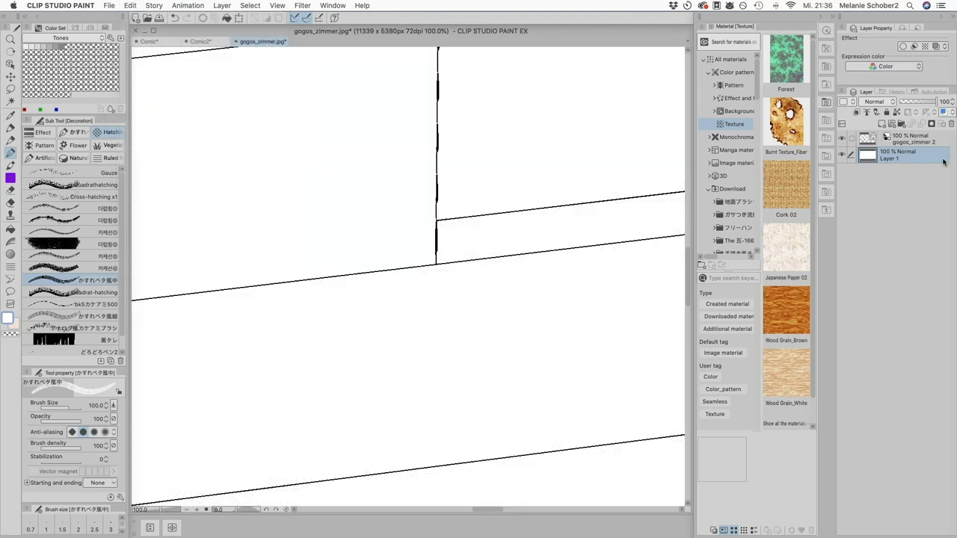
- Select the vector line layer with the Object tool and enlarge the area showing the tool's properties
left_click(925, 144)
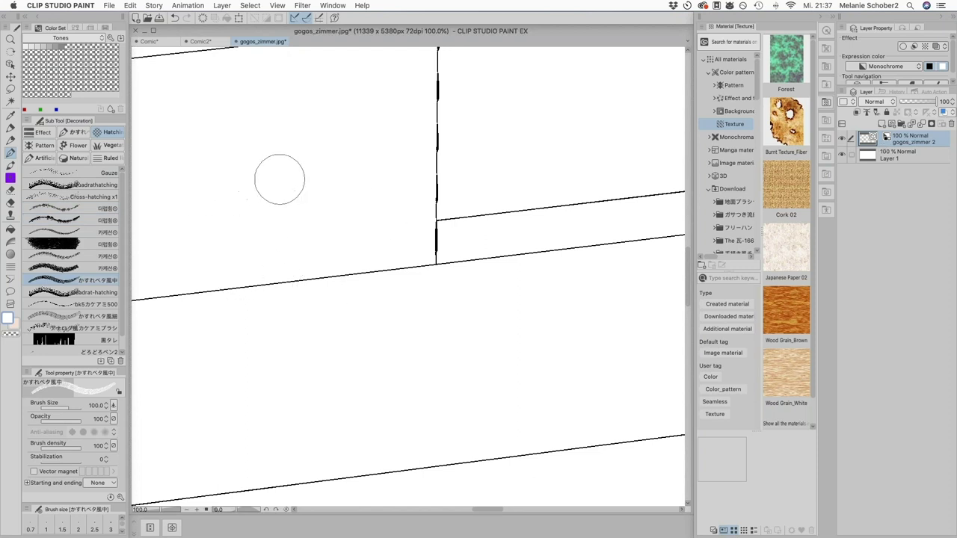
key("super+minus")
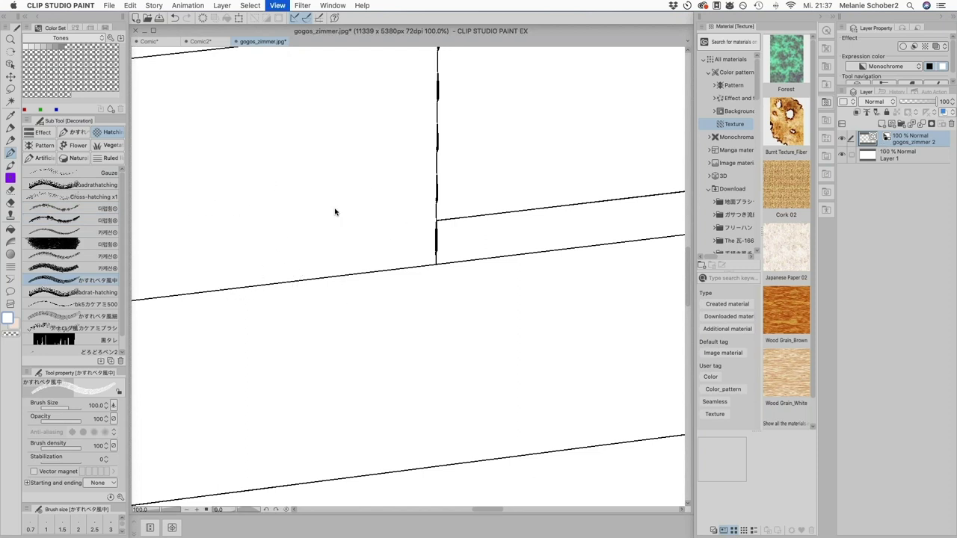
scroll(307, 217, "up", 3)
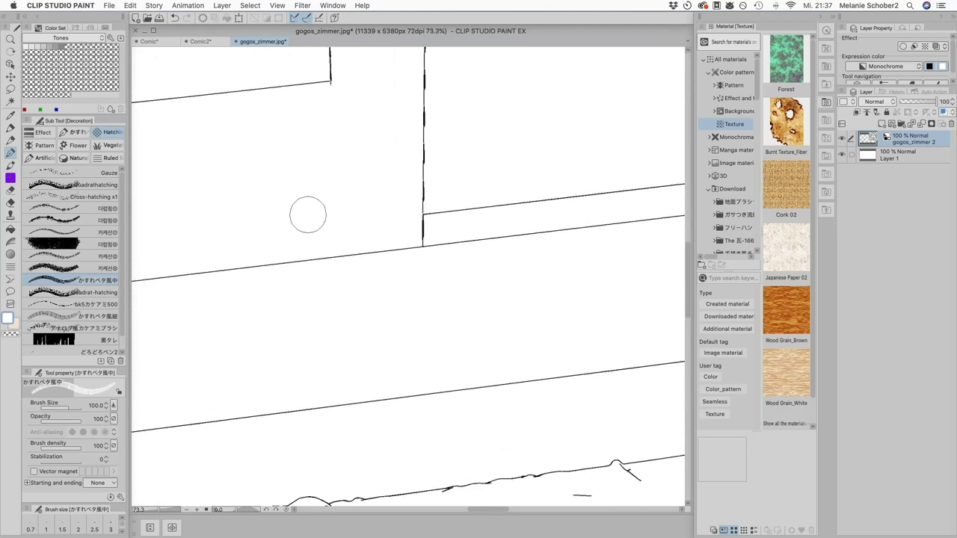
scroll(308, 215, "down", 8)
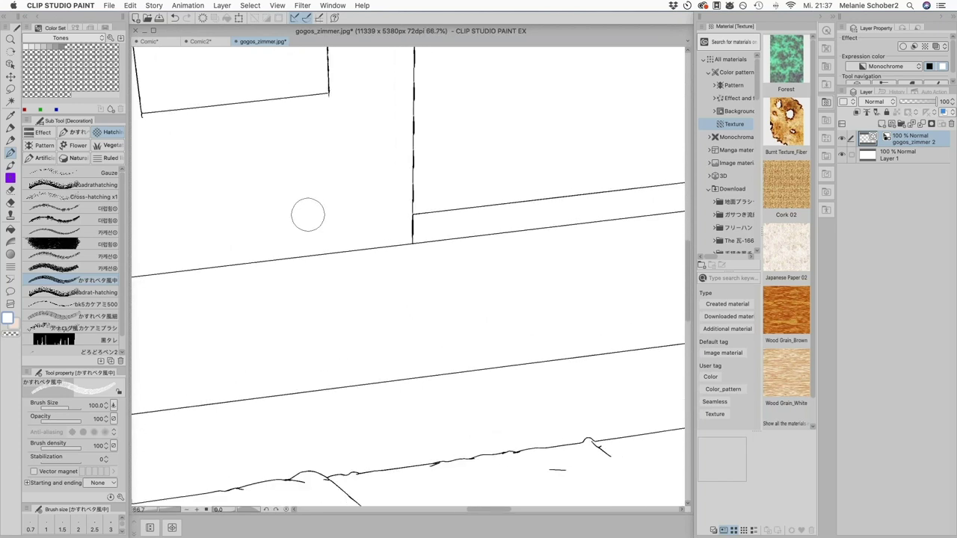
left_click_drag(450, 278, 412, 266)
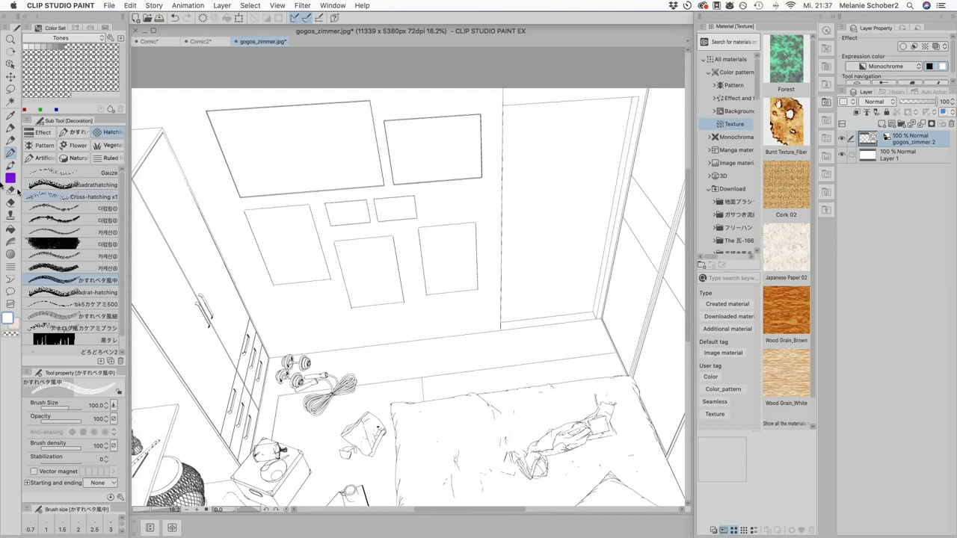
left_click(11, 66)
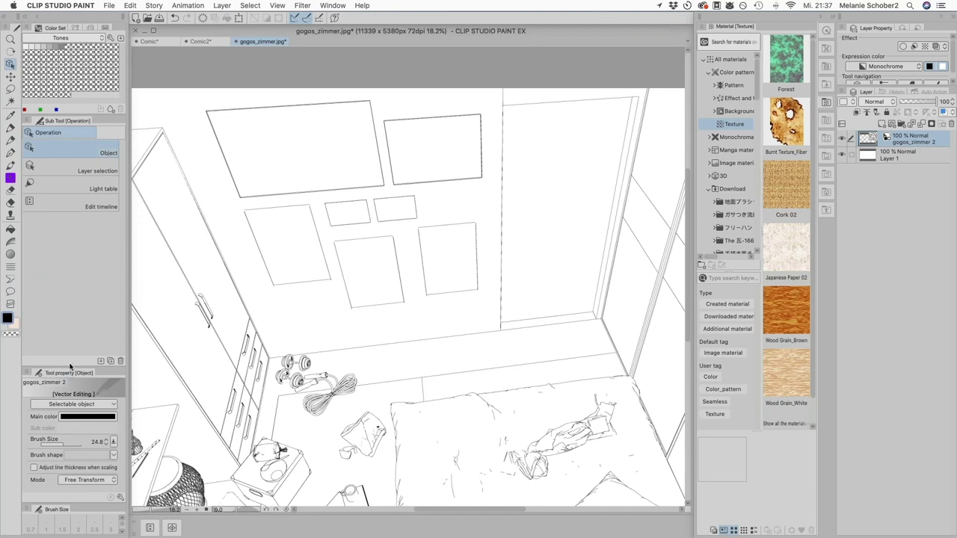
left_click_drag(69, 365, 73, 263)
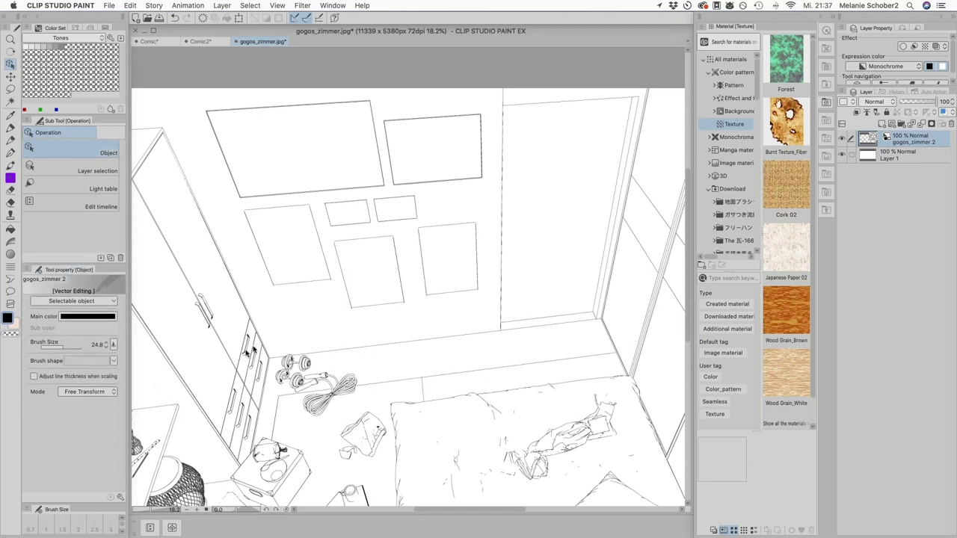
- Apply the rough ざら線 brush shape to the vector lines and set their brush size to about 136
key("super+alt+0")
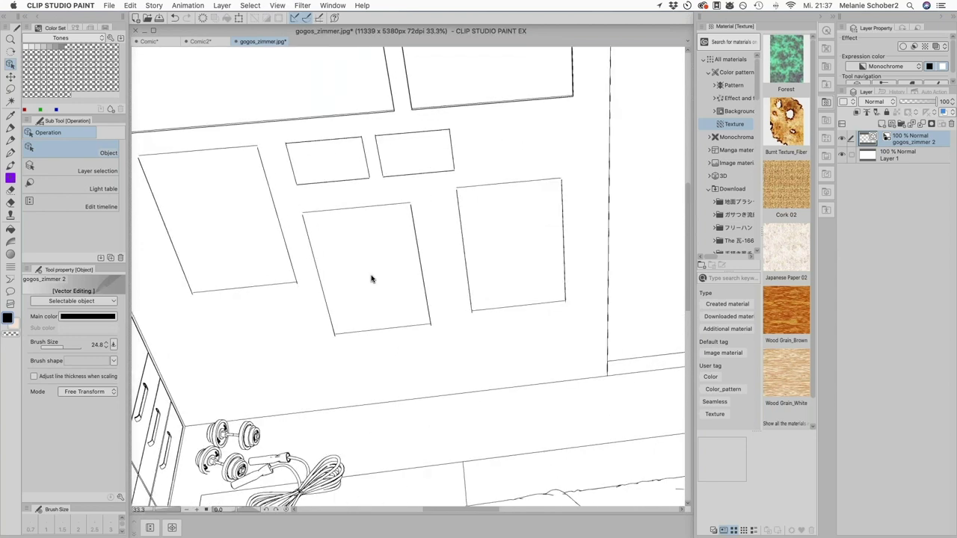
key("super+plus")
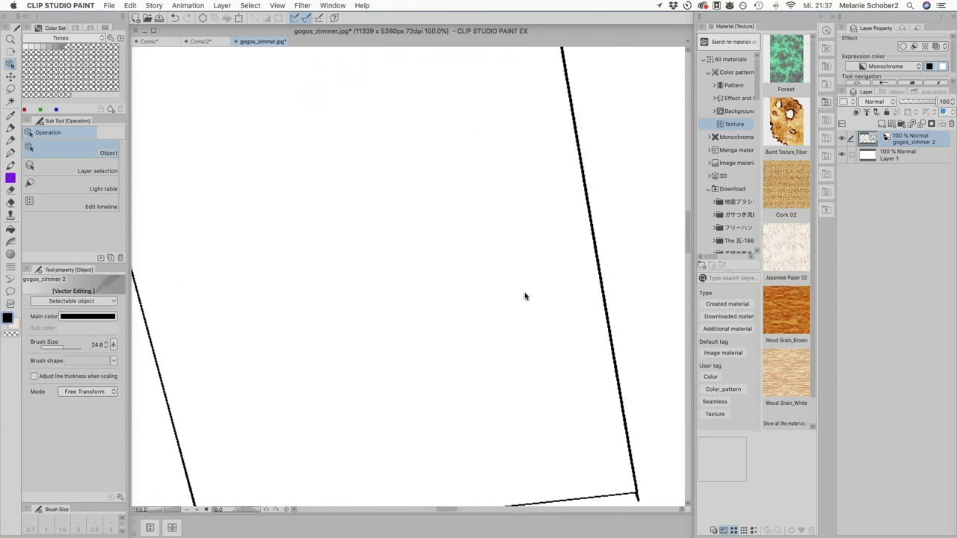
left_click(112, 361)
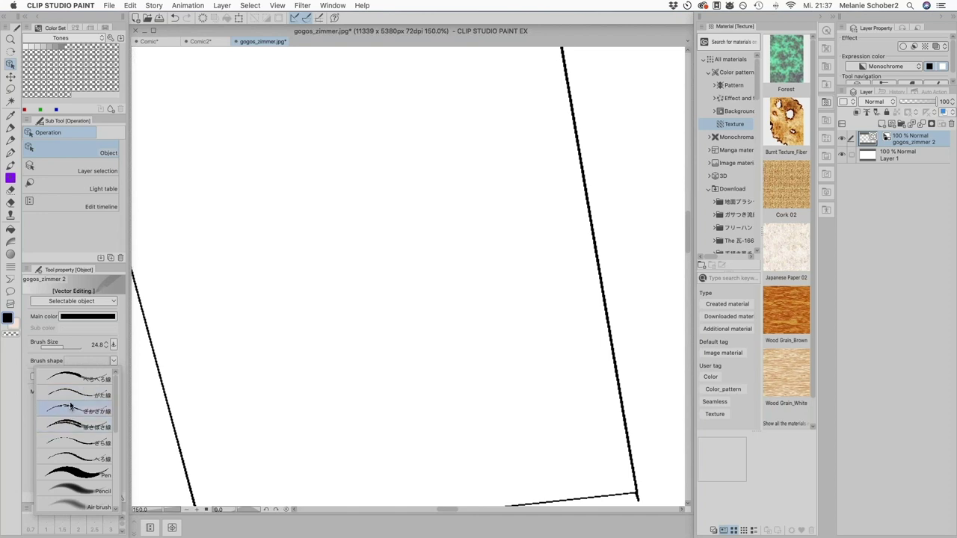
left_click(76, 445)
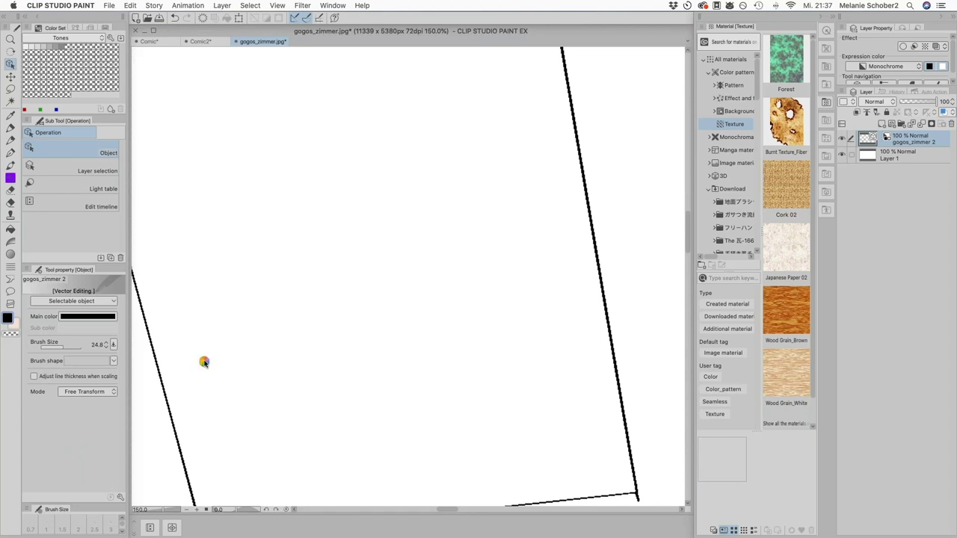
left_click(70, 347)
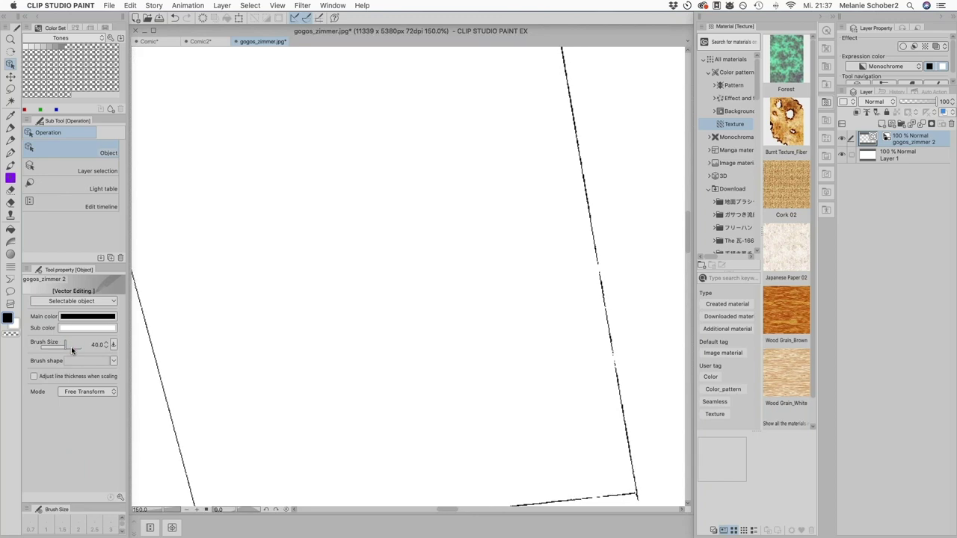
left_click(75, 347)
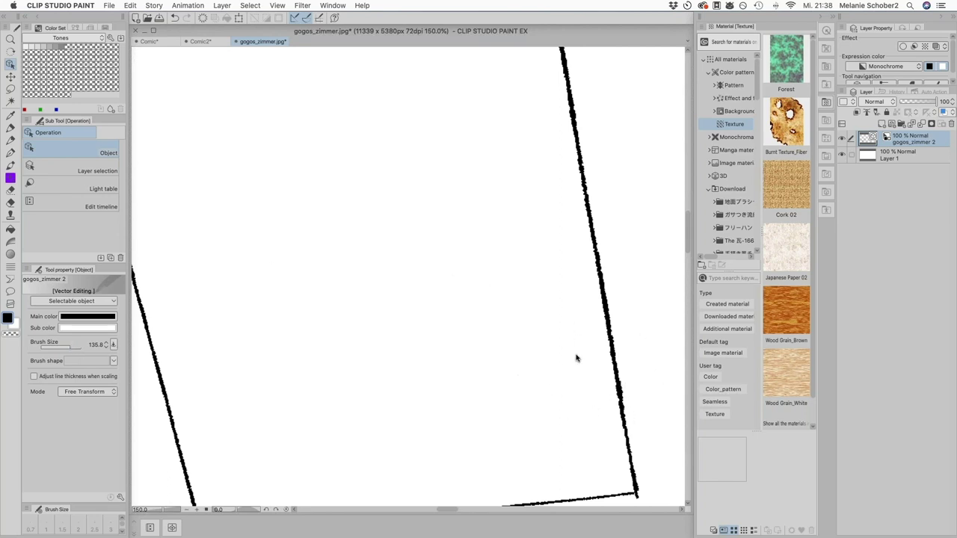
- Activate the Decoration brush and set the sub drawing colour to a saturated magenta
left_click(11, 152)
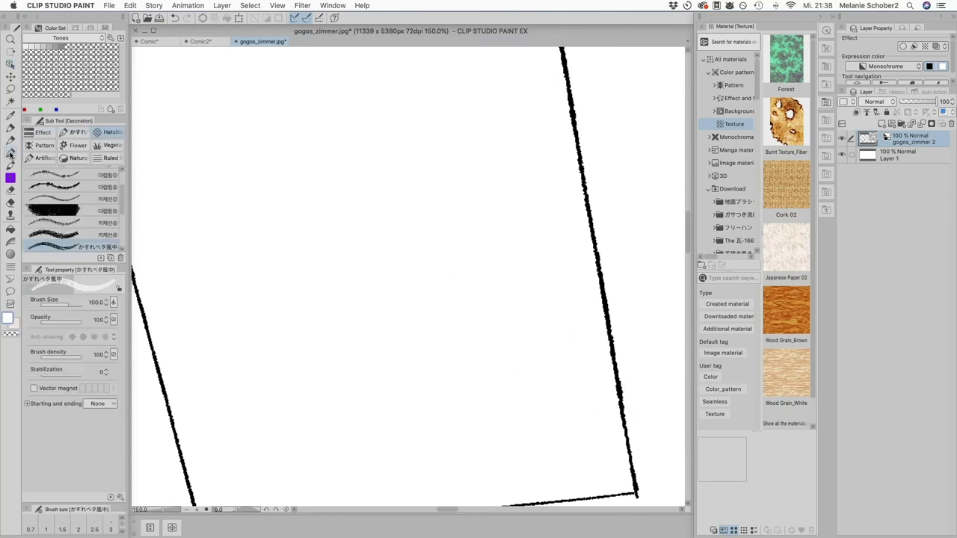
left_click(17, 326)
left_click(191, 243)
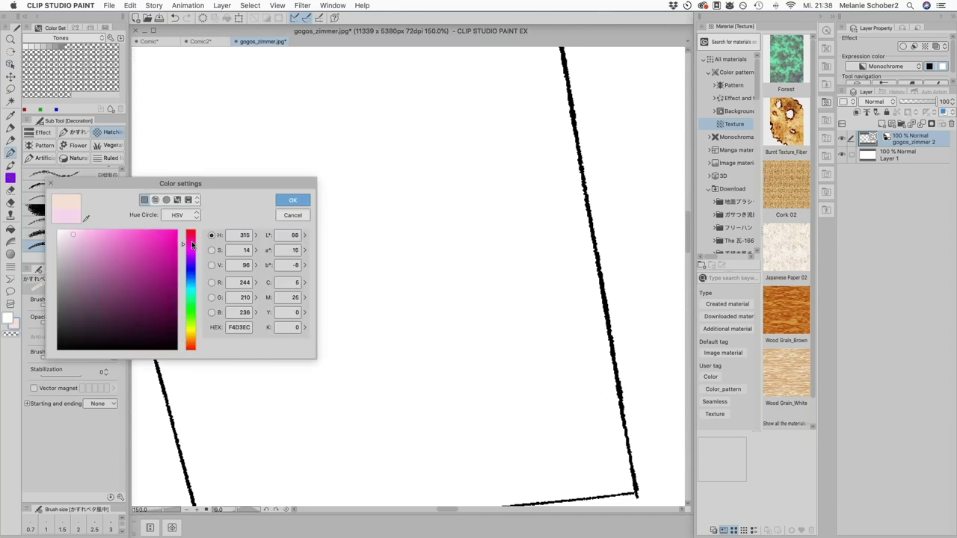
left_click(174, 245)
left_click(293, 200)
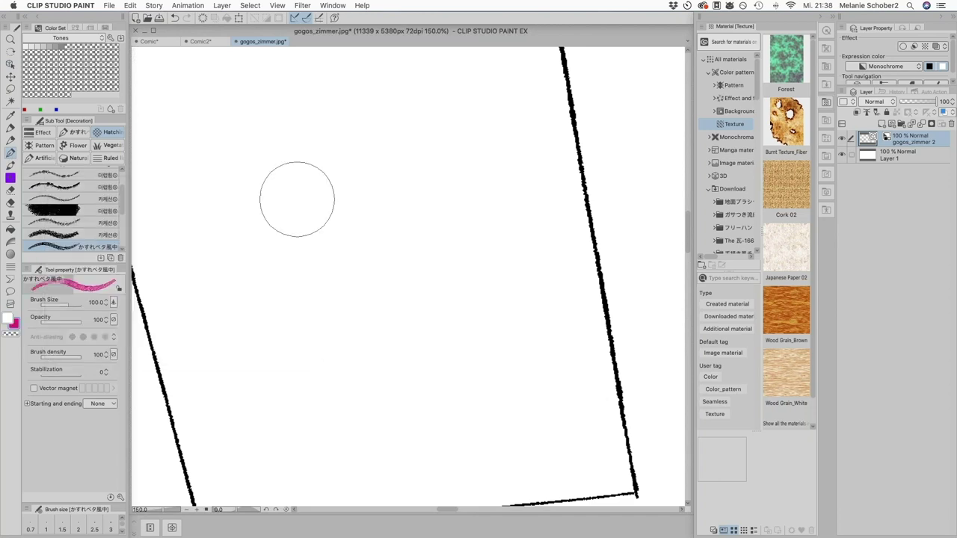
- Try the hatching brush and the Marker pen on the vector line layer, undoing each test stroke
left_click_drag(595, 208, 538, 318)
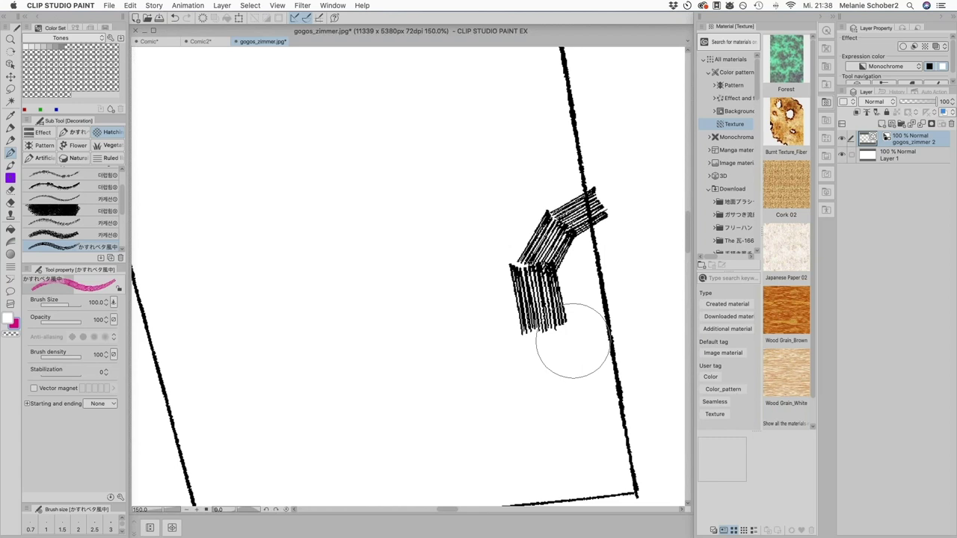
left_click(173, 18)
left_click(11, 128)
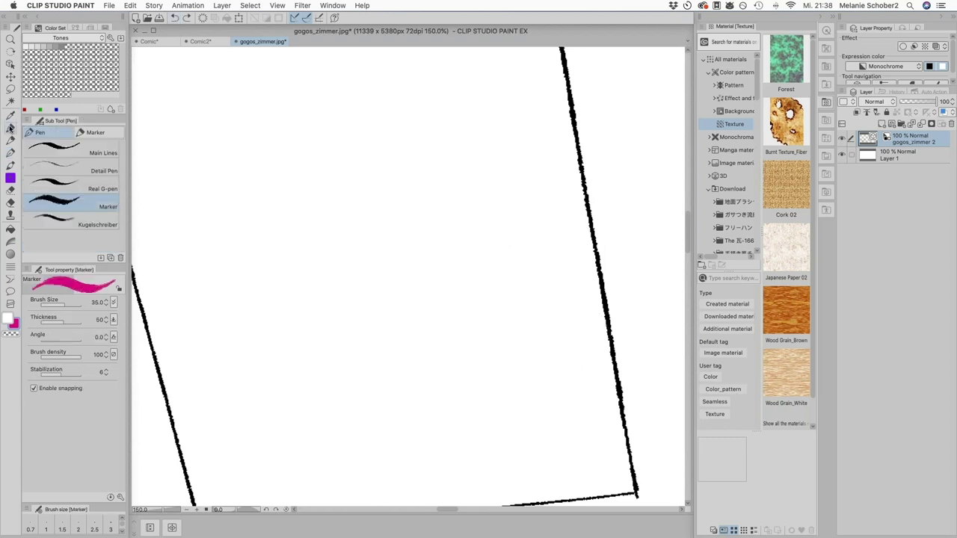
mouse_move(587, 202)
left_mouse_down()
mouse_move(545, 411)
mouse_move(653, 308)
mouse_move(611, 199)
left_mouse_up()
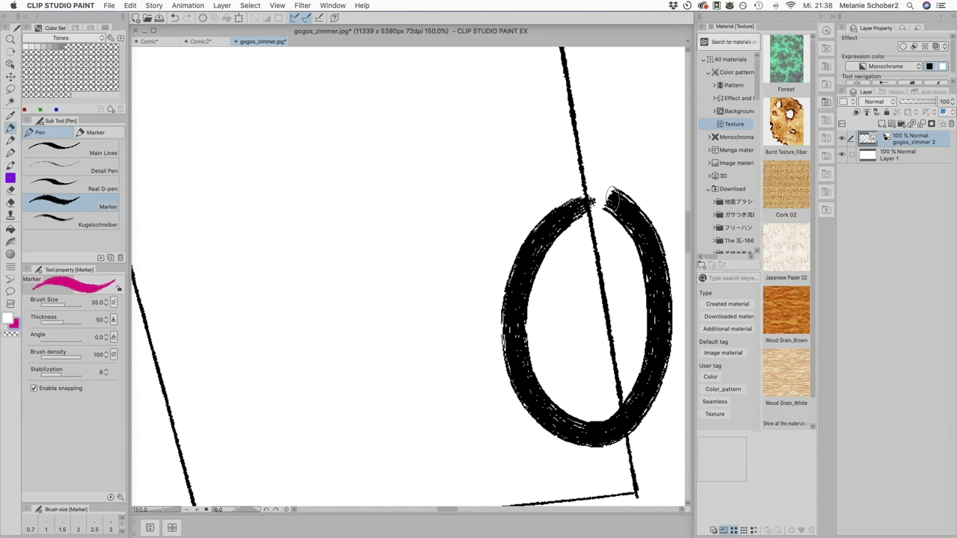
left_click(174, 18)
- Examine the restyled line art across the whole room, from the picture frames to the wardrobe, dumbbells and bed
scroll(547, 232, "down", 5)
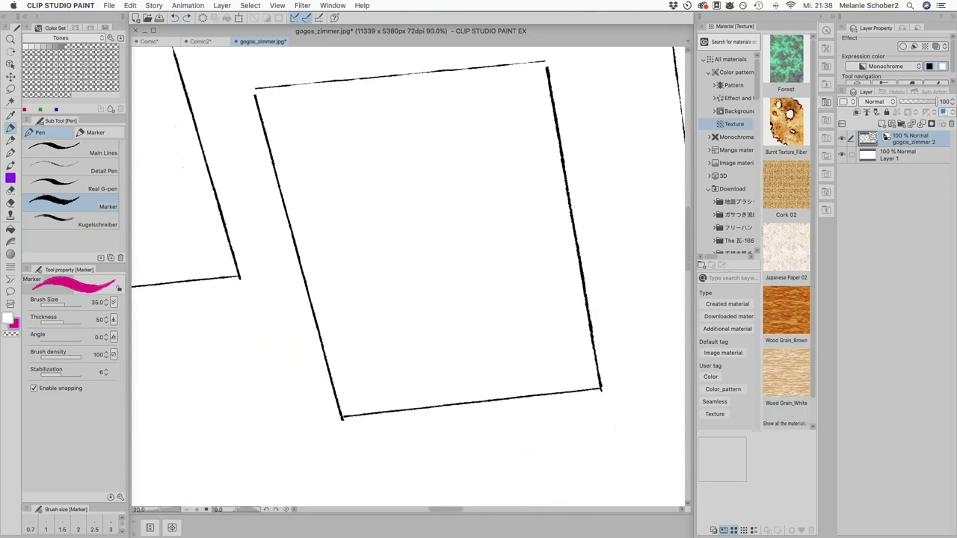
left_click_drag(494, 224, 459, 216)
scroll(459, 216, "down", 5)
scroll(567, 223, "down", 5)
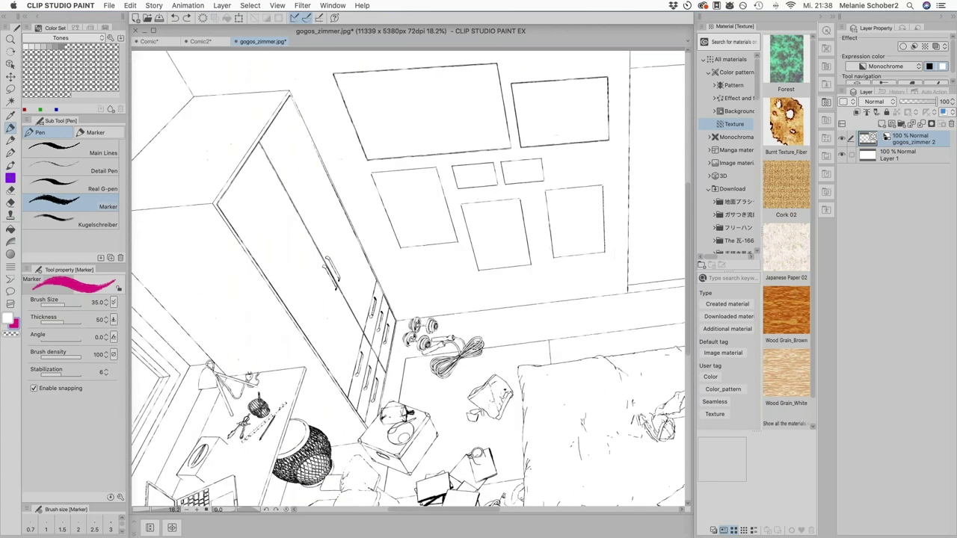
left_click_drag(568, 223, 351, 228)
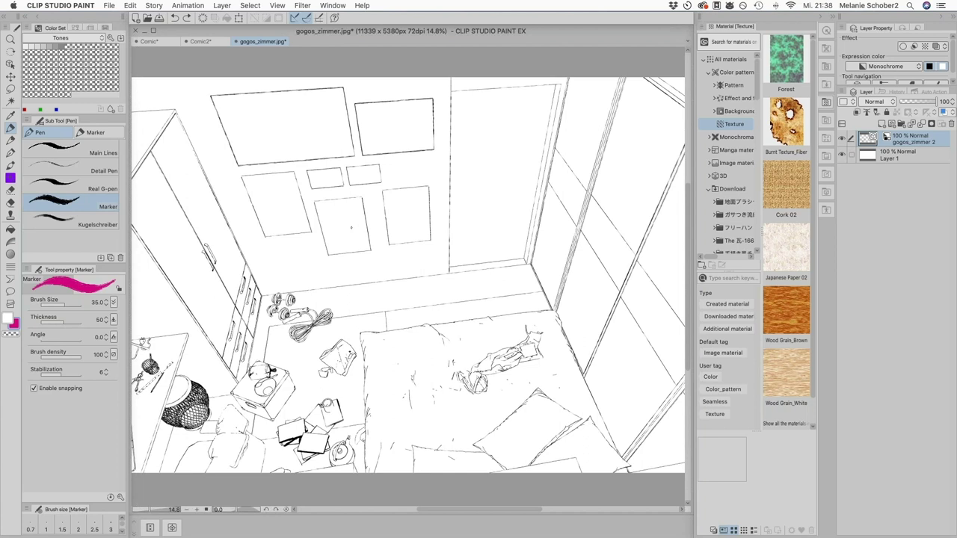
left_click_drag(366, 279, 495, 292)
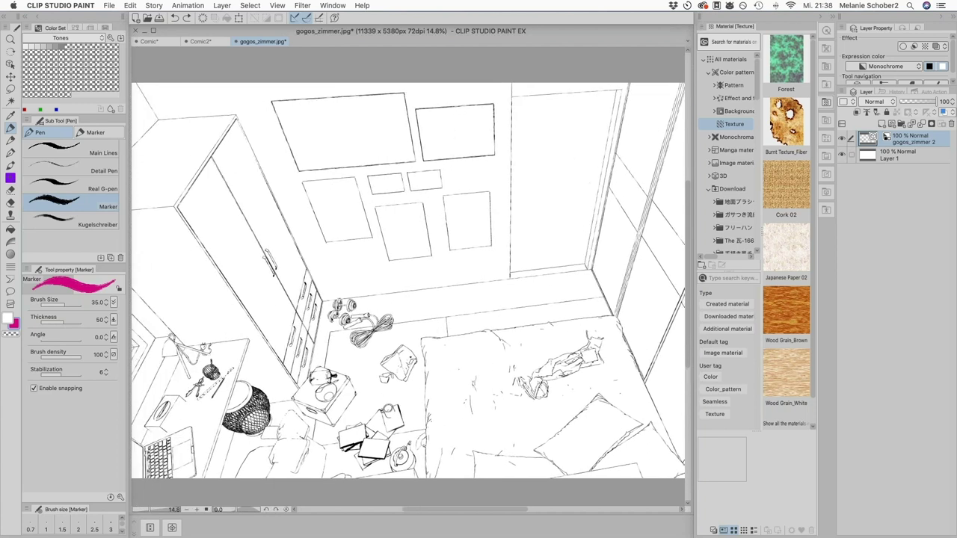
scroll(338, 255, "up", 5)
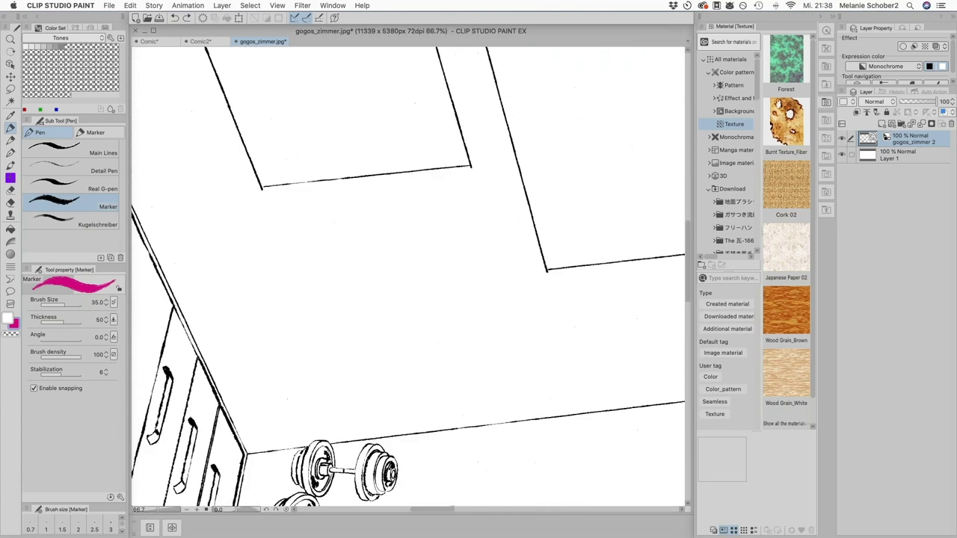
scroll(408, 278, "down", 2)
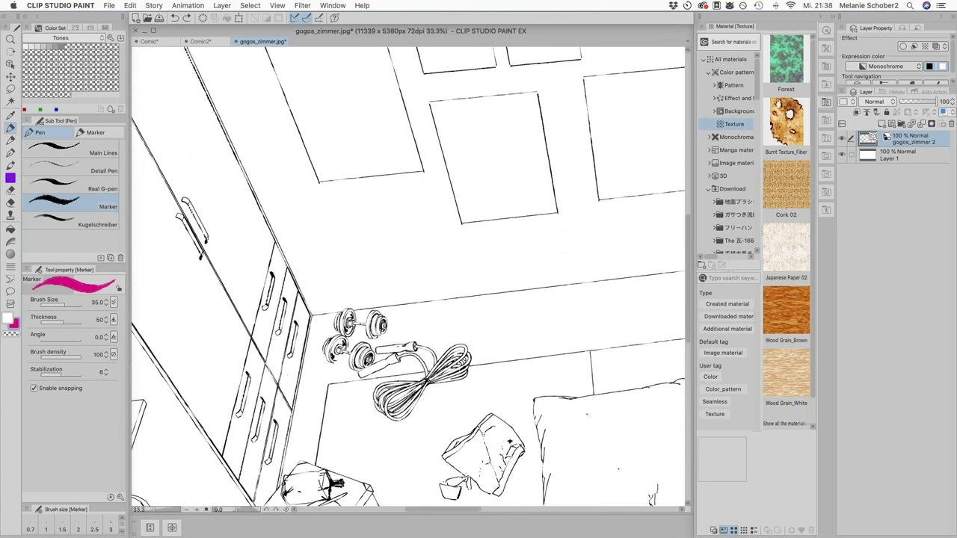
scroll(408, 277, "down", 8)
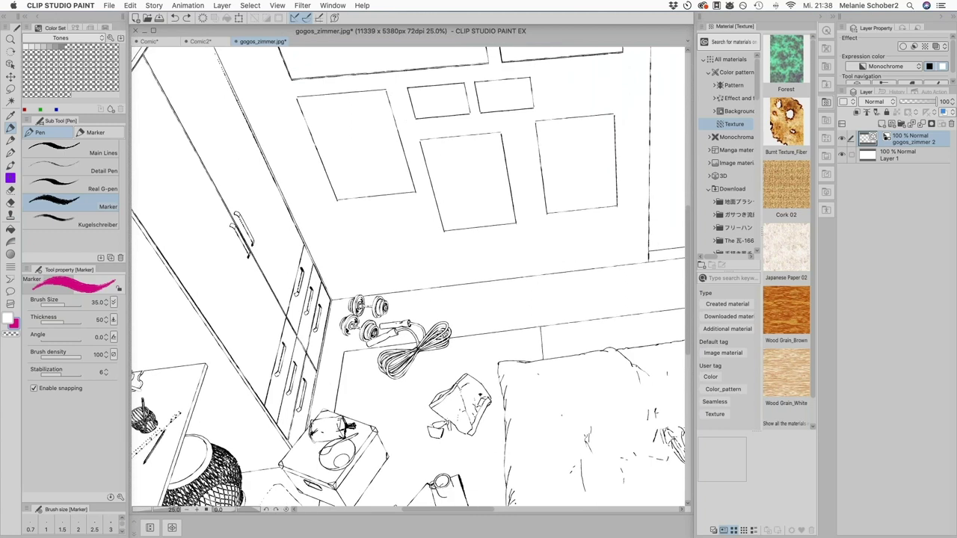
key("ctrl+@")
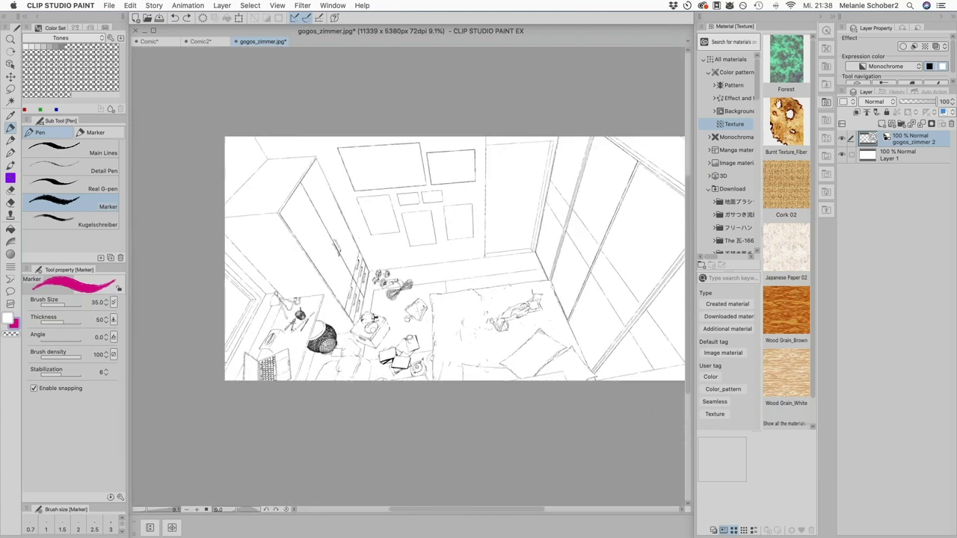
scroll(408, 278, "up", 3)
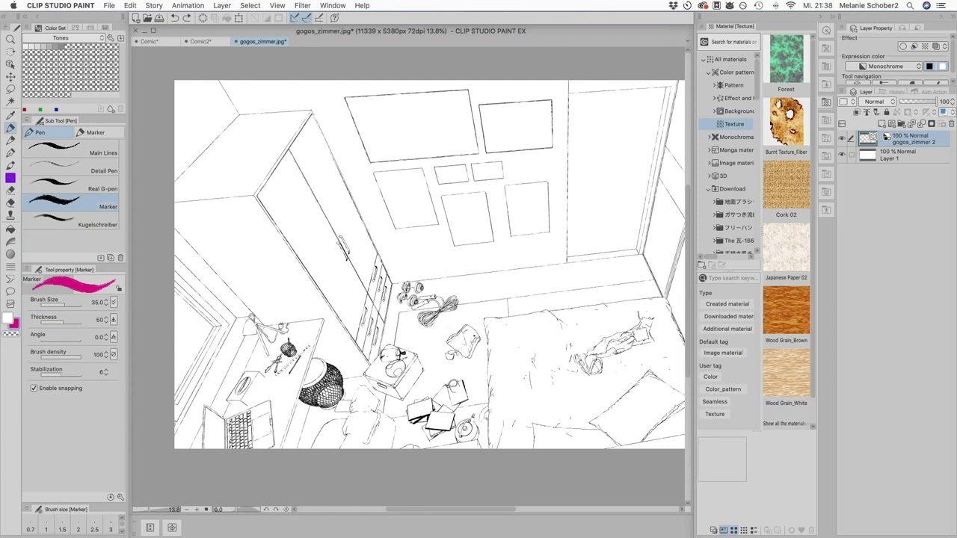
- Set the main drawing colour to black
left_click(7, 318)
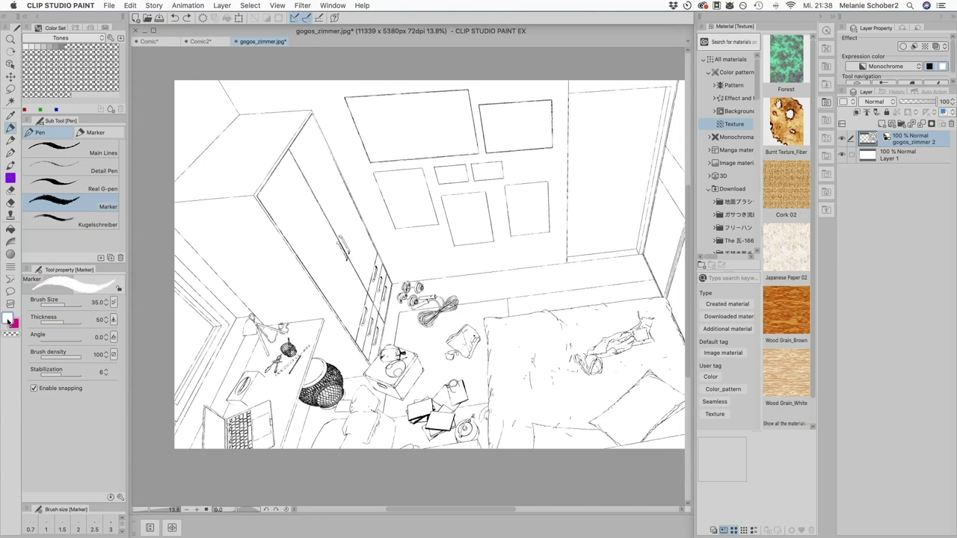
double_click(7, 318)
left_click_drag(150, 307, 219, 385)
key("Escape")
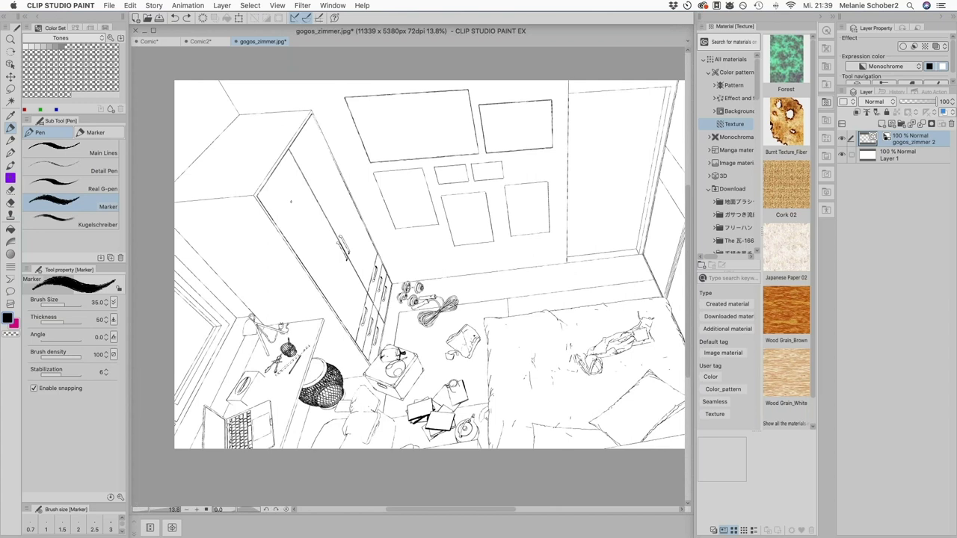
- Add a new raster layer above the vector line layer
left_click(11, 229)
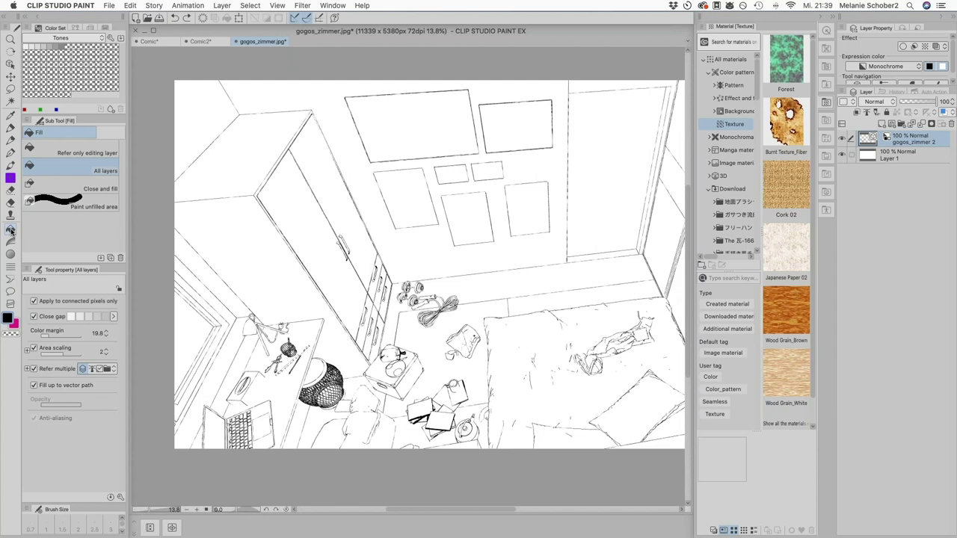
scroll(430, 277, "up", 5)
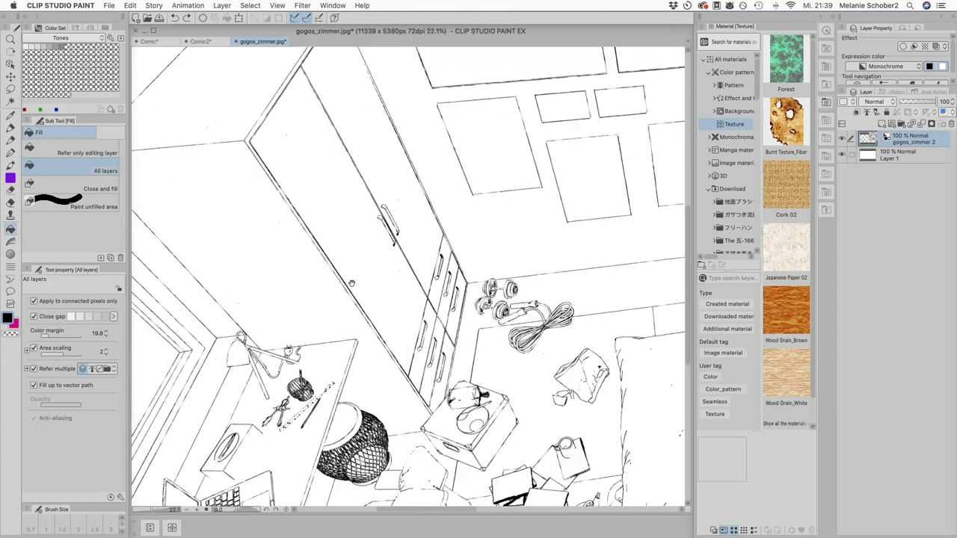
scroll(386, 219, "up", 2)
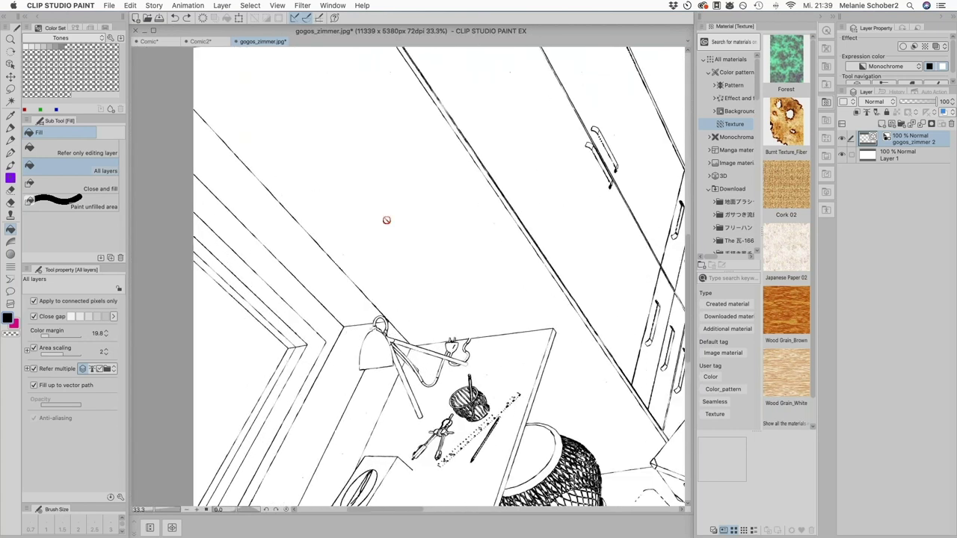
left_click(11, 153)
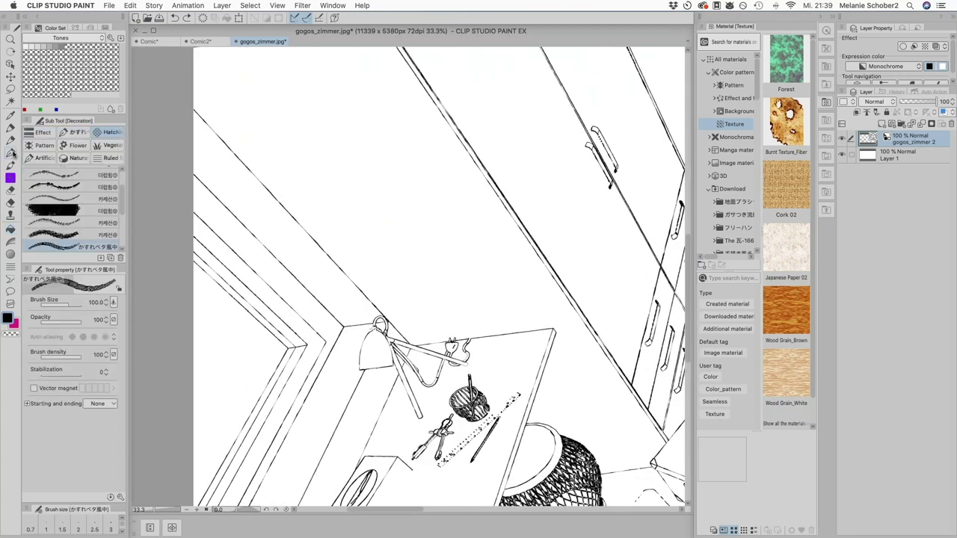
left_click(882, 124)
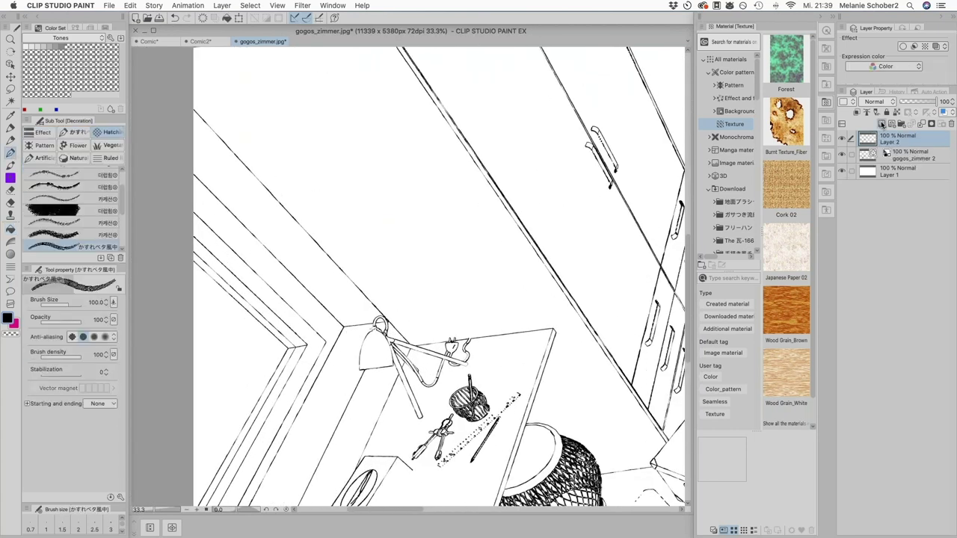
- Draw a black heart outline on the empty area above the desk lamp with the Main Lines pen at size 25
mouse_move(380, 161)
left_mouse_down()
mouse_move(327, 163)
mouse_move(332, 202)
mouse_move(404, 245)
left_mouse_up()
left_click(175, 18)
left_click(11, 128)
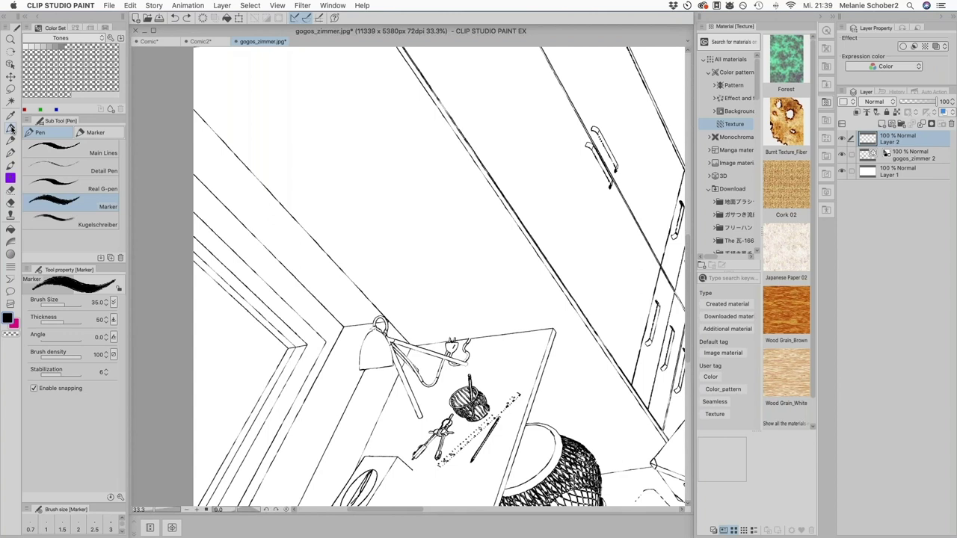
left_click(91, 153)
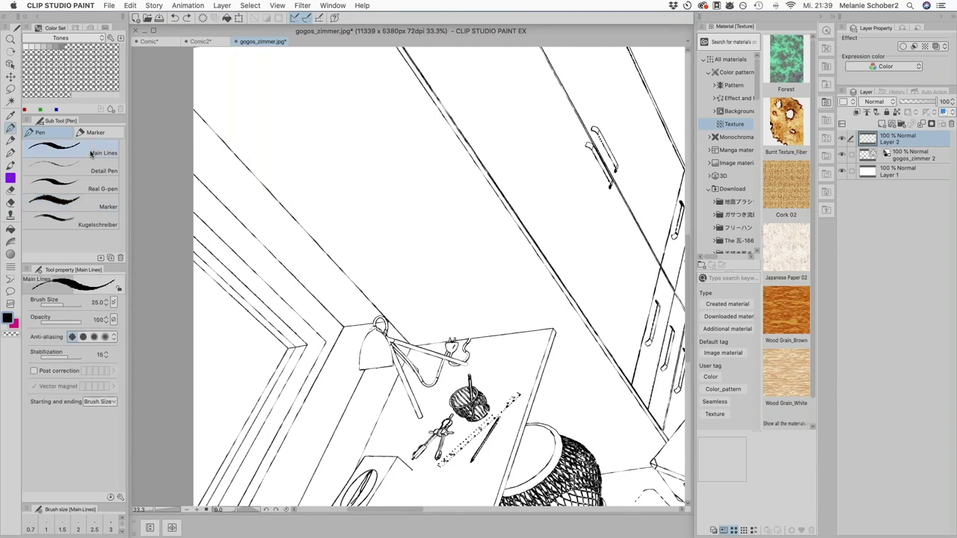
mouse_move(371, 169)
left_mouse_down()
mouse_move(357, 222)
mouse_move(404, 247)
left_mouse_up()
mouse_move(371, 169)
left_mouse_down()
mouse_move(409, 198)
mouse_move(403, 242)
left_mouse_up()
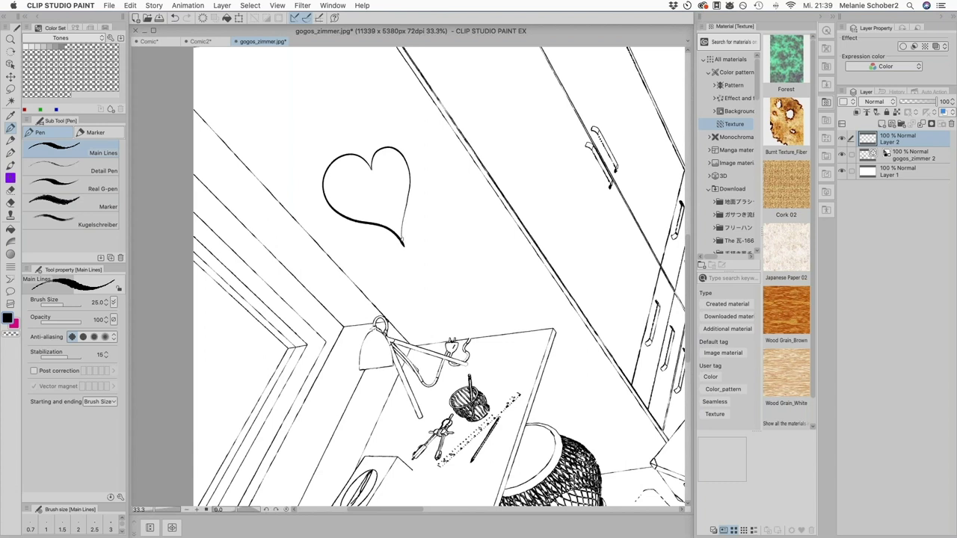
- Make magenta the active colour and set the All layers Fill tool to colour margin 32.1 and area scaling 1
scroll(460, 200, "up", 1)
scroll(459, 199, "up", 4)
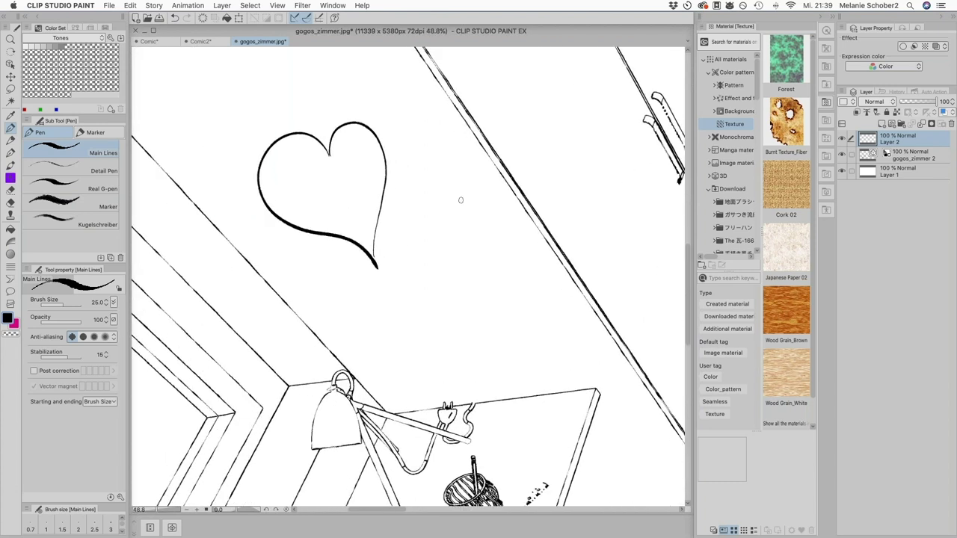
left_click_drag(478, 239, 508, 247)
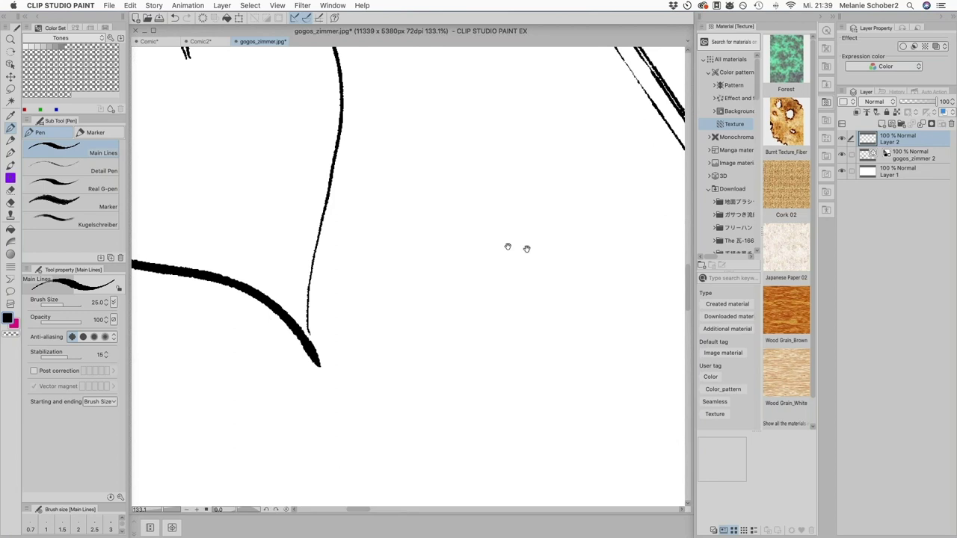
scroll(507, 246, "down", 2)
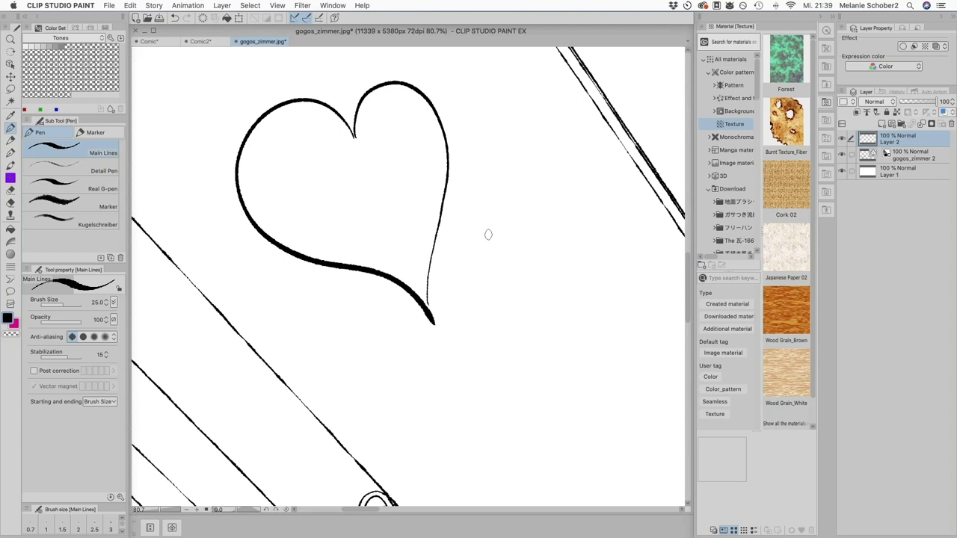
left_click(15, 325)
left_click(10, 229)
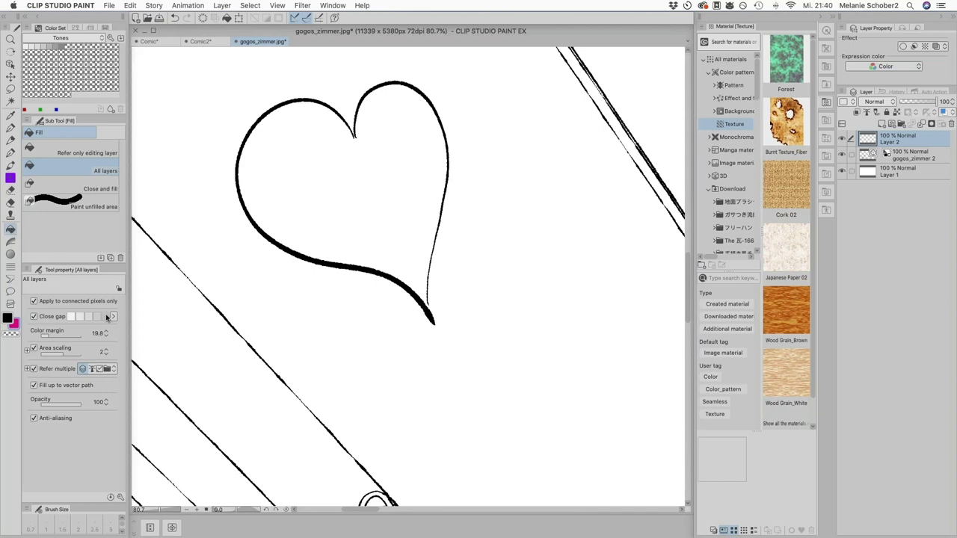
left_click(72, 317)
mouse_move(52, 337)
left_mouse_down()
mouse_move(70, 334)
mouse_move(55, 334)
left_mouse_up()
left_click(62, 350)
left_click(63, 353)
- Fill the heart with magenta, check the fill along the outline, and undo the fill
left_click(376, 173)
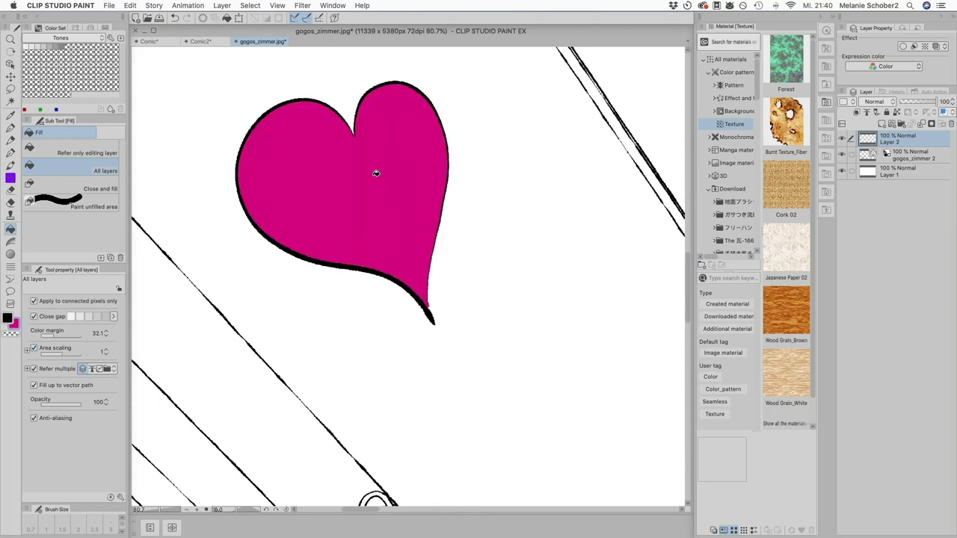
scroll(477, 254, "up", 1)
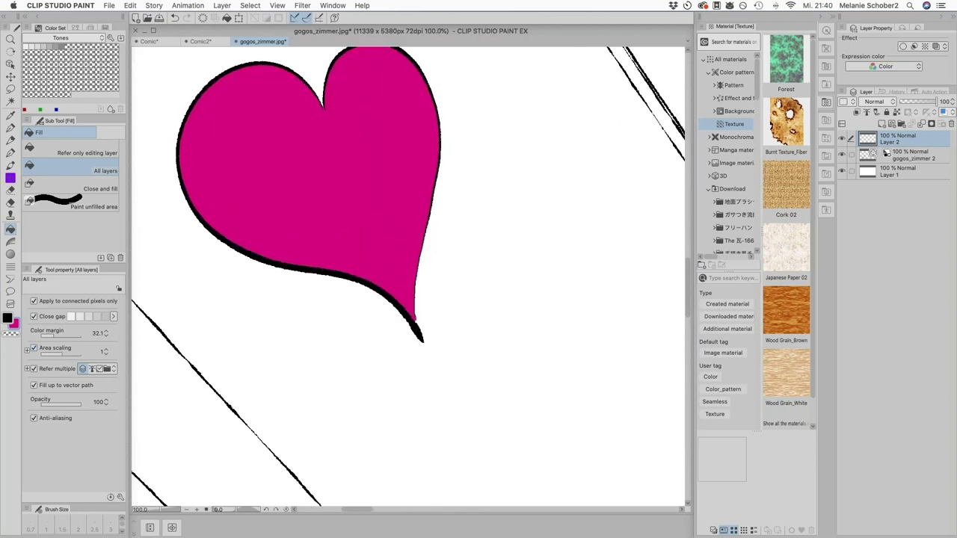
scroll(433, 321, "up", 1)
scroll(432, 321, "down", 3)
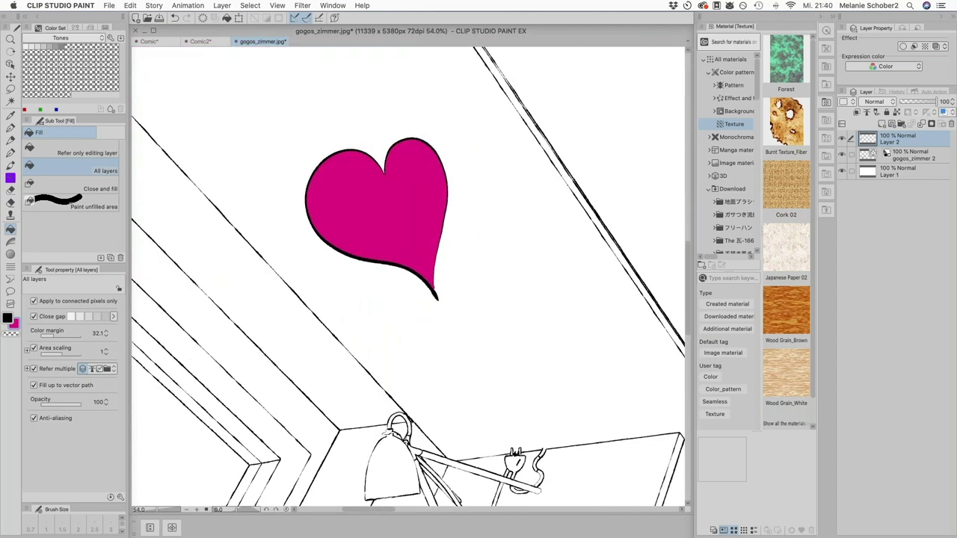
scroll(433, 322, "up", 3)
scroll(505, 218, "down", 1)
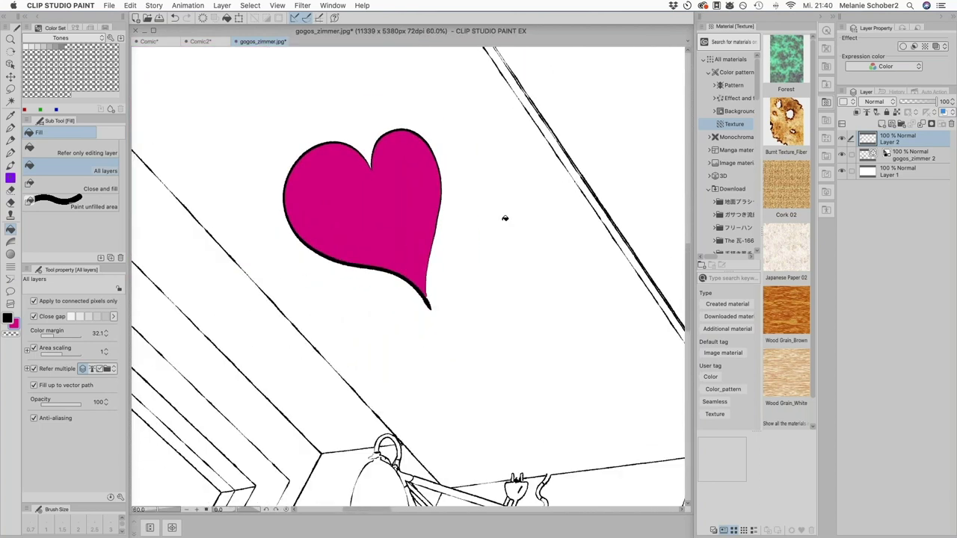
left_click(174, 18)
- Select the heart's interior with the Auto select tool, referring to all layers
key("w")
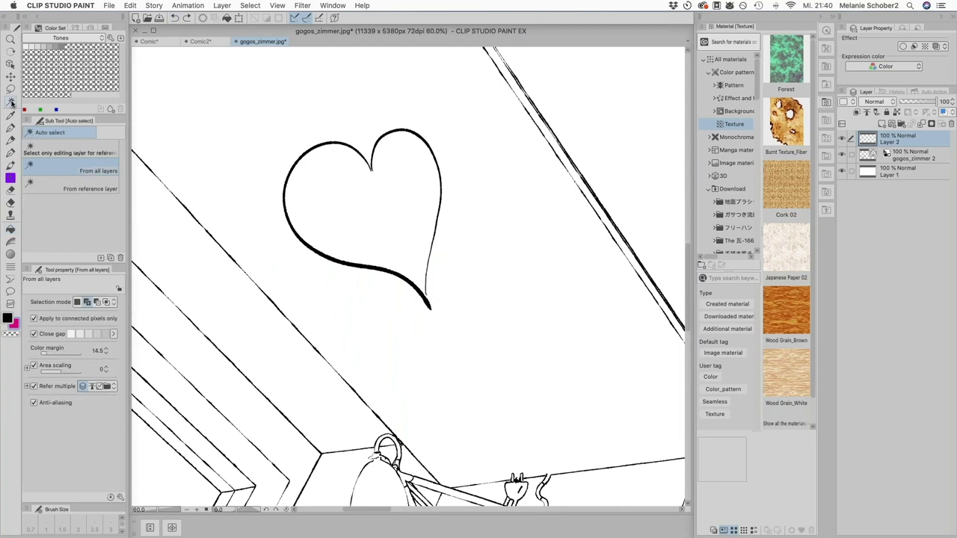
left_click(359, 215)
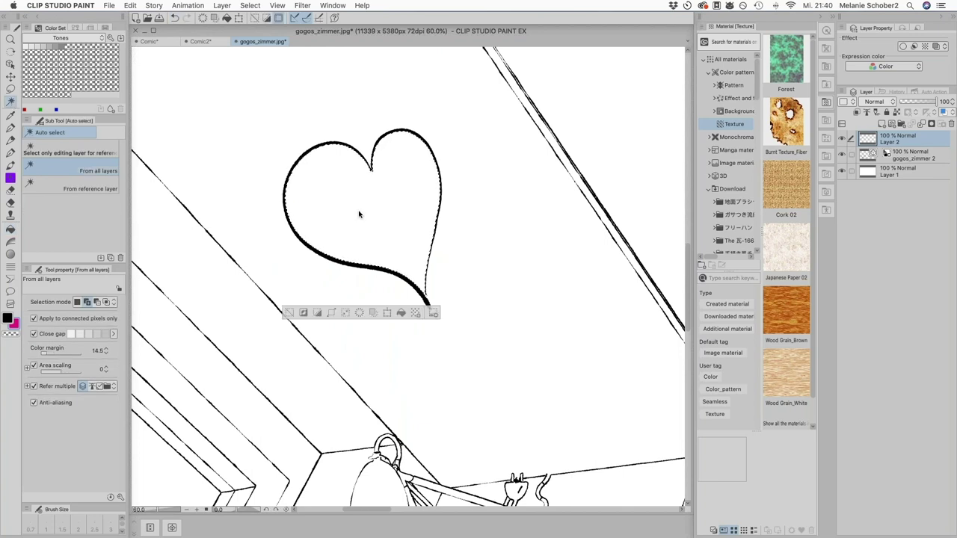
- Undo the magenta test stroke and texture the selected heart's interior in black with the Hatching decoration brush at size 103.8
left_click(11, 154)
left_click(52, 186)
left_click_drag(305, 158, 303, 223)
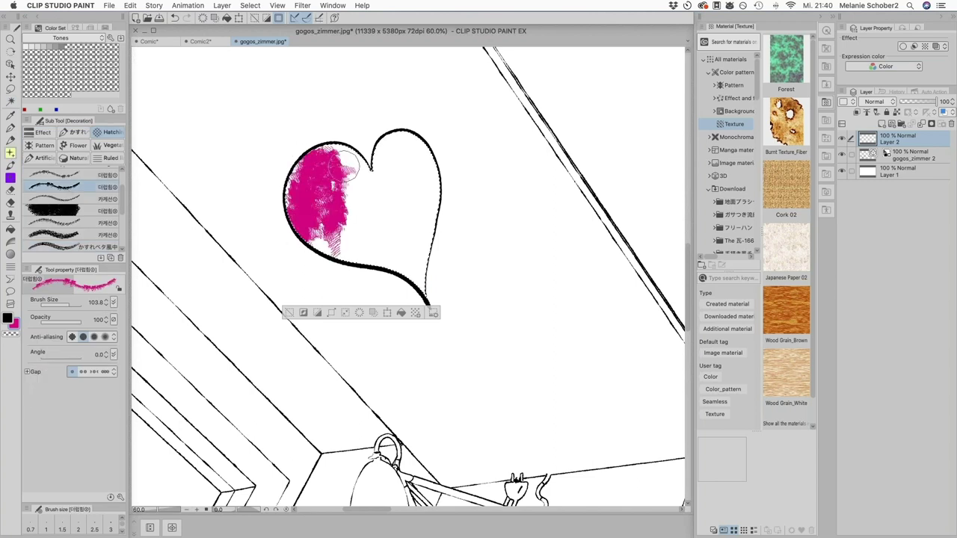
key("super+z")
key("x")
mouse_move(299, 217)
left_mouse_down()
mouse_move(317, 117)
mouse_move(362, 181)
left_mouse_up()
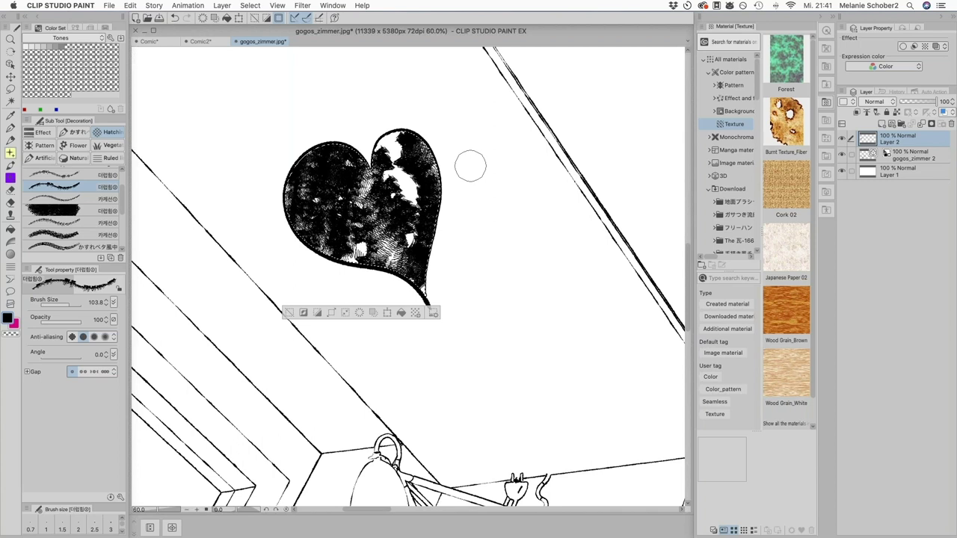
- Add a raster layer above the hatched heart and make light grey (R 179, G 178, B 178) the active drawing colour
left_click(882, 124)
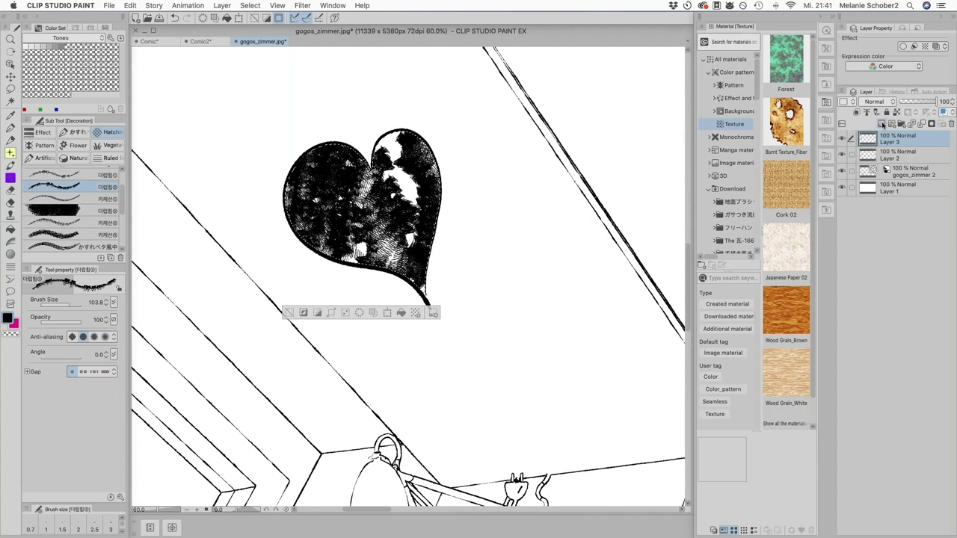
double_click(13, 323)
left_click(296, 217)
left_click(47, 45)
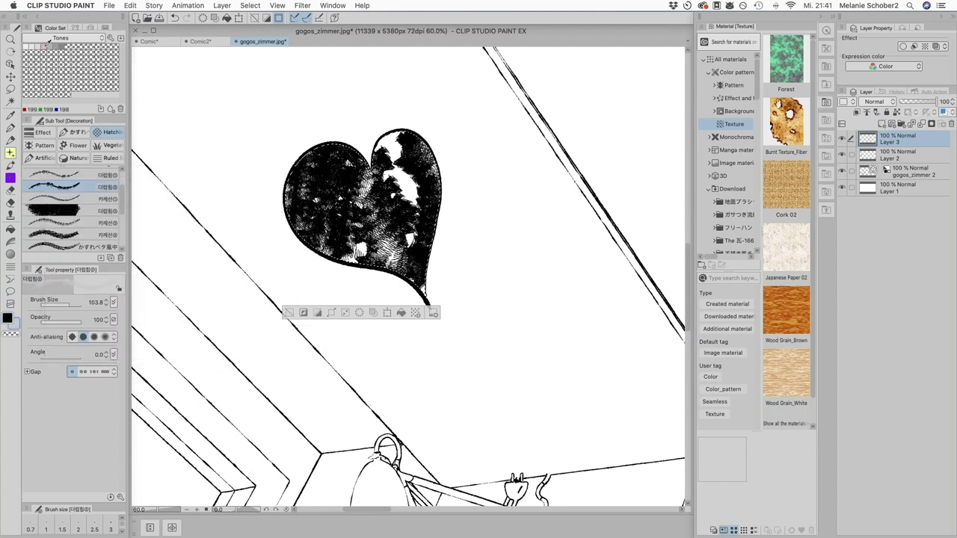
left_click(50, 45)
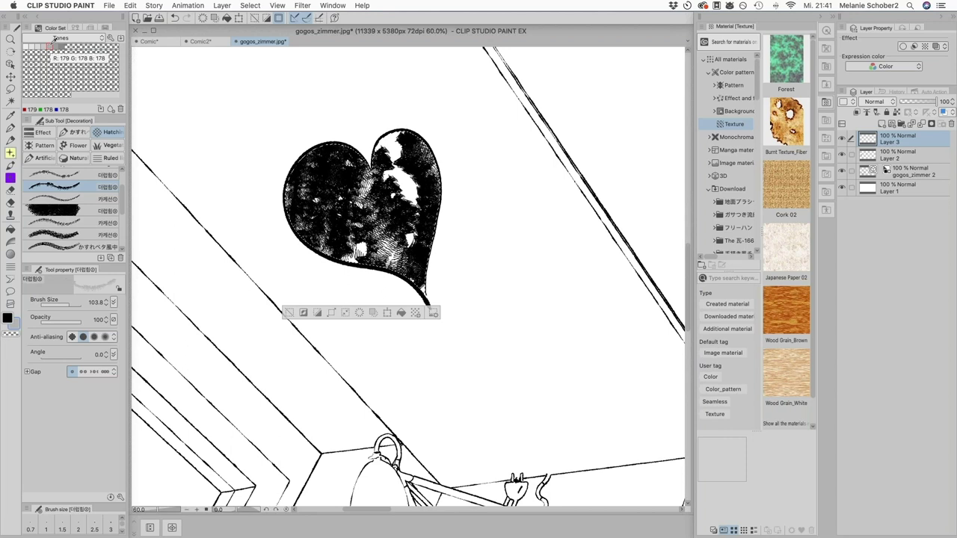
- Fill the enclosed gaps inside the hatched heart with grey using Close and fill, and set the new layer's blending mode to Multiply
left_click(10, 229)
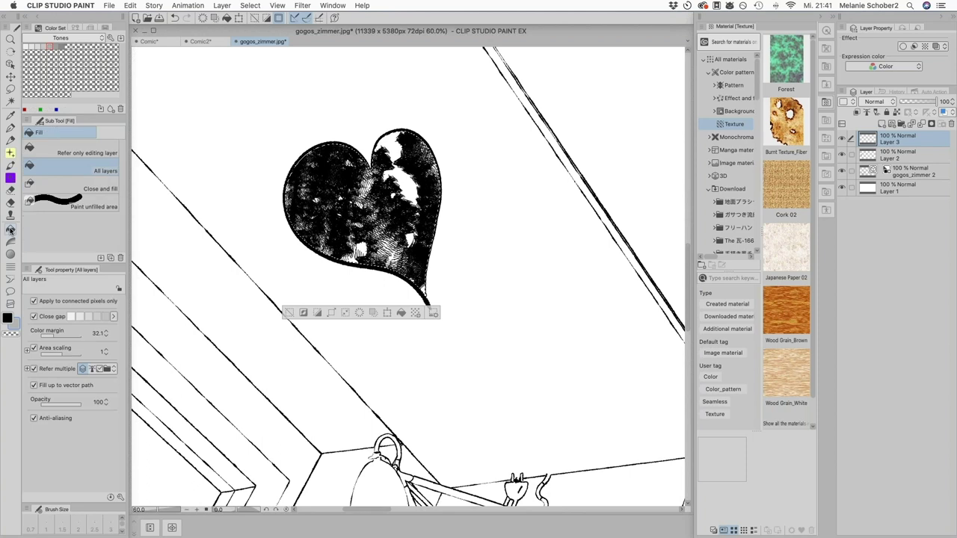
left_click(95, 187)
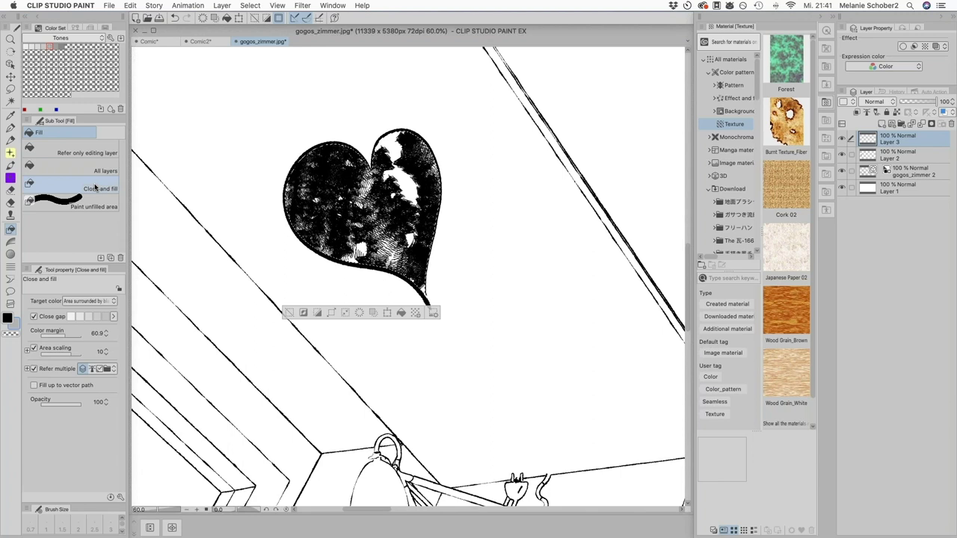
left_click_drag(312, 120, 255, 196)
mouse_move(349, 288)
left_mouse_down()
mouse_move(502, 187)
mouse_move(419, 91)
mouse_move(348, 102)
left_mouse_up()
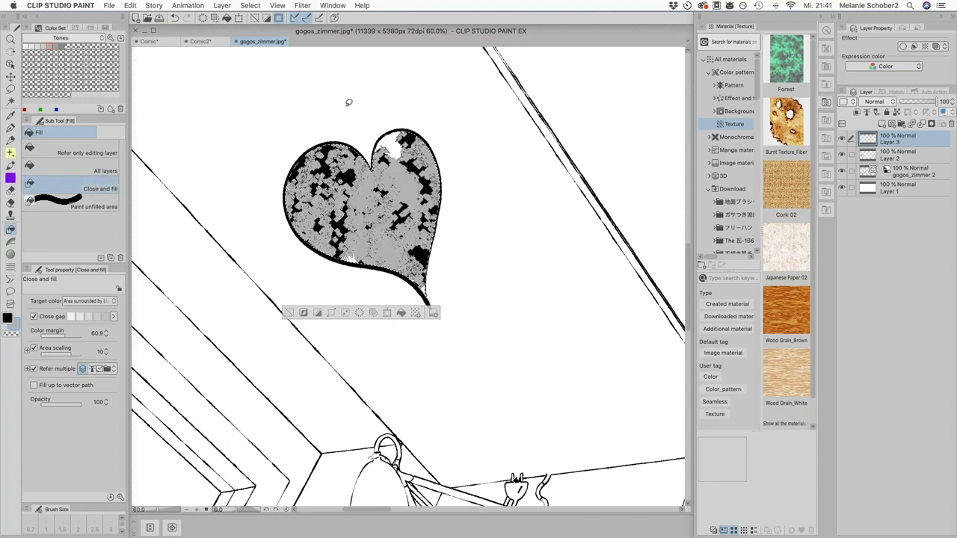
left_click(174, 18)
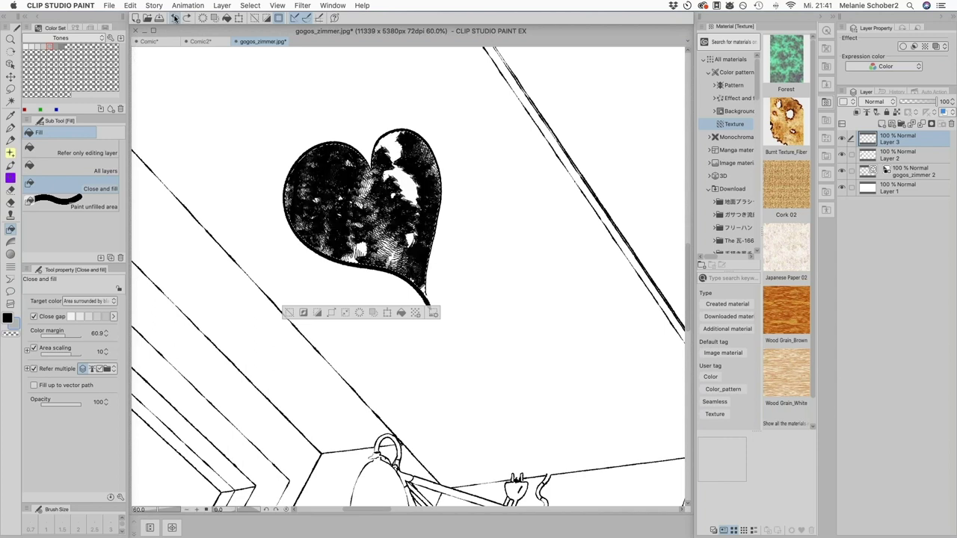
mouse_move(307, 118)
left_mouse_down()
mouse_move(452, 325)
mouse_move(399, 93)
left_mouse_up()
left_click(876, 102)
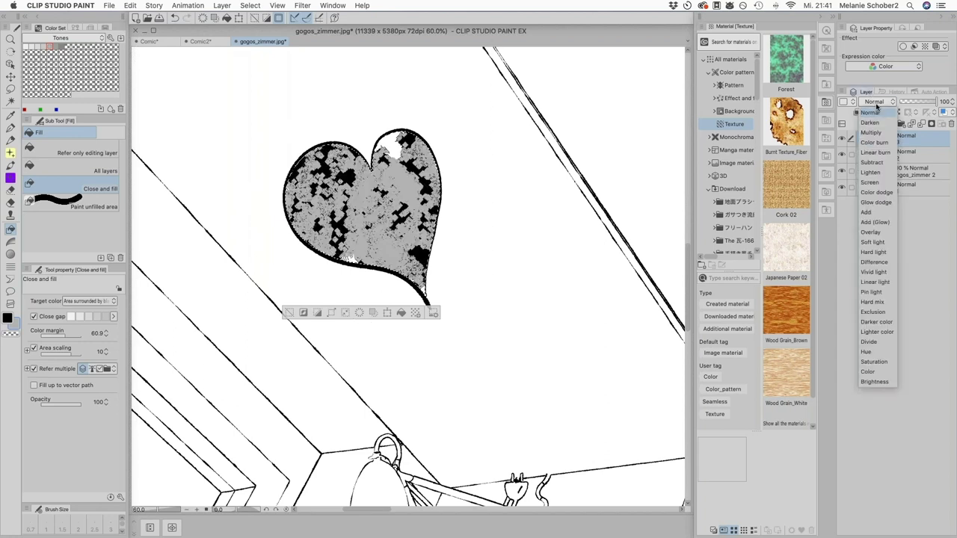
left_click(871, 132)
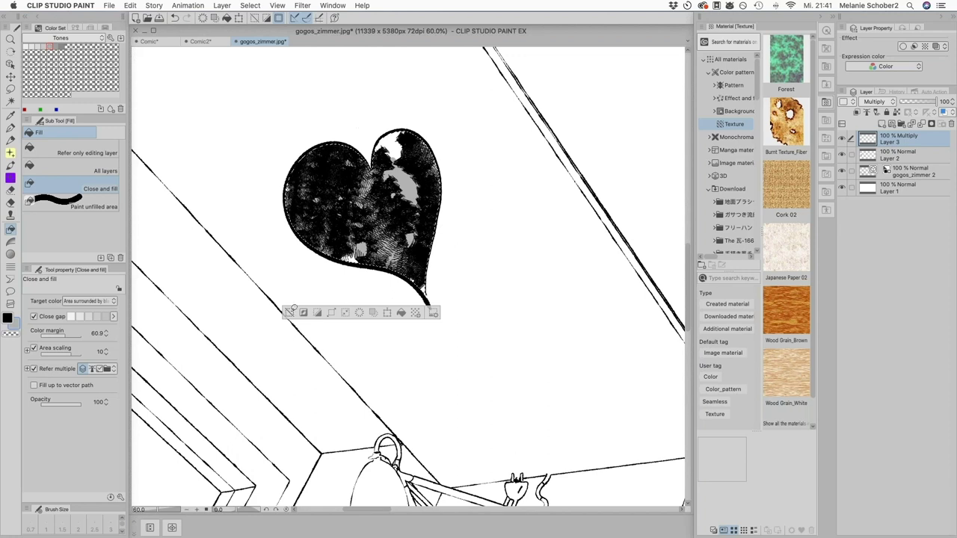
- Clear the selection and fill the heart's remaining white gaps with grey using Close and fill
key("super+d")
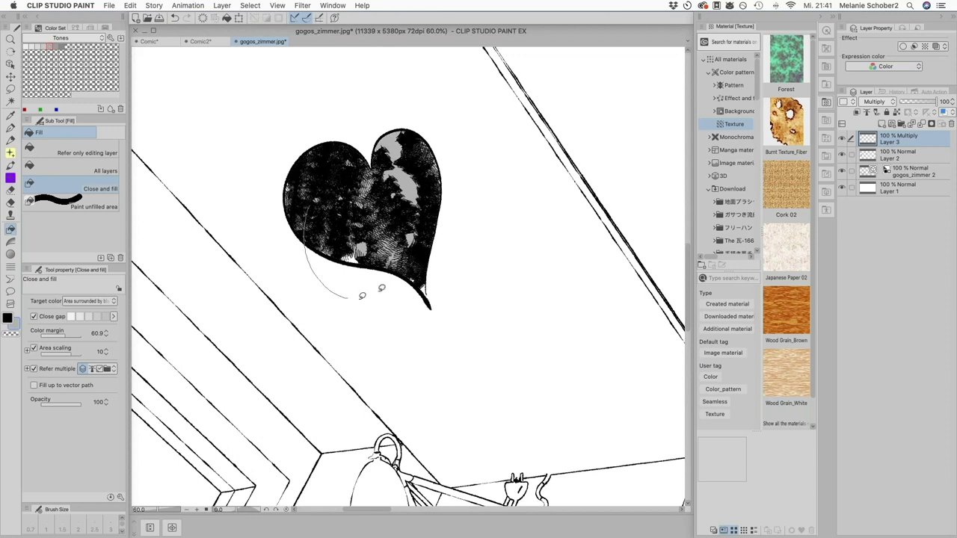
mouse_move(383, 261)
left_mouse_down()
mouse_move(458, 254)
mouse_move(433, 237)
left_mouse_up()
mouse_move(270, 142)
left_mouse_down()
mouse_move(267, 246)
mouse_move(340, 265)
left_mouse_up()
scroll(478, 180, "up", 3)
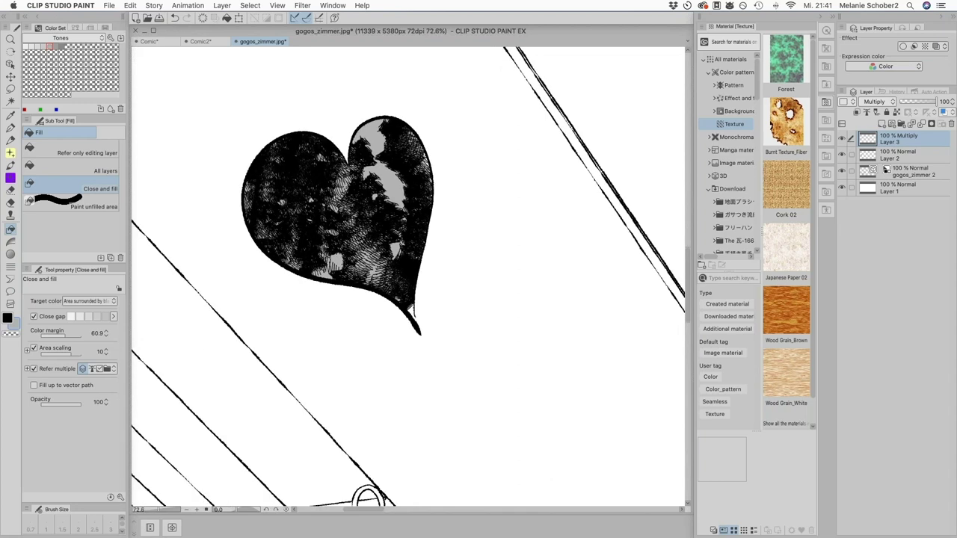
scroll(479, 186, "down", 1)
left_click(12, 242)
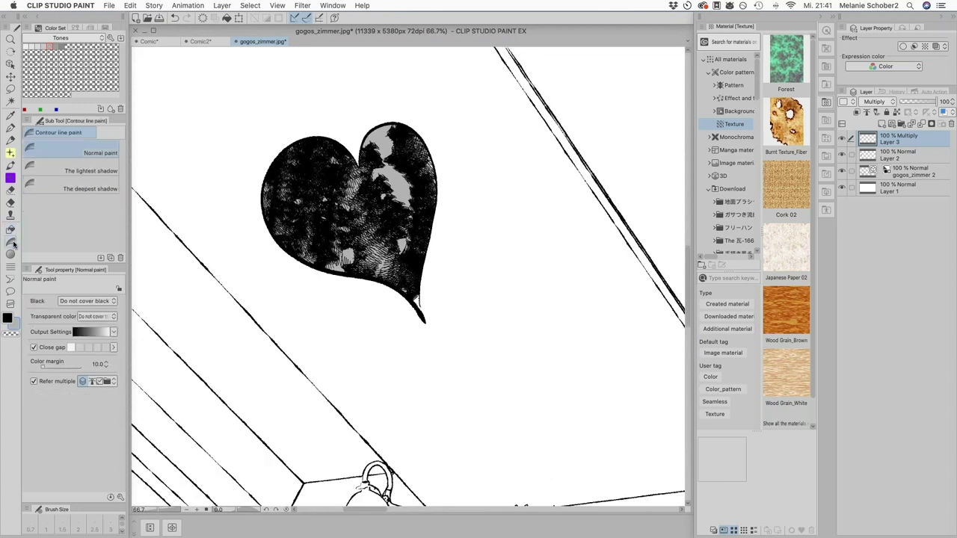
left_click(11, 254)
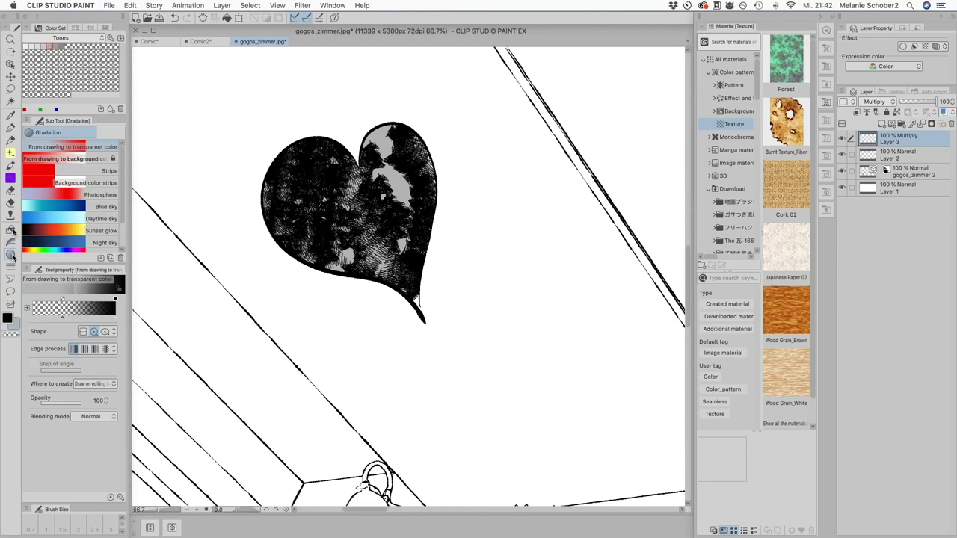
left_click(12, 230)
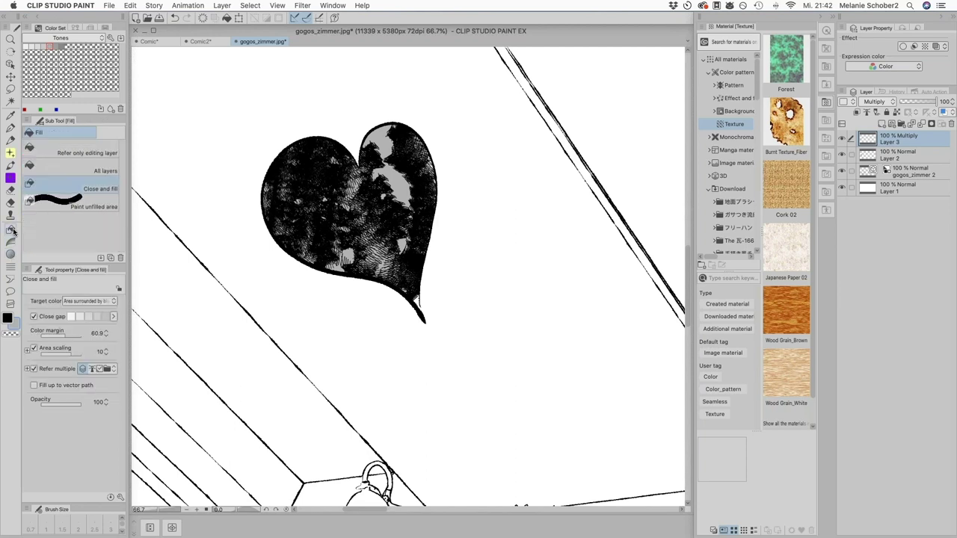
left_click(11, 279)
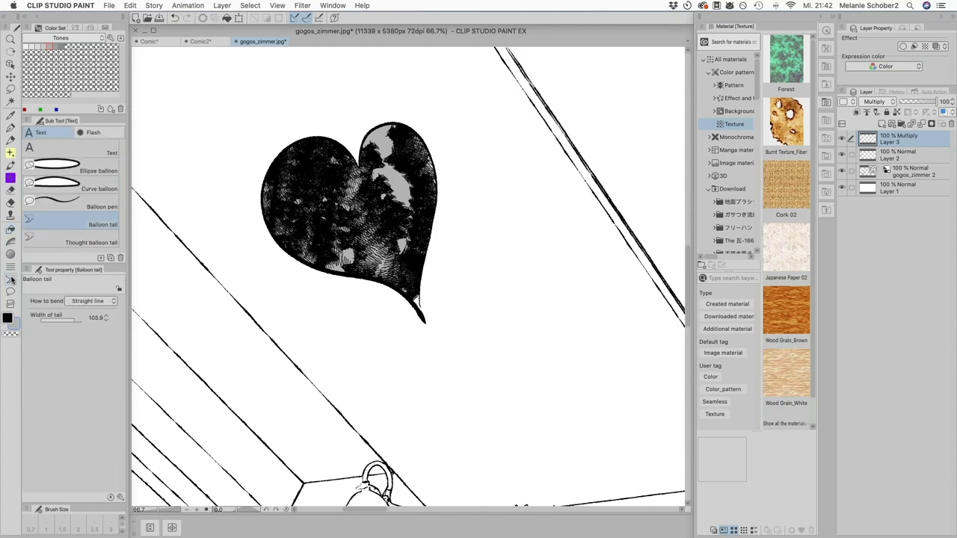
left_click(12, 267)
left_click(11, 255)
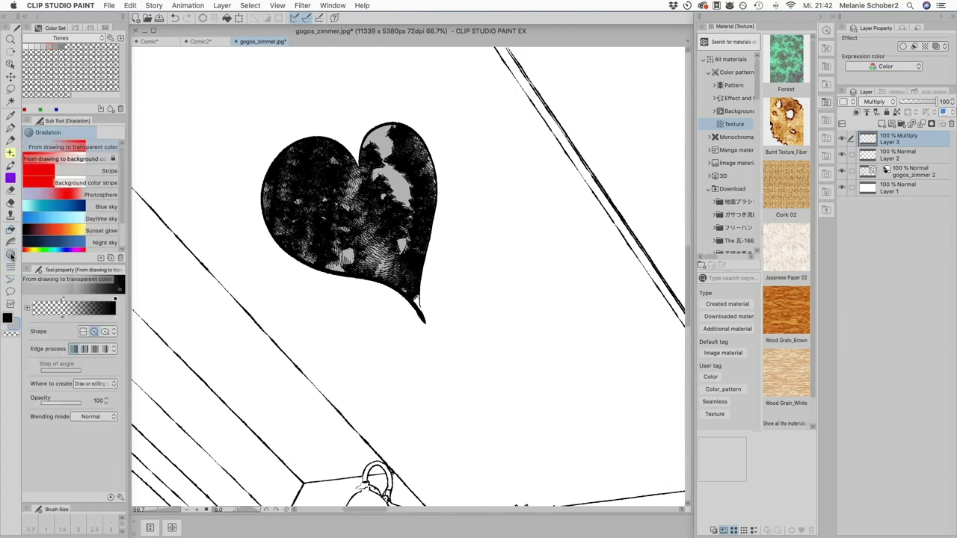
- Draw one large and two small solid grey freeform shapes on the empty area beside the heart with the Lasso fill tool
left_click(12, 266)
scroll(123, 180, "up", 5)
left_click(91, 209)
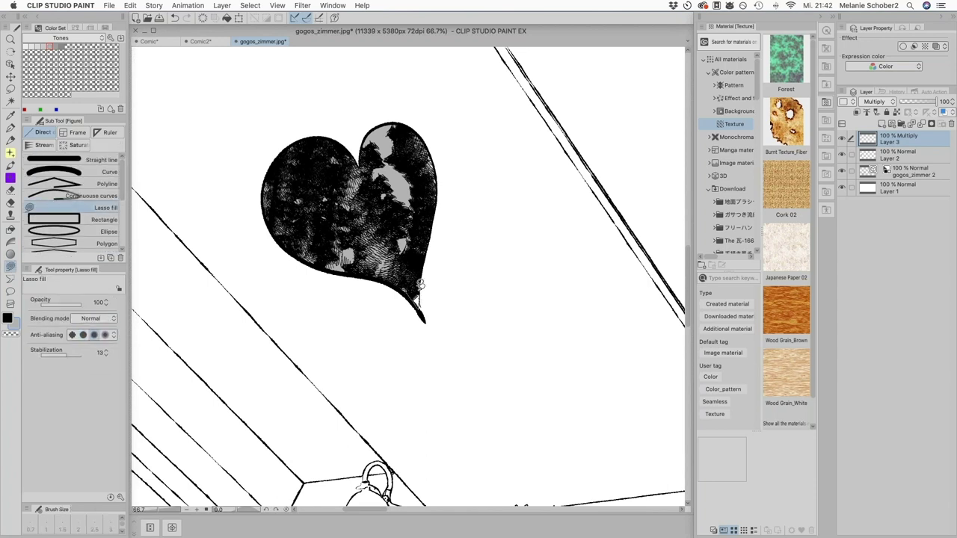
mouse_move(490, 312)
left_mouse_down()
mouse_move(494, 248)
mouse_move(614, 306)
mouse_move(506, 353)
mouse_move(493, 318)
left_mouse_up()
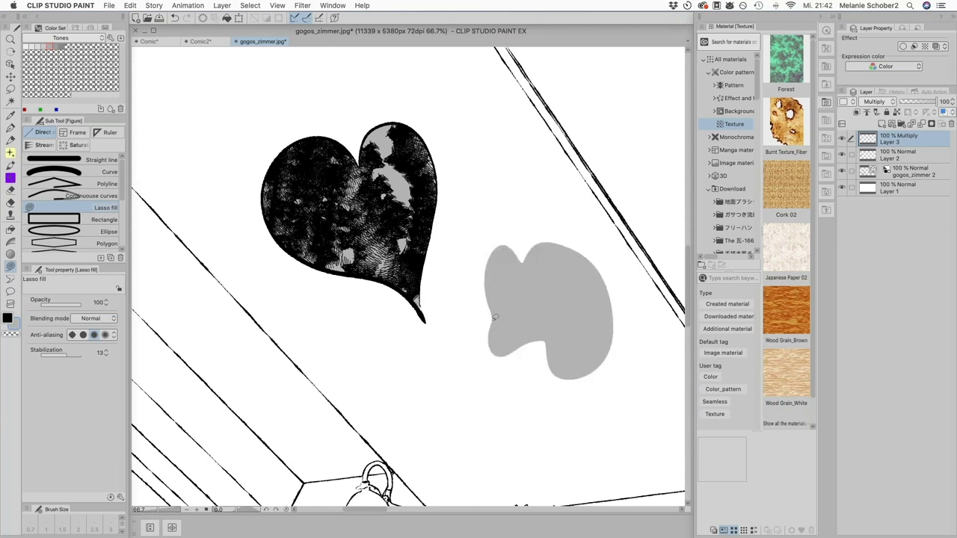
mouse_move(465, 181)
left_mouse_down()
mouse_move(475, 165)
mouse_move(465, 184)
left_mouse_up()
left_click_drag(471, 108, 472, 110)
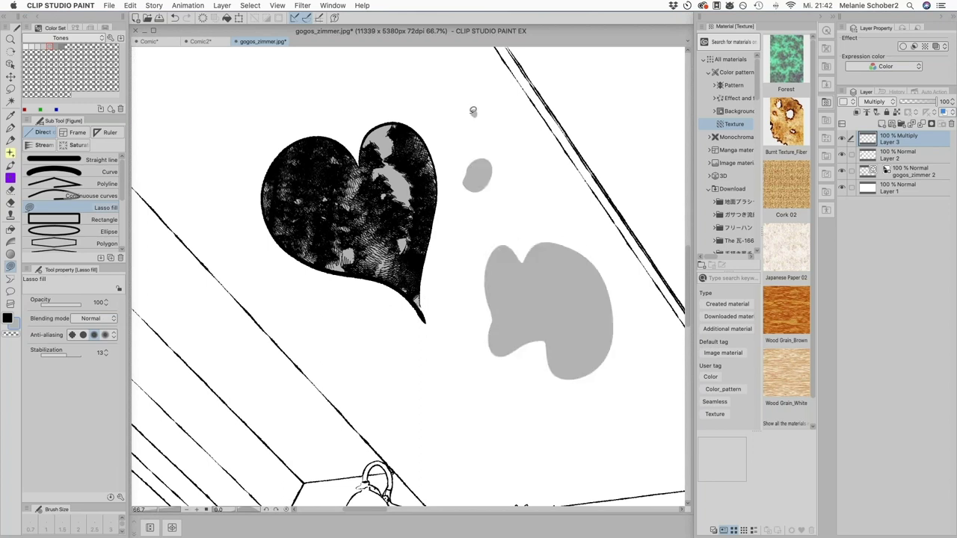
- Change the brush shape of all lines on the gogos_zimmer 2 vector layer to Waved line and check the result across the room
scroll(539, 179, "down", 2)
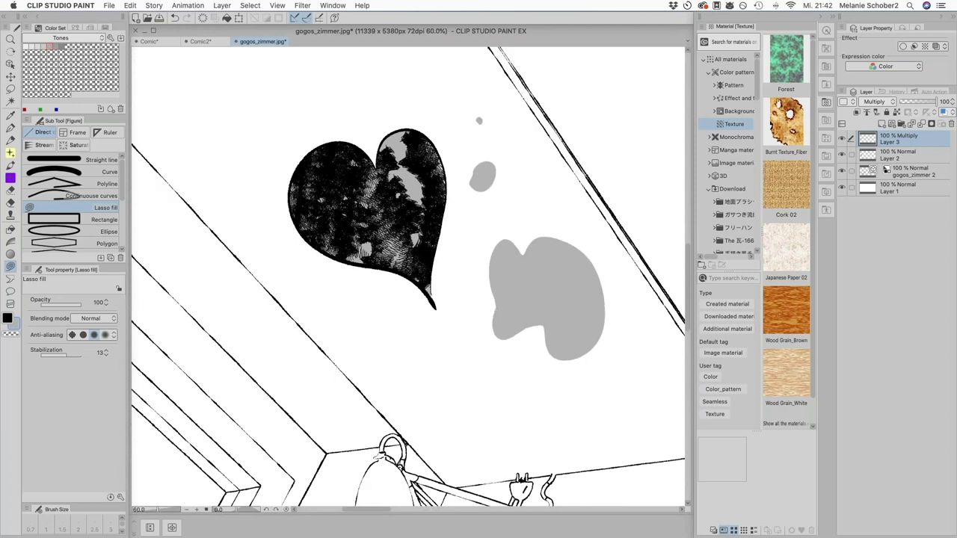
scroll(352, 244, "down", 10)
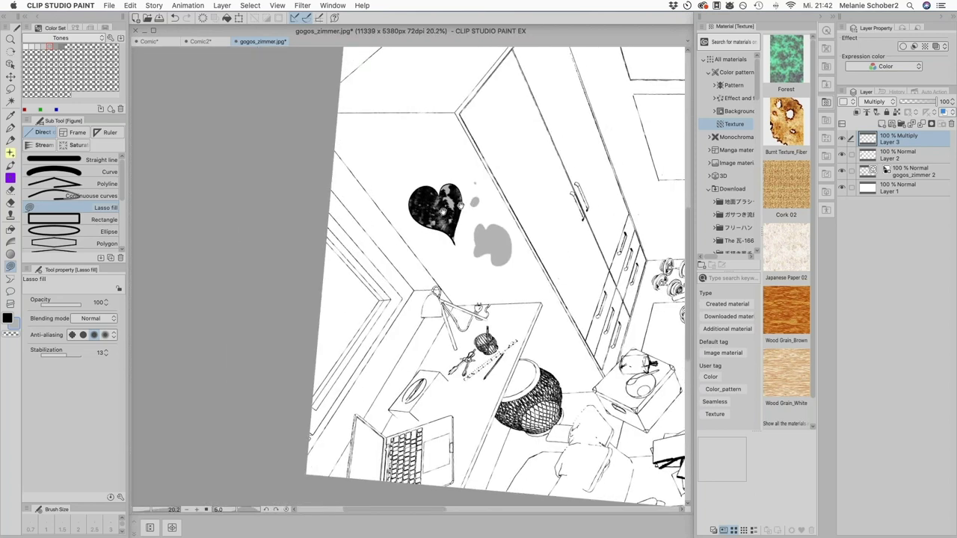
left_click_drag(351, 245, 459, 198)
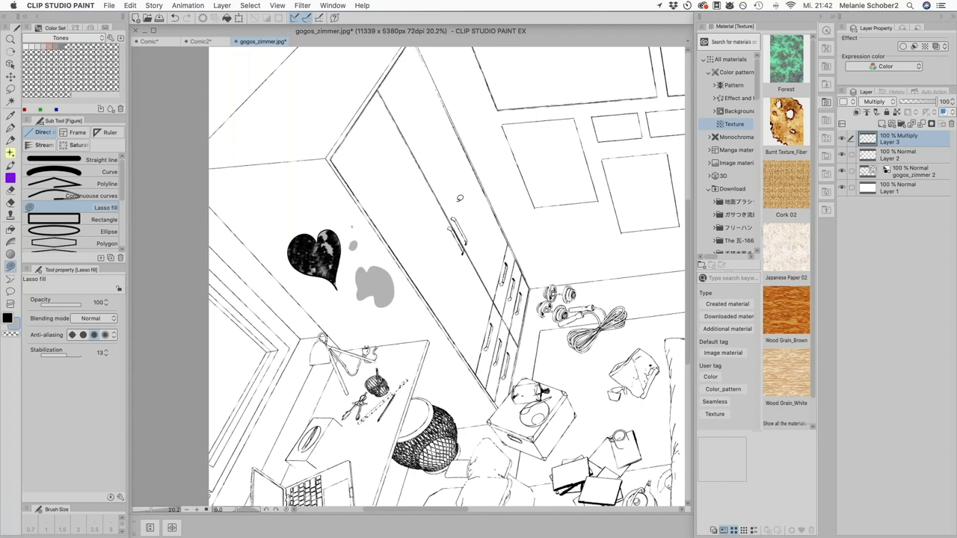
left_click(870, 176)
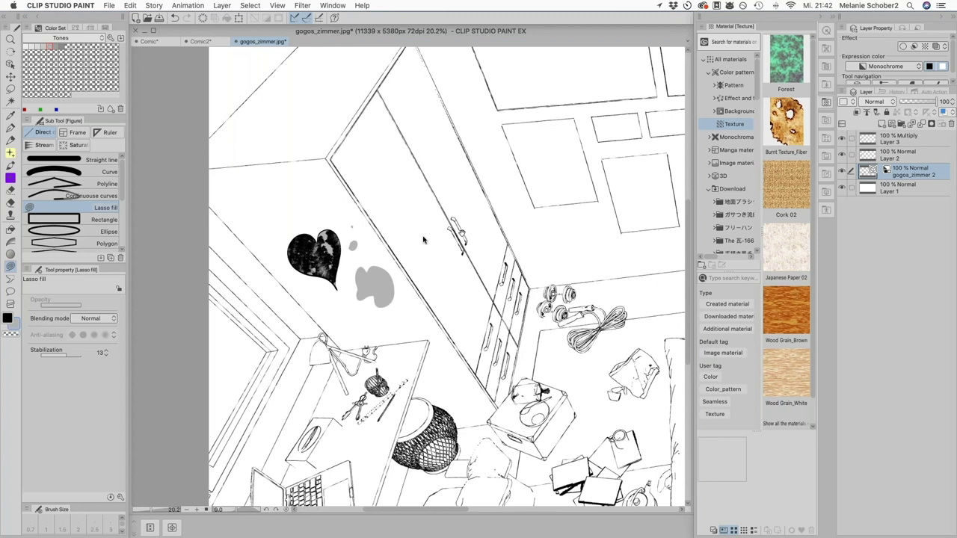
scroll(423, 239, "up", 5)
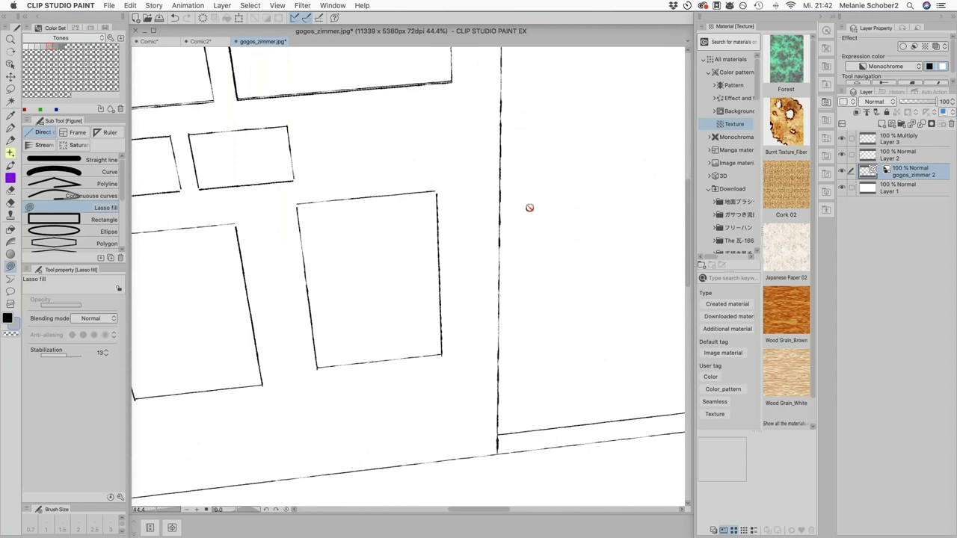
left_click(843, 91)
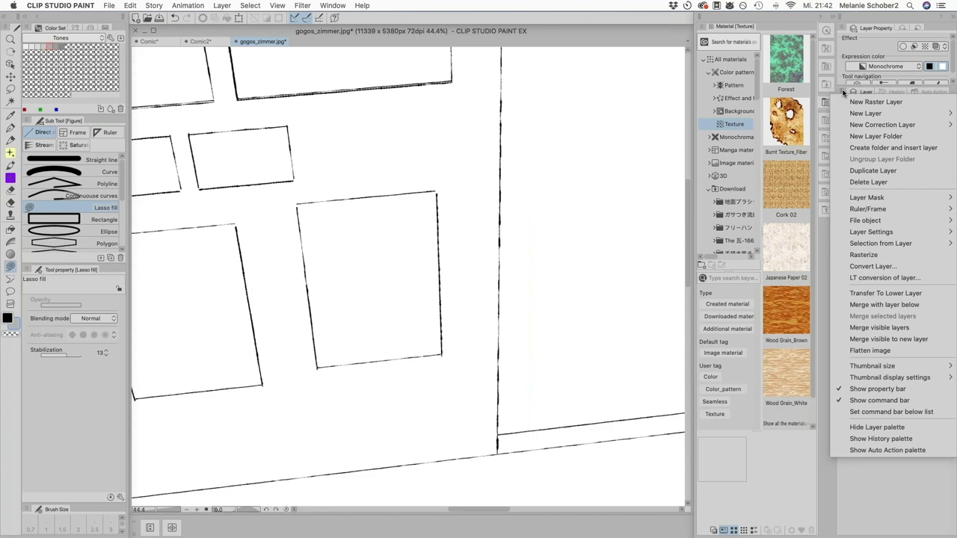
left_click(577, 25)
left_click(10, 64)
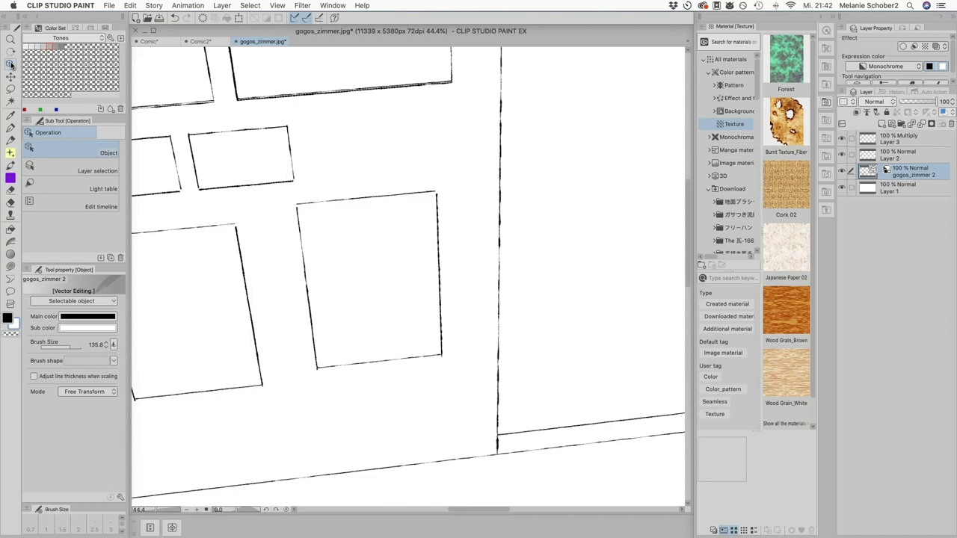
left_click(113, 360)
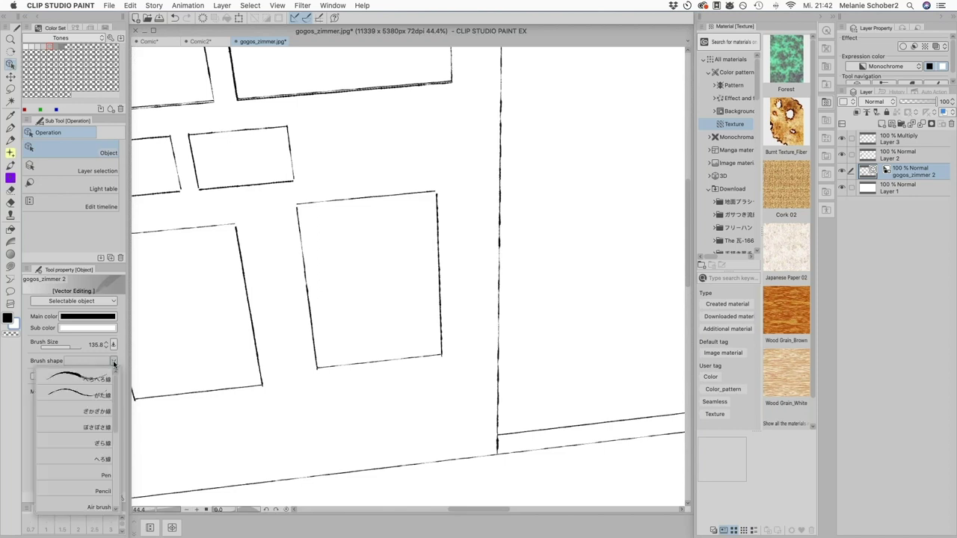
left_click_drag(115, 400, 119, 414)
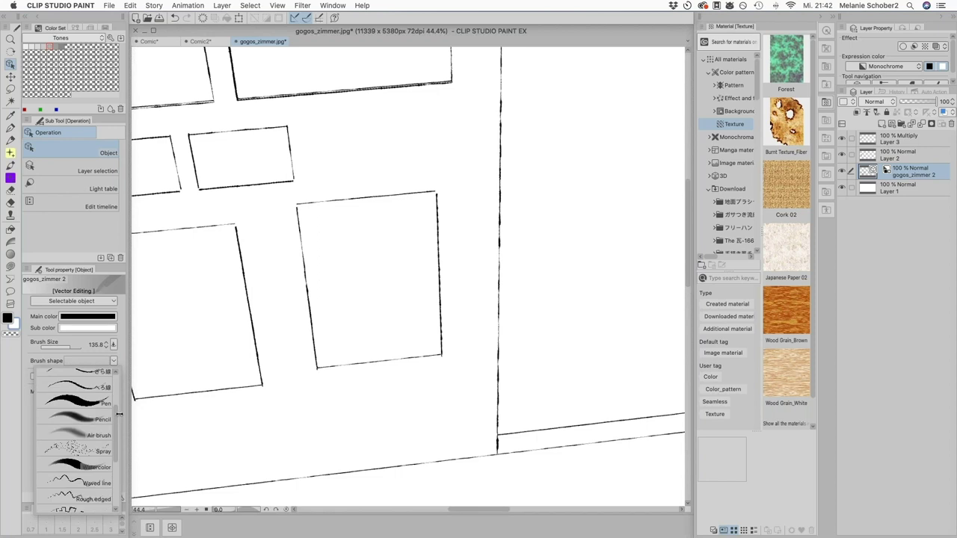
left_click(100, 481)
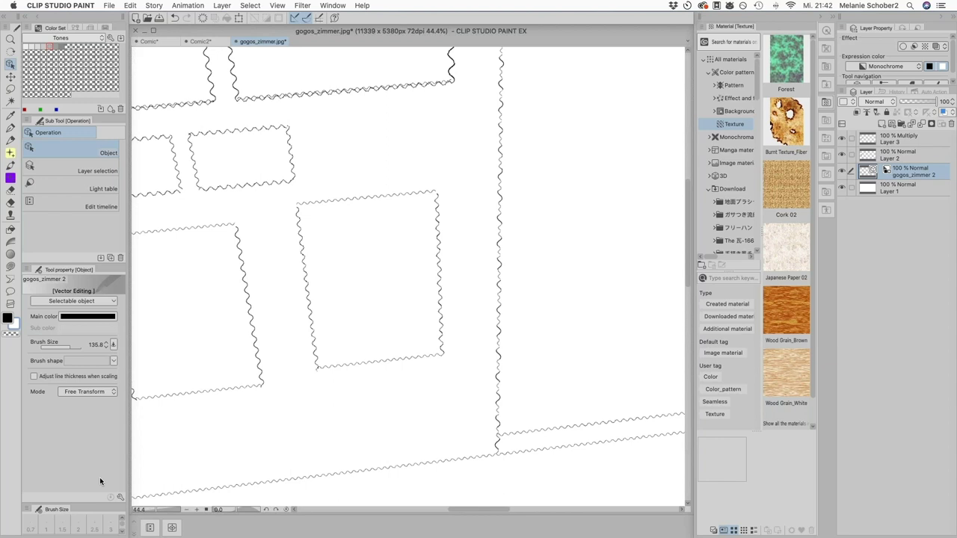
scroll(456, 317, "down", 2)
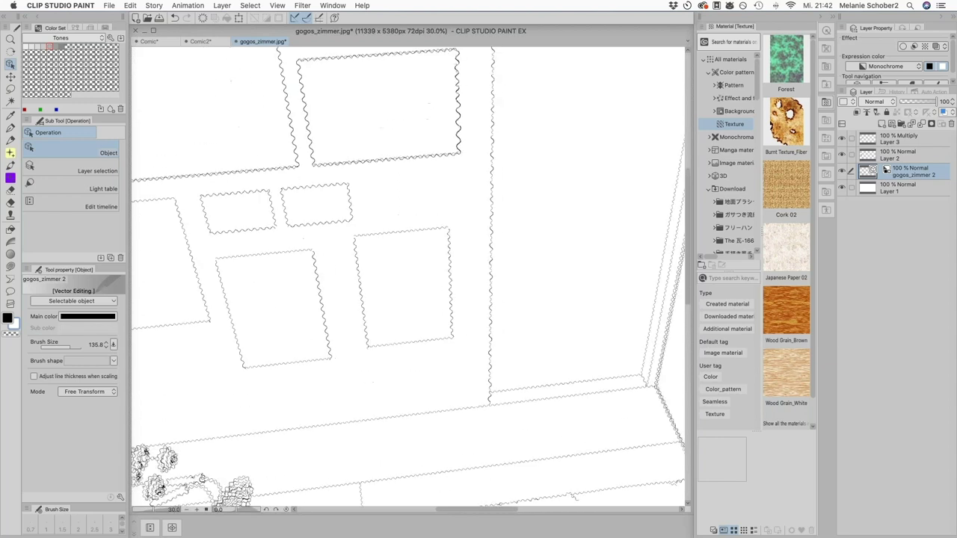
scroll(490, 221, "down", 4)
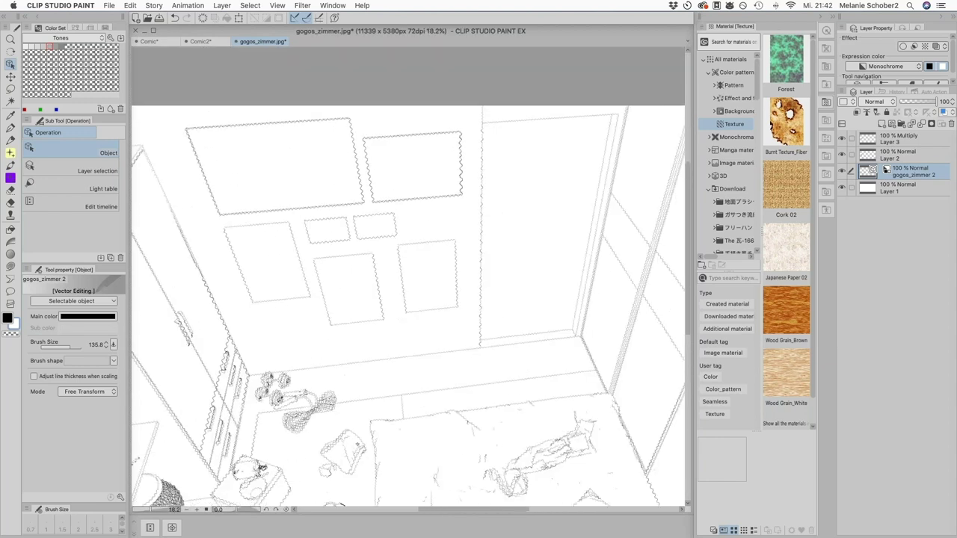
scroll(490, 221, "up", 4)
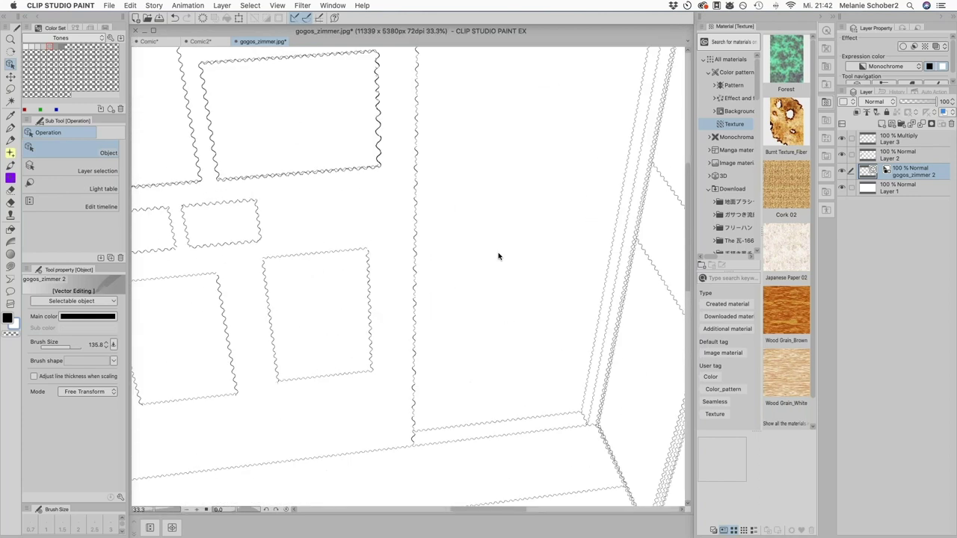
left_click(11, 241)
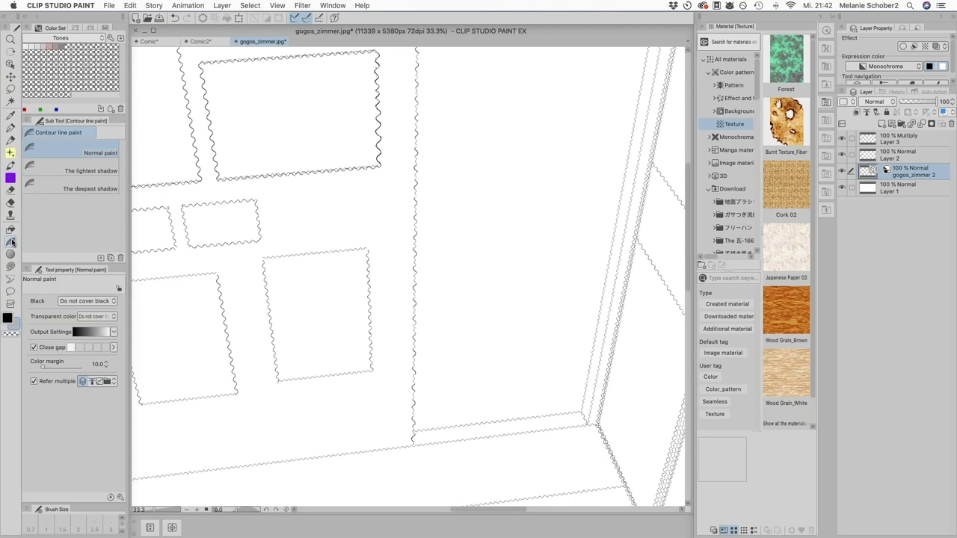
left_click(10, 230)
left_click(11, 255)
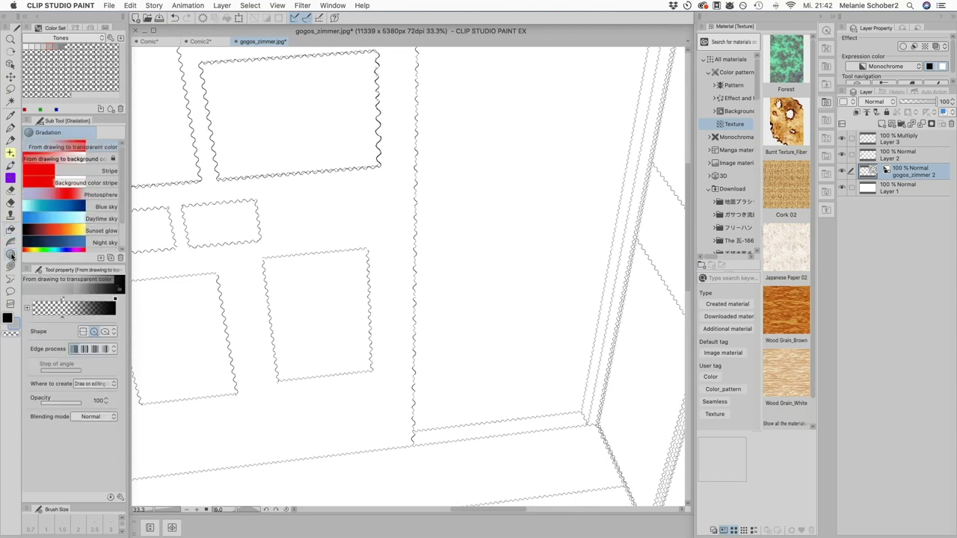
left_click(11, 267)
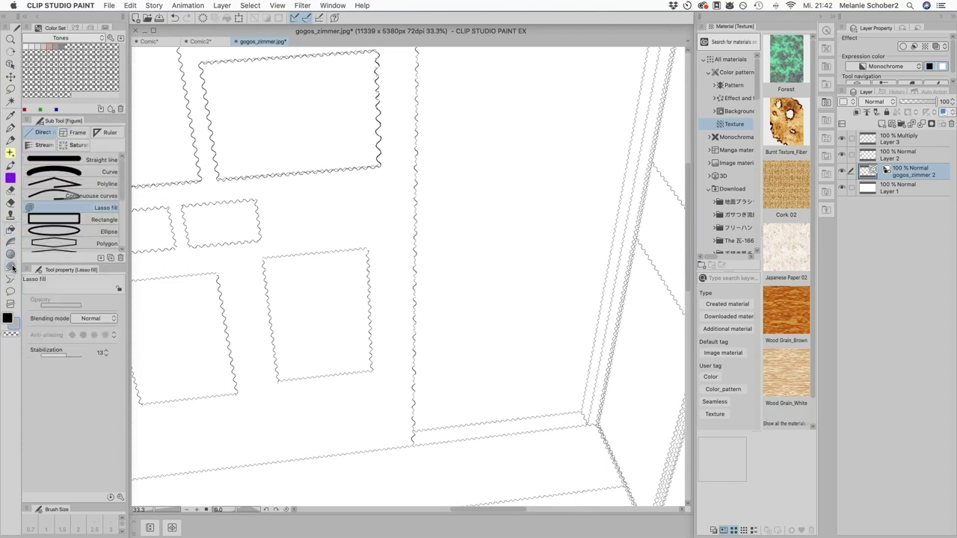
left_click(11, 279)
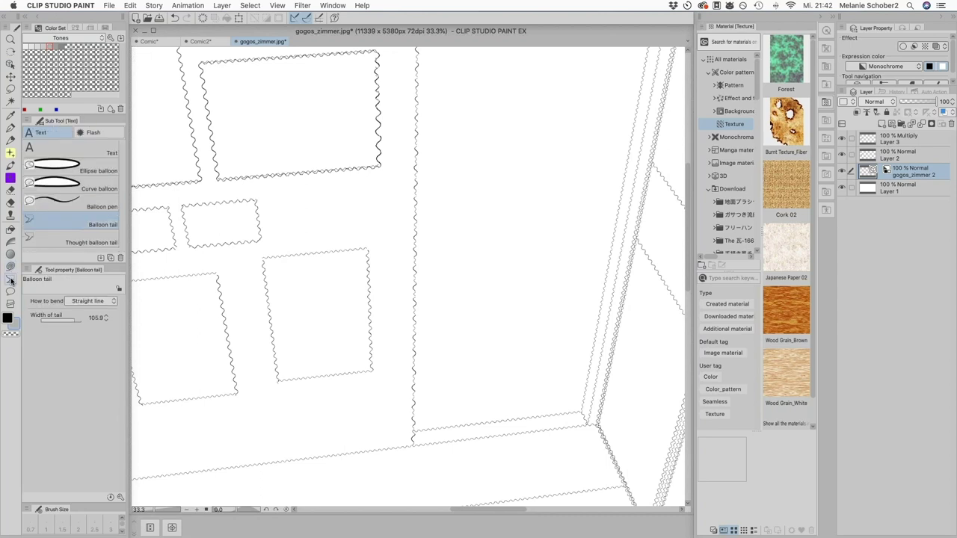
left_click(9, 292)
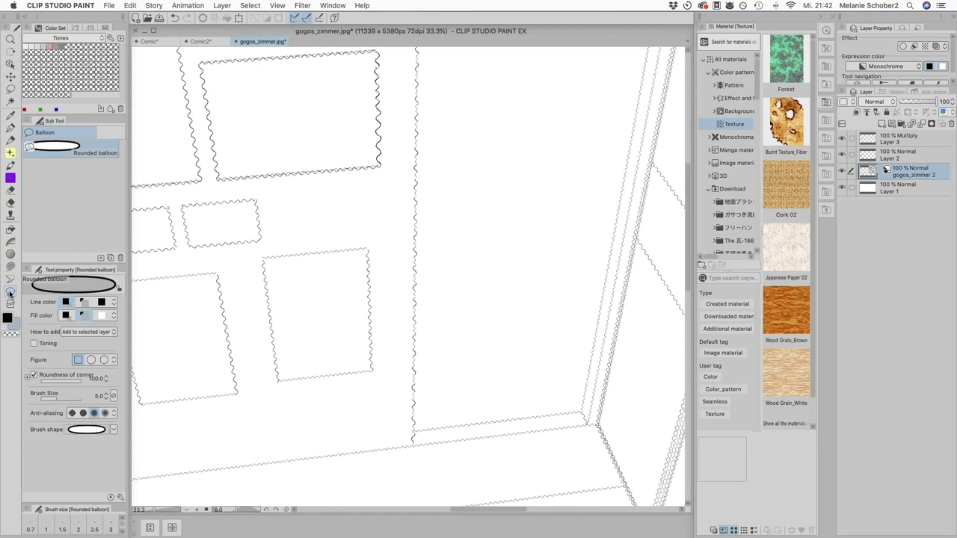
left_click(12, 266)
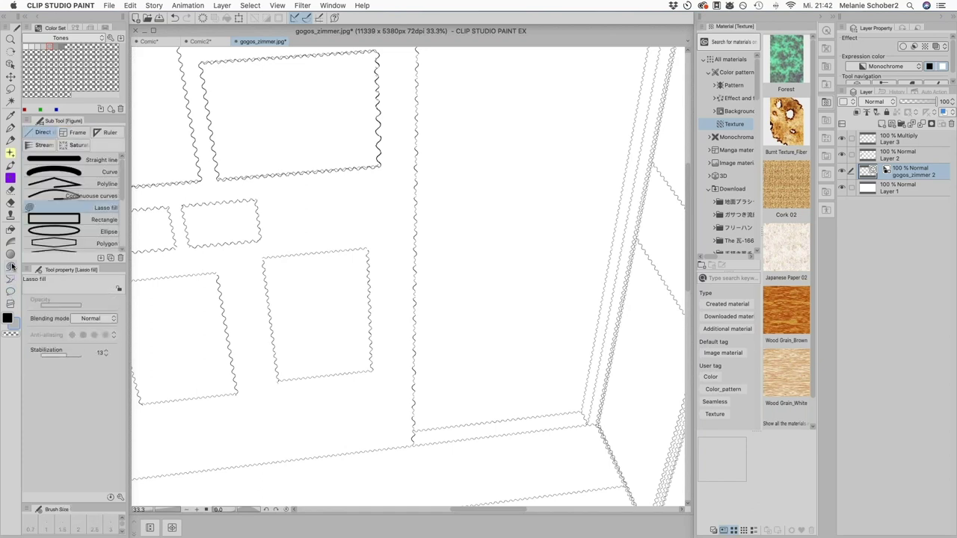
left_click(11, 254)
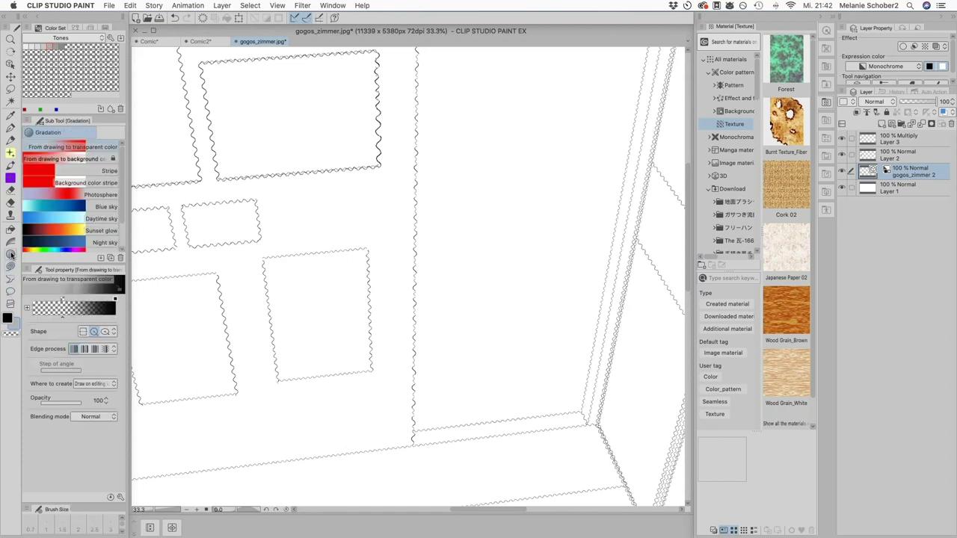
left_click(13, 241)
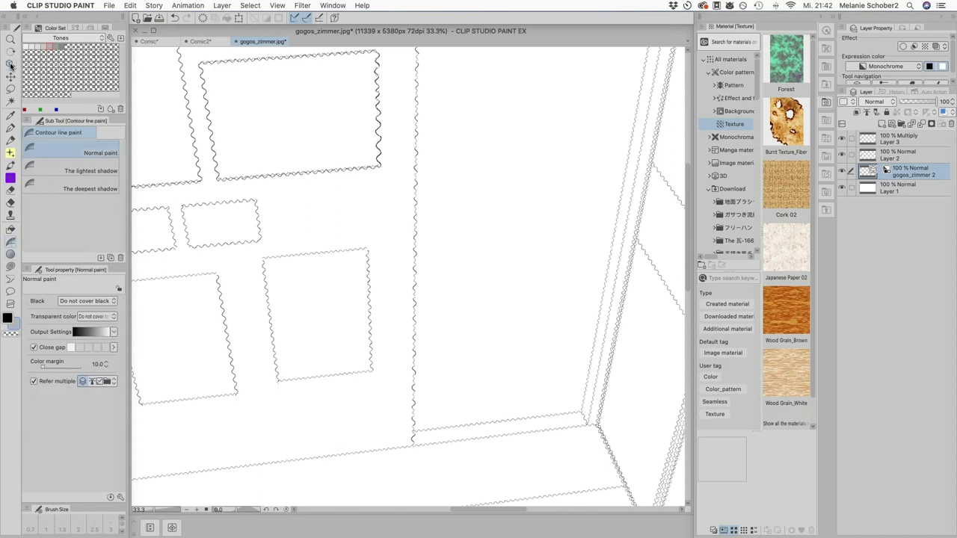
left_click(10, 65)
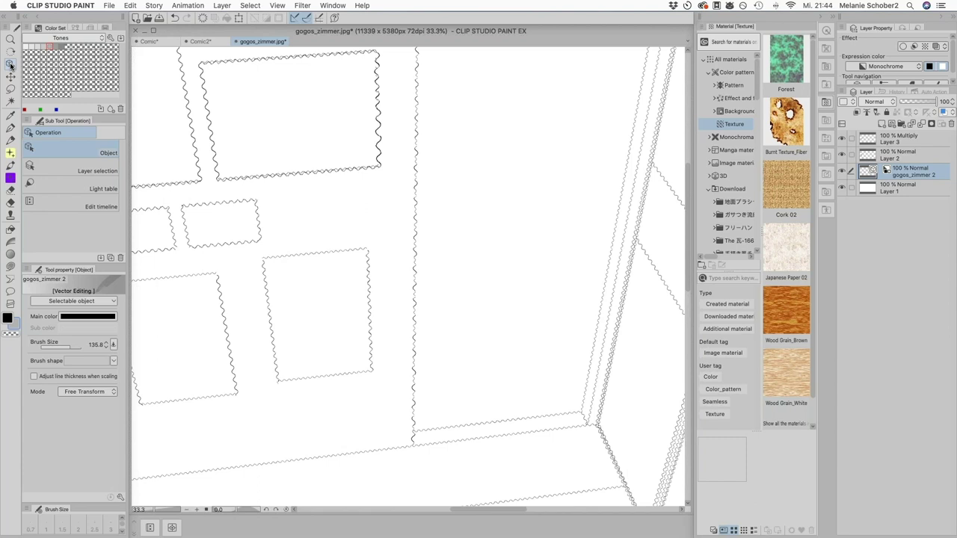
- Browse the Favourites folder of the monochrome pattern materials for the 60.0 LPI dot tones
scroll(462, 249, "down", 2)
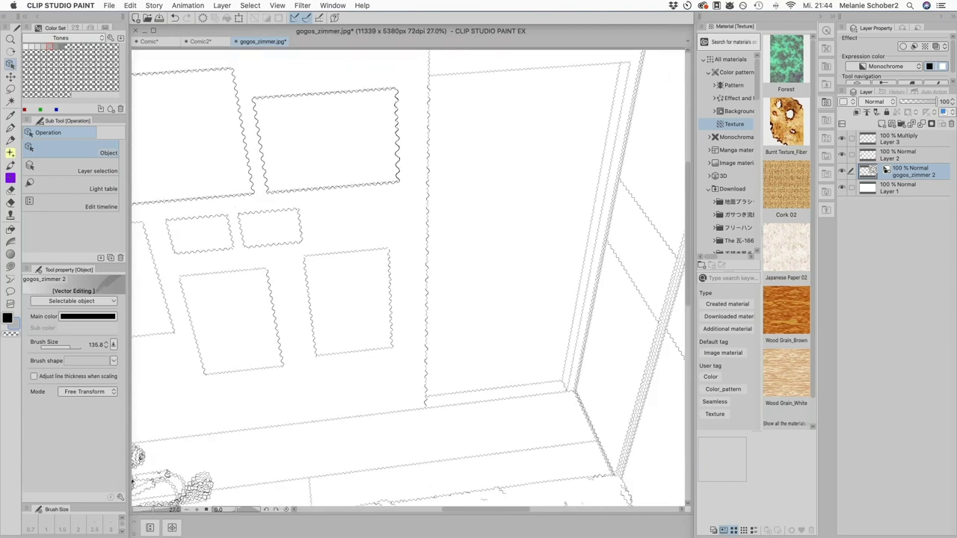
scroll(495, 244, "down", 5)
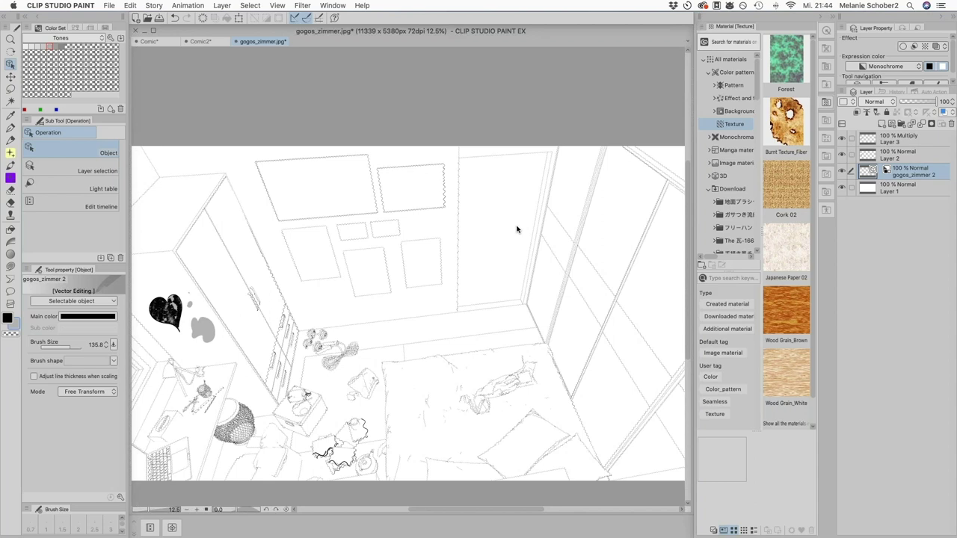
left_click(709, 137)
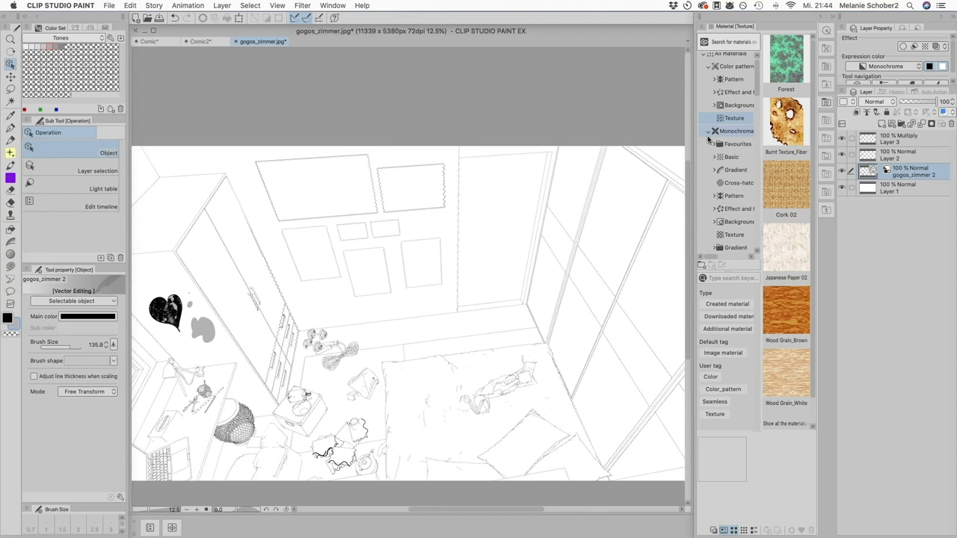
left_click(737, 143)
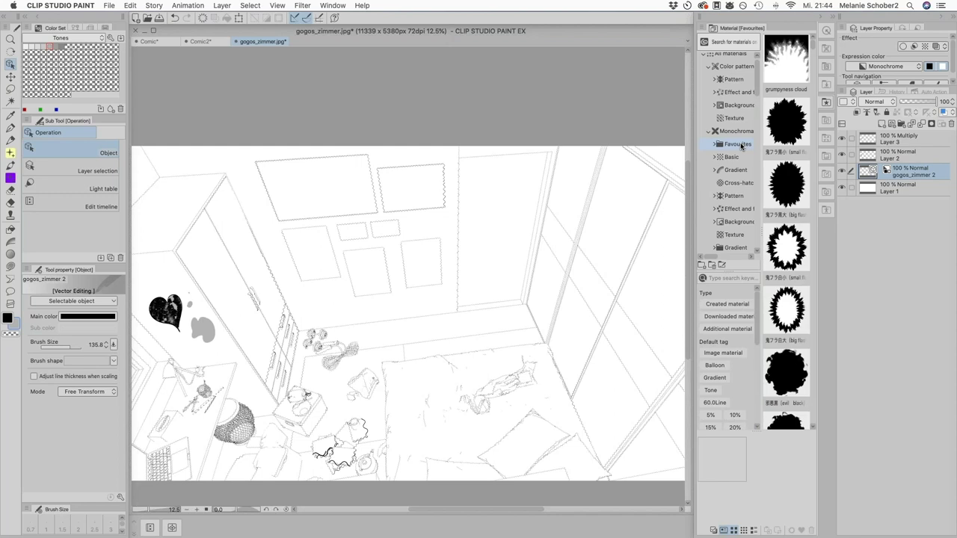
scroll(785, 113, "down", 5)
left_click_drag(812, 111, 815, 202)
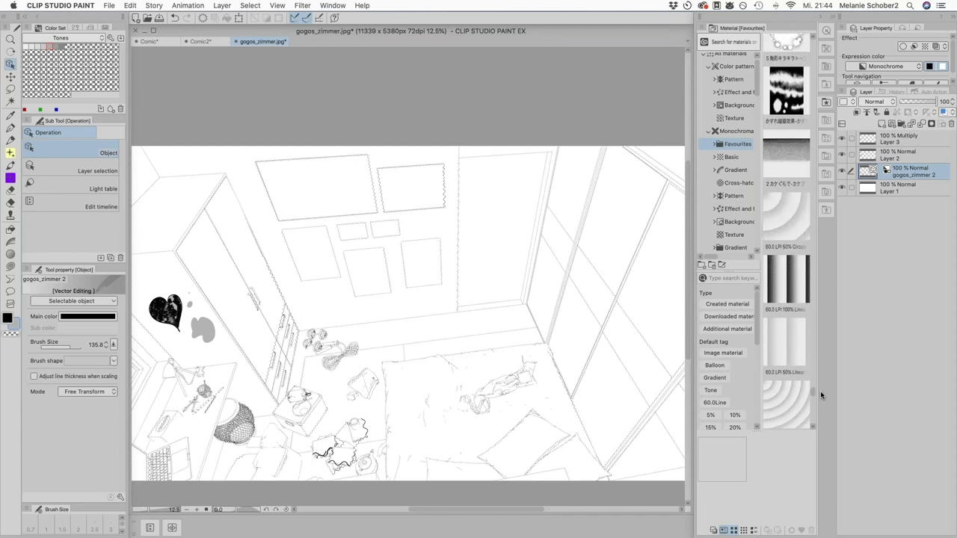
mouse_move(813, 391)
left_mouse_down()
mouse_move(812, 378)
mouse_move(813, 408)
left_mouse_up()
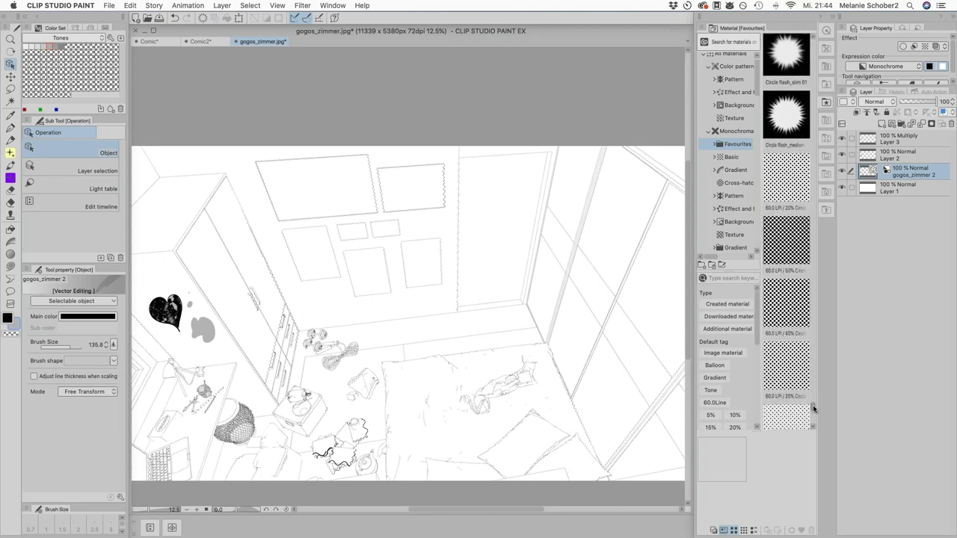
- Lasso a large, roughly circular area across the wall and door and apply the 60.0 LPI 20% circle tone to it
left_click(10, 89)
mouse_move(469, 182)
left_mouse_down()
mouse_move(432, 241)
mouse_move(483, 182)
left_mouse_up()
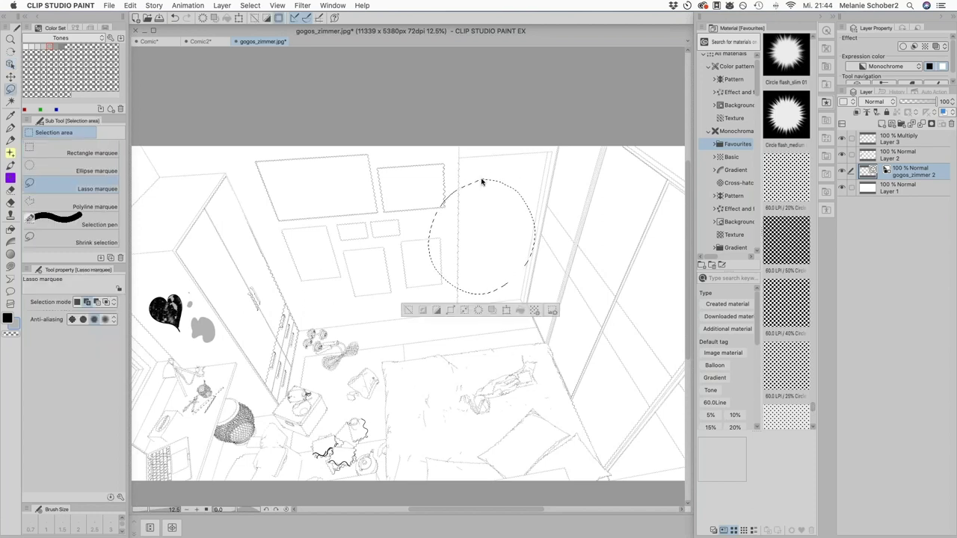
left_click(777, 204)
mouse_move(777, 204)
left_mouse_down()
mouse_move(620, 213)
mouse_move(487, 237)
left_mouse_up()
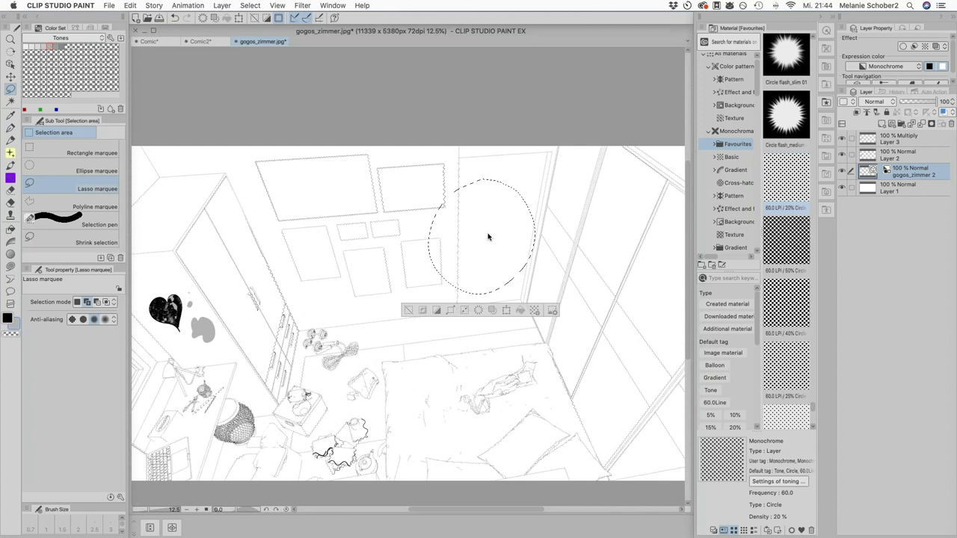
scroll(512, 220, "up", 5)
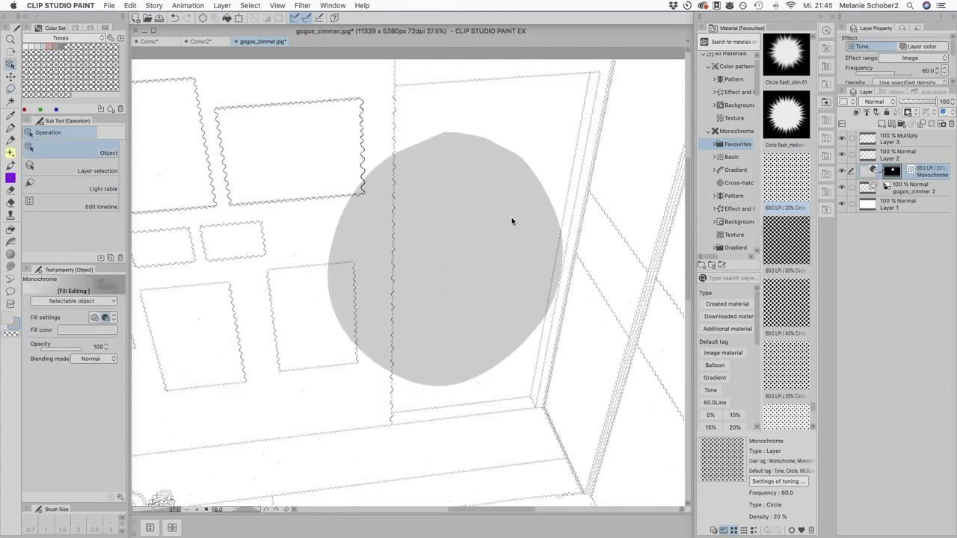
- Draw freehand loops with the Main Lines pen and a small Lasso fill heart on the tone layer beside the circle
key("p")
key("p")
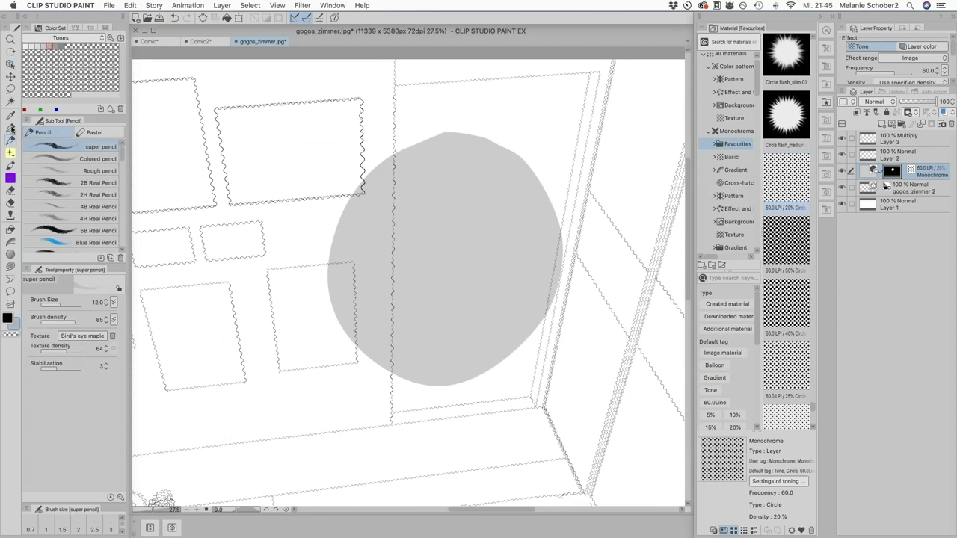
left_click_drag(221, 205, 327, 244)
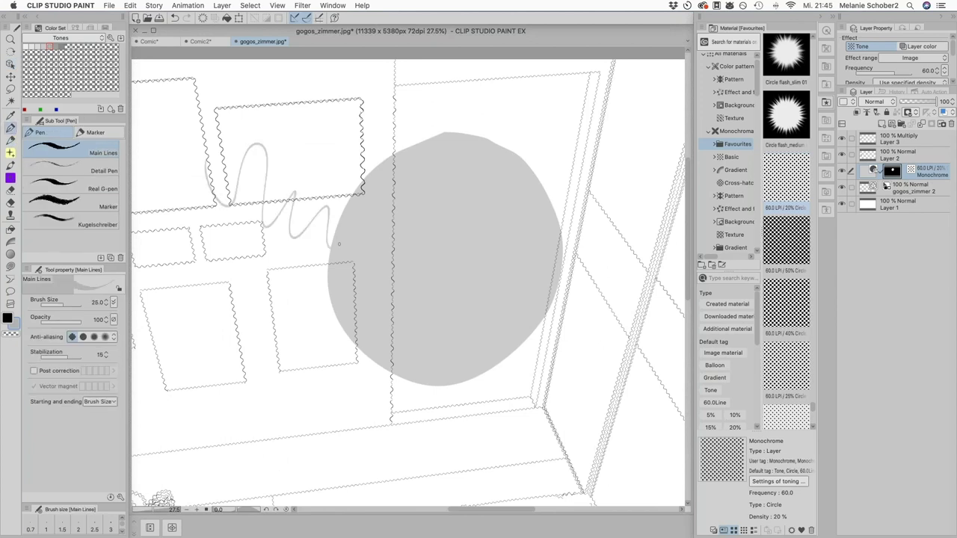
mouse_move(295, 131)
left_mouse_down()
mouse_move(321, 138)
mouse_move(397, 114)
left_mouse_up()
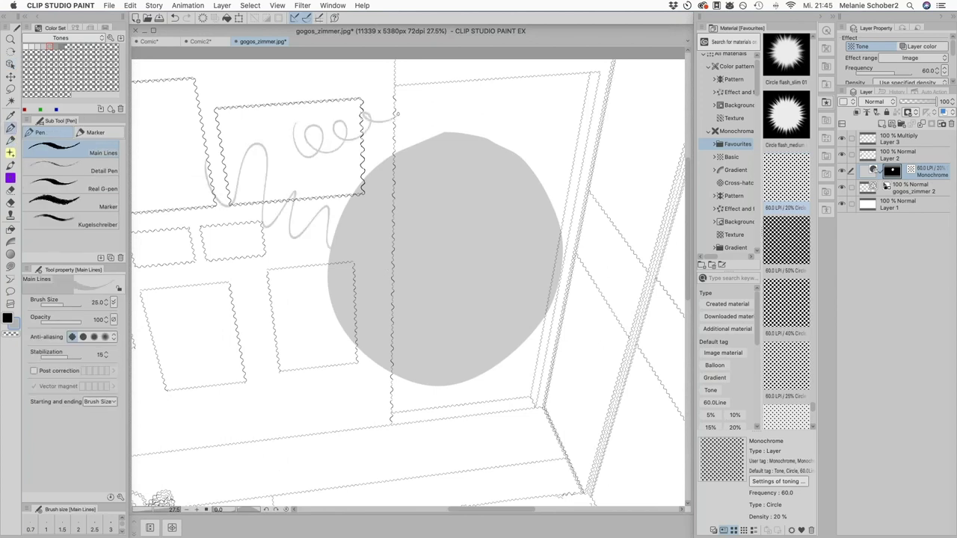
left_click(10, 266)
mouse_move(226, 266)
left_mouse_down()
mouse_move(231, 309)
mouse_move(240, 276)
left_mouse_up()
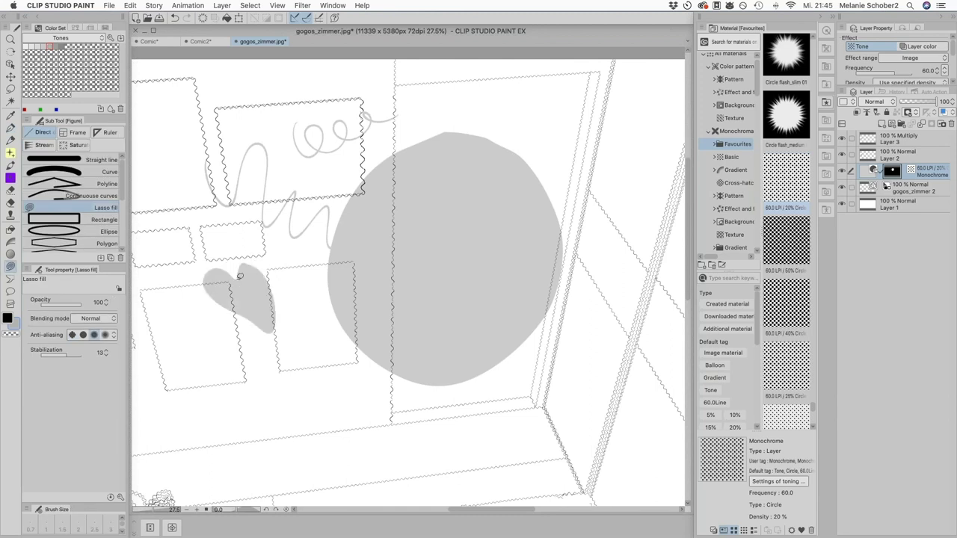
mouse_move(513, 92)
left_mouse_down()
mouse_move(547, 106)
mouse_move(533, 139)
mouse_move(493, 114)
mouse_move(506, 98)
left_mouse_up()
- Undo the heart, the pen strokes and the circular tone area
left_click(174, 17)
left_click(175, 17)
left_click(174, 17)
left_click(175, 17)
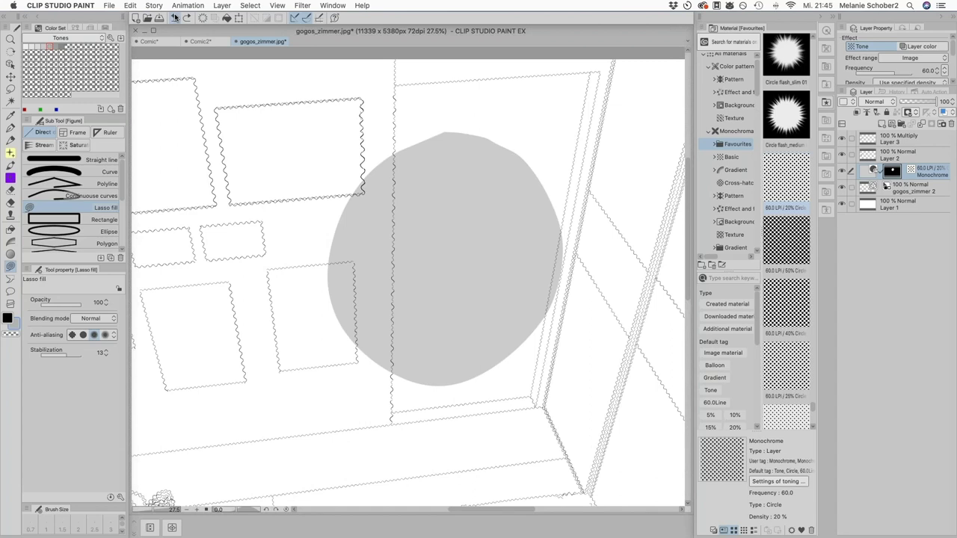
left_click(174, 18)
left_click(174, 17)
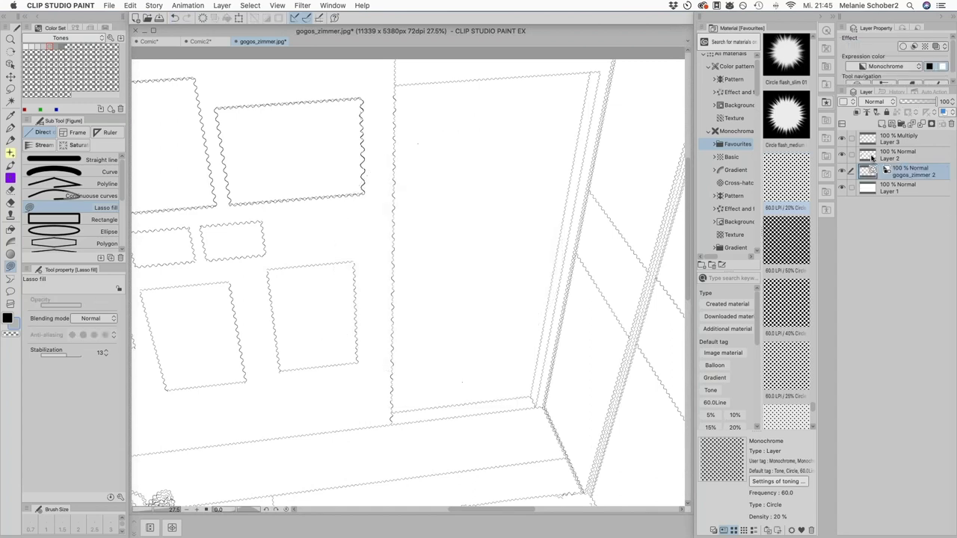
- Add a new raster layer above Layer 2 and set its blending mode to Multiply
left_click(174, 18)
left_click(882, 124)
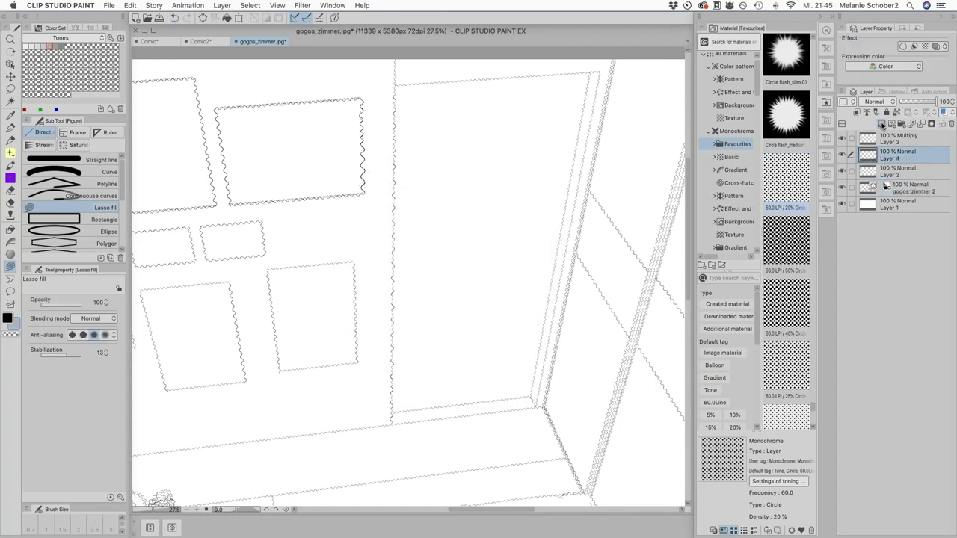
left_click(876, 102)
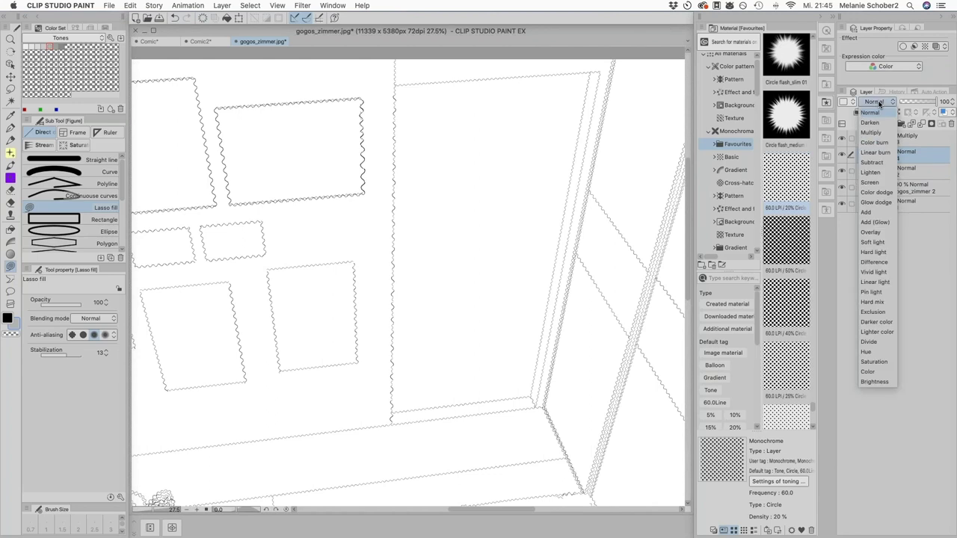
left_click(872, 133)
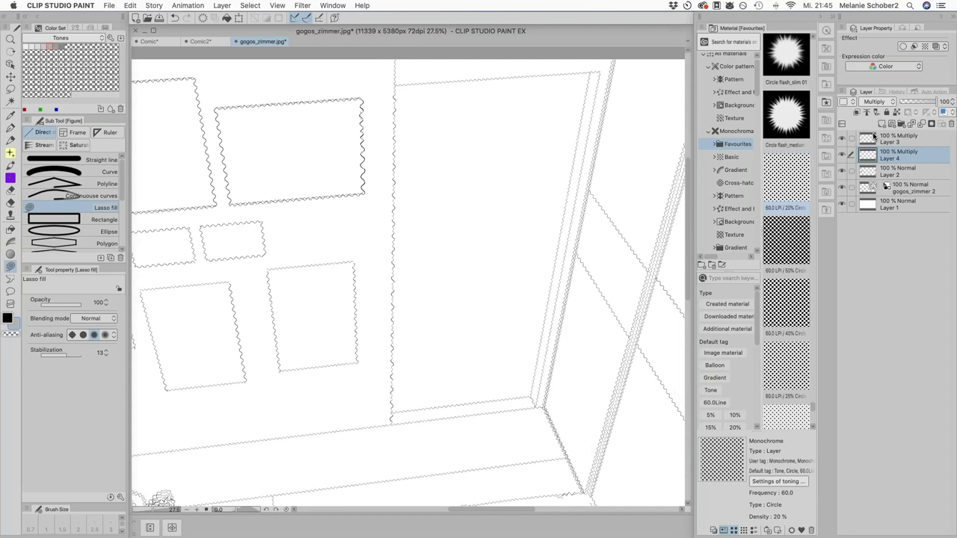
- Fill the tall door panel beside the picture frames with light grey (R 199, G 199, B 198) using Close and fill
key("x")
left_click(35, 44)
left_click(41, 44)
left_click(46, 43)
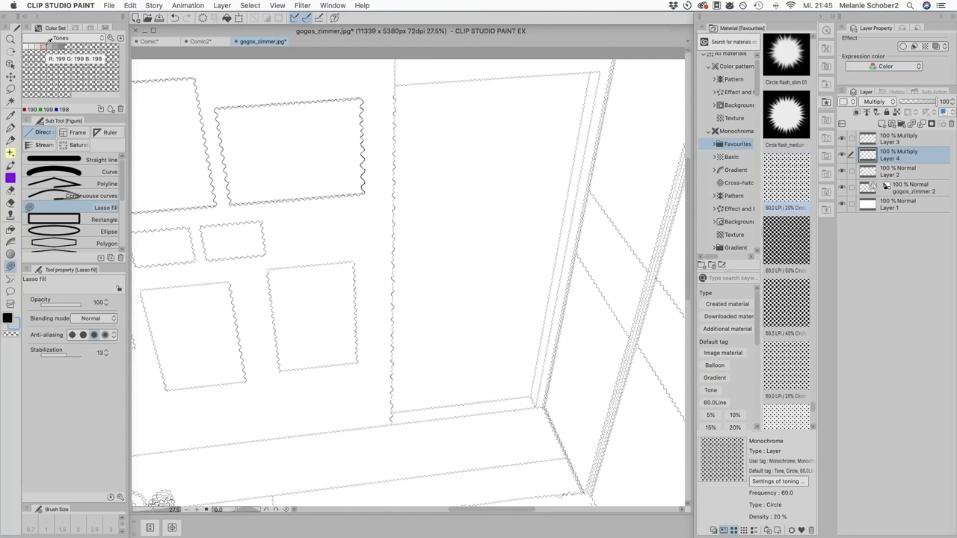
left_click(11, 128)
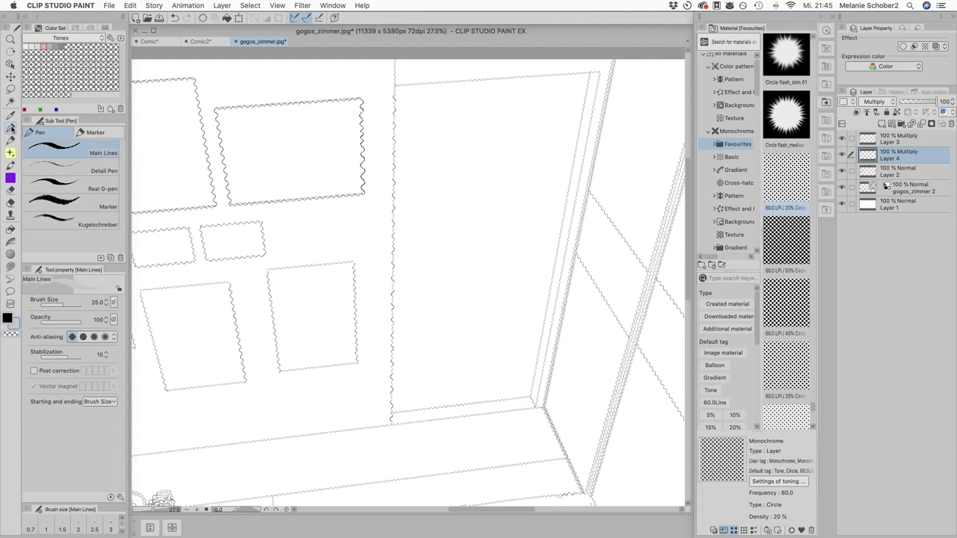
scroll(412, 216, "right", 3)
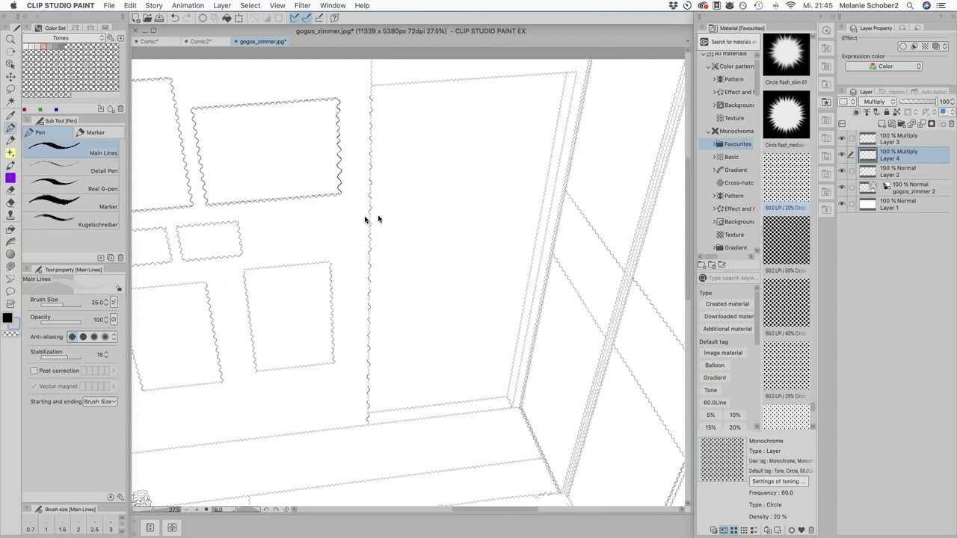
scroll(378, 220, "right", 3)
key("g")
mouse_move(348, 75)
left_mouse_down()
mouse_move(338, 105)
mouse_move(334, 309)
mouse_move(348, 417)
mouse_move(481, 403)
mouse_move(551, 115)
mouse_move(554, 64)
mouse_move(542, 61)
left_mouse_up()
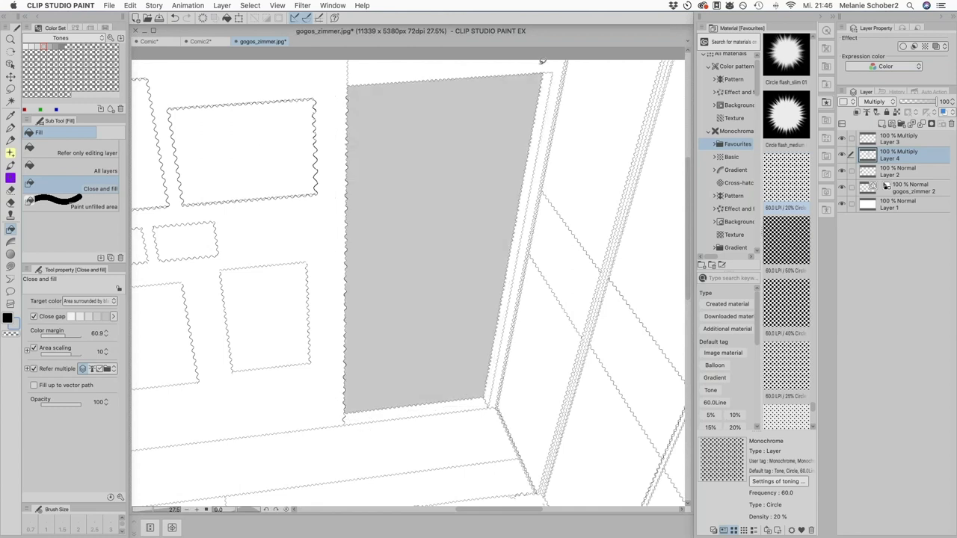
- Fill the two large upper picture frames with darker grey (135, 135, 135) and the lower frame nearest the door with very light grey
scroll(531, 229, "left", 3)
scroll(551, 229, "down", 5)
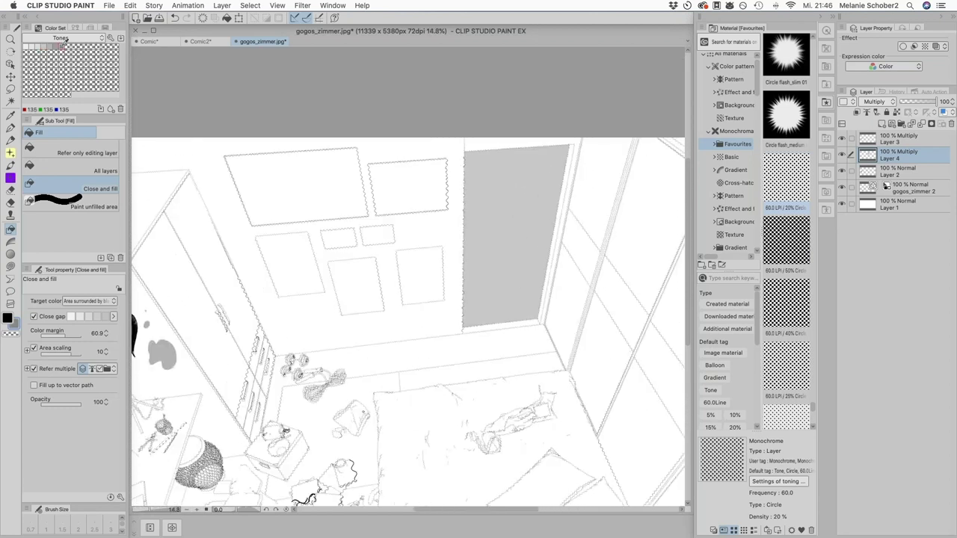
mouse_move(366, 153)
left_mouse_down()
mouse_move(381, 219)
mouse_move(443, 218)
mouse_move(451, 146)
left_mouse_up()
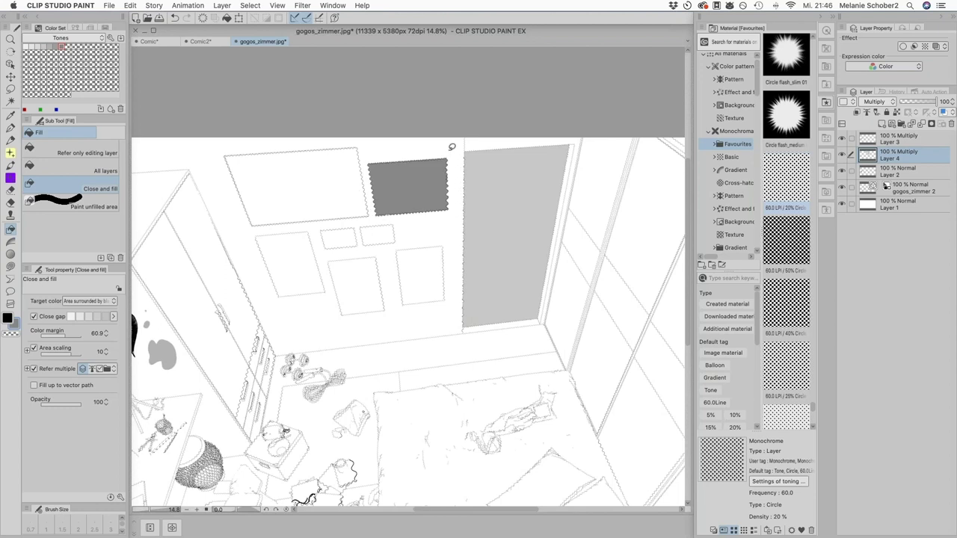
mouse_move(211, 139)
left_mouse_down()
mouse_move(246, 230)
mouse_move(370, 211)
mouse_move(358, 133)
left_mouse_up()
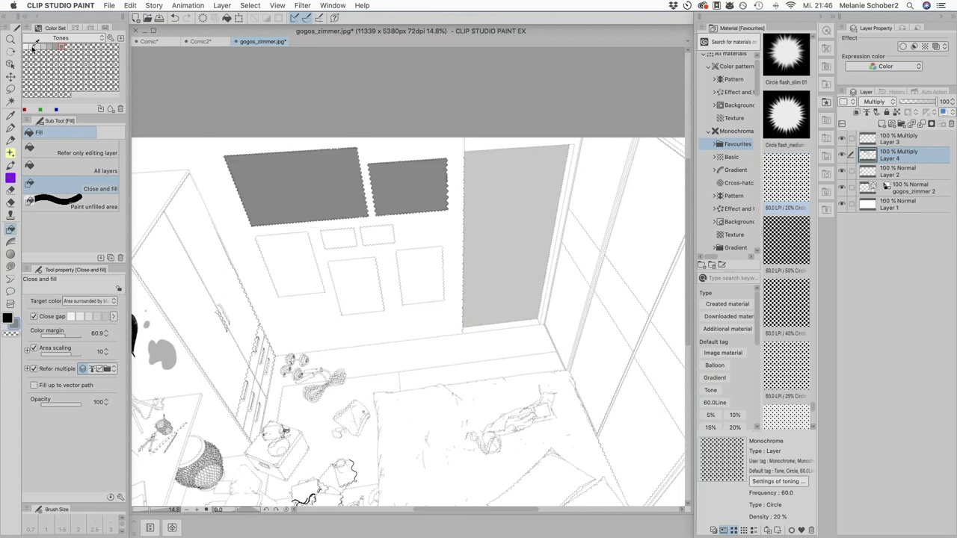
mouse_move(389, 238)
left_mouse_down()
mouse_move(438, 317)
mouse_move(442, 223)
left_mouse_up()
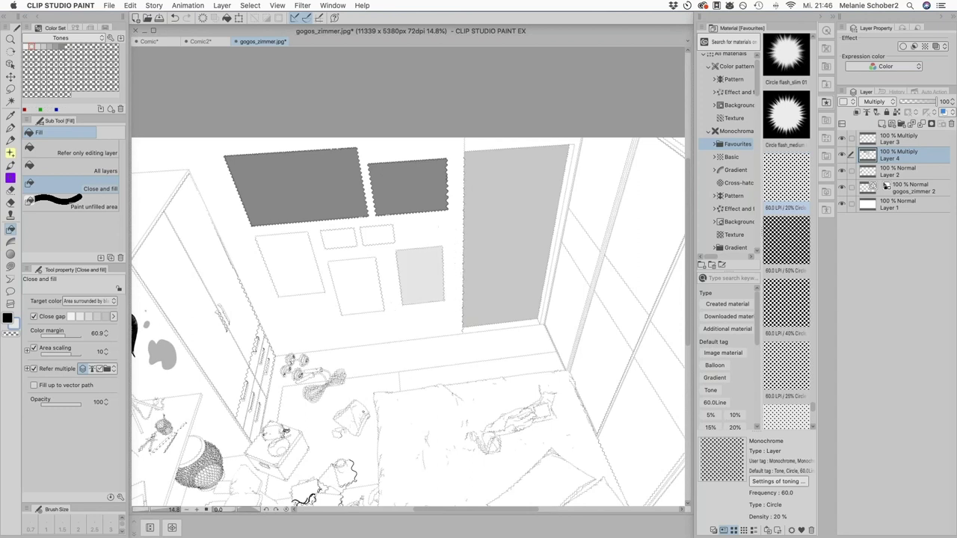
- Apply the Tone effect to Layer 4 at frequency 55.0 and inspect the screentone dots on the grey fills
scroll(535, 178, "up", 5)
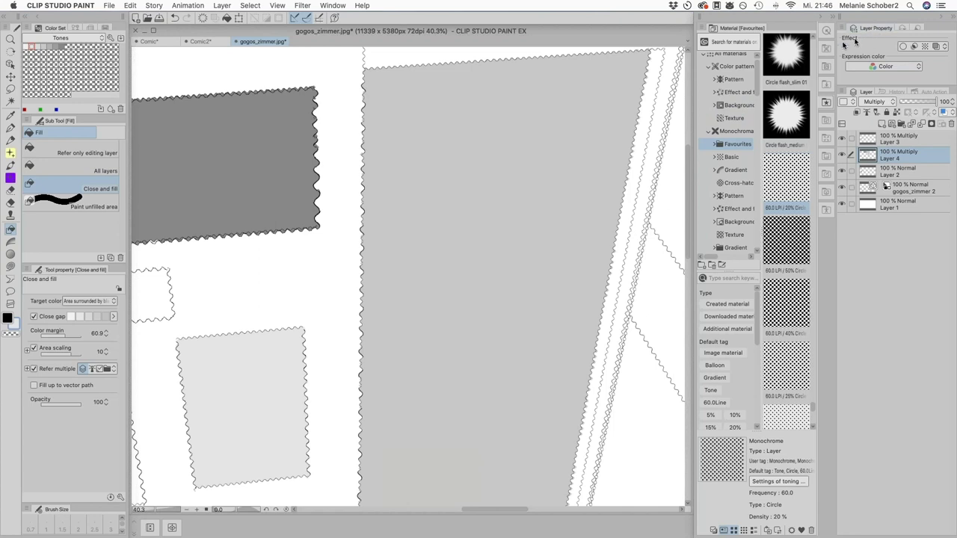
left_click(926, 46)
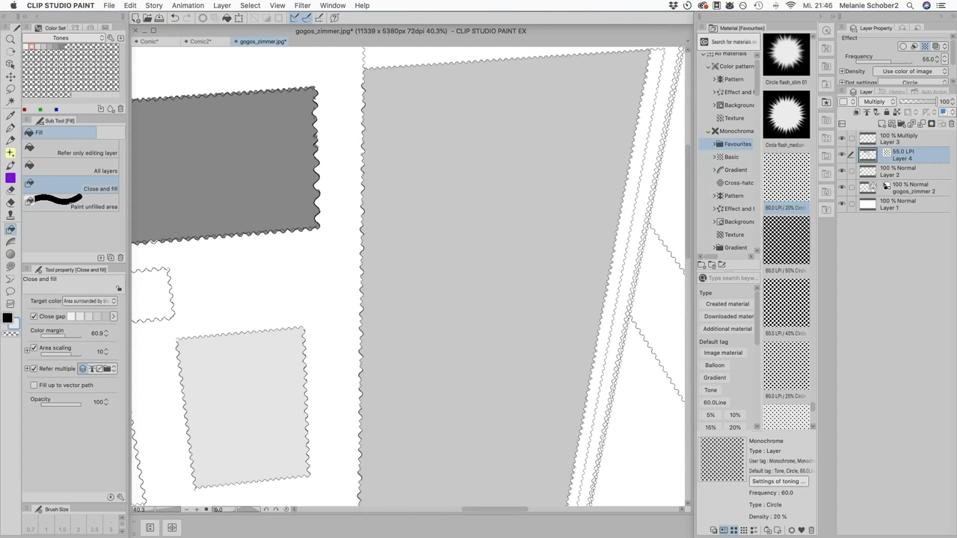
scroll(357, 136, "up", 1)
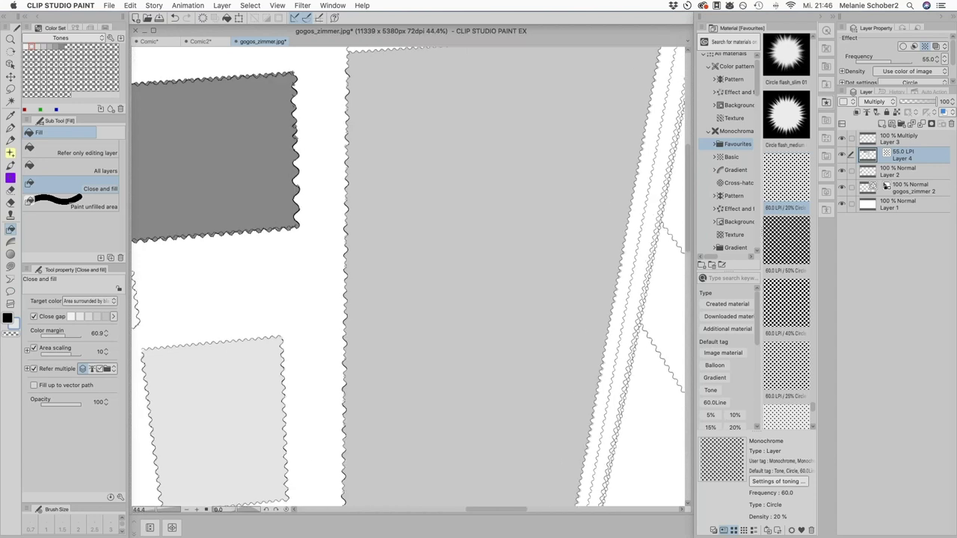
scroll(523, 224, "up", 2)
scroll(434, 277, "up", 3)
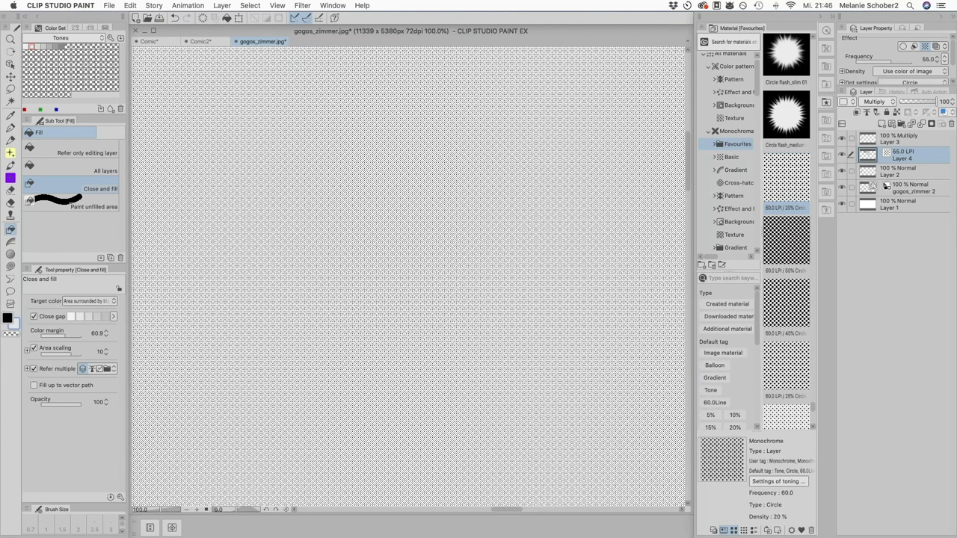
scroll(470, 274, "down", 5)
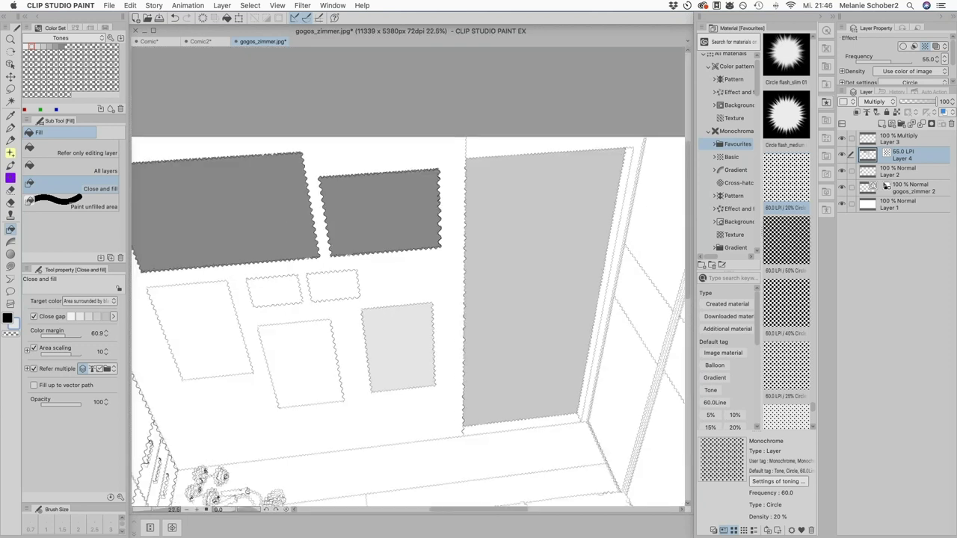
scroll(576, 234, "down", 2)
scroll(576, 235, "up", 4)
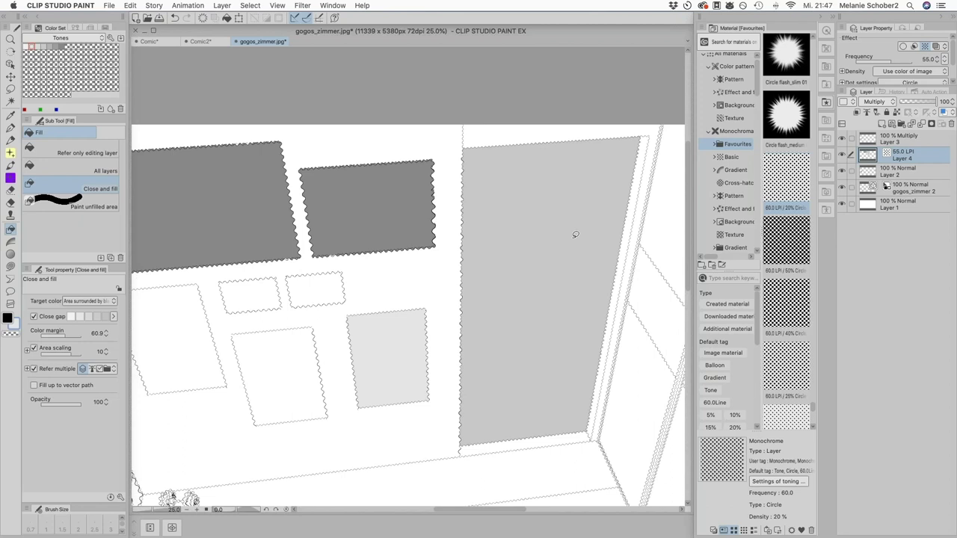
- Start a single-layer TIFF export as gogos_zimmer.tif with the expression color set to Duotone (Threshold)
left_click(110, 6)
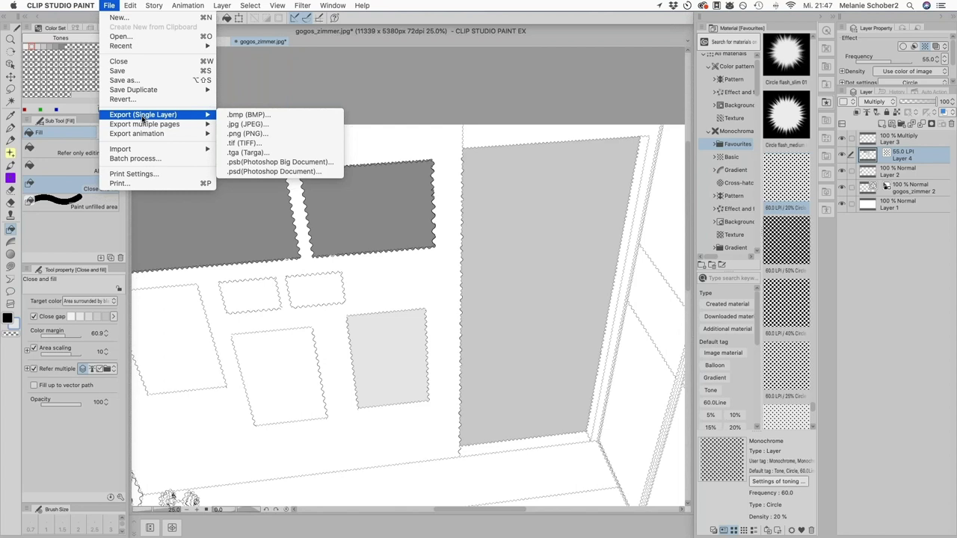
left_click(249, 145)
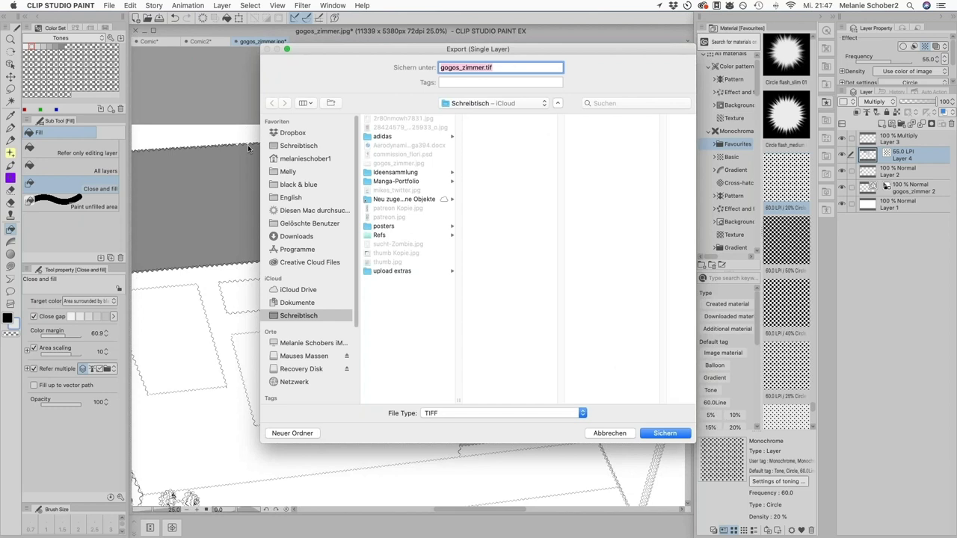
left_click(666, 434)
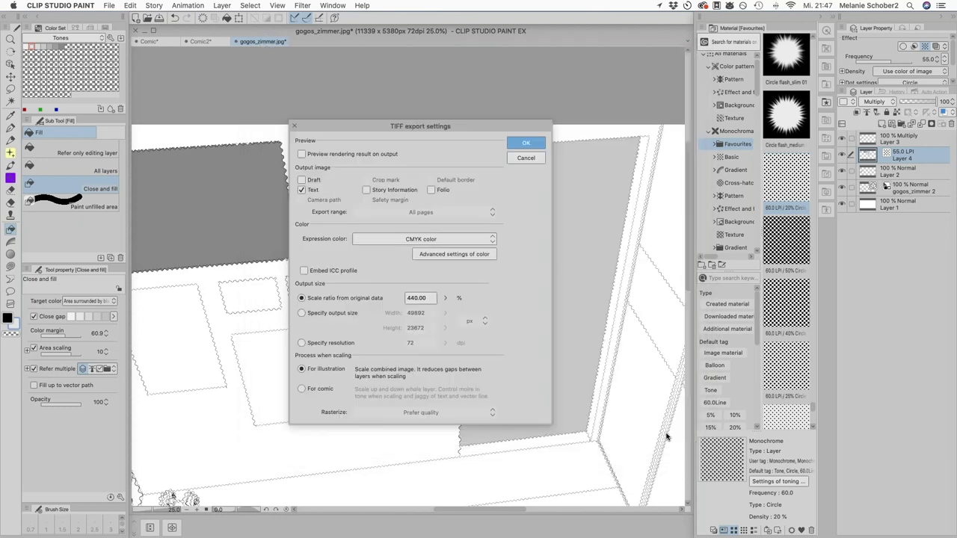
left_click_drag(467, 129, 455, 106)
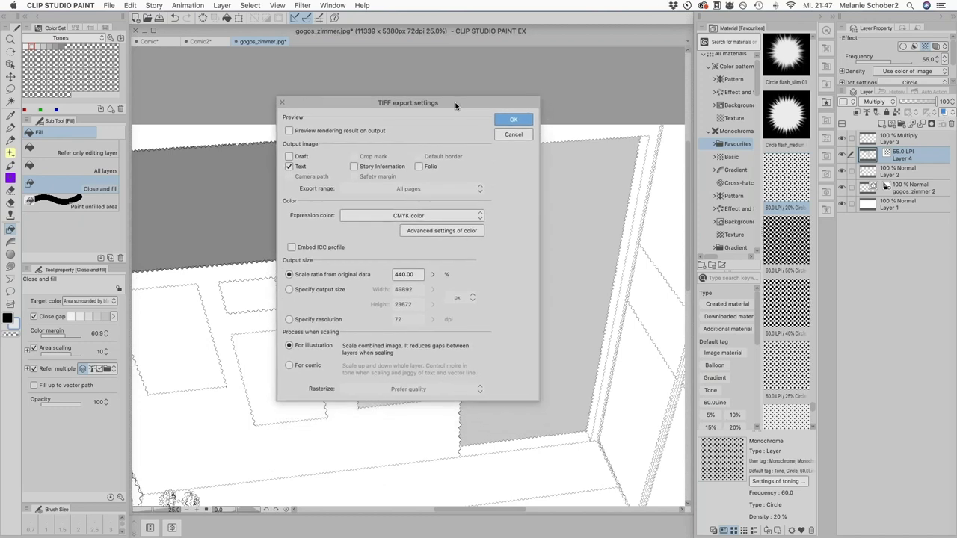
left_click(475, 217)
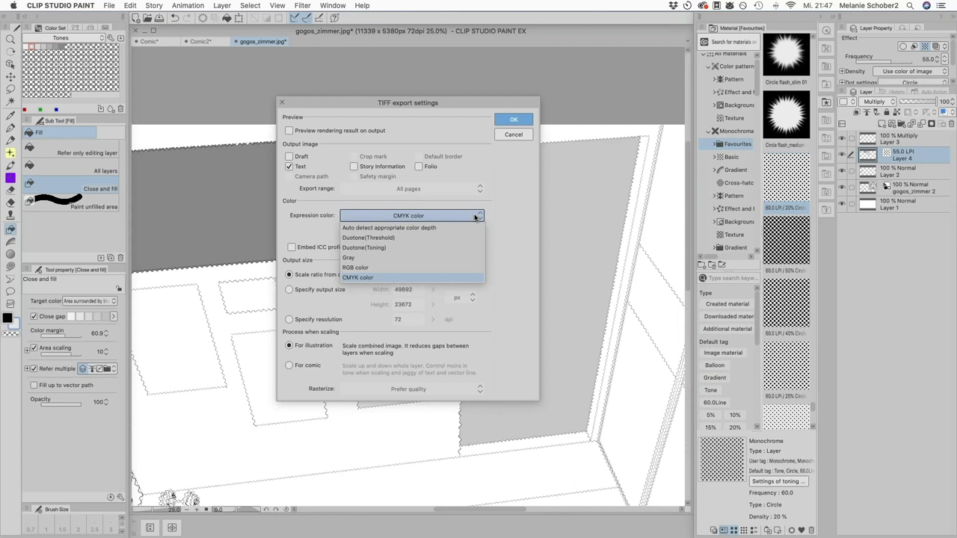
left_click(387, 238)
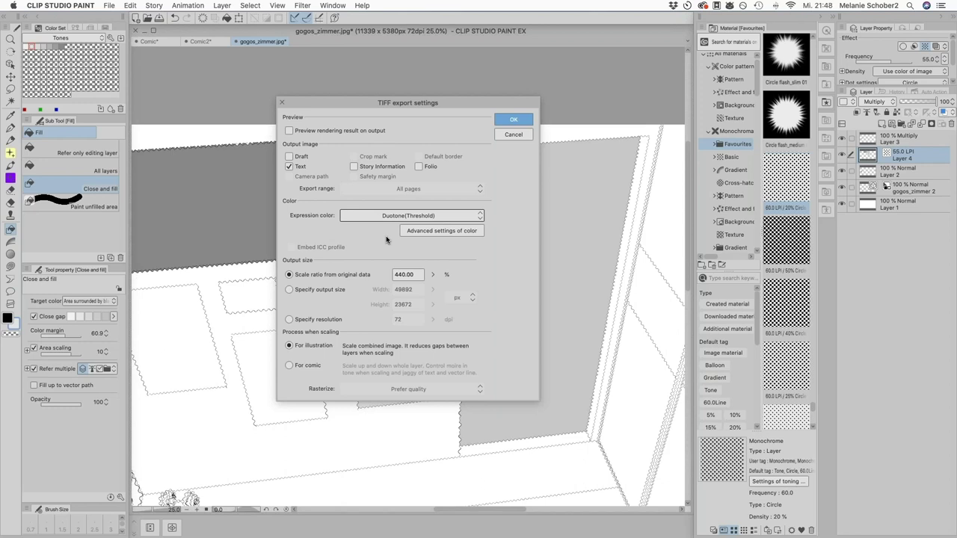
- Specify a TIFF output resolution of 1200 dpi, start the export, and cancel its rendering
left_click(480, 215)
left_click(499, 212)
left_click(289, 319)
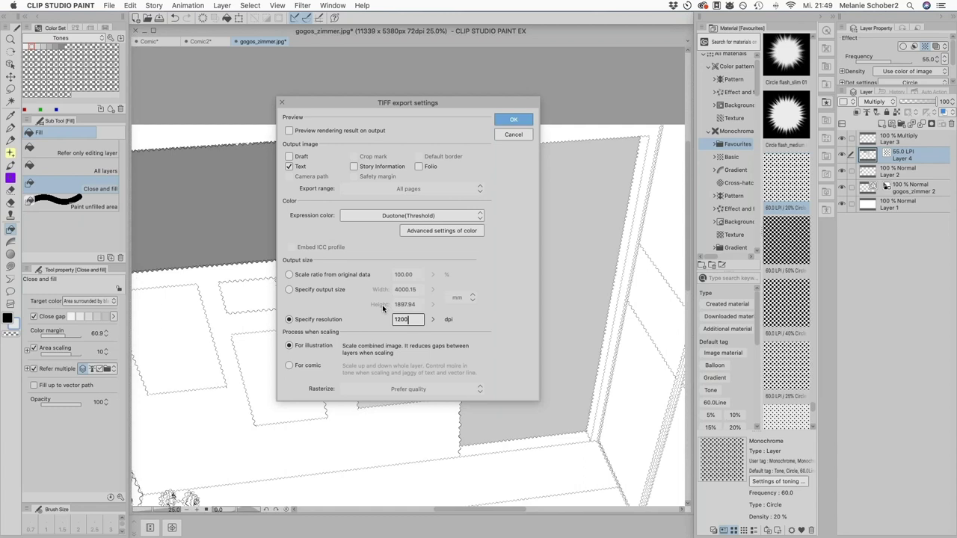
left_click(516, 121)
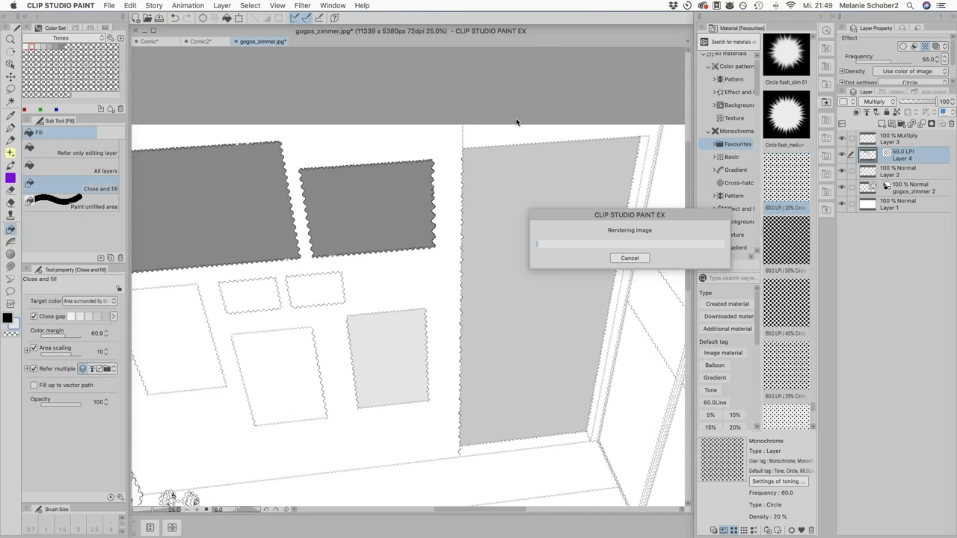
left_click(630, 258)
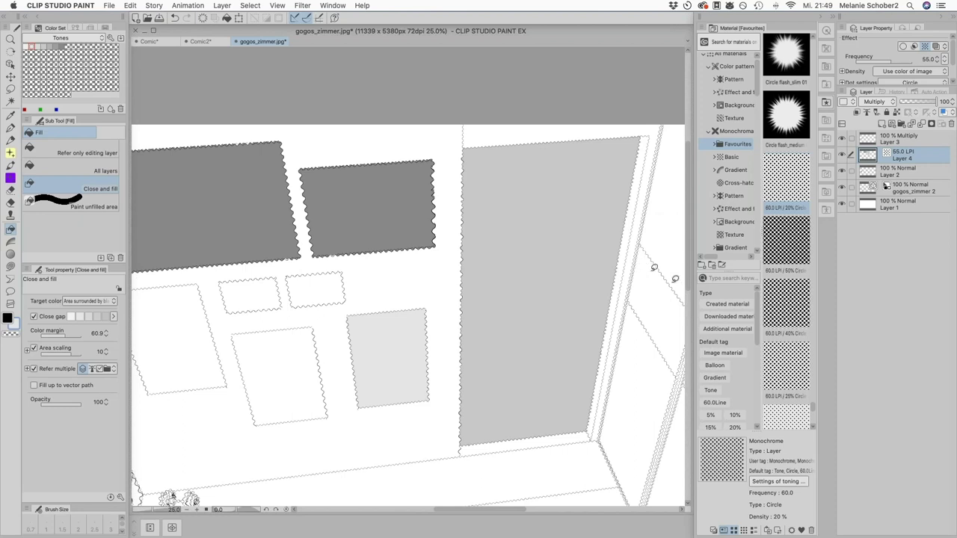
- Switch to the web browser to view the Croppy image-slicing page for Line Webtoon and Tapas, and return to Clip Studio Paint
mouse_move(2, 133)
mouse_move(3, 349)
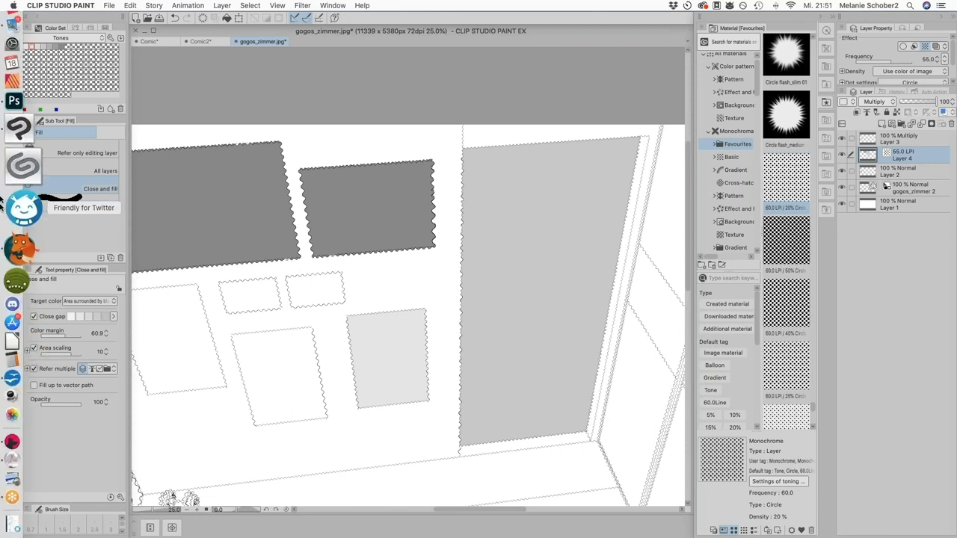
left_click(6, 225)
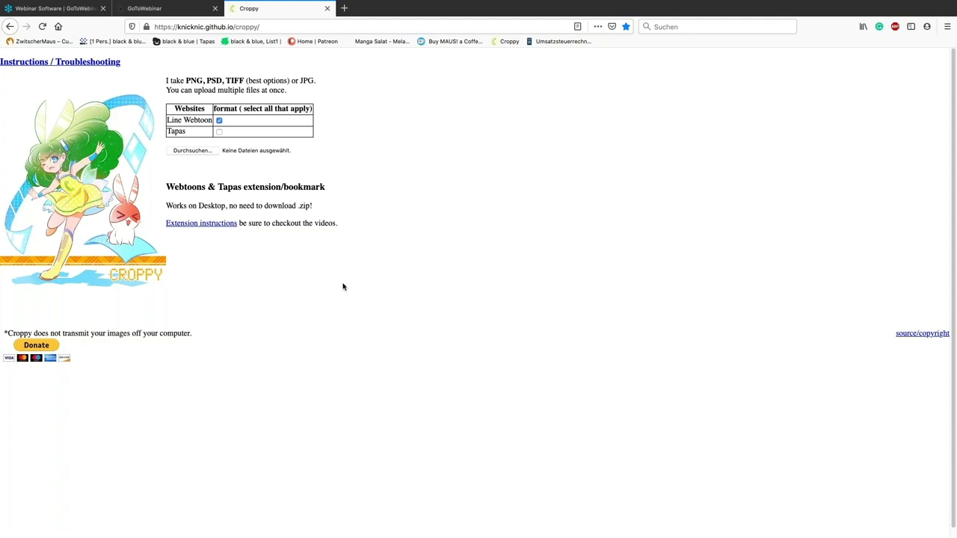
mouse_move(1, 184)
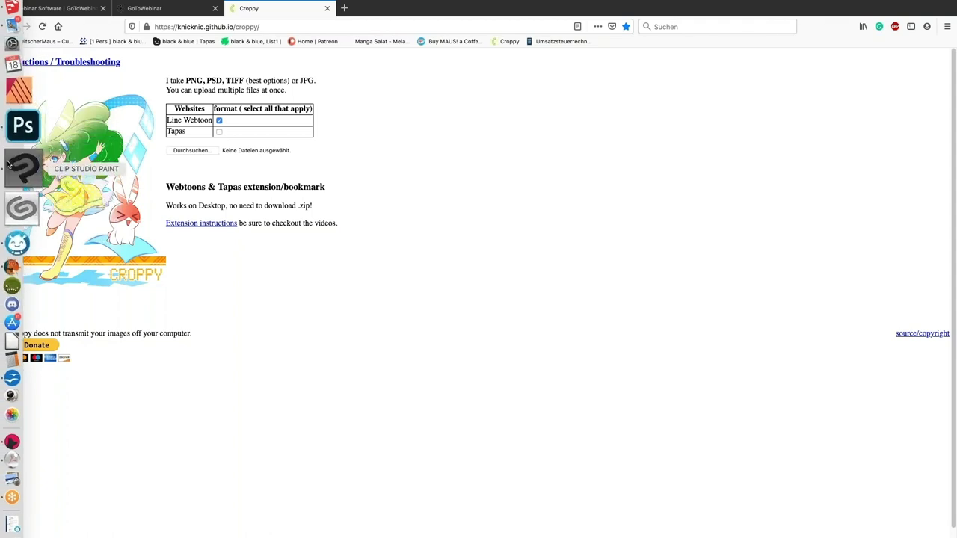
left_click(9, 165)
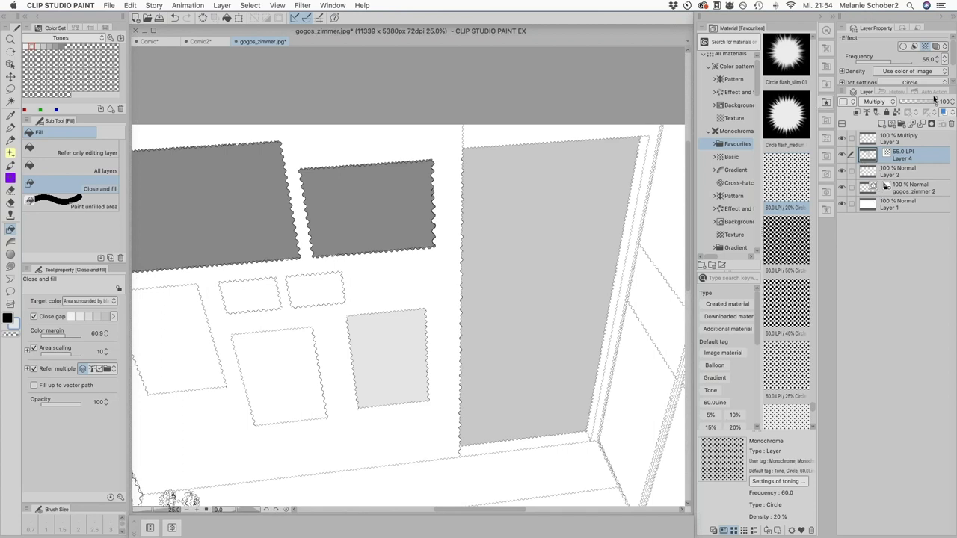
- Set the expression color of Layer 2 to Monochrome
left_click(918, 186)
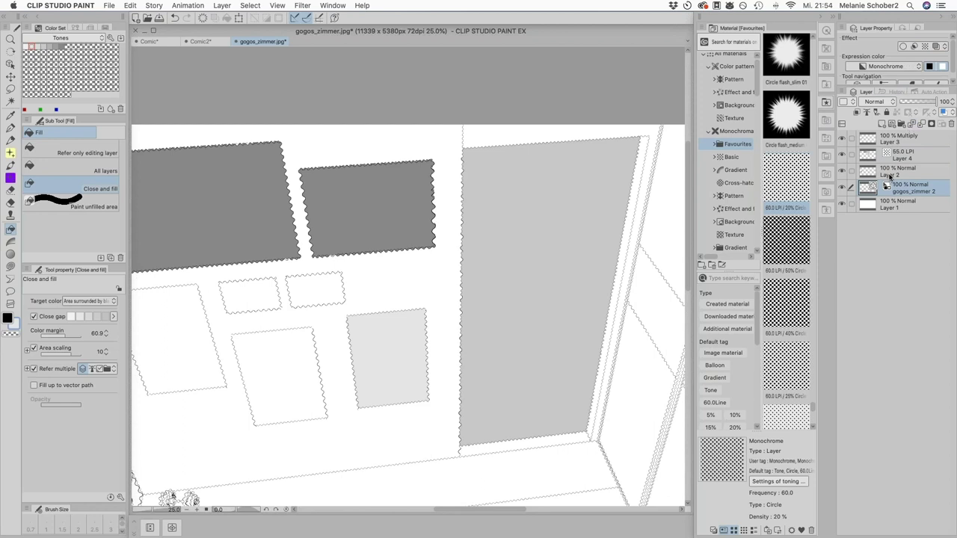
left_click(889, 175)
left_click(886, 66)
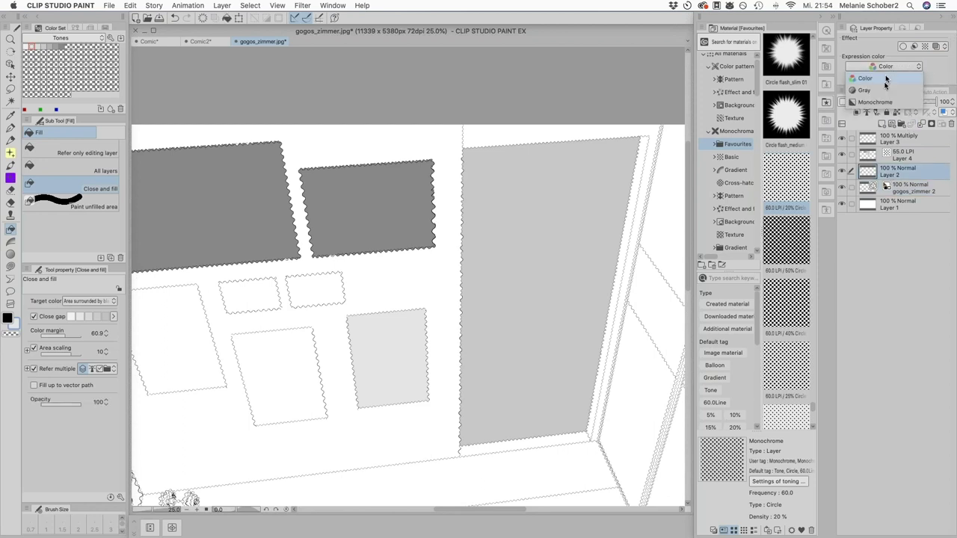
left_click(873, 102)
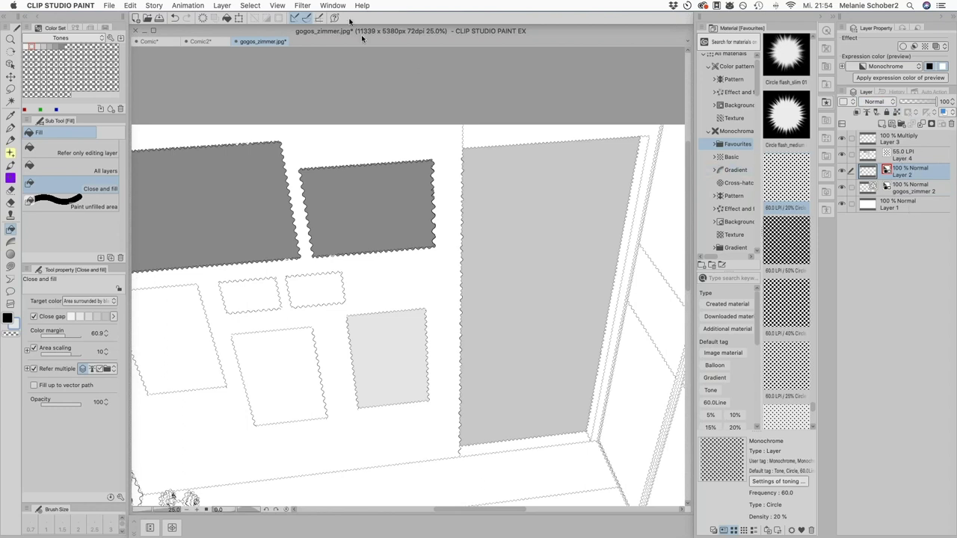
left_click(110, 5)
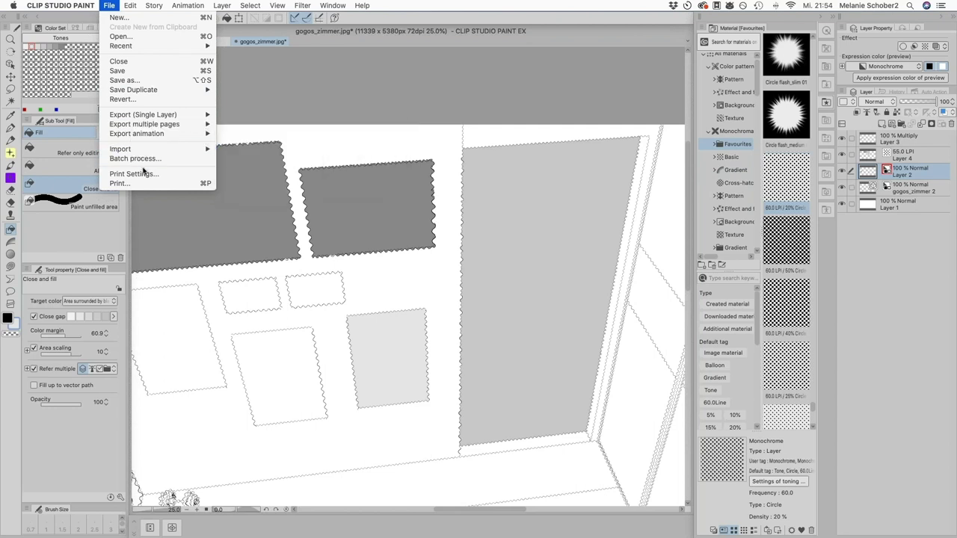
left_click(297, 89)
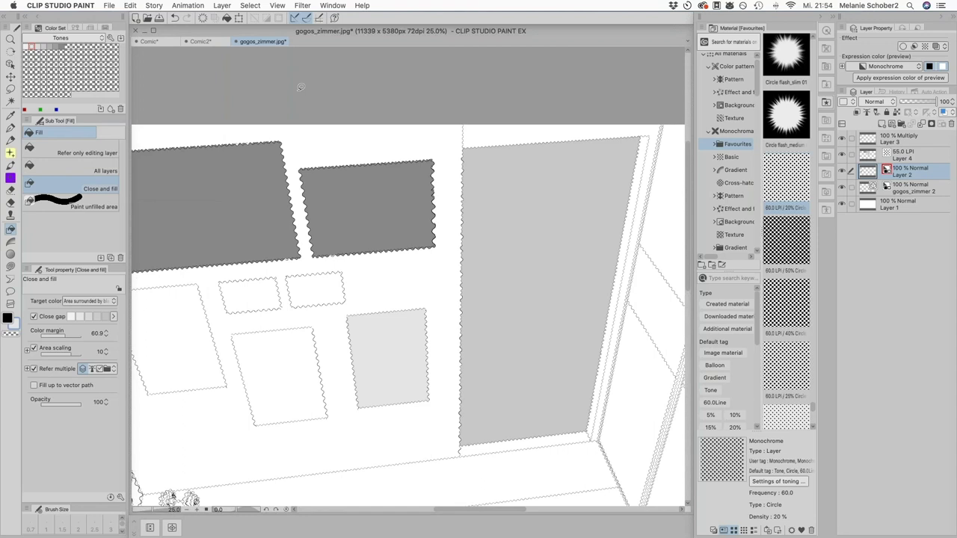
- Switch to Adobe Photoshop and open bb01_140.tif from the Dropbox folder 1. black & blue > Fertig
mouse_move(2, 160)
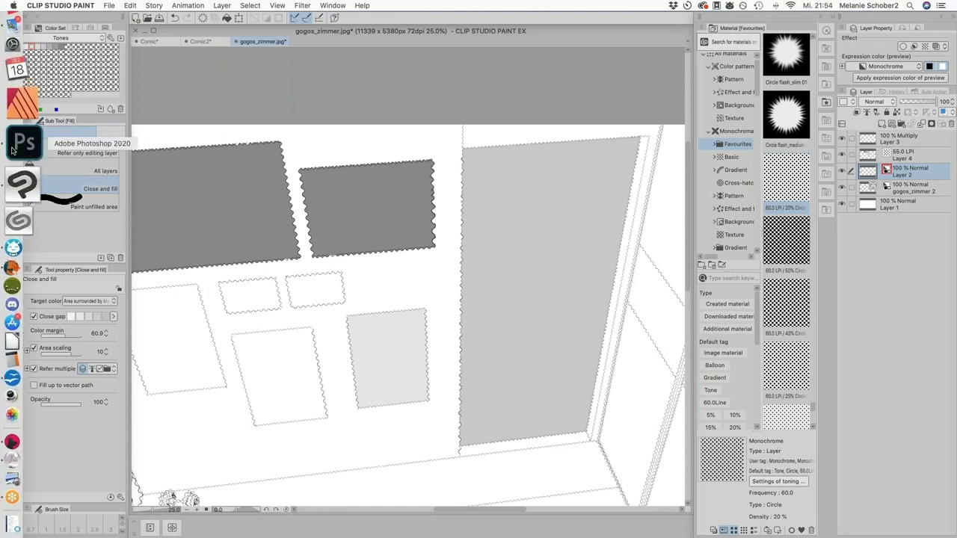
left_click(13, 150)
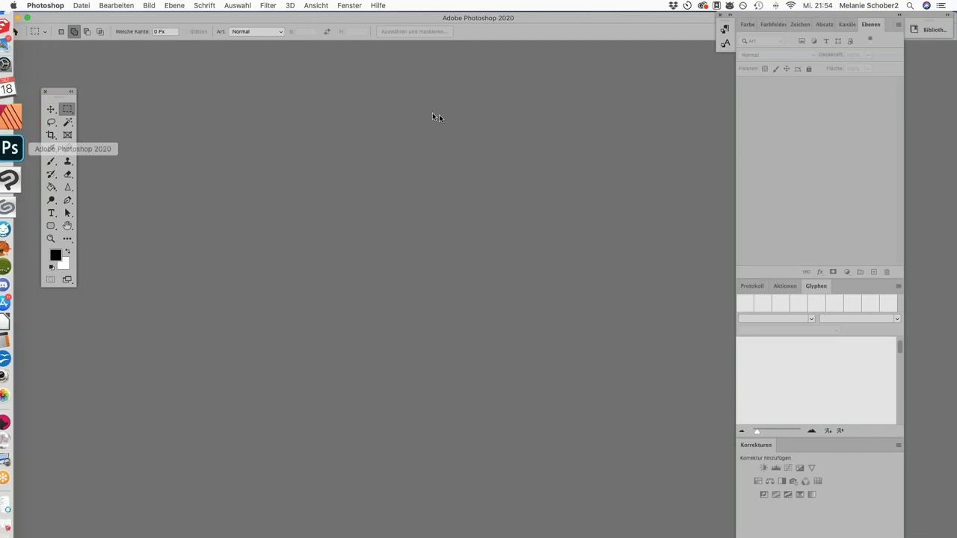
left_click(78, 6)
left_click(89, 18)
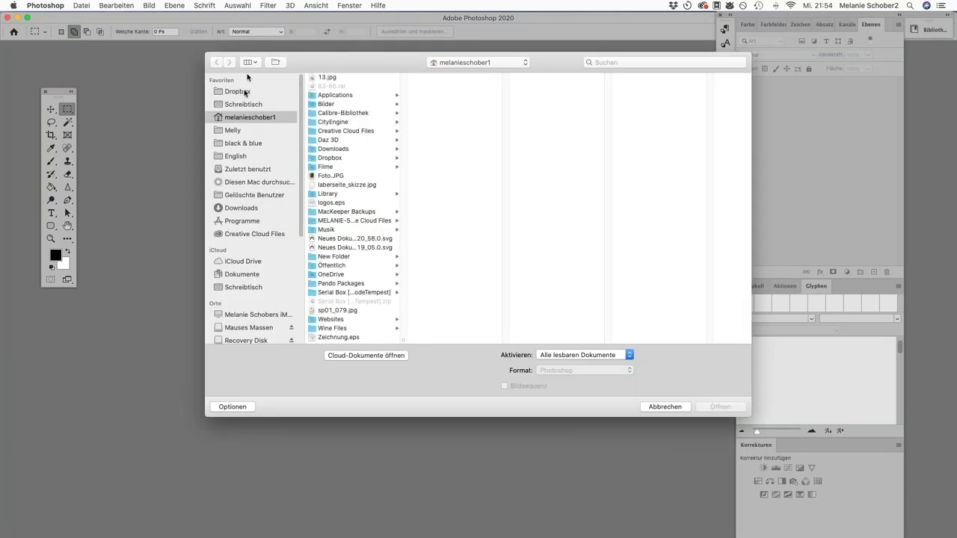
left_click(236, 92)
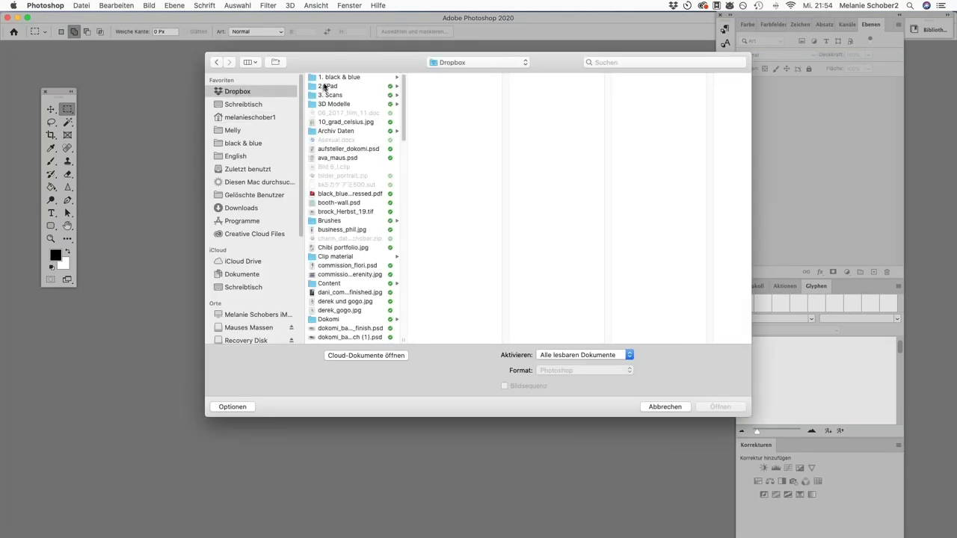
left_click(335, 77)
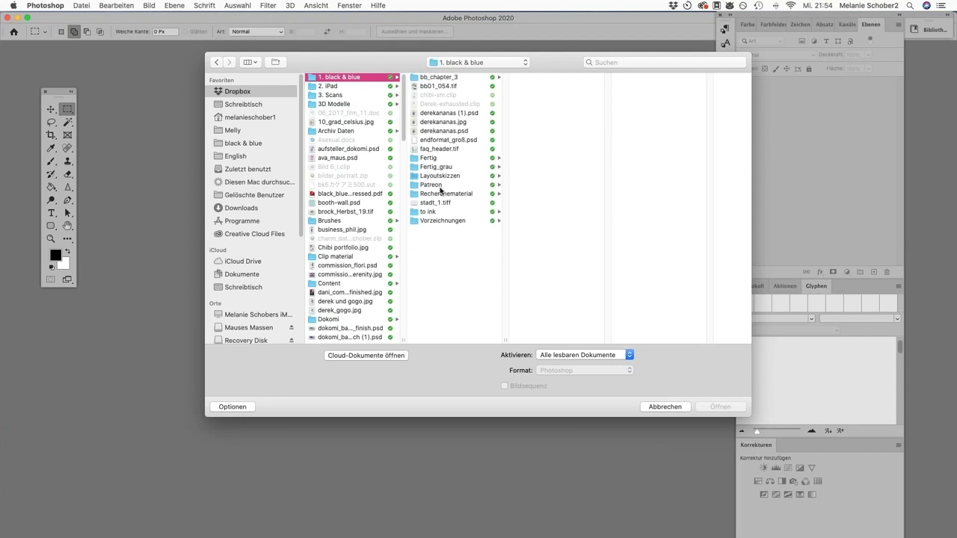
left_click(426, 157)
scroll(566, 240, "down", 10)
left_click(547, 285)
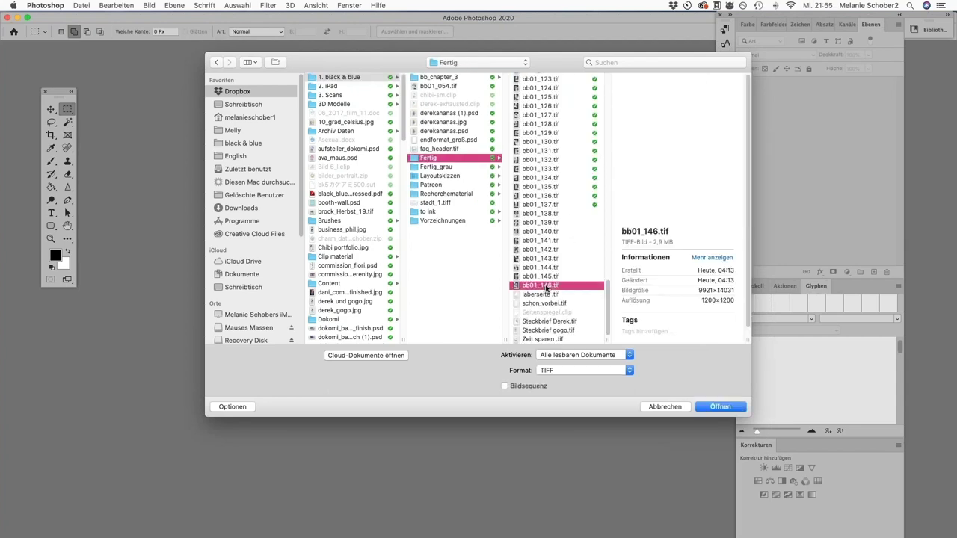
left_click(540, 232)
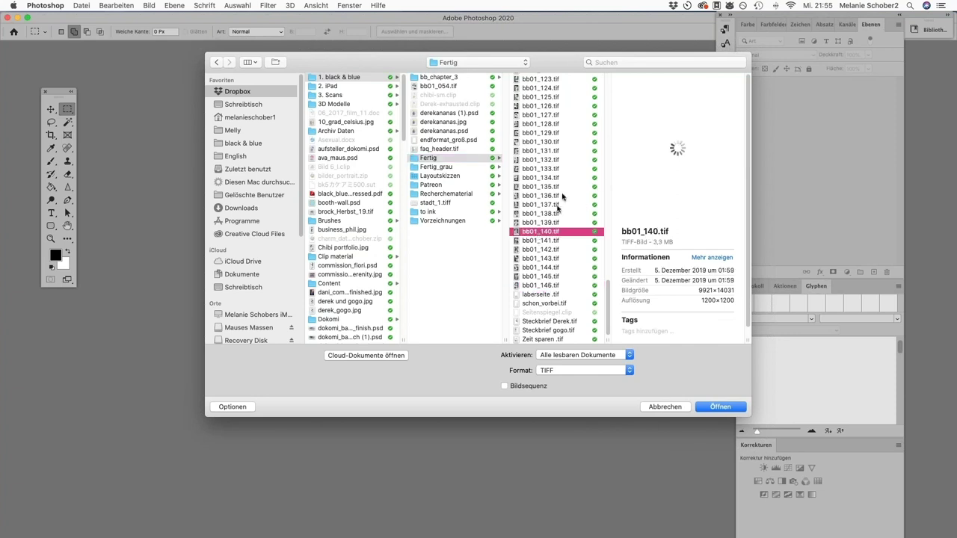
left_click(712, 406)
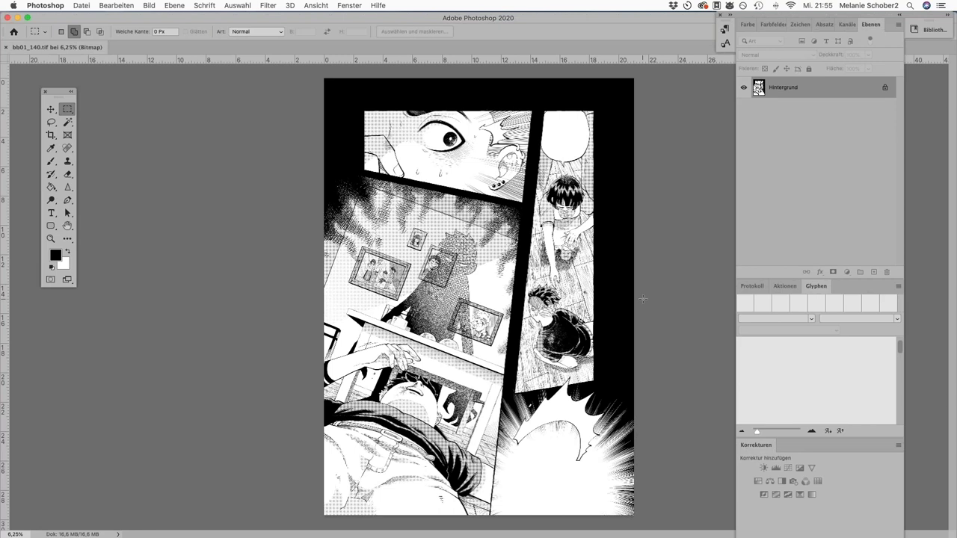
- Examine the screentone dots and cross-hatching on the shadow figure and framed pictures of the comic page up close
key("super+plus")
key("super+plus")
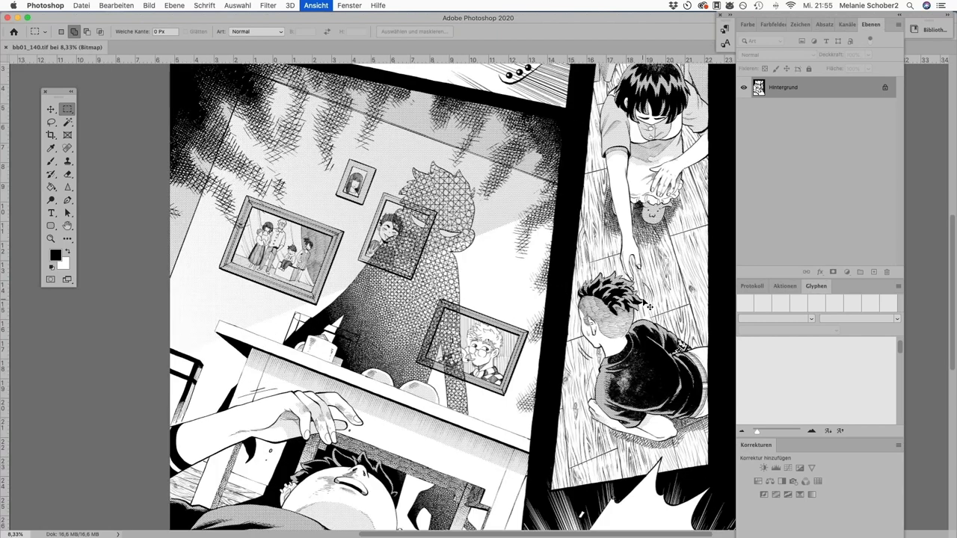
key("super+plus")
key("super+plus")
key("super+plus")
key("super+plus")
key("super+plus")
key("super+plus")
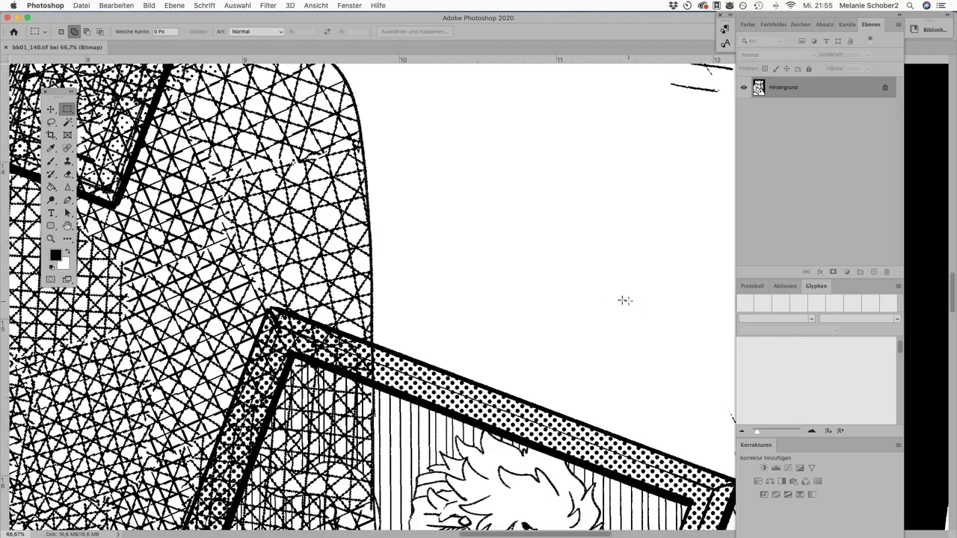
scroll(615, 300, "up", 3)
scroll(610, 301, "up", 1)
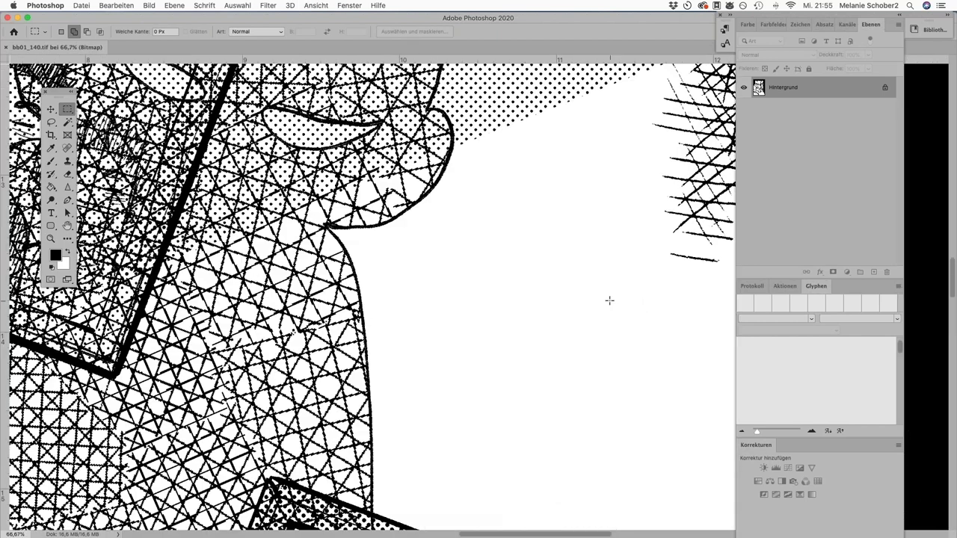
- Examine the cross-hatching and screentone dots around the shadow figure's head and the framed pictures
scroll(610, 300, "up", 10)
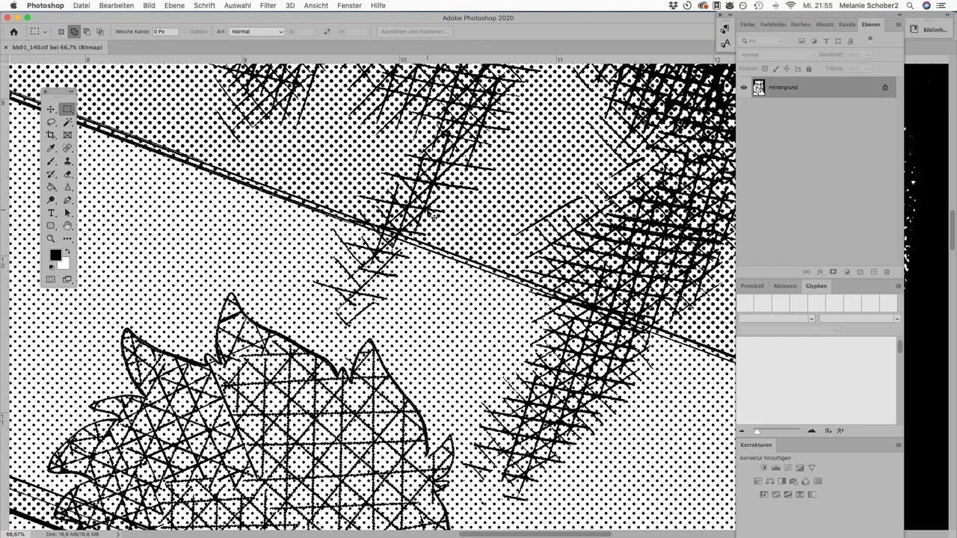
scroll(432, 215, "down", 3)
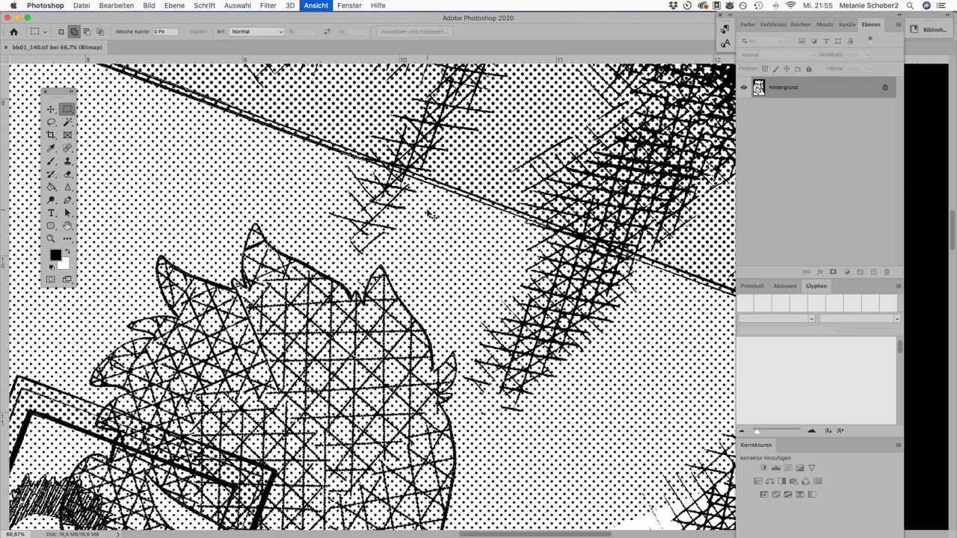
left_click_drag(432, 214, 494, 270)
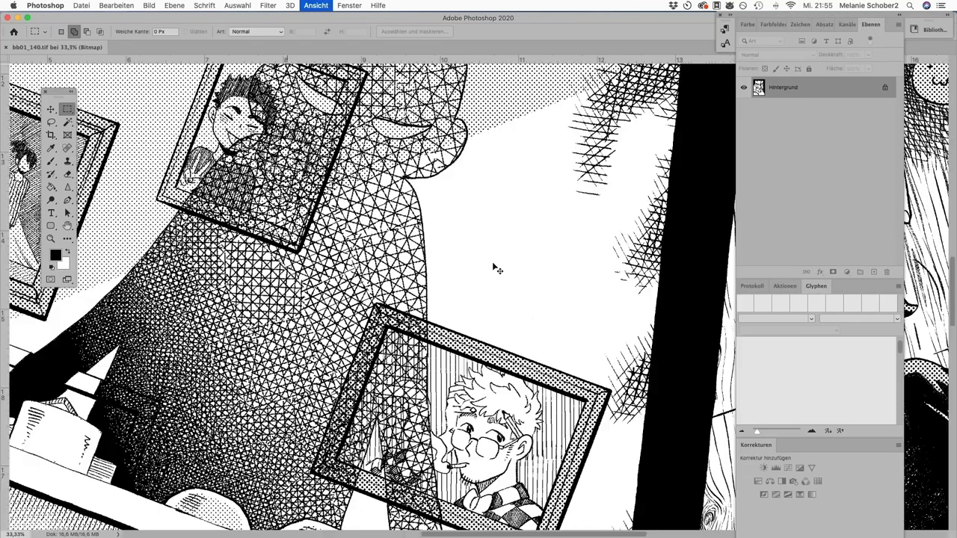
scroll(504, 227, "up", 10)
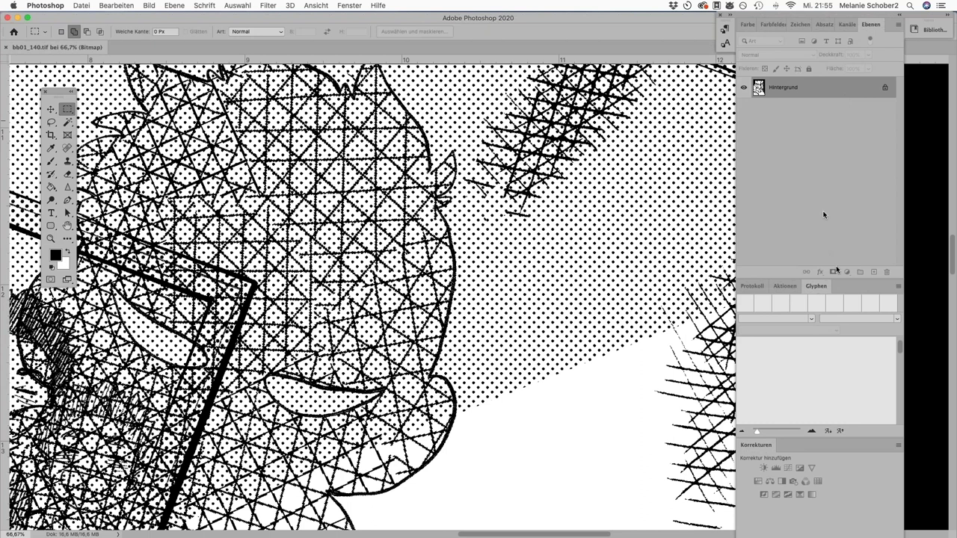
scroll(642, 371, "down", 5)
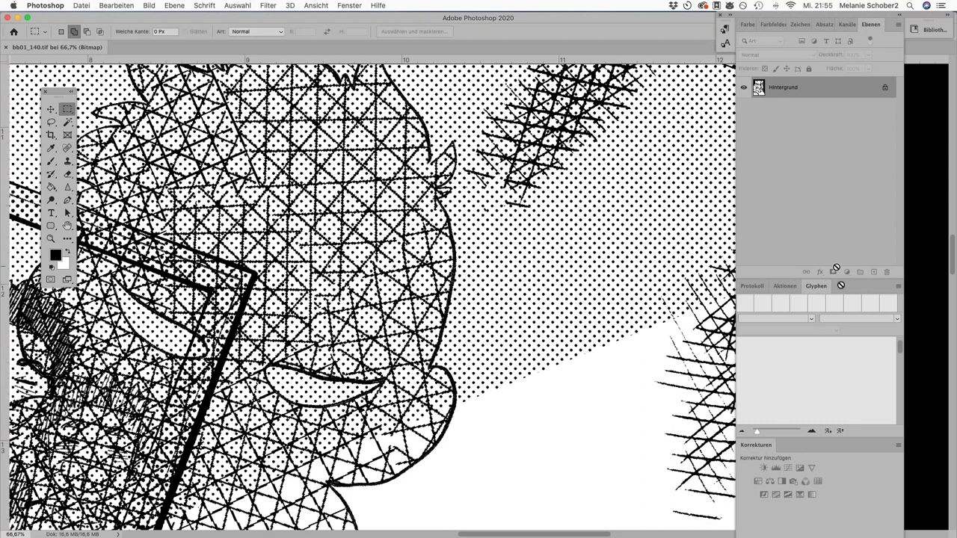
- Hide and restore the panels, and resize the page with the Endformat action to 15.4 cm wide at 393.701 pixels per cm
key("Tab")
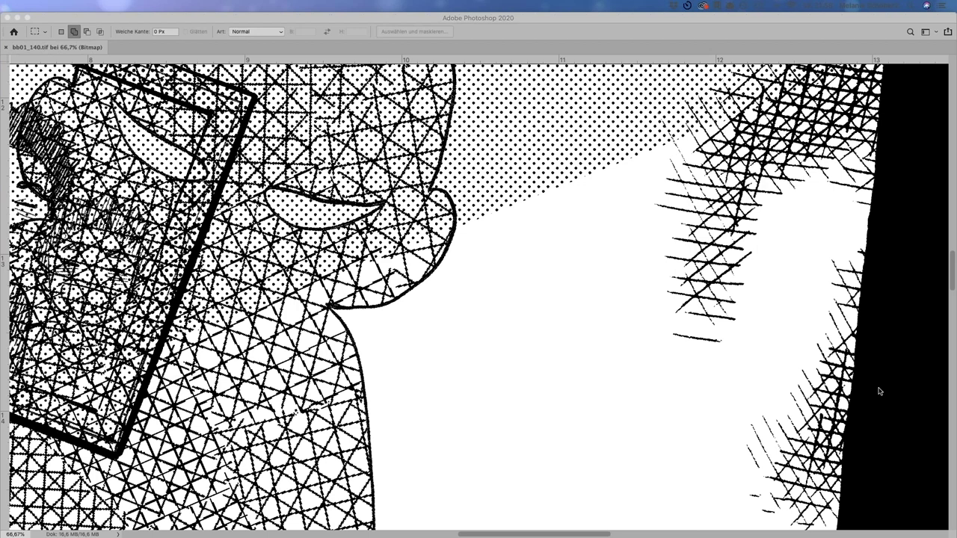
key("Tab")
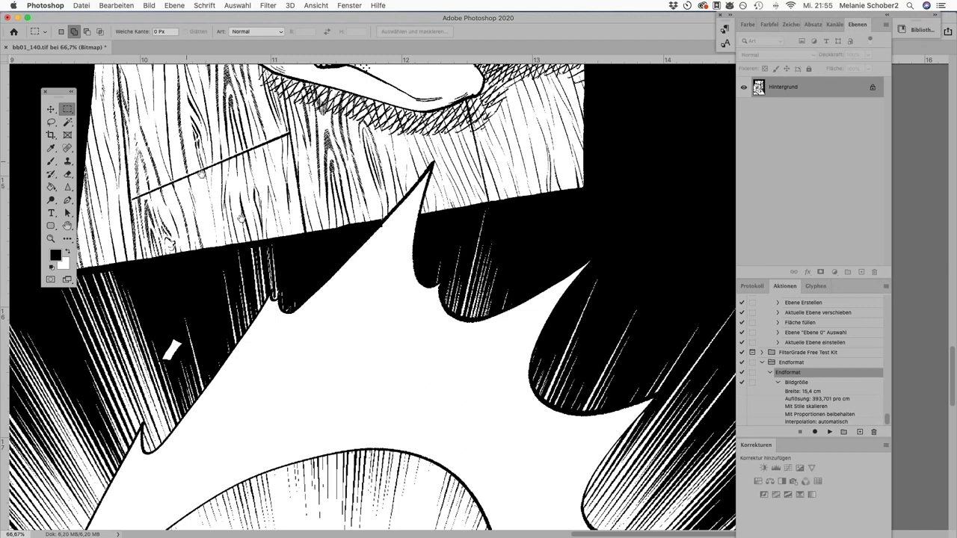
- Inspect the hatching and the dotted frame of the smoking man's portrait on the resized page at 300% magnification
scroll(374, 299, "up", 3)
scroll(374, 299, "left", 3)
scroll(372, 296, "up", 2)
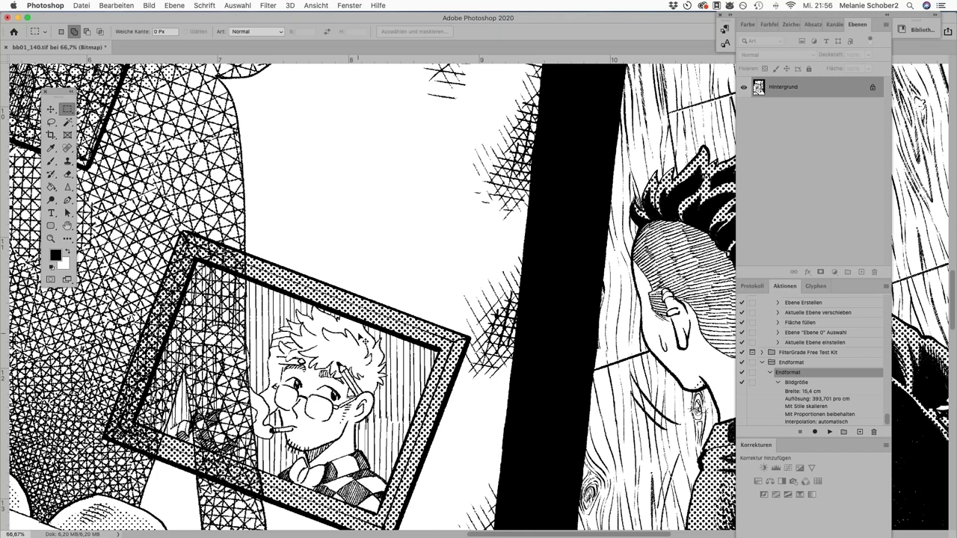
scroll(475, 301, "up", 3)
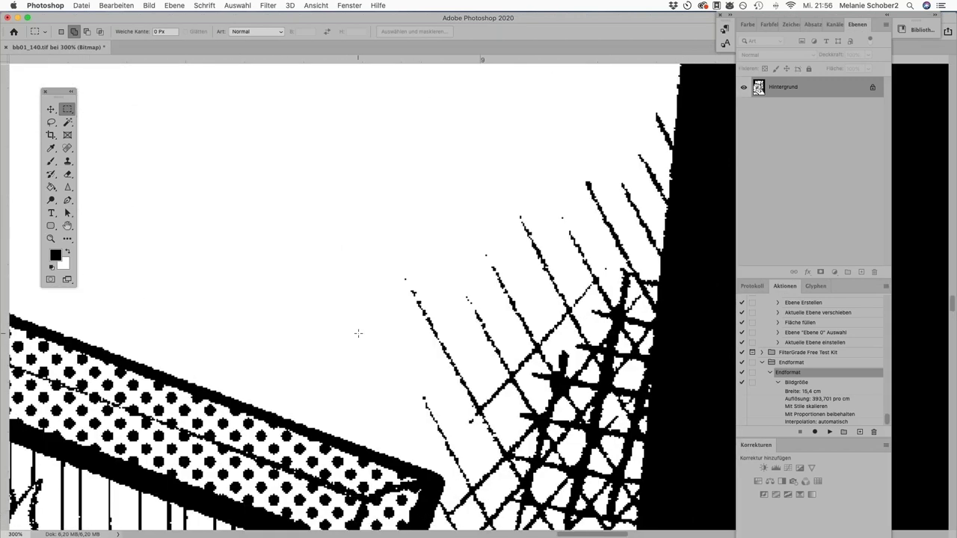
scroll(358, 334, "down", 10)
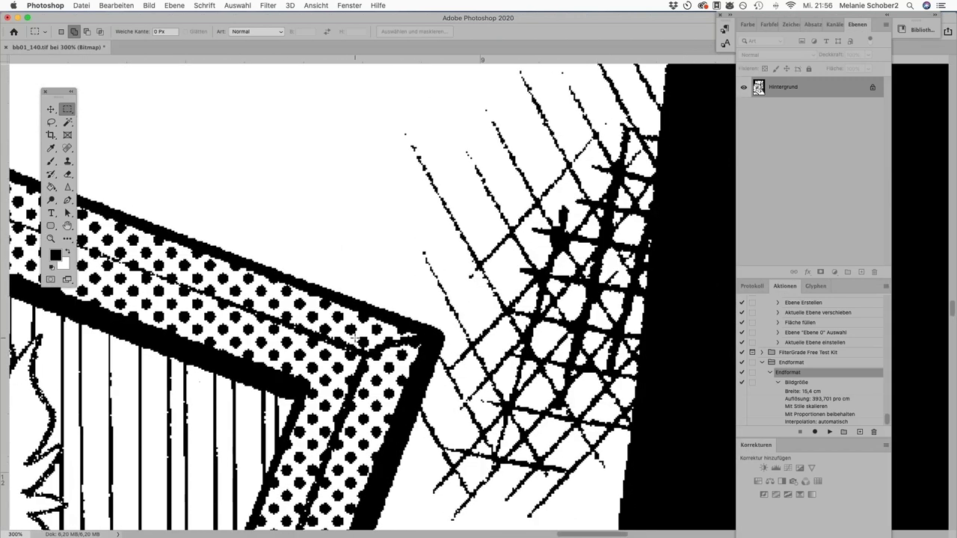
scroll(355, 338, "down", 1)
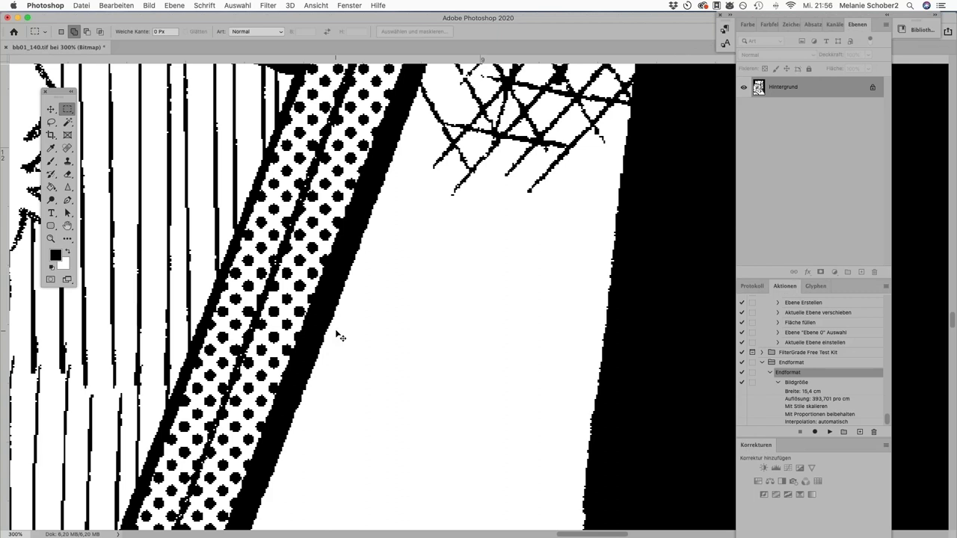
- View the framed portrait at 100% magnification, and pull back to check the entire comic page
key("super+1")
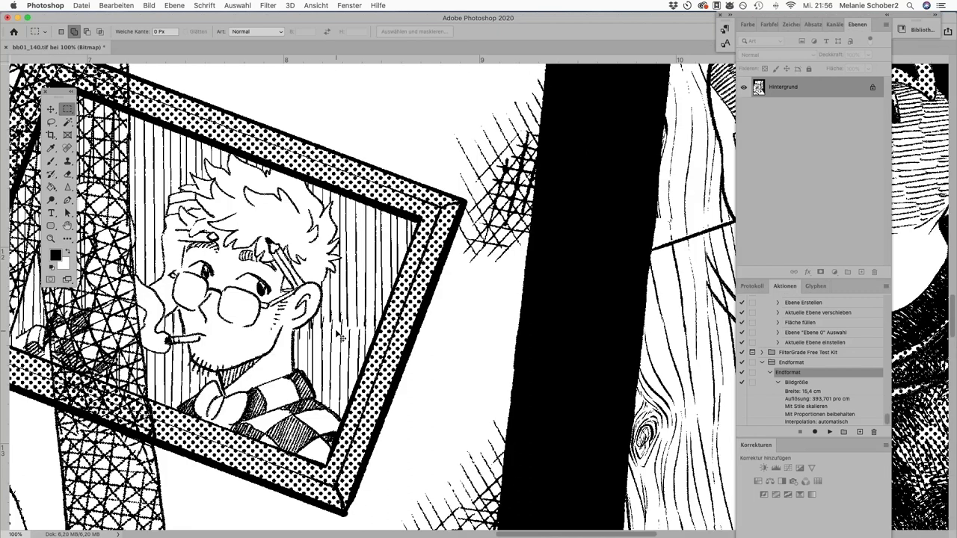
key("super+minus")
key("super+minus")
key("super+minus")
key("super+minus")
key("super+minus")
key("super+minus")
scroll(447, 299, "down", 5)
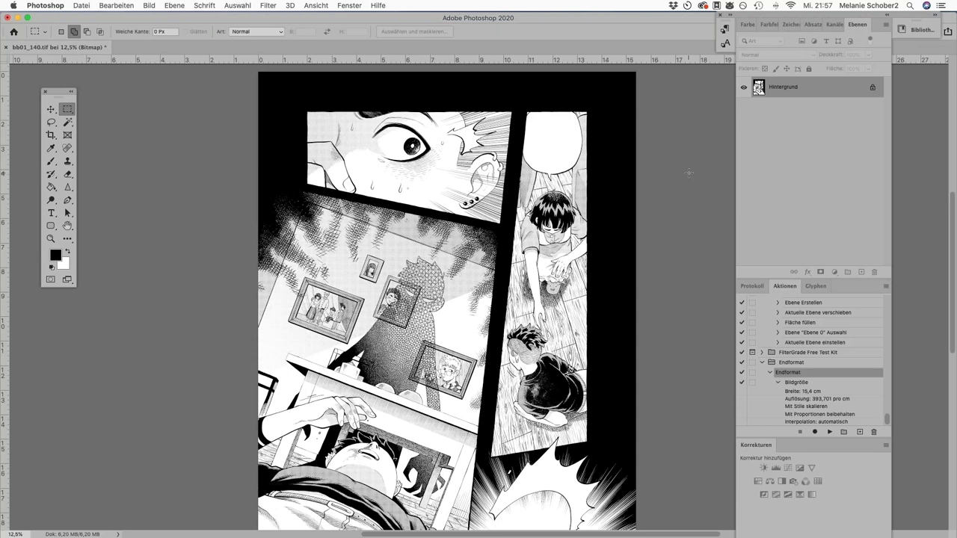
- Switch to Clip Studio Paint and create a new A4 canvas at 1200 dpi with Monochrome as the basic expression color
mouse_move(2, 145)
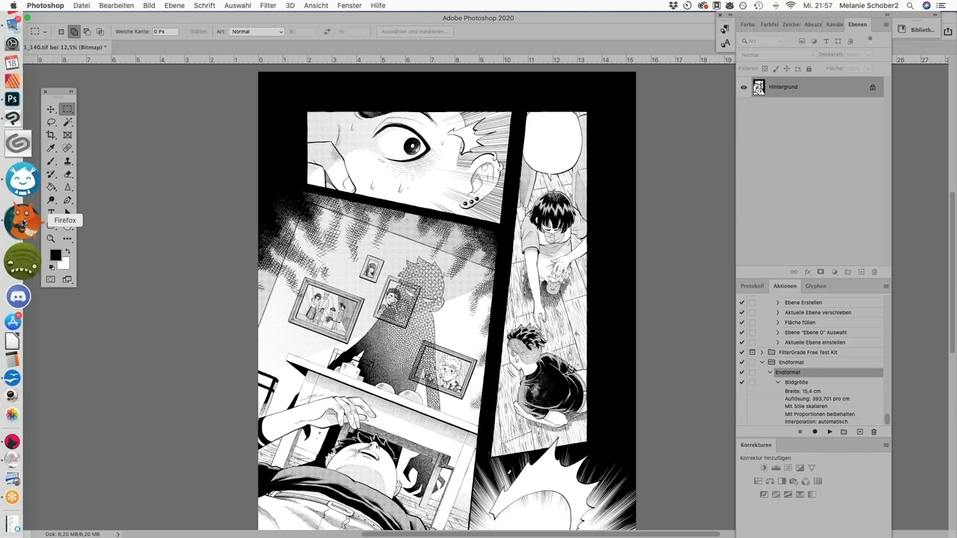
left_click(20, 169)
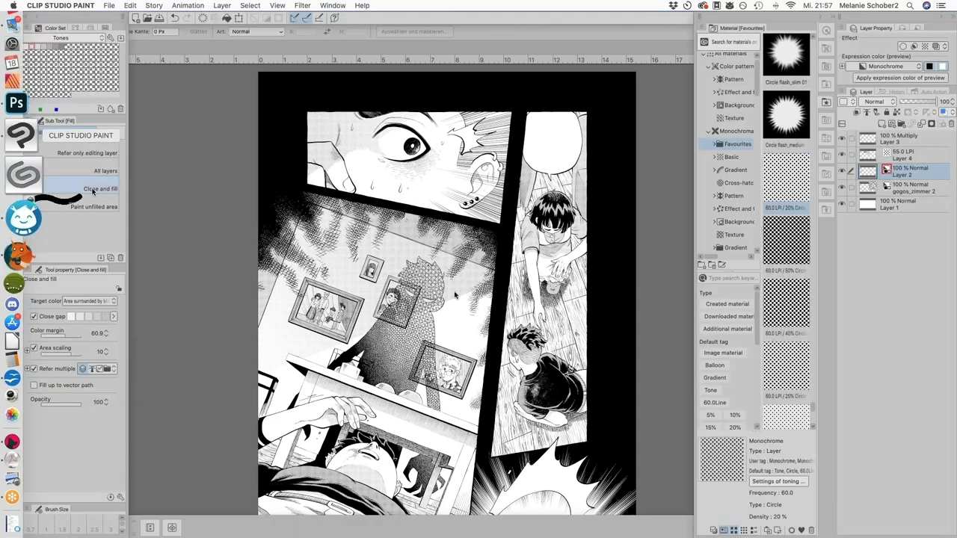
left_click(109, 5)
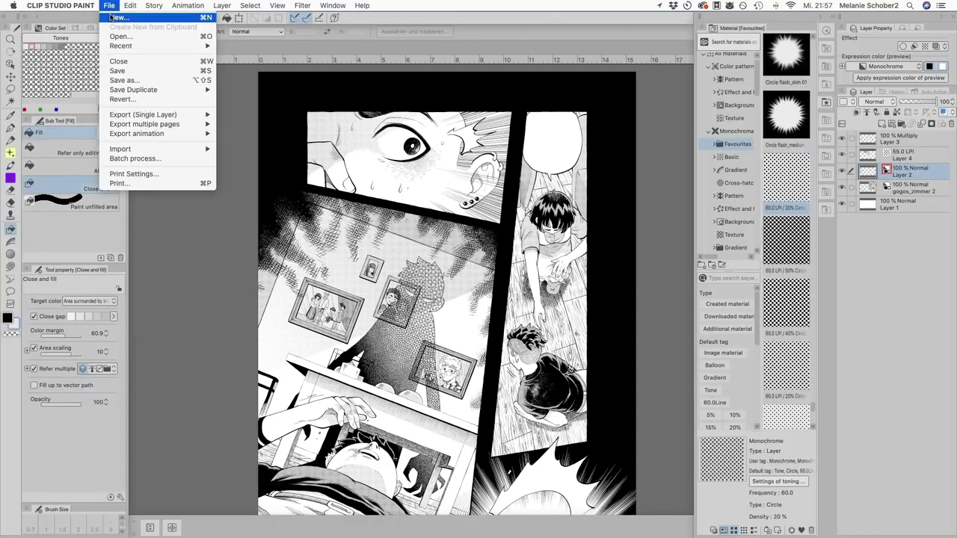
left_click(113, 17)
left_click(343, 161)
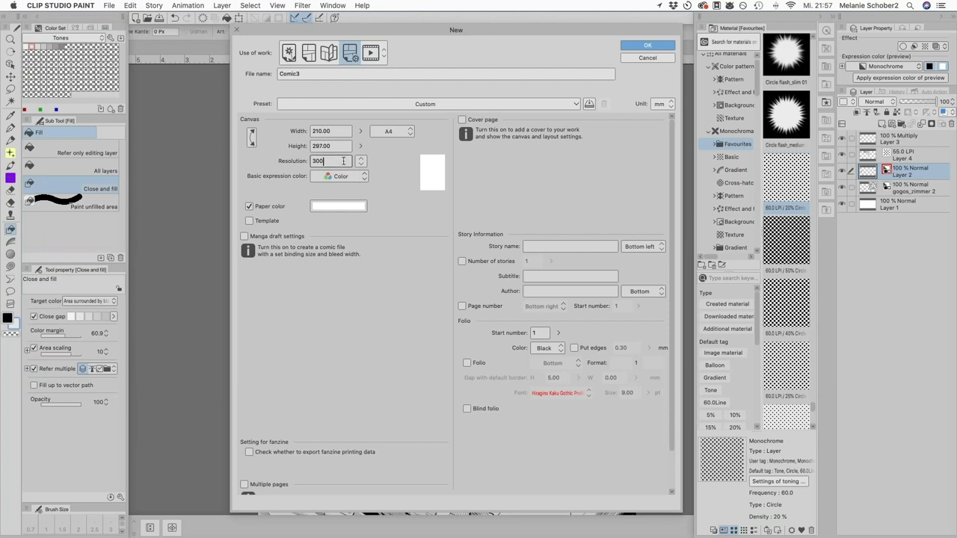
key("BackSpace")
key("BackSpace")
key("BackSpace")
type("1200")
left_click(356, 179)
left_click(349, 213)
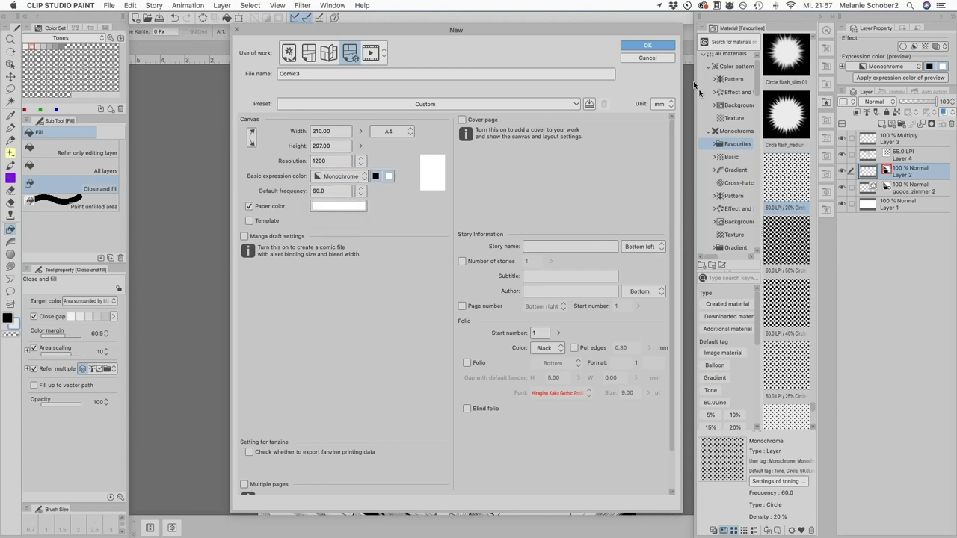
left_click(647, 46)
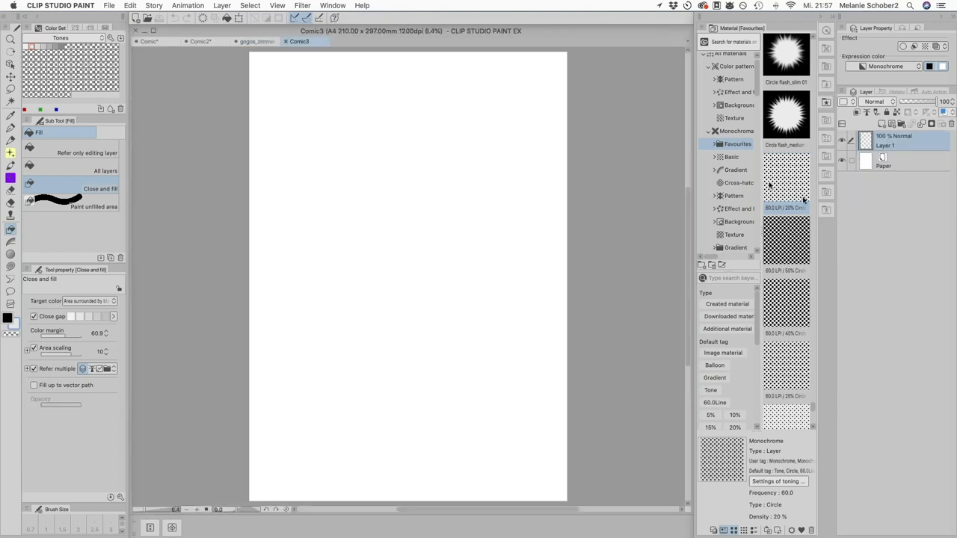
- Select a rectangle in the upper half of the page and fill it with the 60.0 LPI / 40% Circle tone
left_click(10, 89)
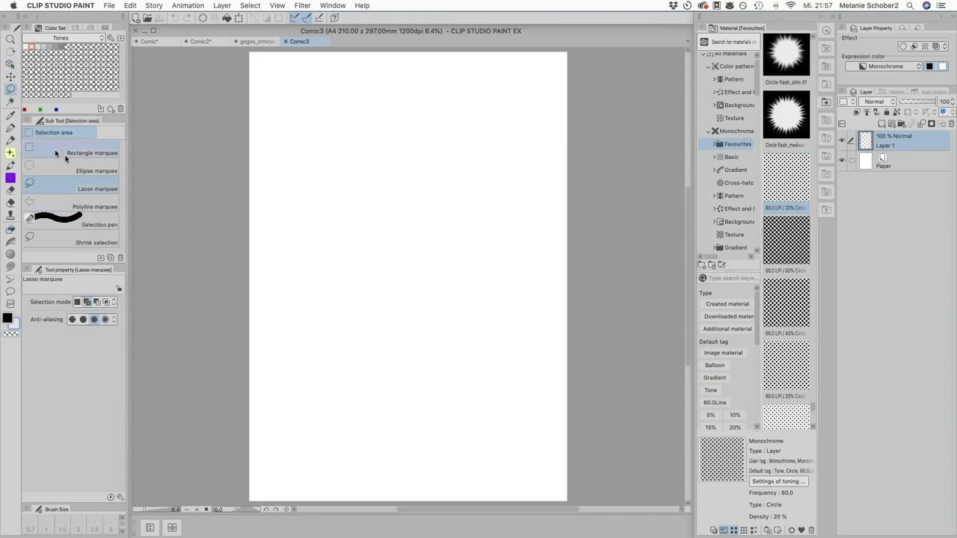
left_click(55, 150)
left_click_drag(309, 113, 474, 247)
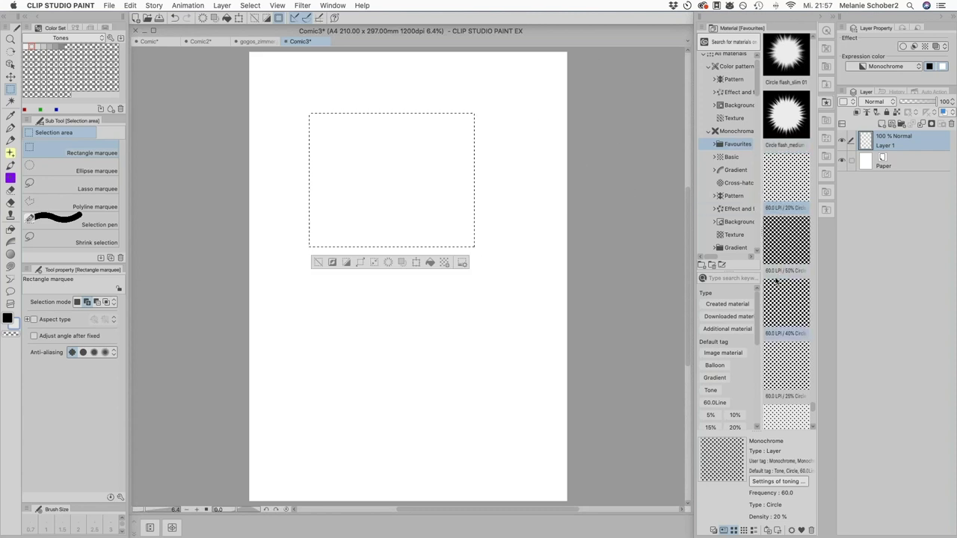
scroll(778, 272, "down", 10)
scroll(777, 279, "up", 5)
scroll(778, 276, "up", 2)
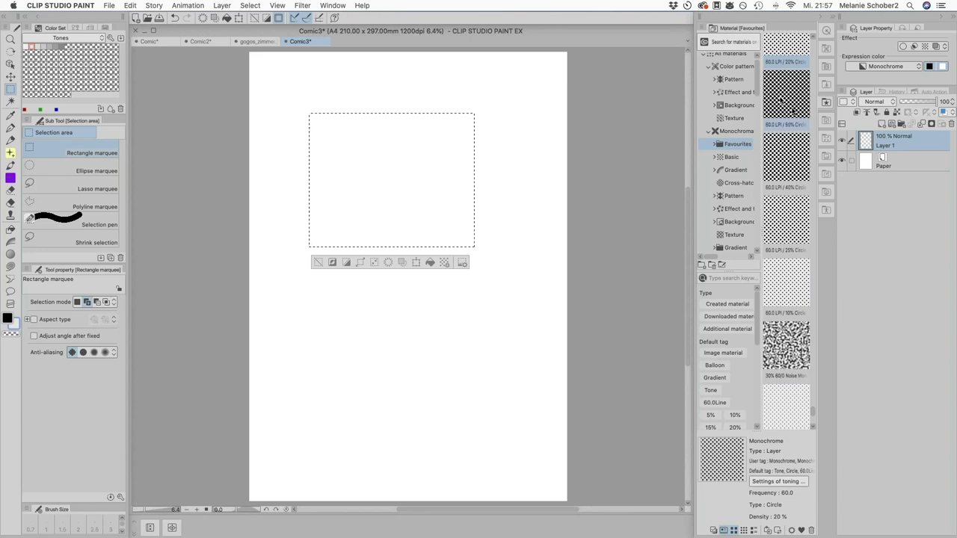
left_click_drag(786, 166, 401, 192)
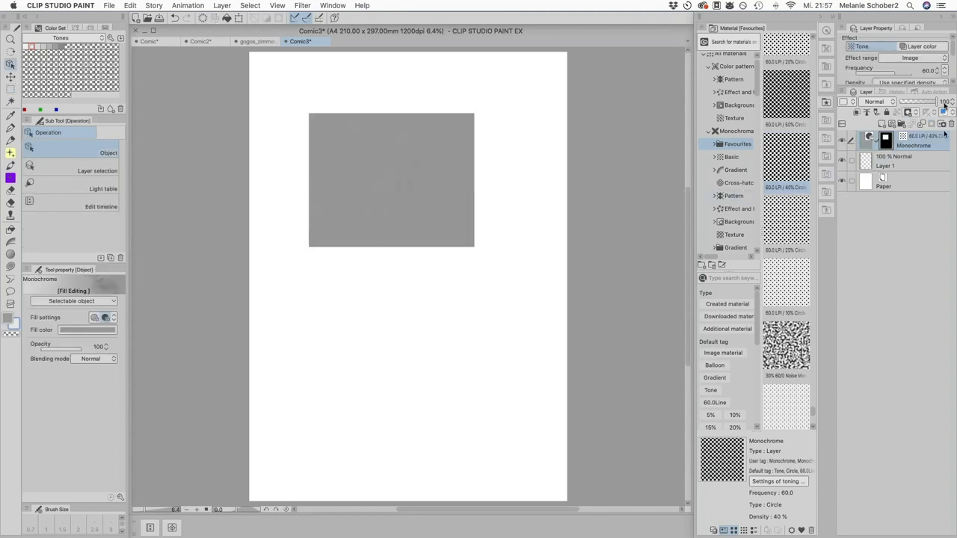
- Enlarge the layer property settings and try the layer color effect on the tone layer, turning it back off
left_click_drag(922, 86, 904, 165)
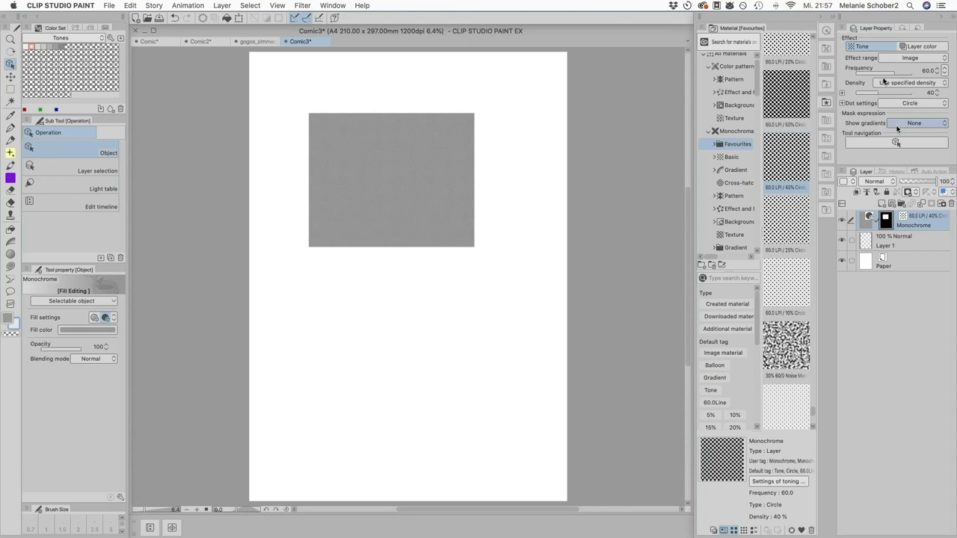
left_click(911, 47)
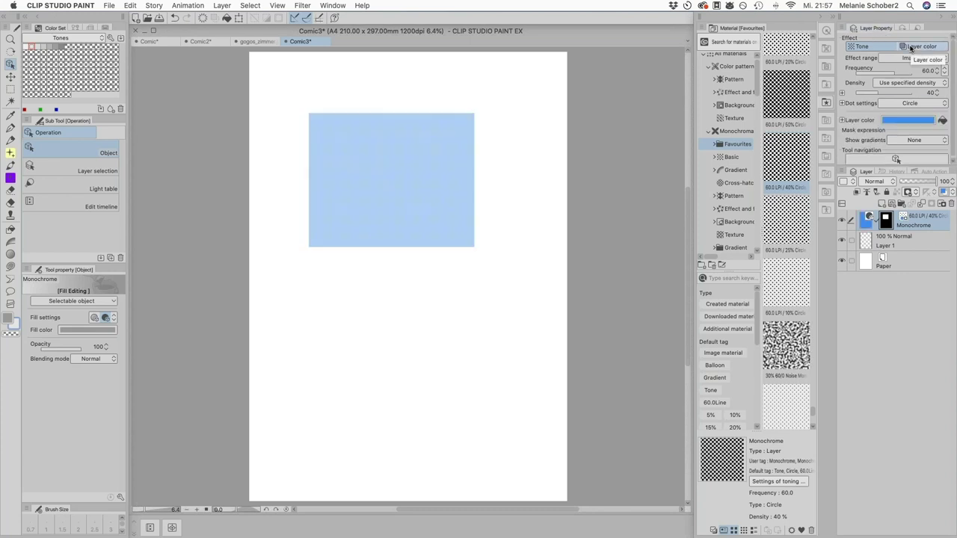
left_click(911, 47)
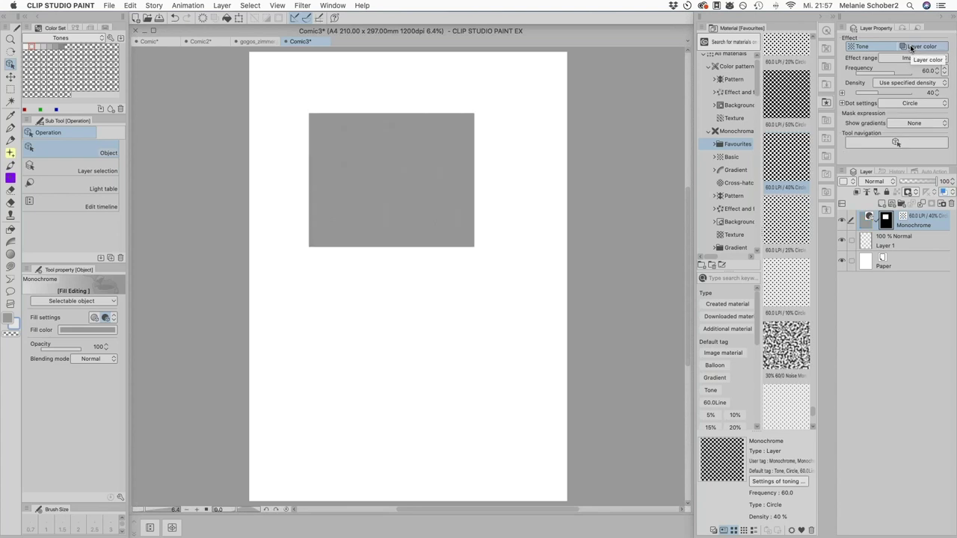
- Set the tone layer's frequency to 63.0, try a density of 100, and undo the density change
key("super+plus")
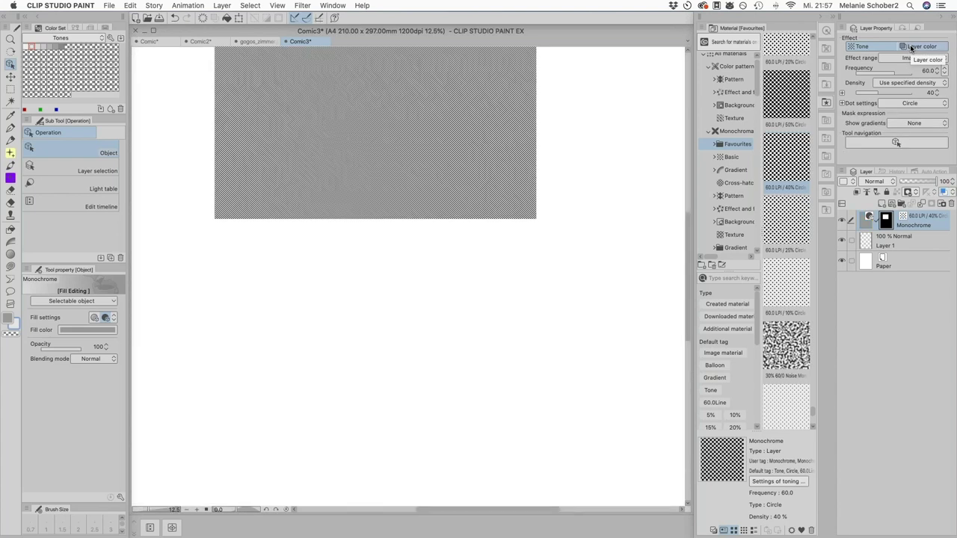
key("super+plus")
scroll(470, 206, "up", 5)
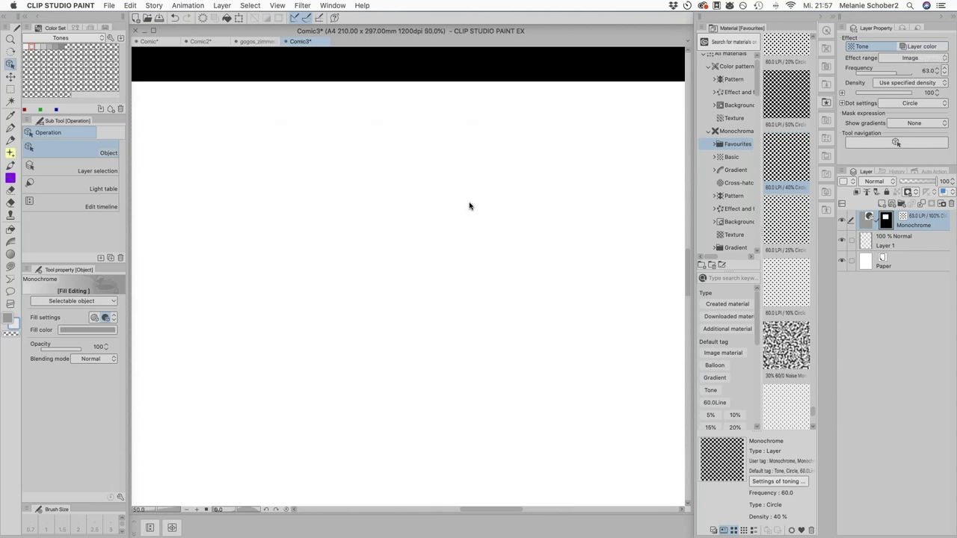
scroll(473, 201, "down", 6)
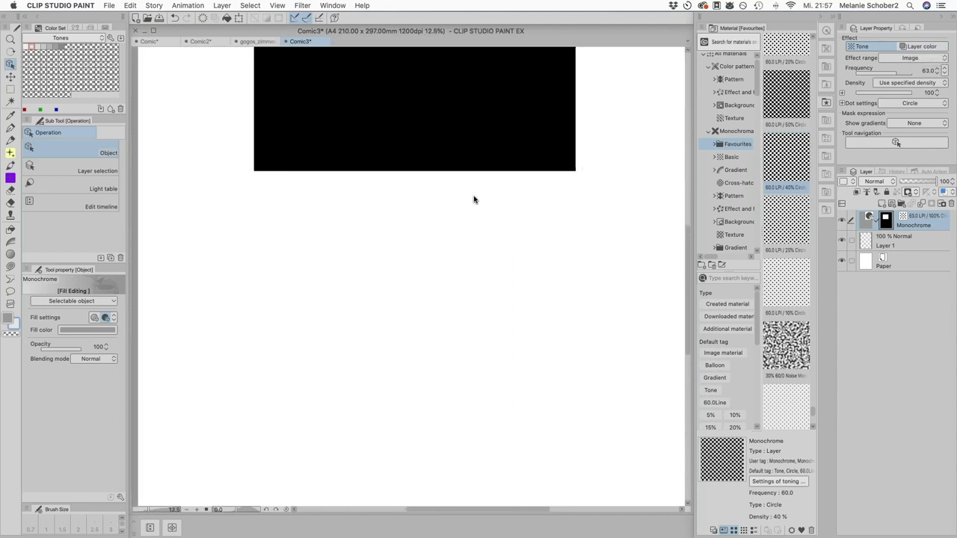
key("super+z")
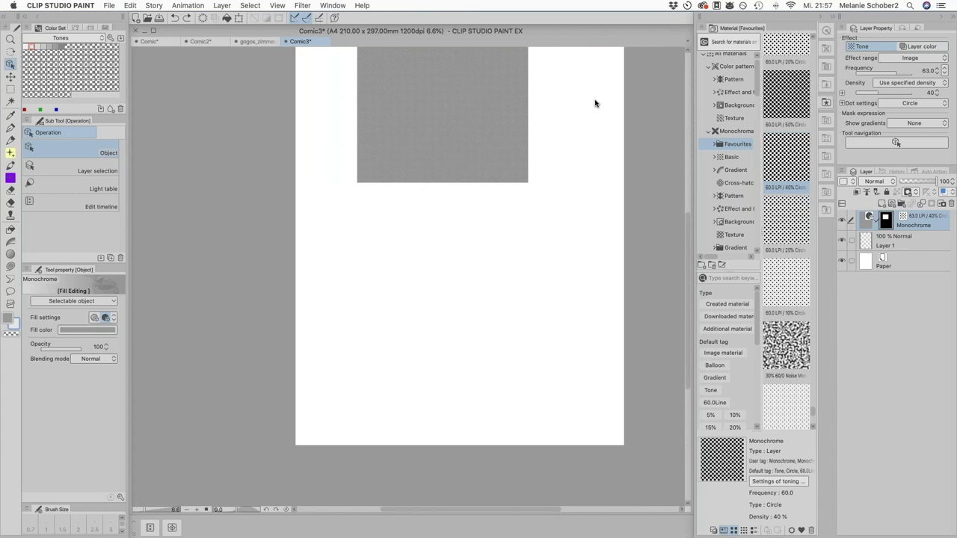
- Try coarser dots up close by lowering the tone layer's frequency to 36.2 and 18.5
key("super+0")
scroll(595, 103, "up", 5)
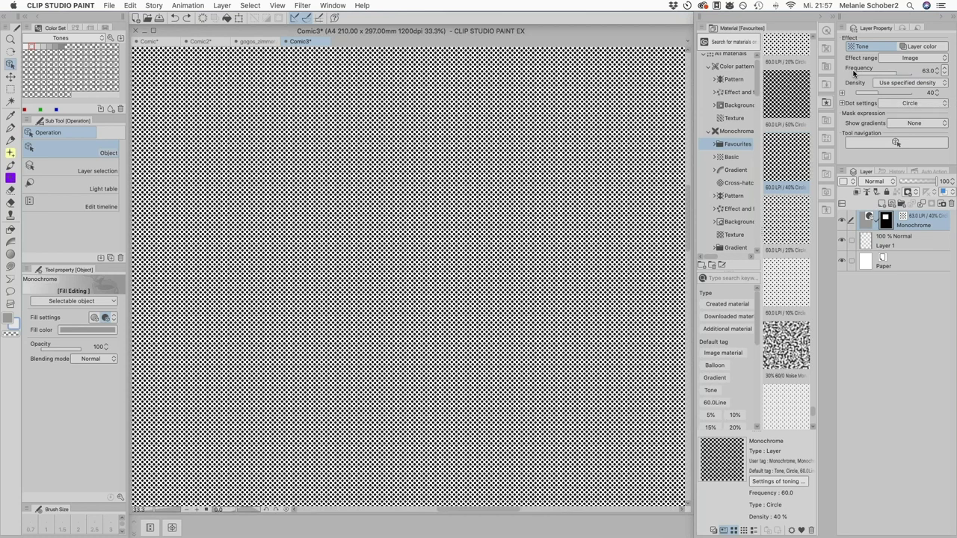
left_click(889, 74)
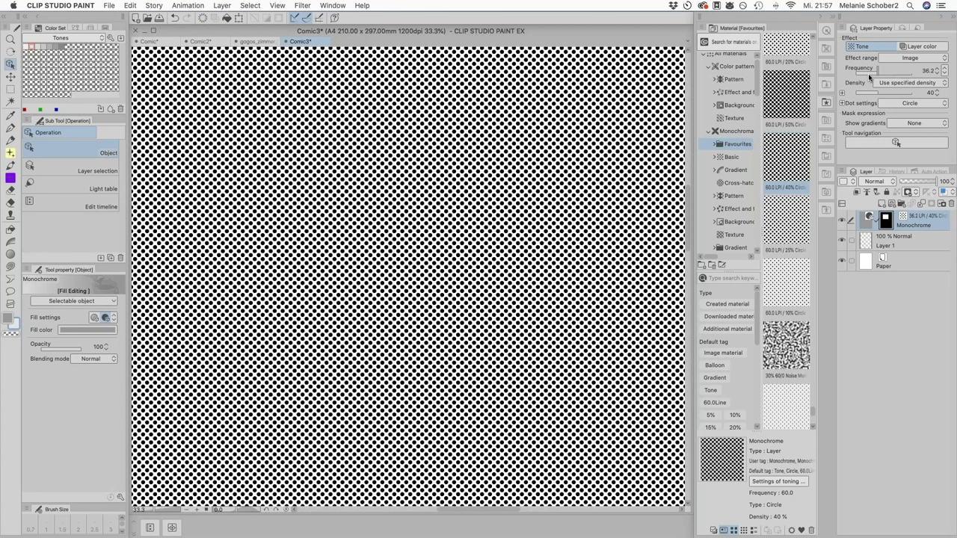
left_click(865, 77)
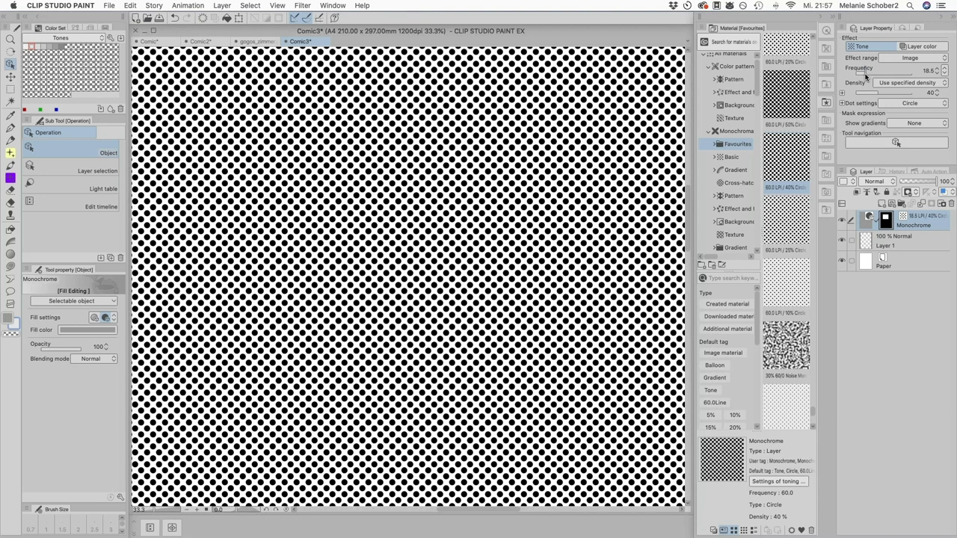
- Set the tone layer's frequency to 48.2 with the entire toned rectangle in view
key("super+minus")
key("super+minus")
key("super+minus")
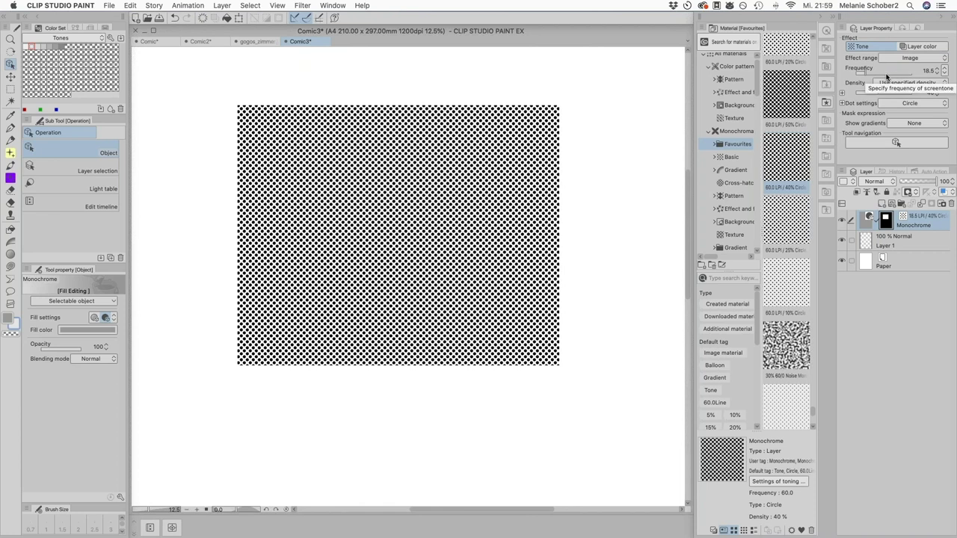
left_click(887, 75)
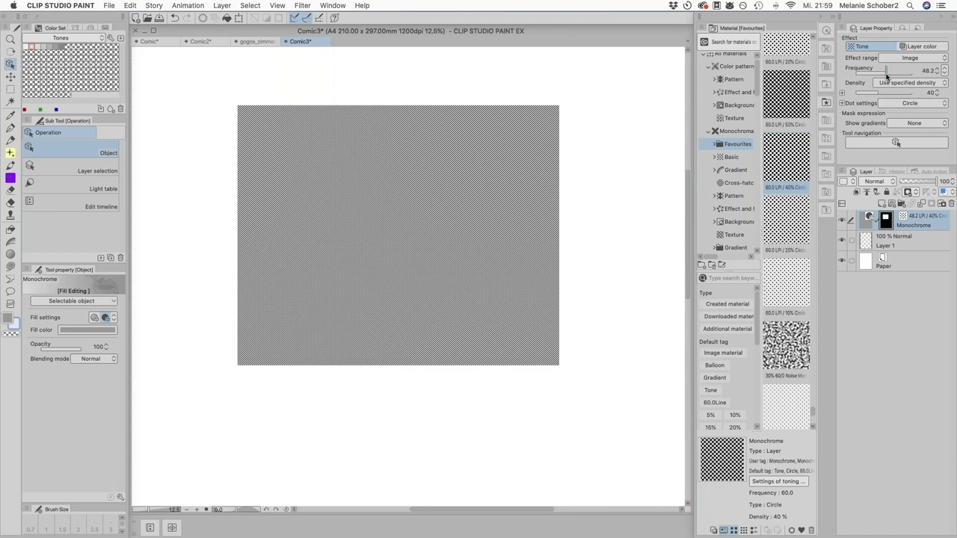
- Set the tone layer's frequency to 53.1
left_click_drag(886, 75, 891, 76)
left_click_drag(902, 75, 903, 77)
left_click_drag(899, 73, 889, 74)
key("Tab")
left_click(652, 326)
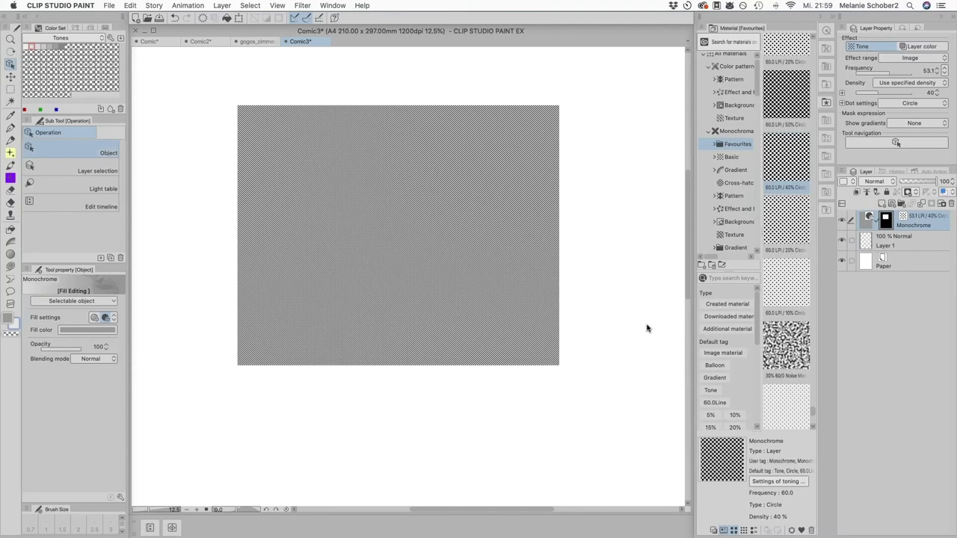
- Try a density of 79 on the tone layer up close, and settle on a density of 49
left_click(900, 95)
key("super+0")
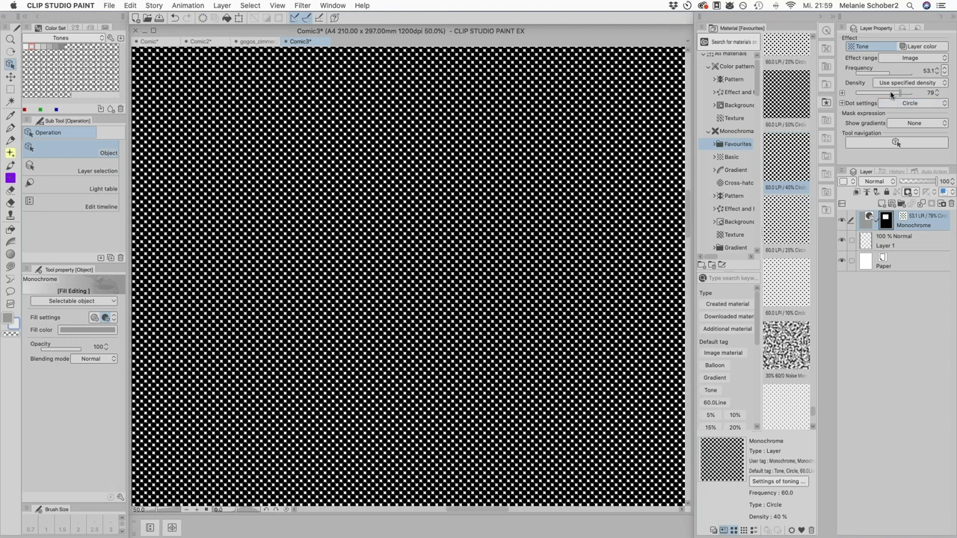
left_click_drag(891, 94, 884, 93)
key("super+0")
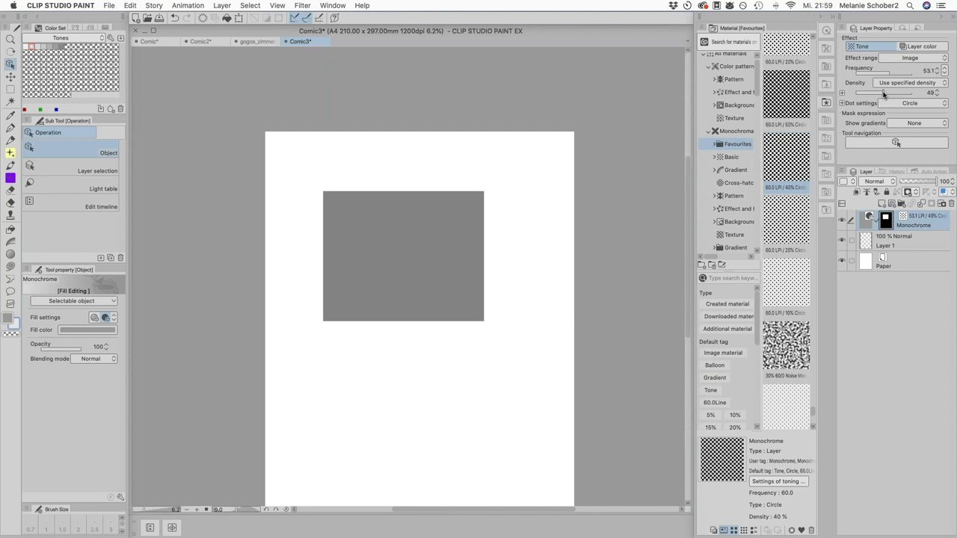
key("super+plus")
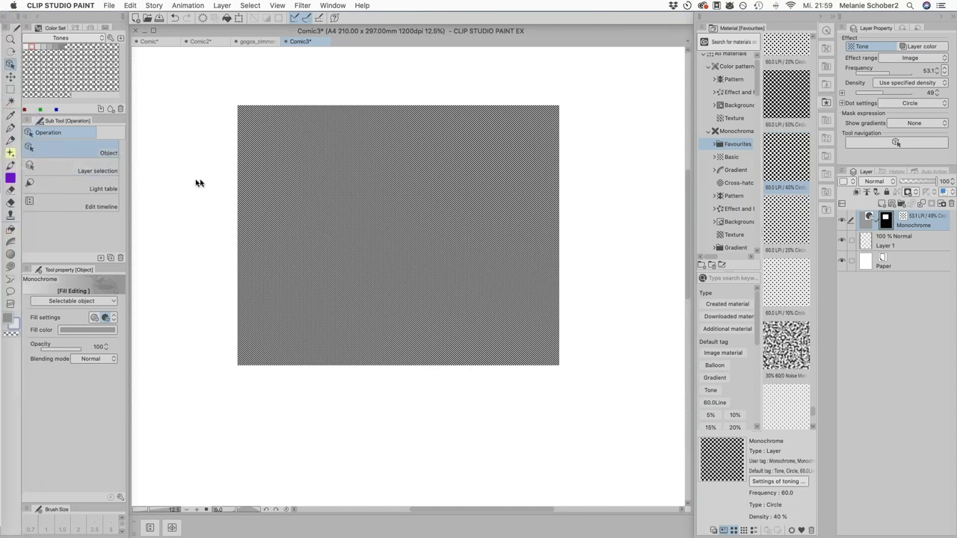
- Switch to CLIP STUDIO, open CLIP STUDIO ASSETS and browse the full listing of new materials
mouse_move(5, 196)
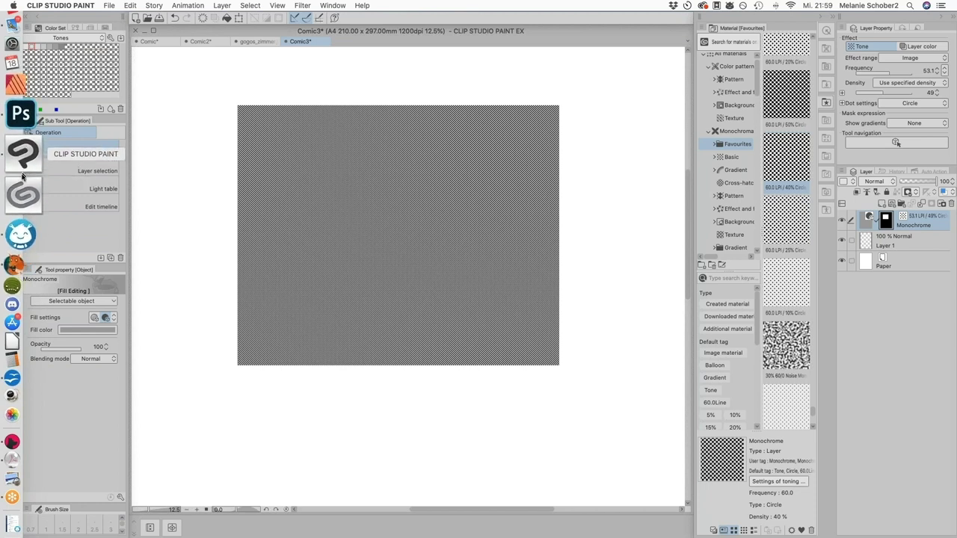
left_click(21, 182)
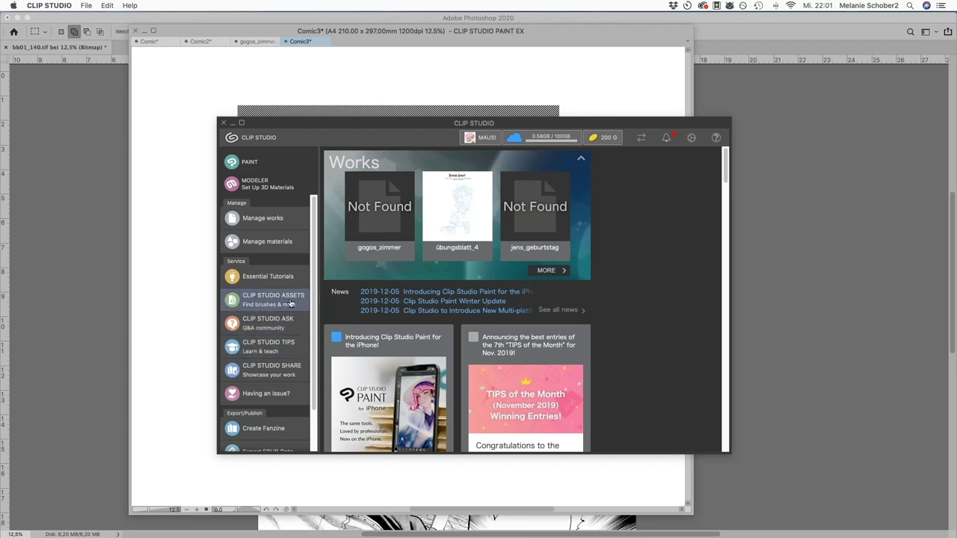
left_click(275, 307)
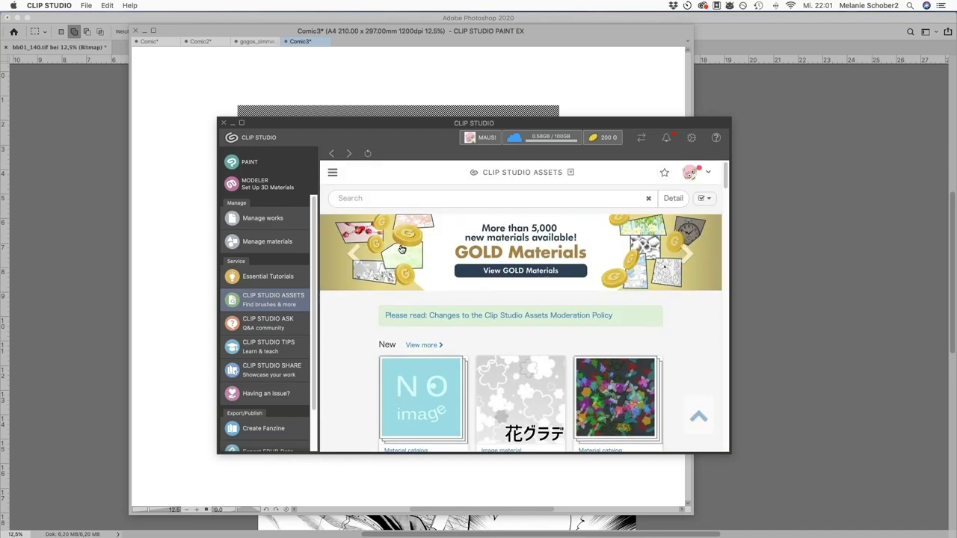
scroll(401, 248, "down", 3)
scroll(402, 249, "down", 2)
scroll(463, 307, "up", 5)
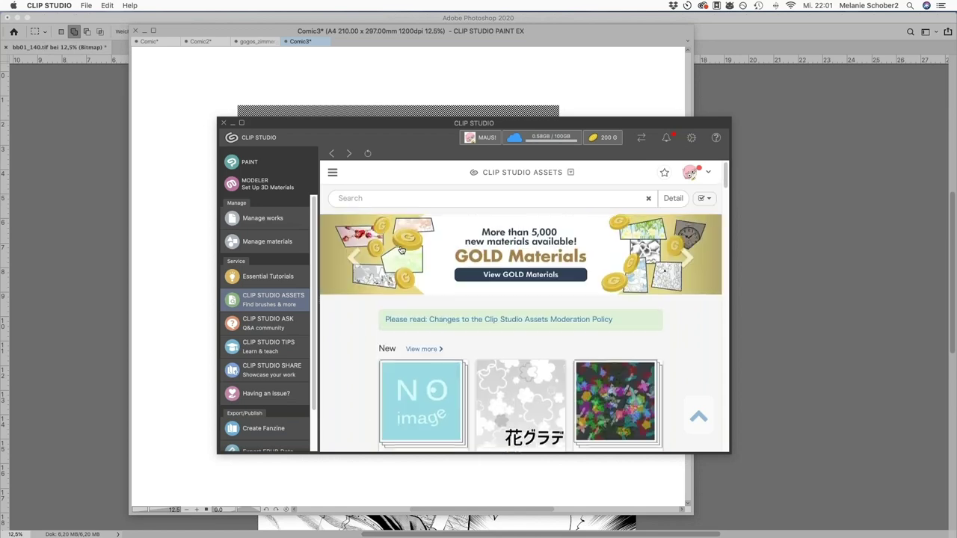
scroll(523, 352, "down", 1)
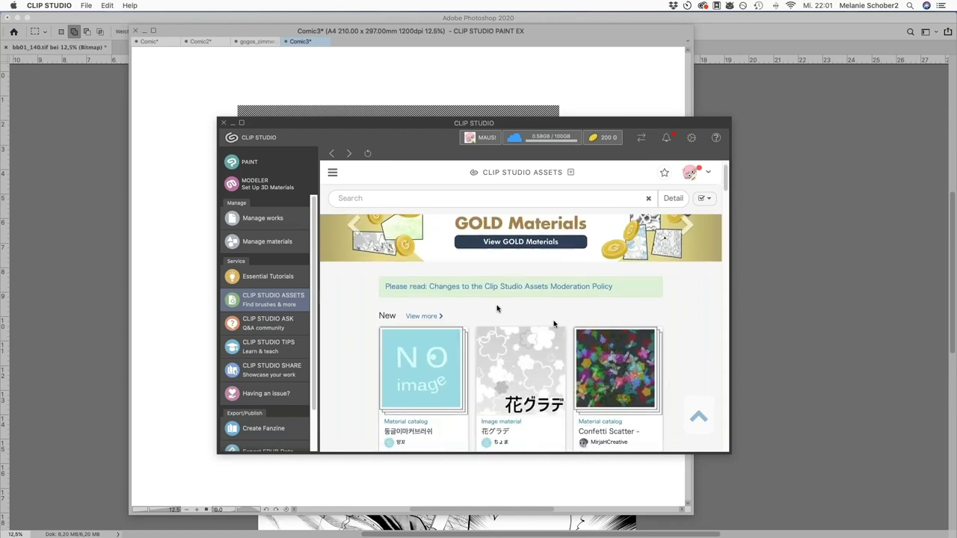
left_click(421, 317)
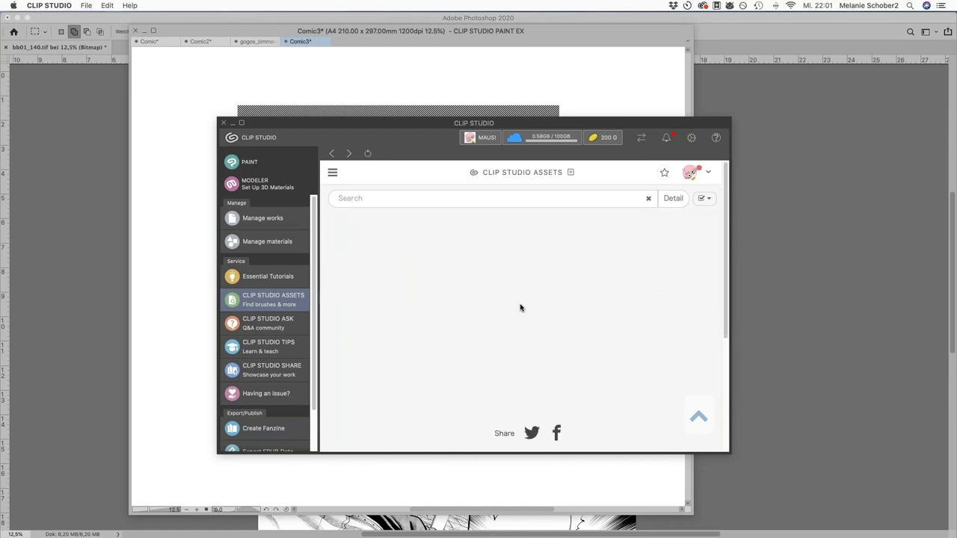
scroll(521, 307, "down", 5)
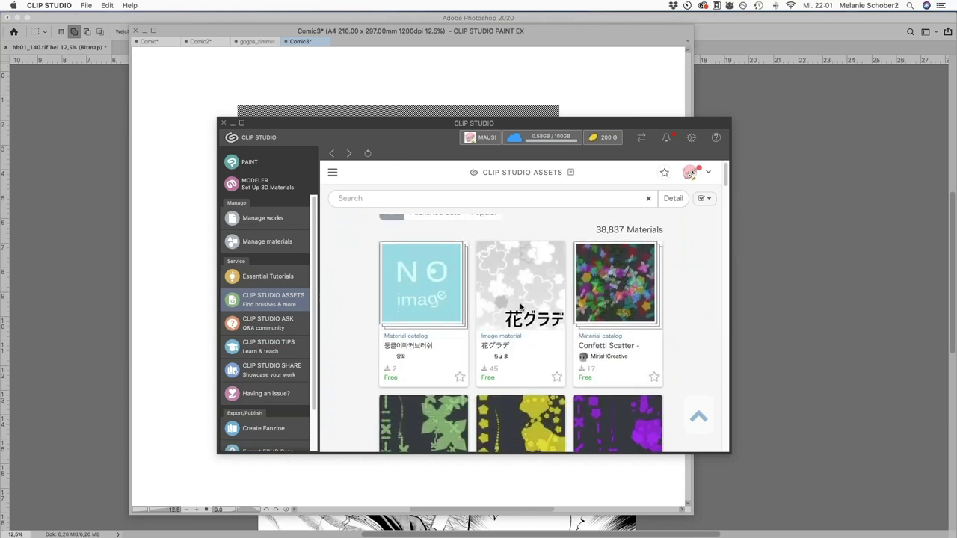
scroll(521, 307, "up", 2)
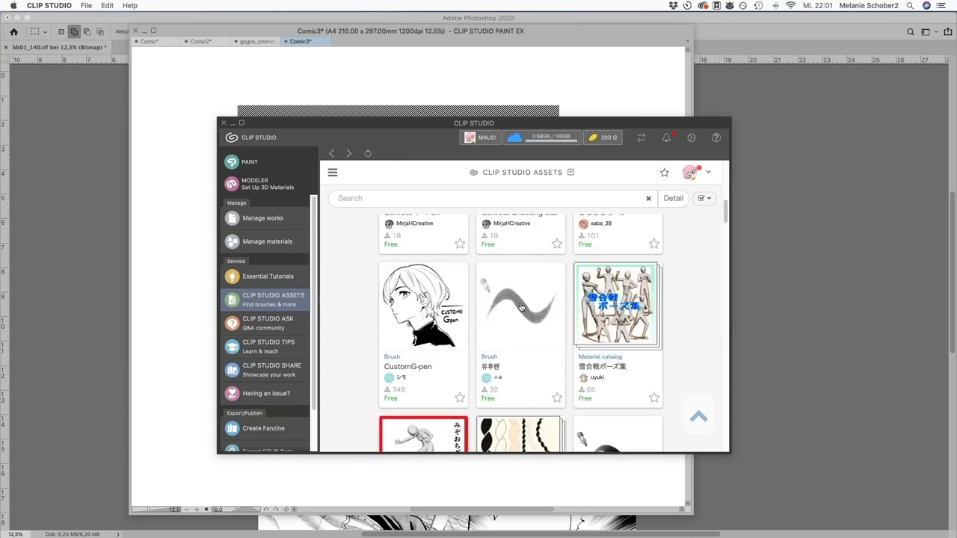
- Download the free CustomG-pen brush material and look through its preview and description
left_click(421, 336)
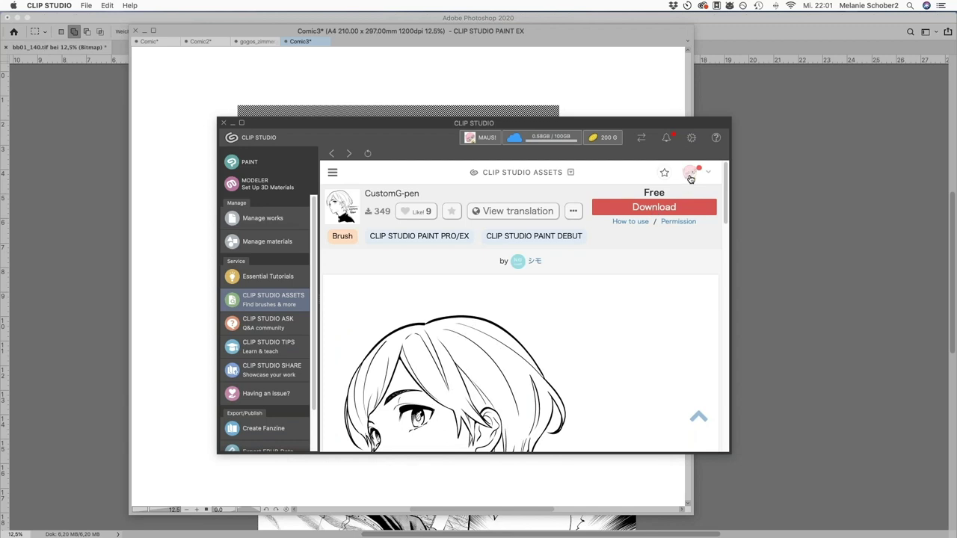
left_click(638, 212)
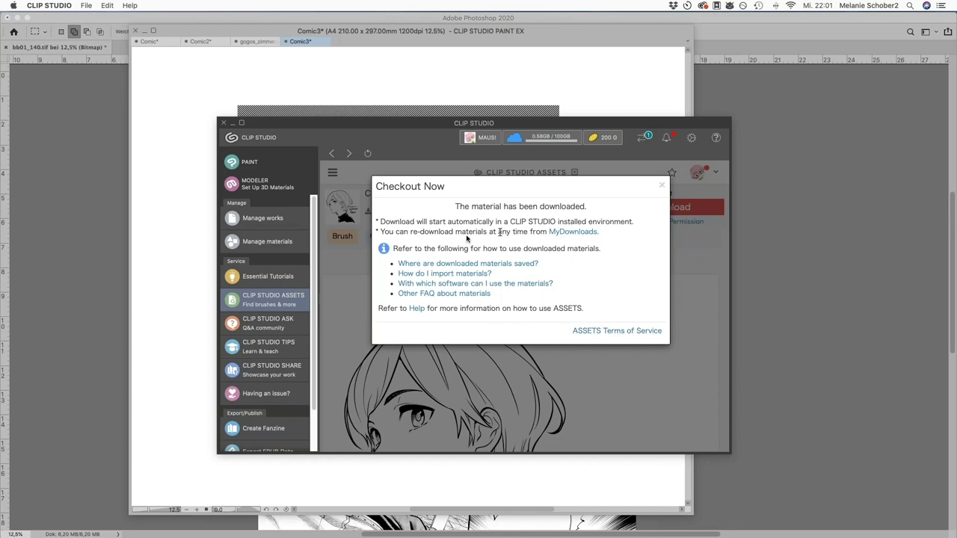
left_click(662, 186)
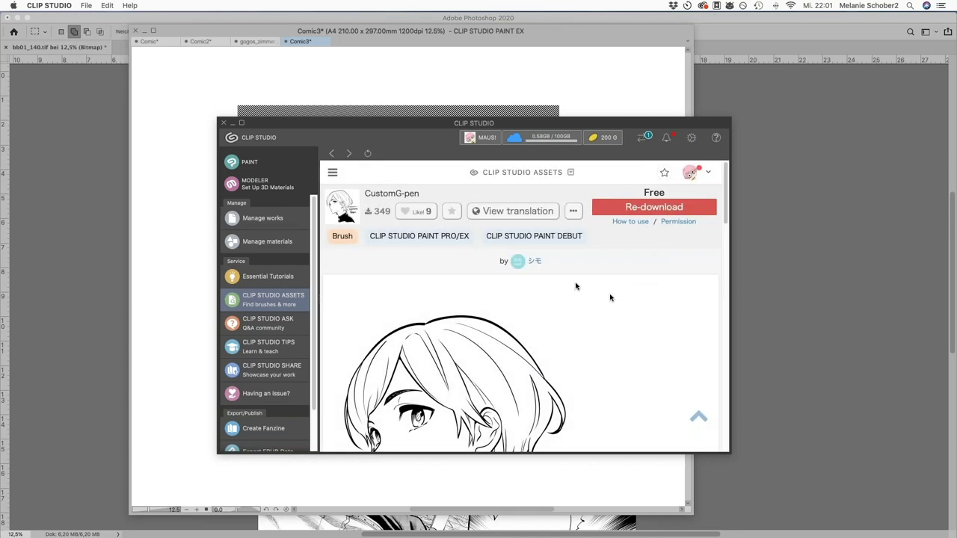
scroll(611, 320, "down", 3)
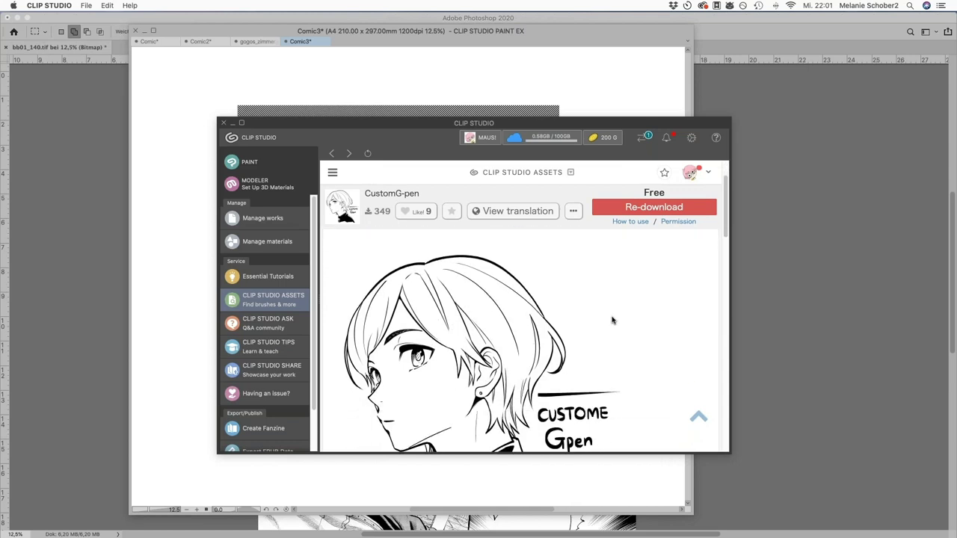
scroll(612, 320, "down", 1)
scroll(612, 320, "down", 2)
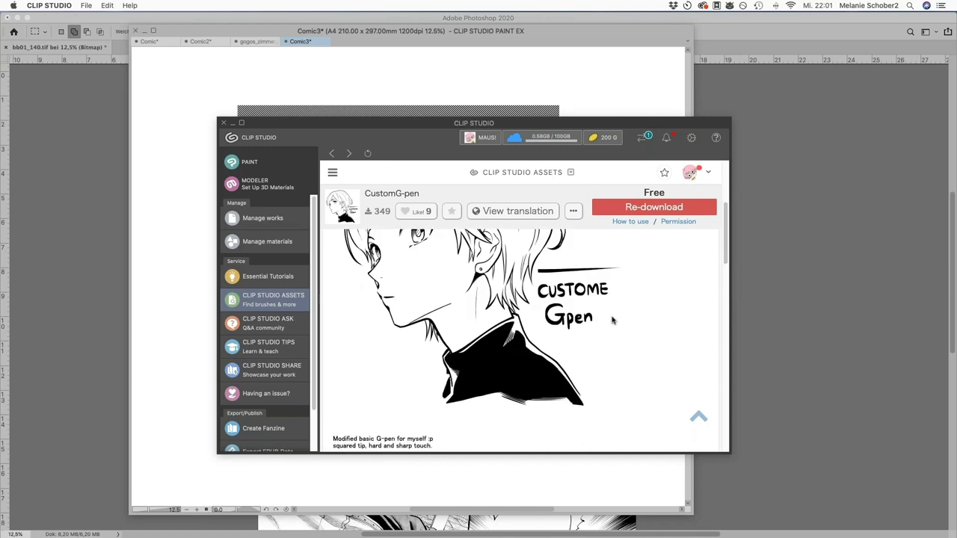
- Switch back to Clip Studio Paint and locate the CustomG-pen in the Download folder of the material library
left_click(6, 173)
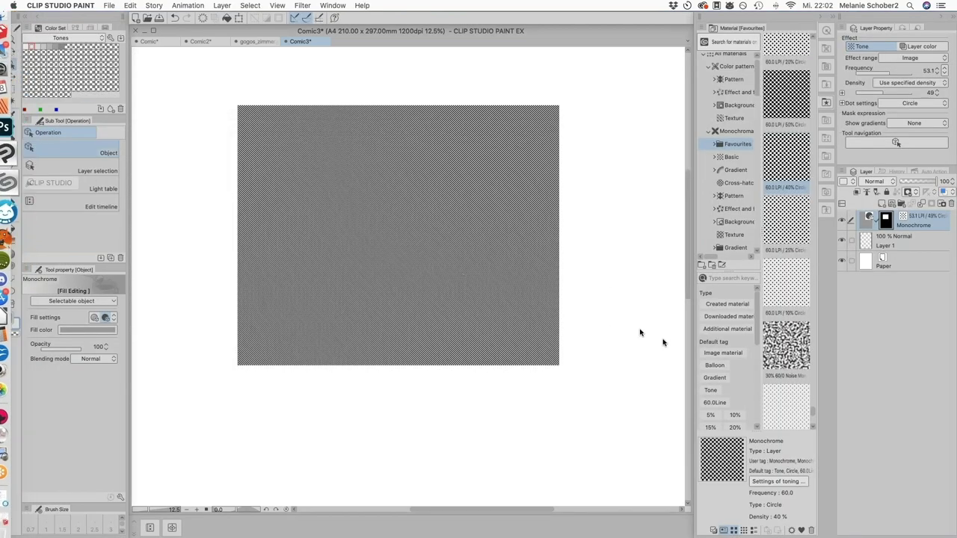
key("Tab")
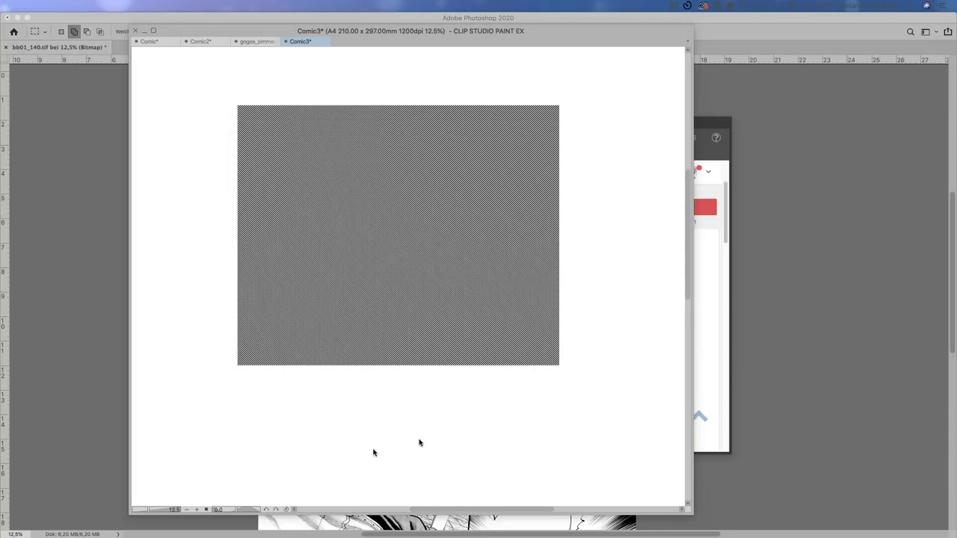
key("Tab")
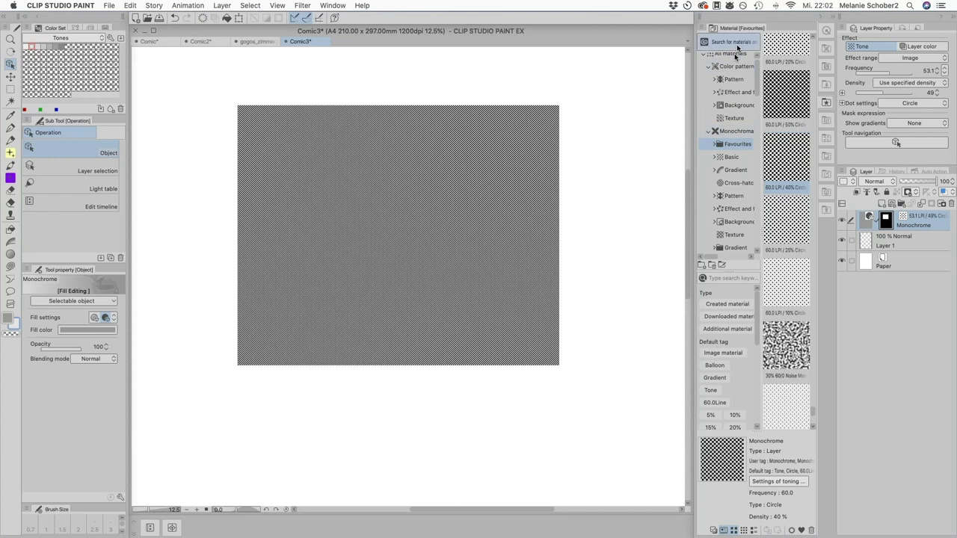
left_click(709, 198)
scroll(722, 200, "down", 5)
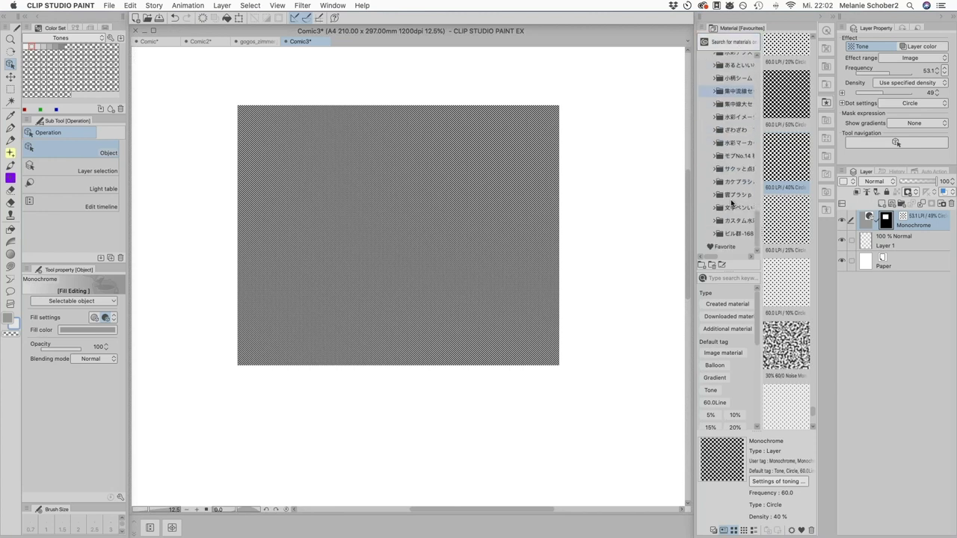
scroll(730, 203, "up", 5)
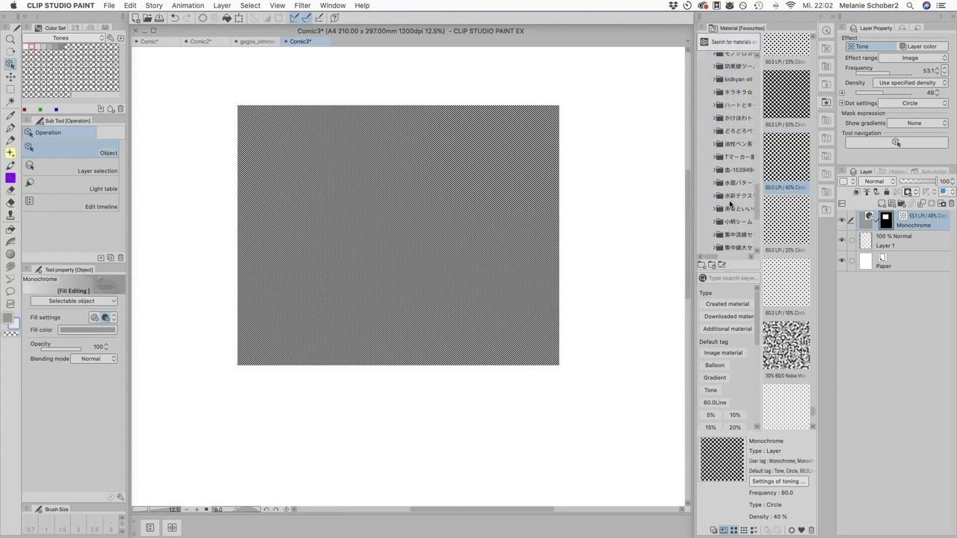
scroll(731, 203, "up", 5)
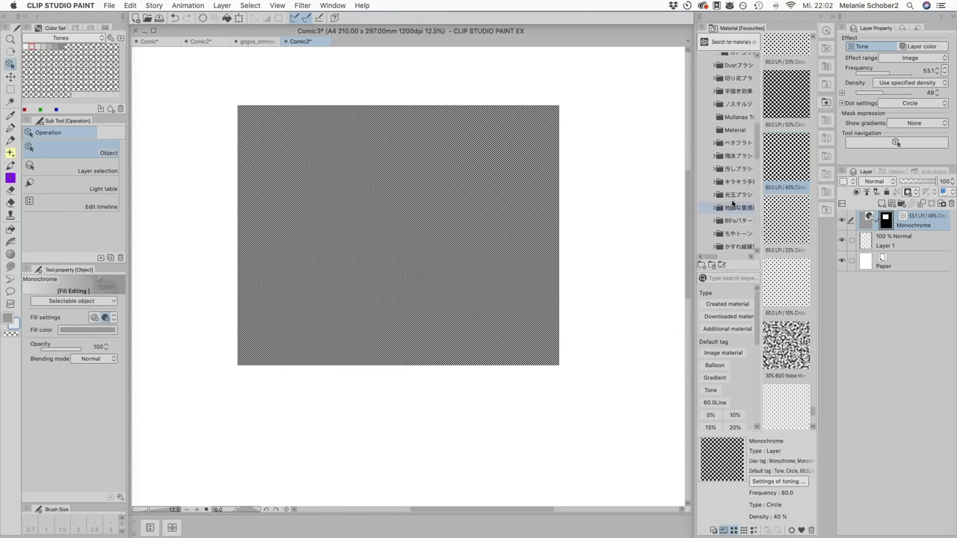
scroll(733, 203, "up", 3)
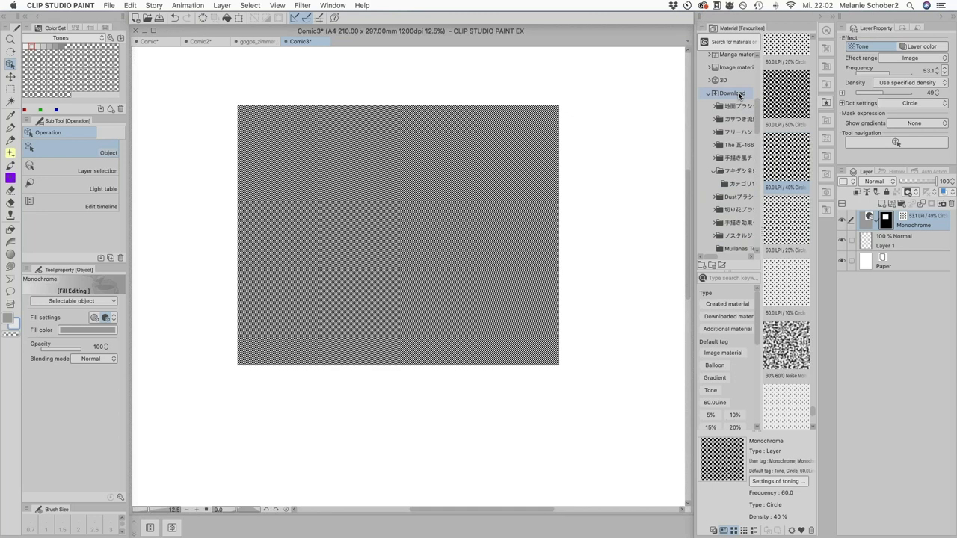
left_click(791, 71)
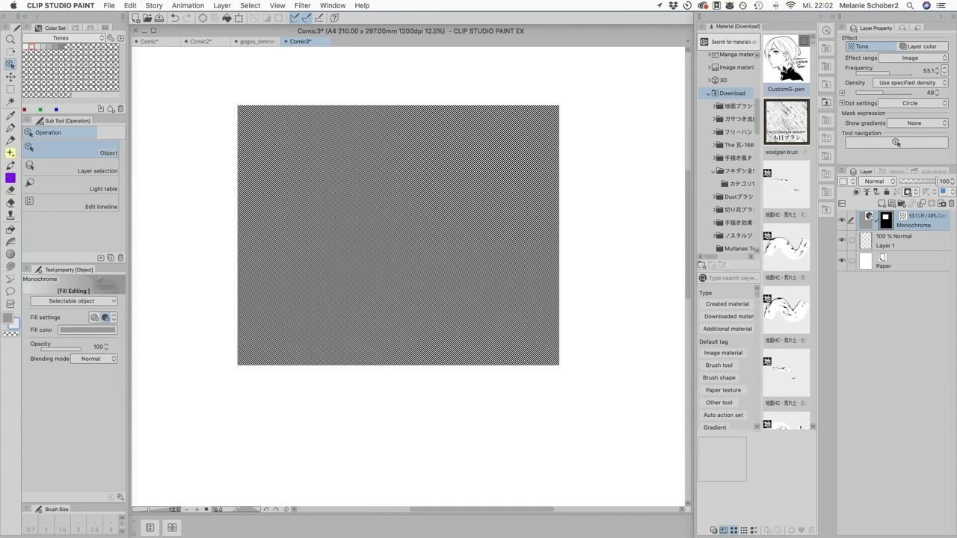
left_click(729, 95)
left_click(783, 75)
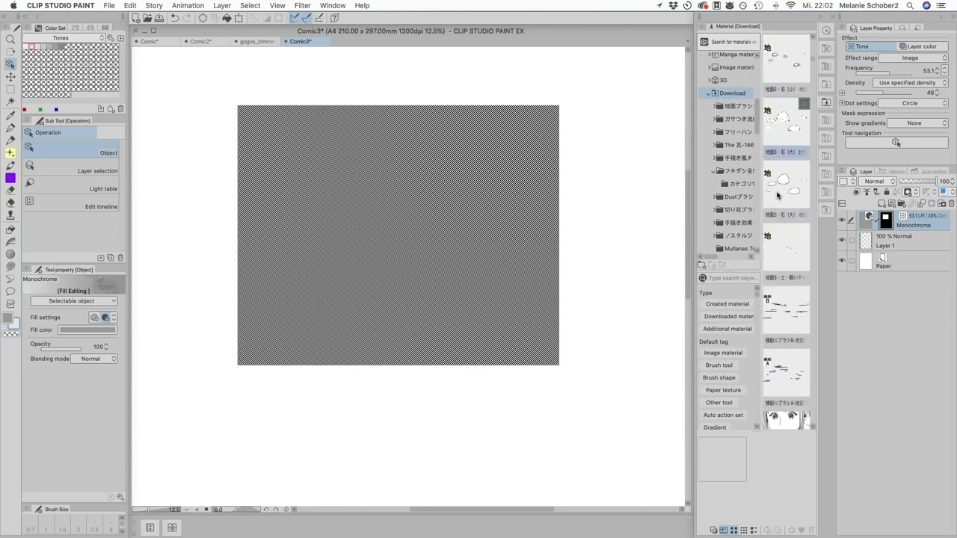
scroll(775, 189, "down", 5)
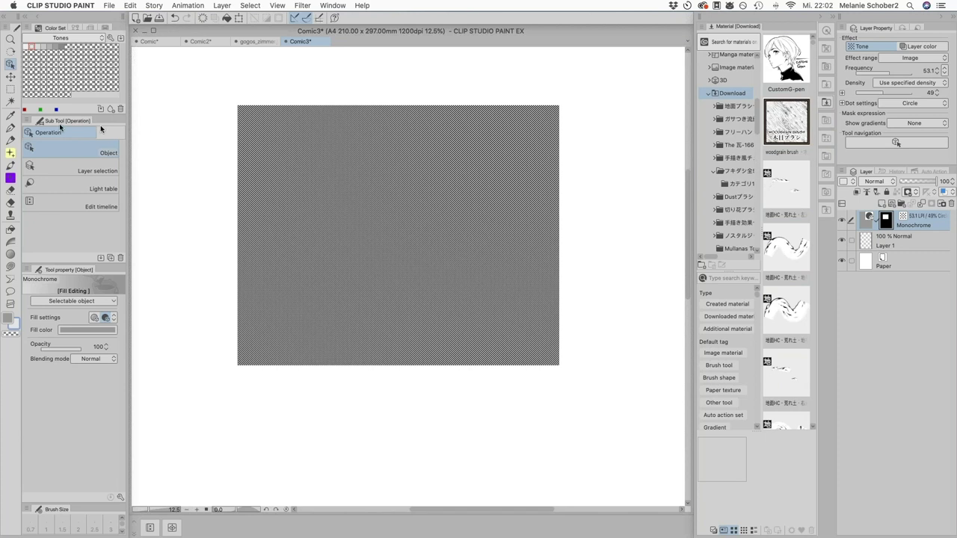
- Add the CustomG-pen material to the Pen sub tools and try a stroke on the tone layer, undoing it
left_click(9, 130)
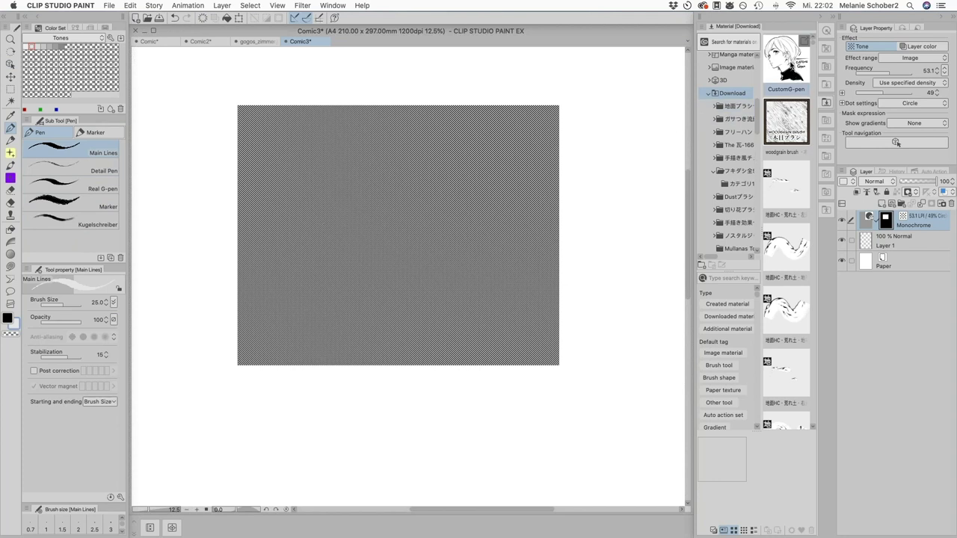
mouse_move(785, 59)
left_mouse_down()
mouse_move(615, 170)
mouse_move(305, 228)
mouse_move(83, 243)
left_mouse_up()
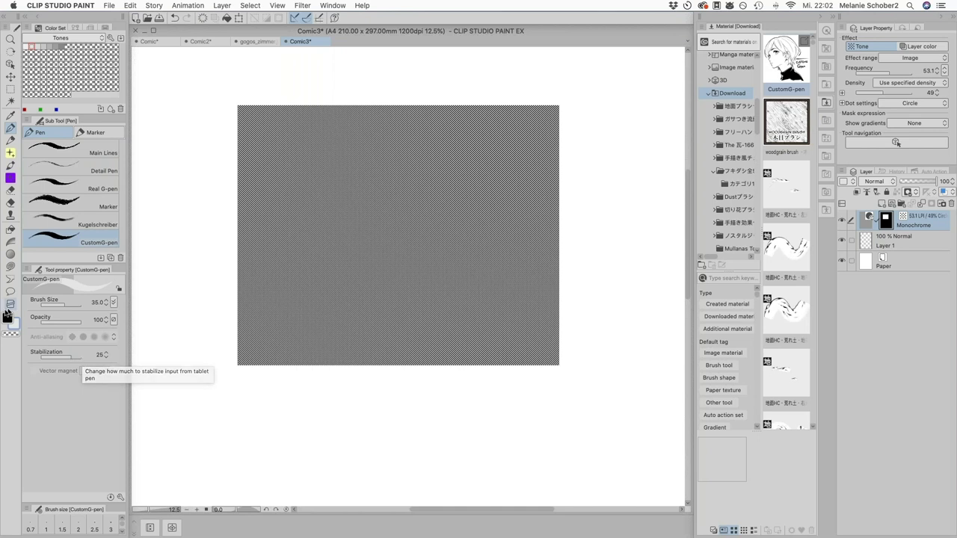
mouse_move(186, 223)
left_mouse_down()
mouse_move(204, 200)
mouse_move(210, 220)
mouse_move(237, 222)
left_mouse_up()
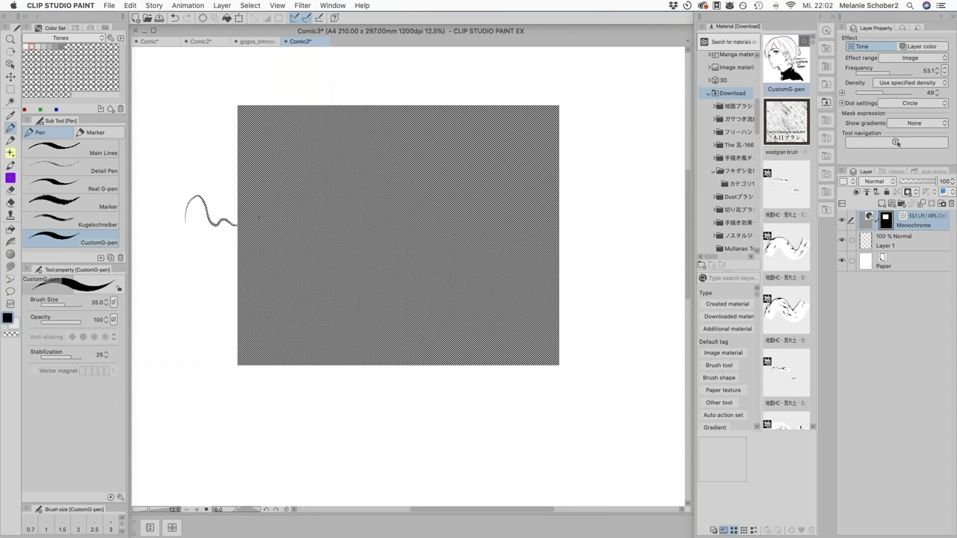
left_click(175, 19)
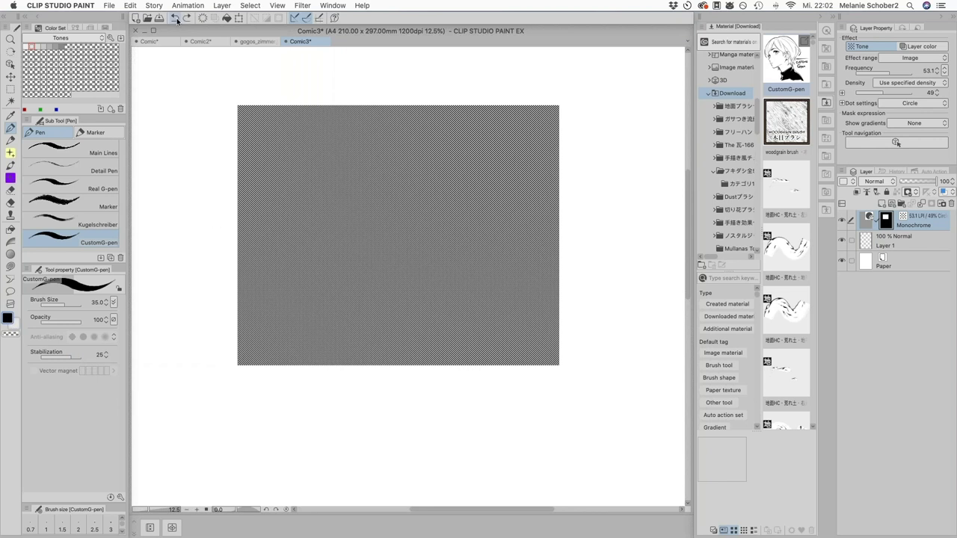
- Draw a star with a heart above it on Layer 1, beside the toned rectangle, using the CustomG-pen
left_click(865, 244)
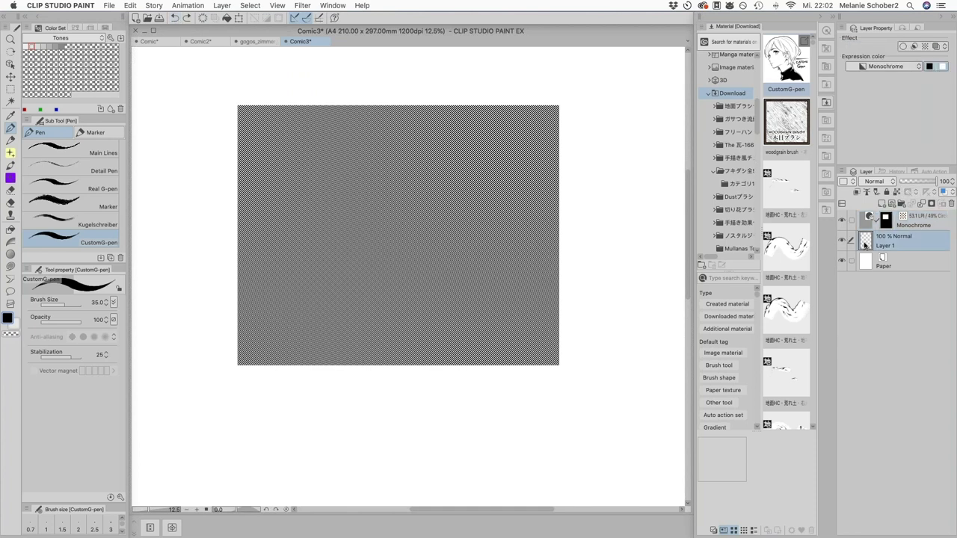
mouse_move(176, 230)
left_mouse_down()
mouse_move(175, 196)
mouse_move(191, 213)
mouse_move(162, 241)
mouse_move(179, 251)
mouse_move(196, 288)
mouse_move(198, 260)
mouse_move(221, 270)
mouse_move(213, 238)
left_mouse_up()
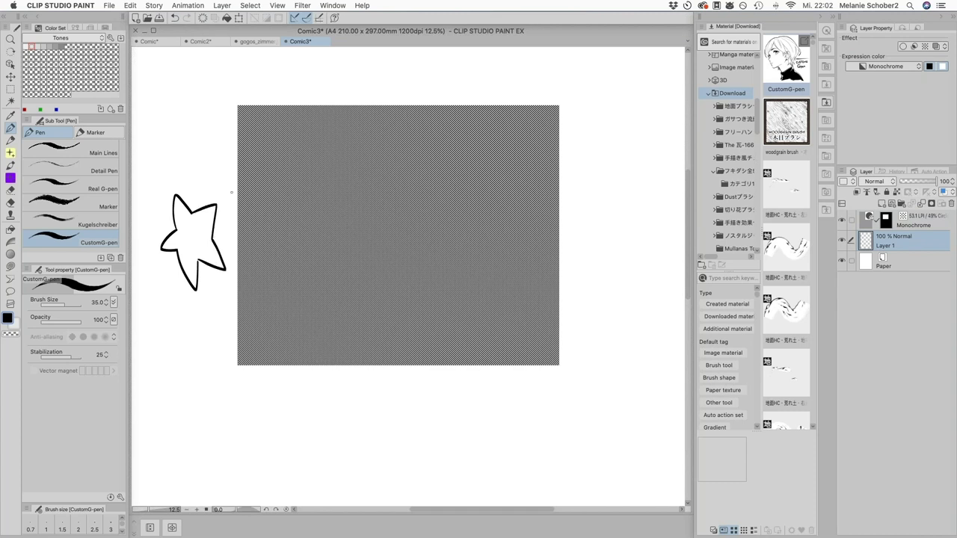
scroll(231, 192, "up", 1)
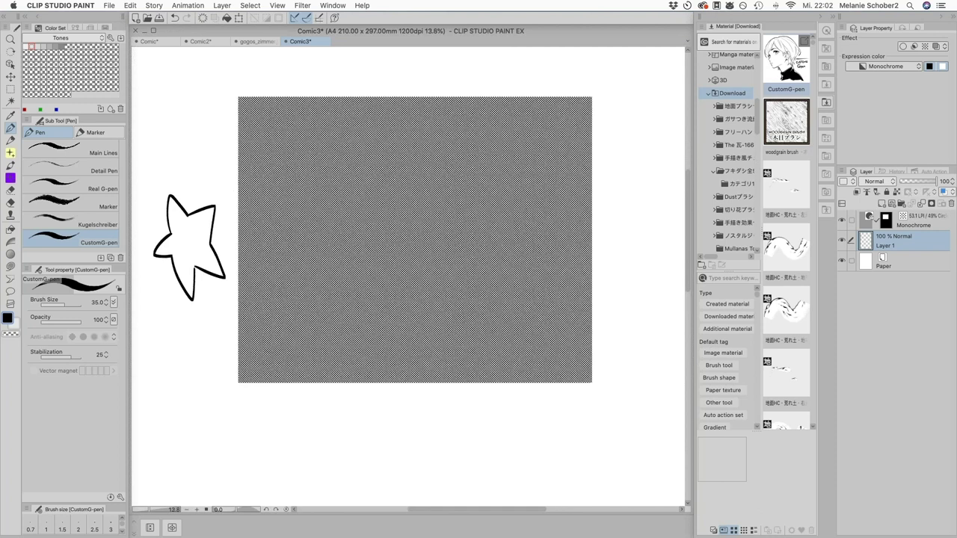
scroll(137, 199, "up", 8)
mouse_move(275, 112)
left_mouse_down()
mouse_move(232, 128)
mouse_move(303, 184)
mouse_move(317, 91)
mouse_move(301, 187)
left_mouse_up()
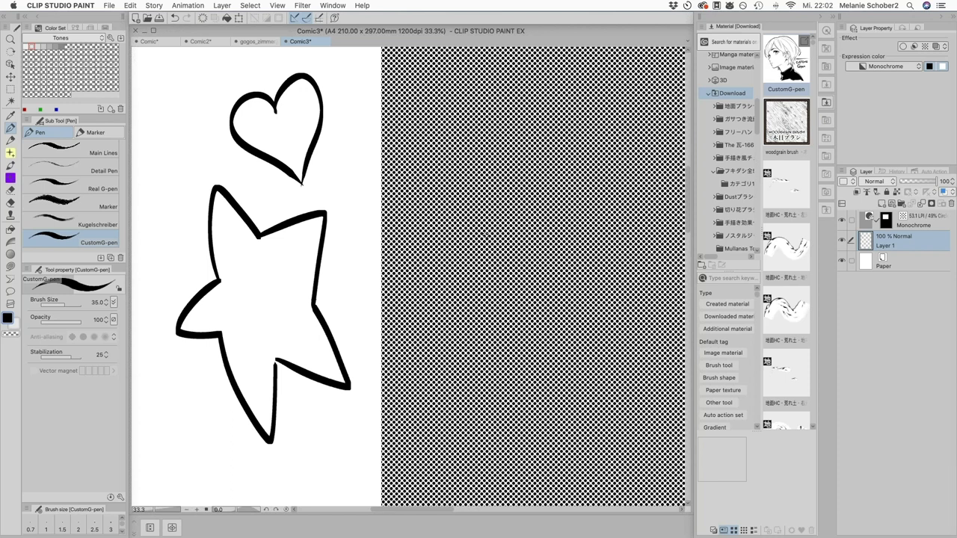
scroll(477, 237, "down", 2)
scroll(477, 237, "down", 3)
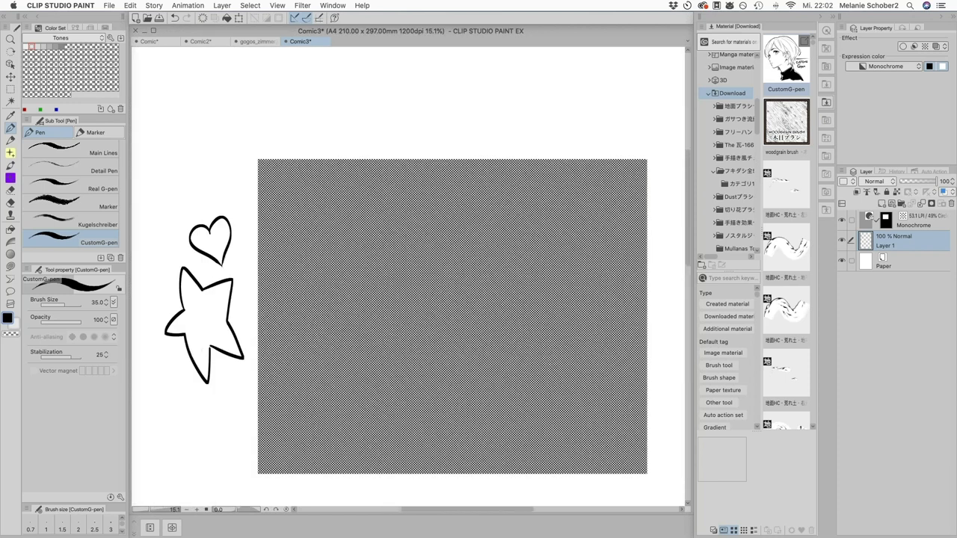
scroll(452, 237, "down", 1)
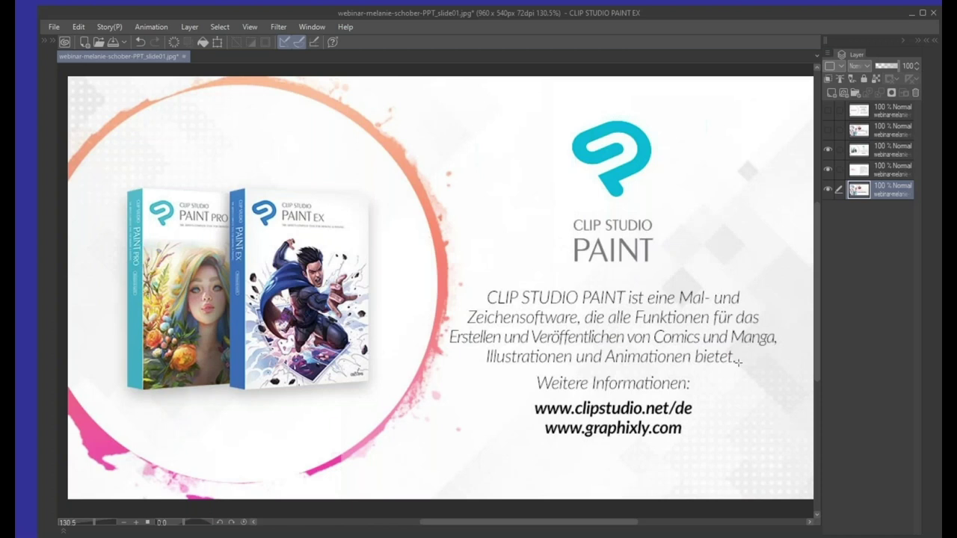
- Show the two hidden upper slide layers in the webinar document, ending on the "Weitere Informationen" slide
left_click(827, 131)
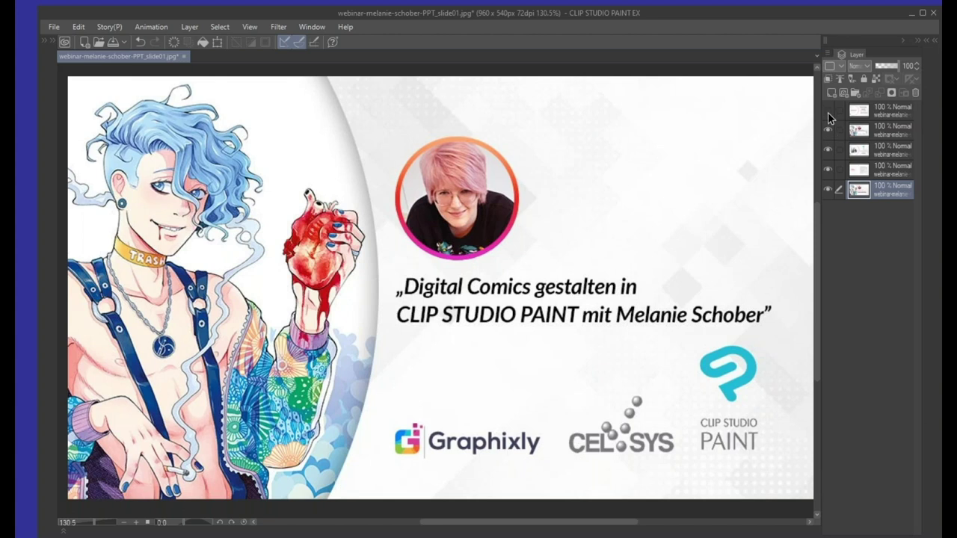
left_click(828, 112)
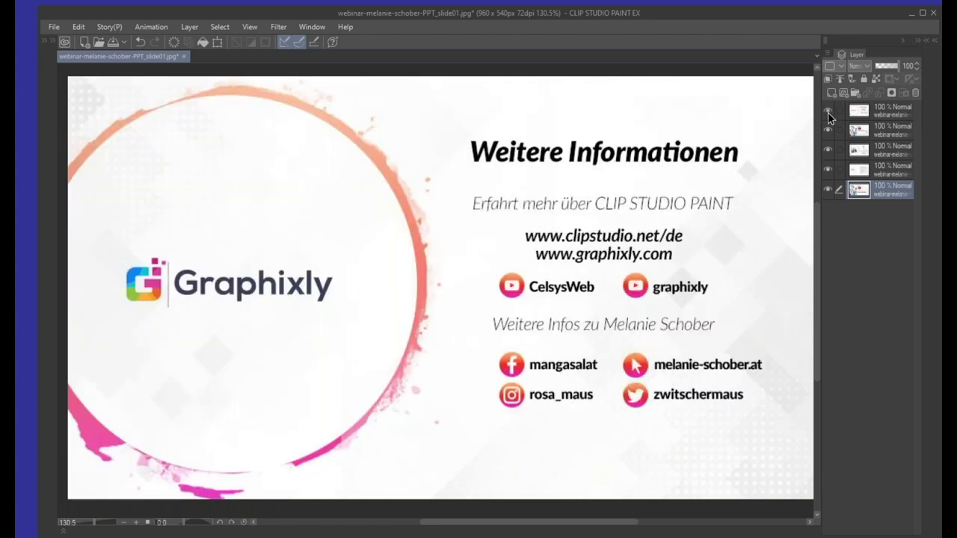